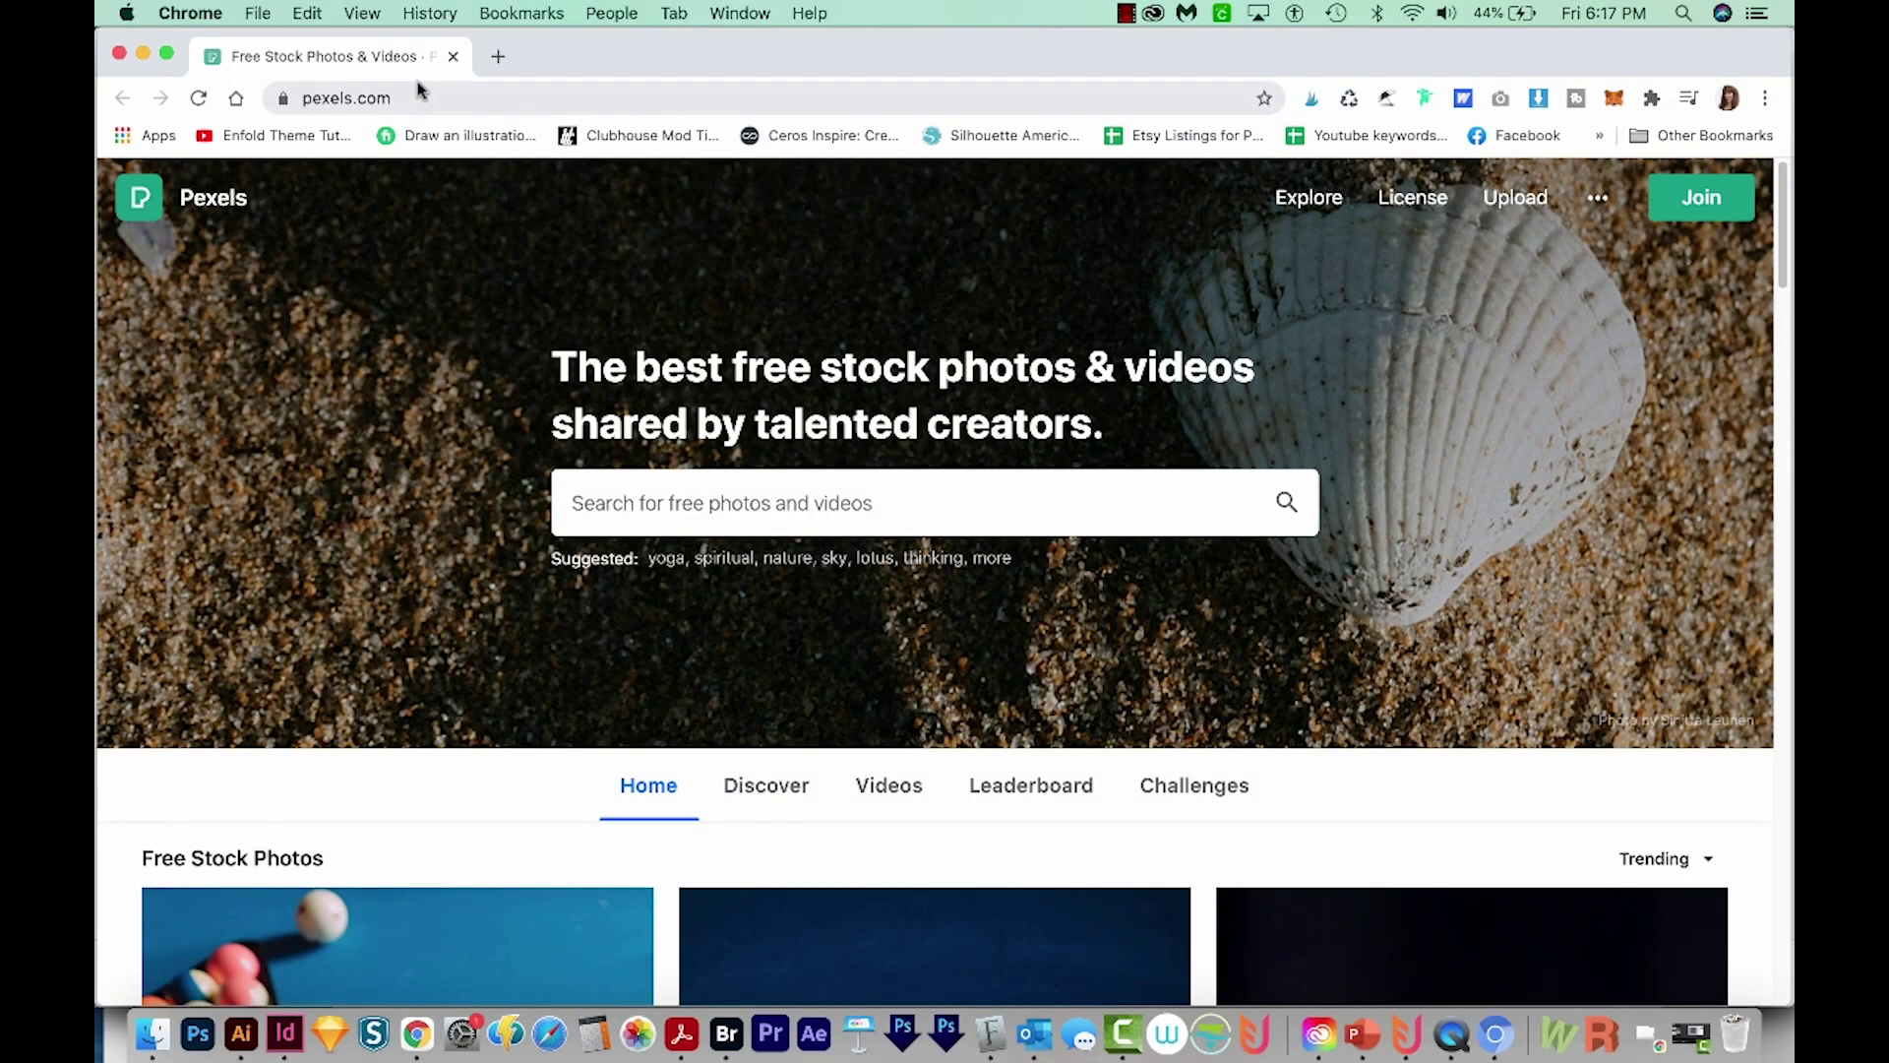
# Scroll down through the Free Stock Photos grid on the Pexels home page
pyautogui.scroll(-10, 1269, 757)
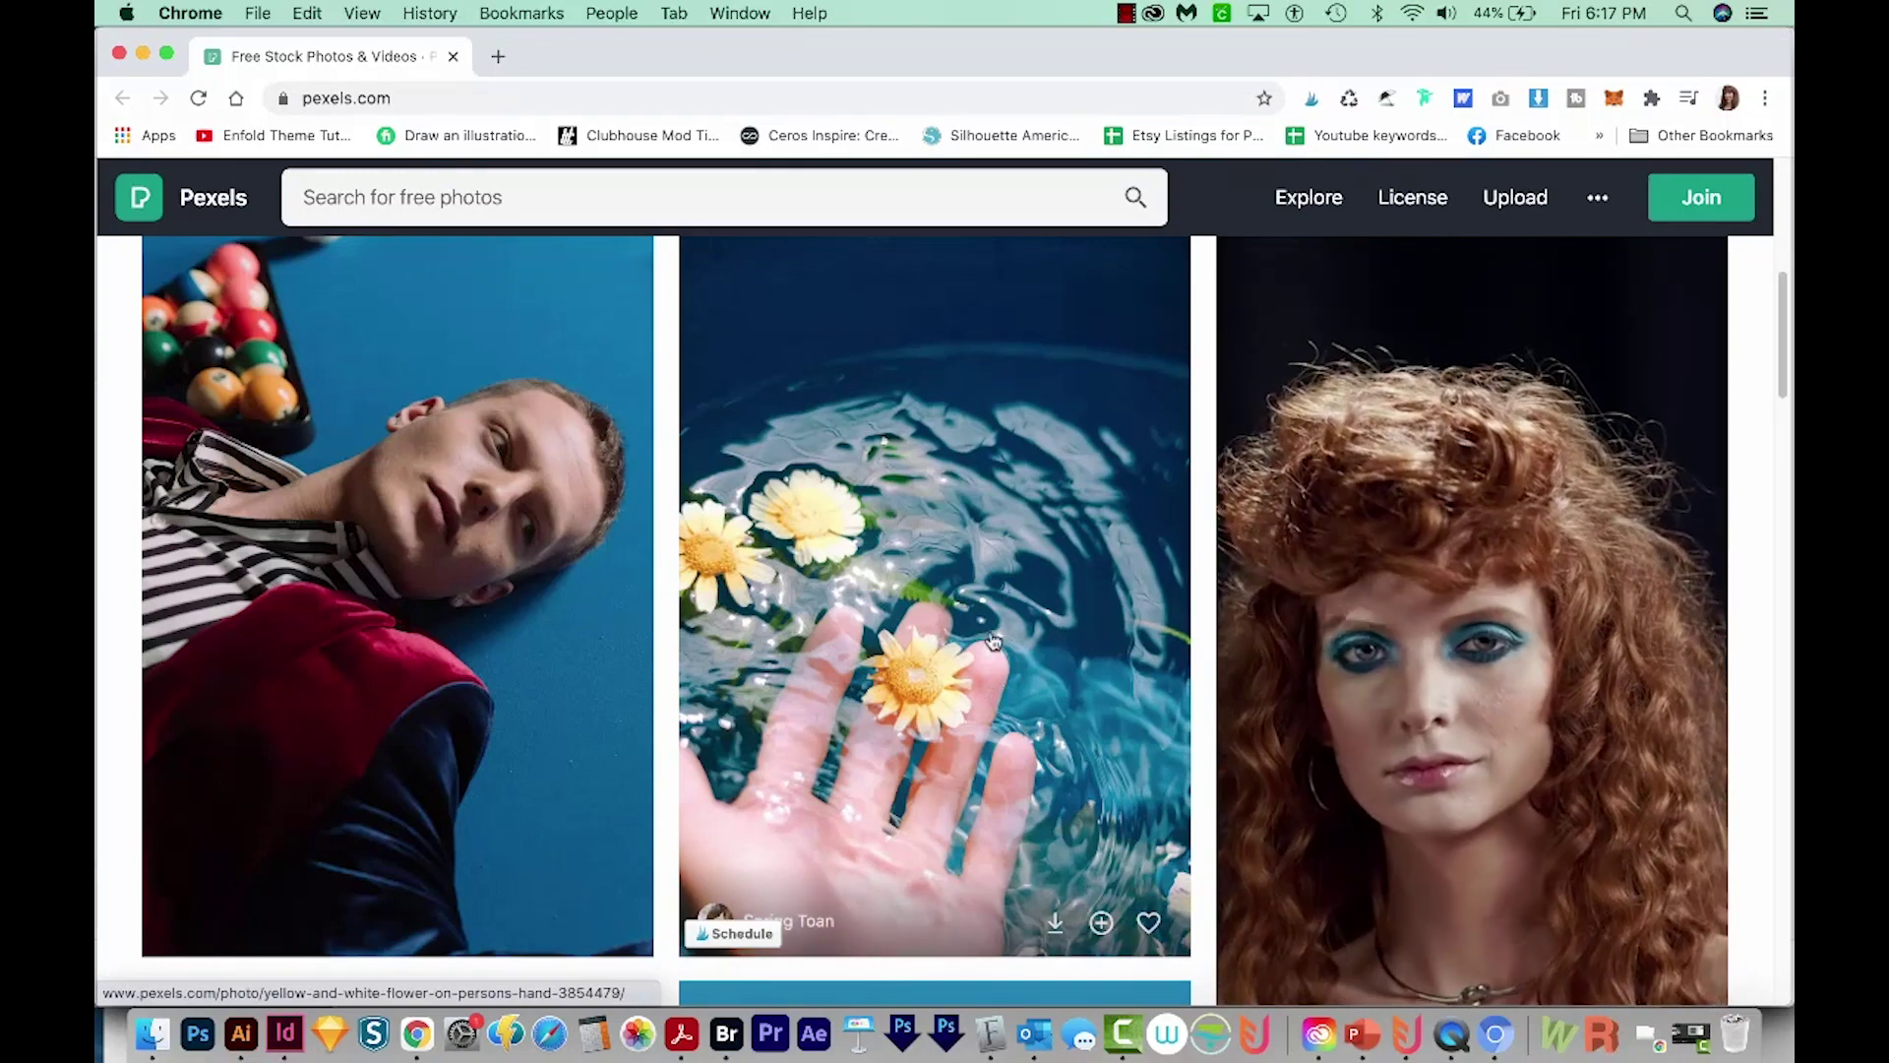
pyautogui.moveTo(959, 772)
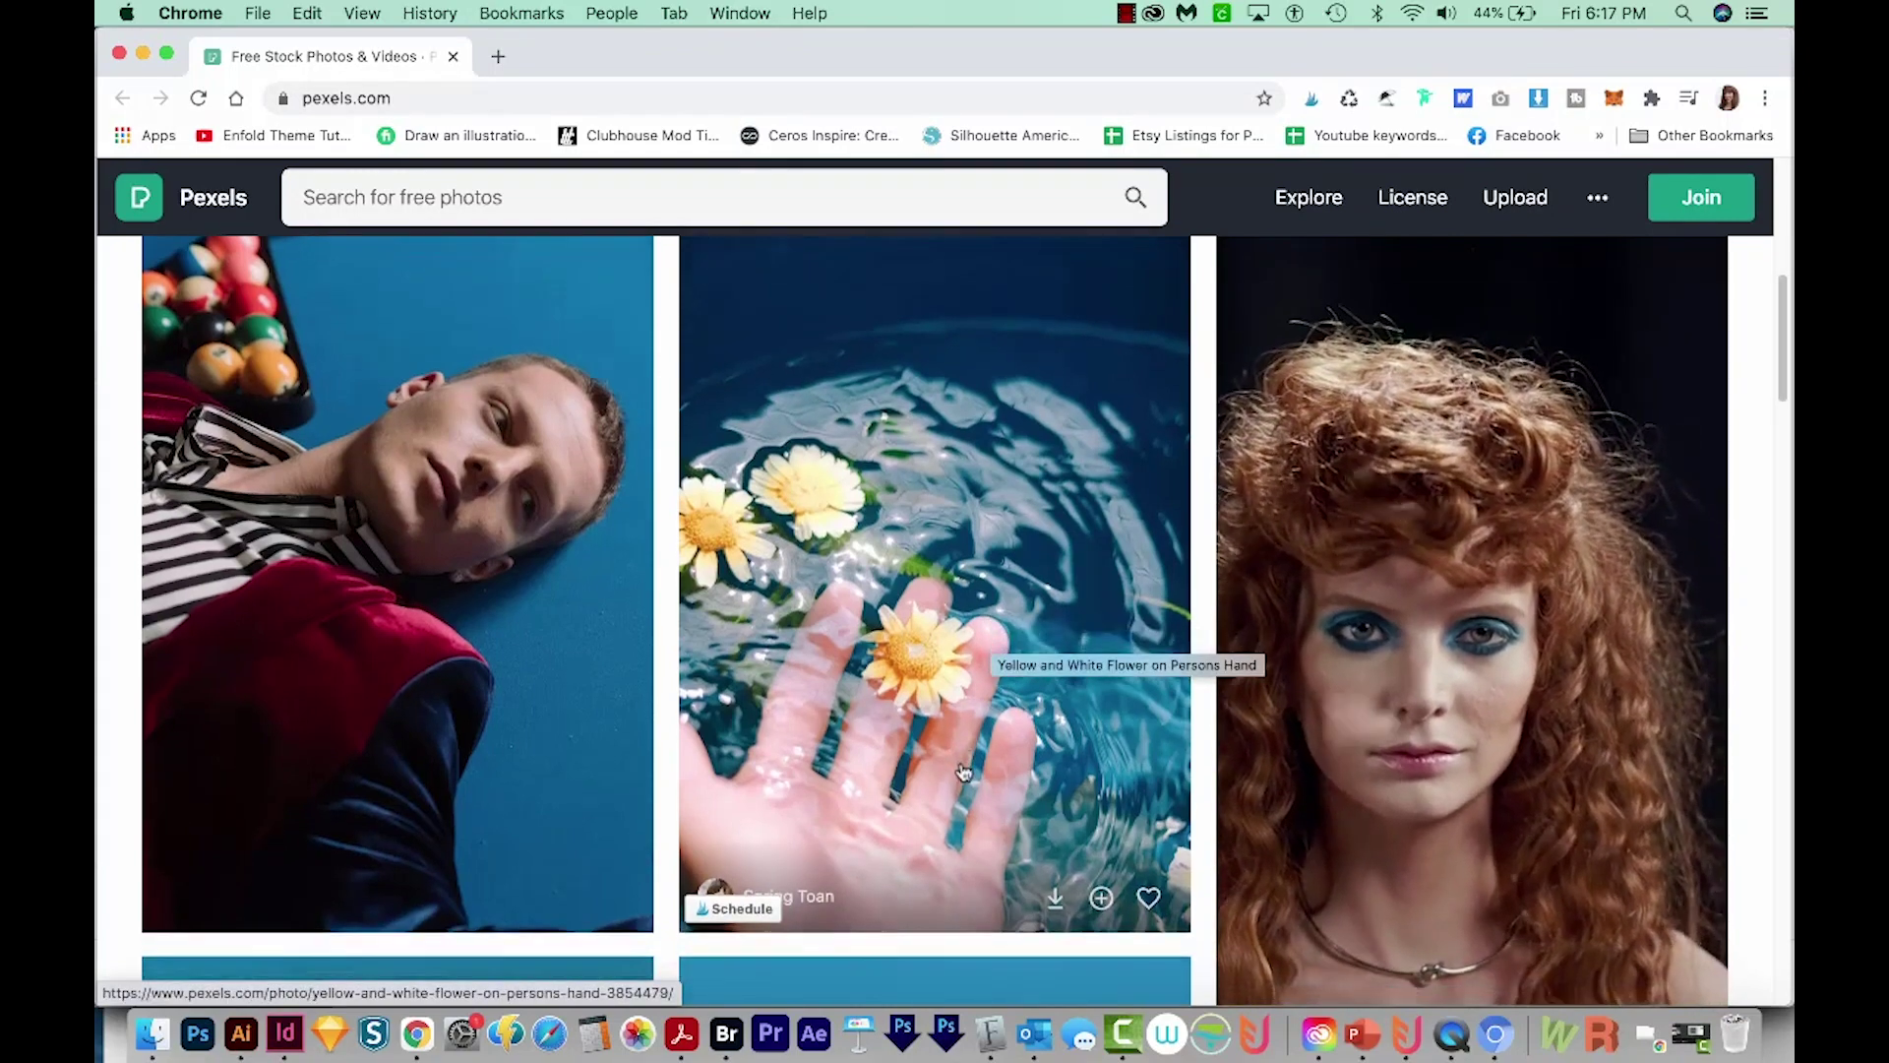
pyautogui.scroll(-4, 960, 689)
pyautogui.scroll(-4, 965, 761)
pyautogui.scroll(-2, 934, 782)
pyautogui.scroll(-4, 896, 807)
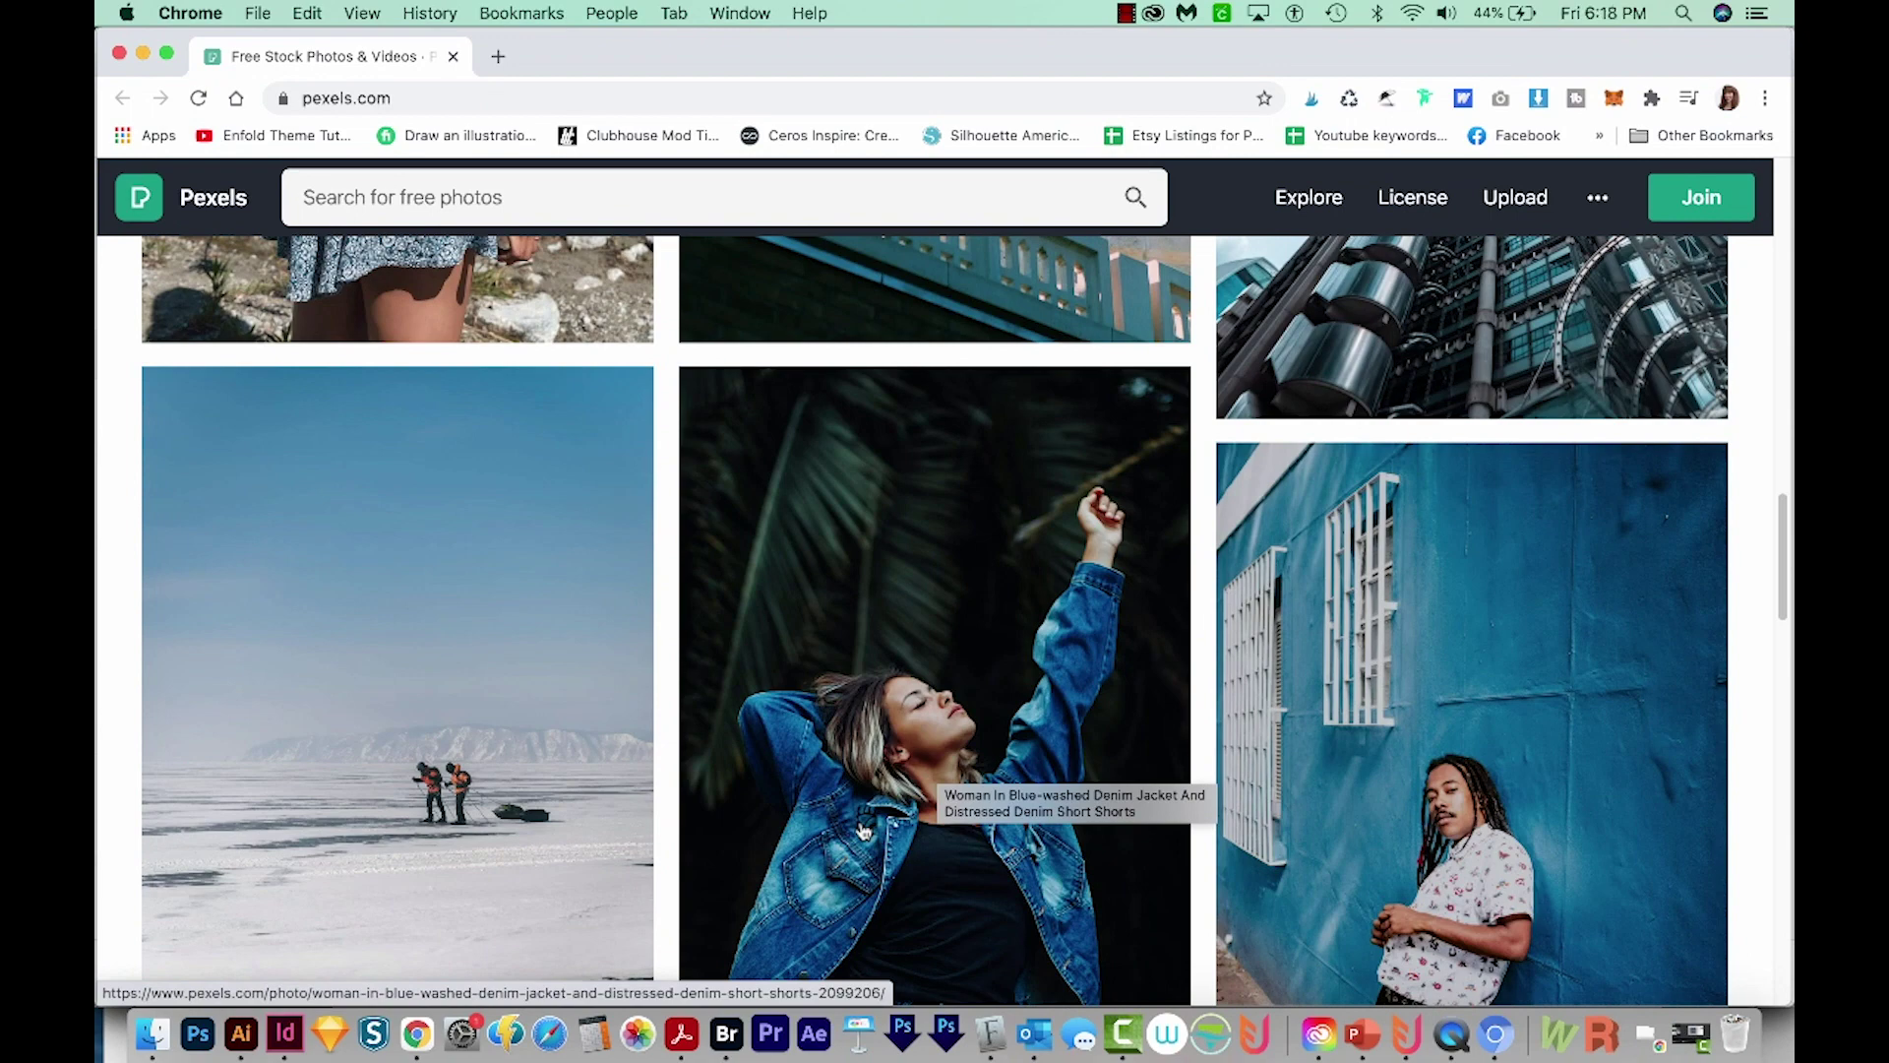
pyautogui.scroll(-2, 726, 783)
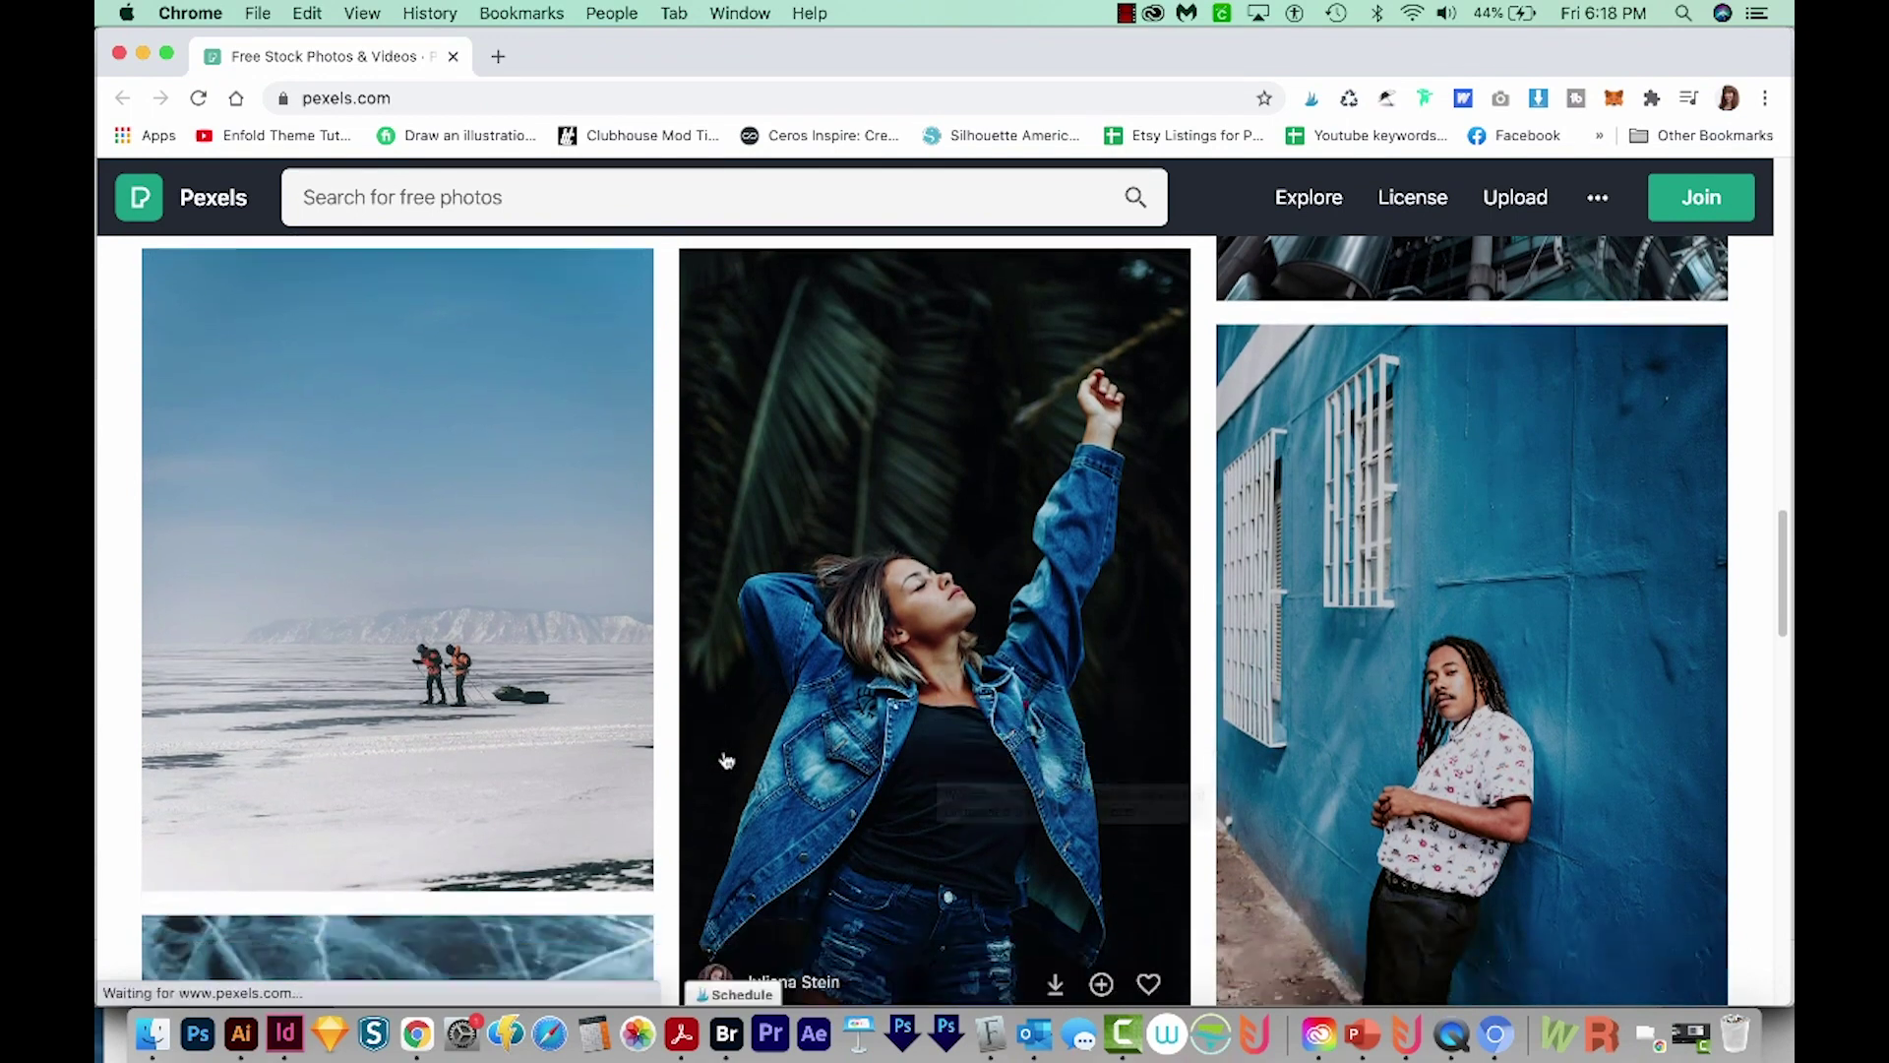
pyautogui.scroll(-1, 726, 767)
pyautogui.scroll(-1, 729, 763)
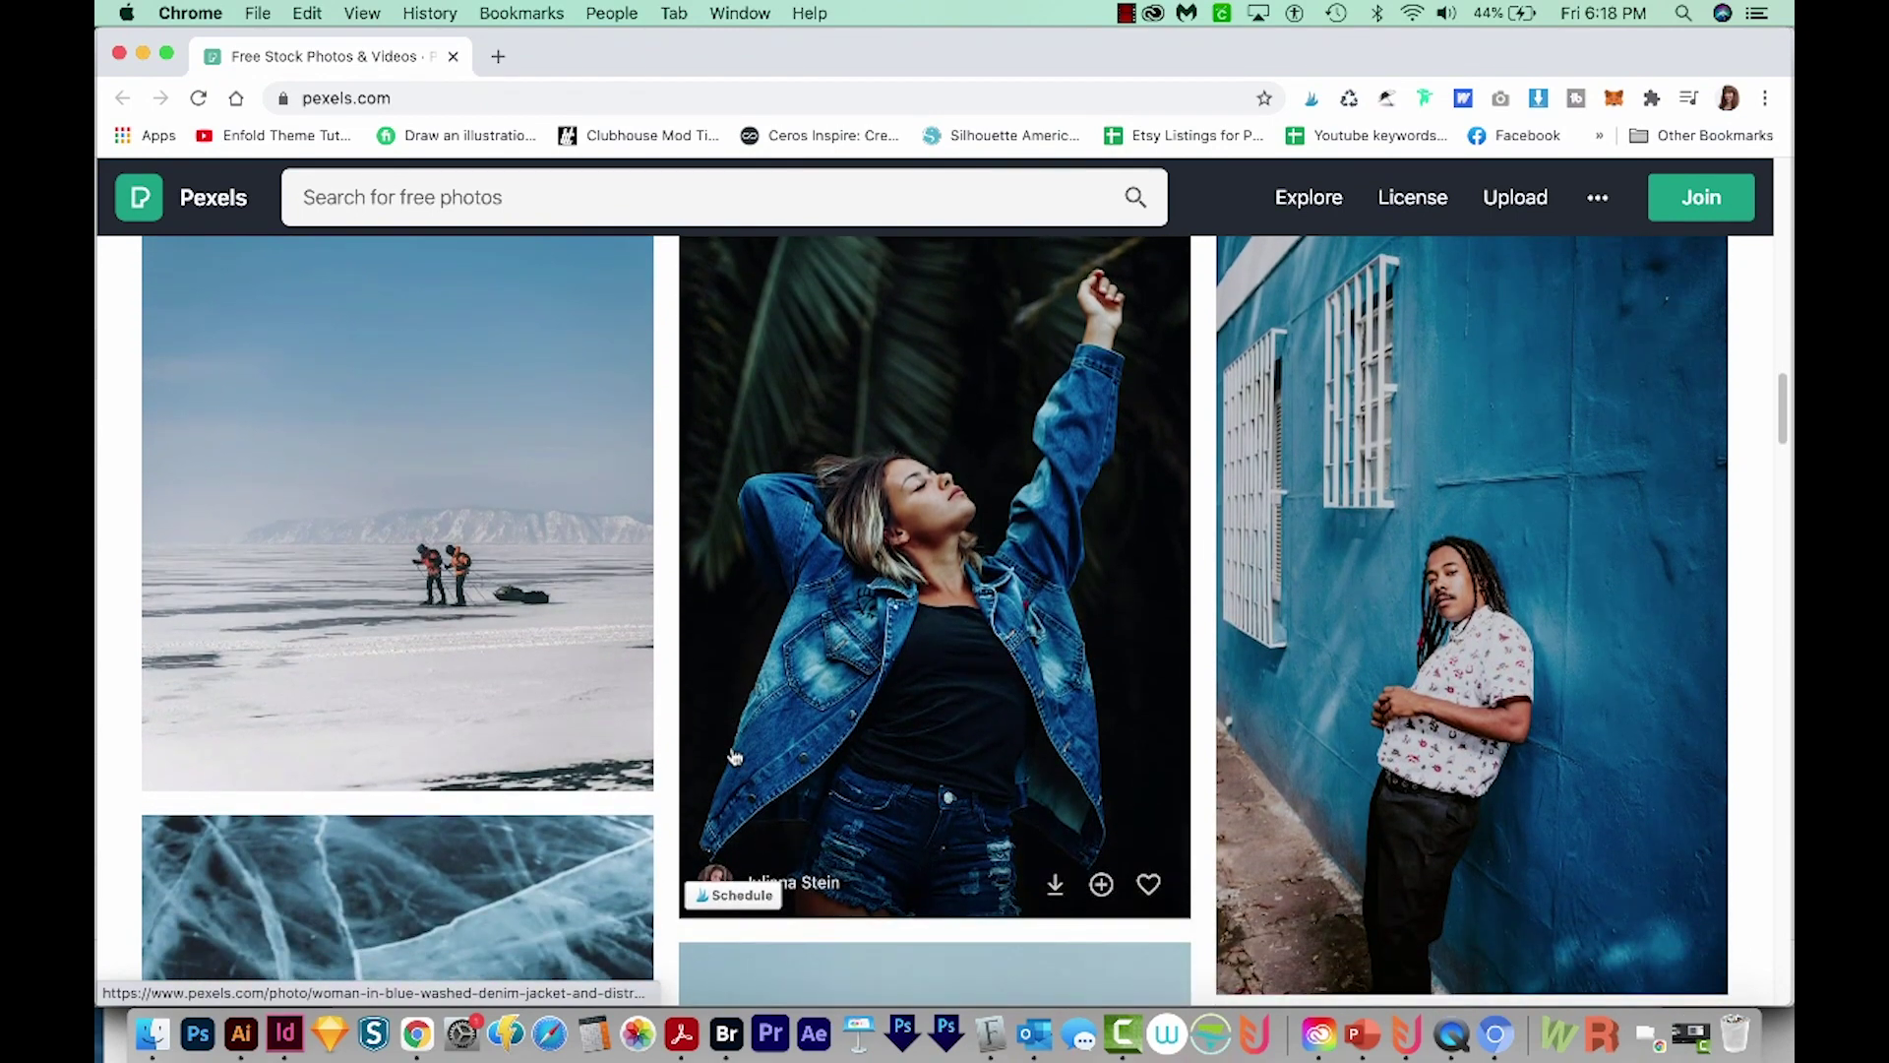
pyautogui.scroll(-3, 977, 719)
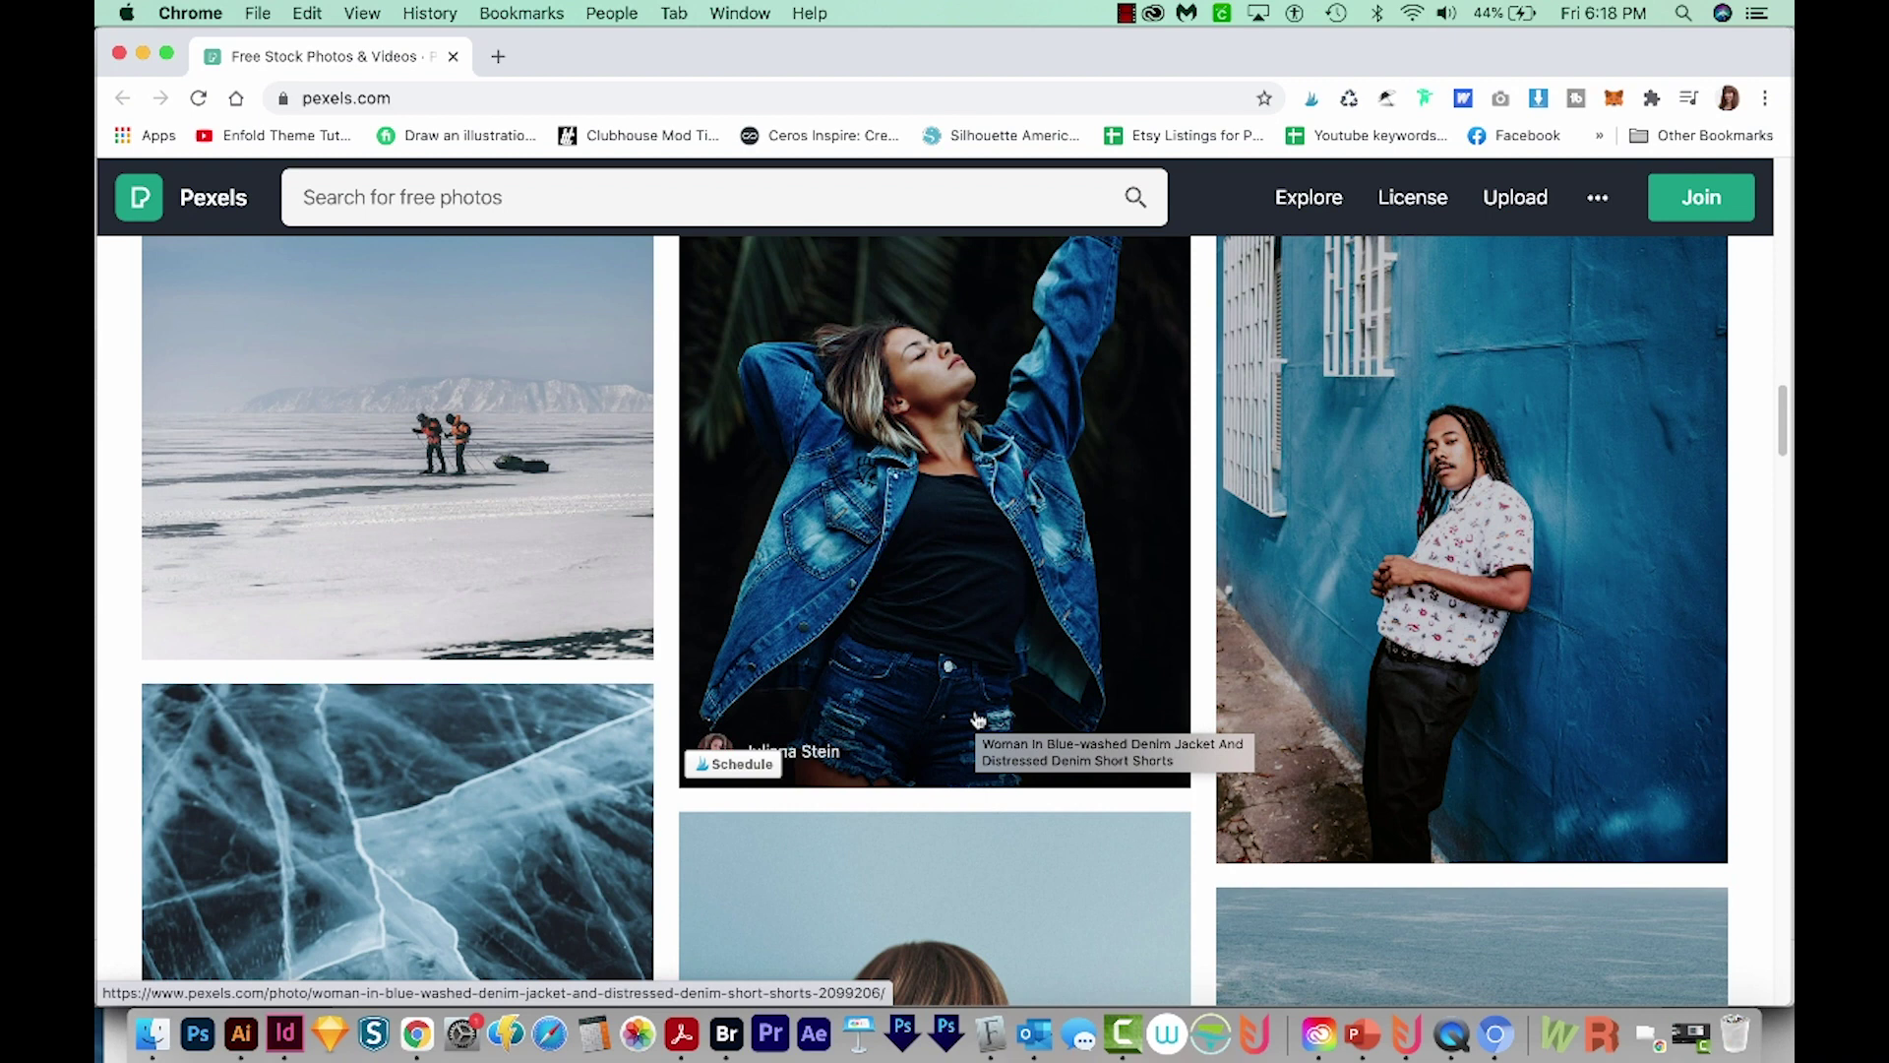
pyautogui.moveTo(893, 468)
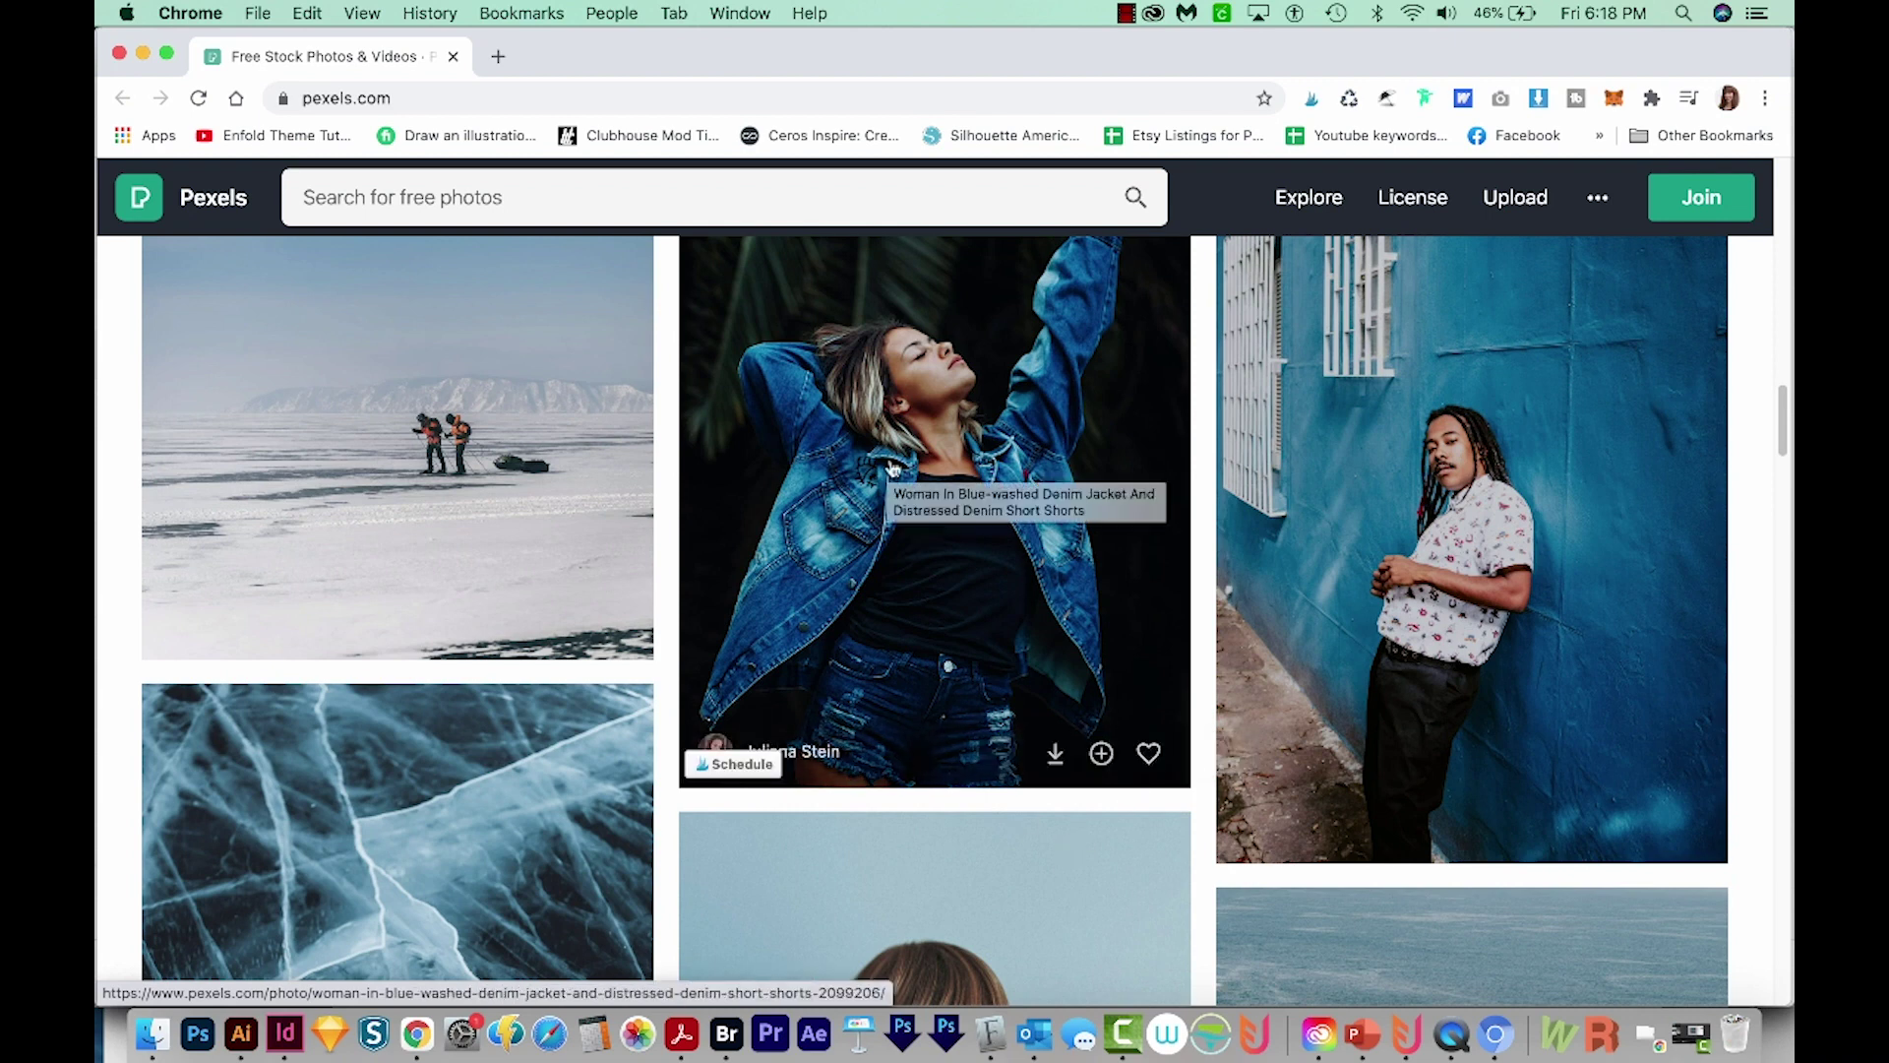
pyautogui.scroll(-1, 892, 467)
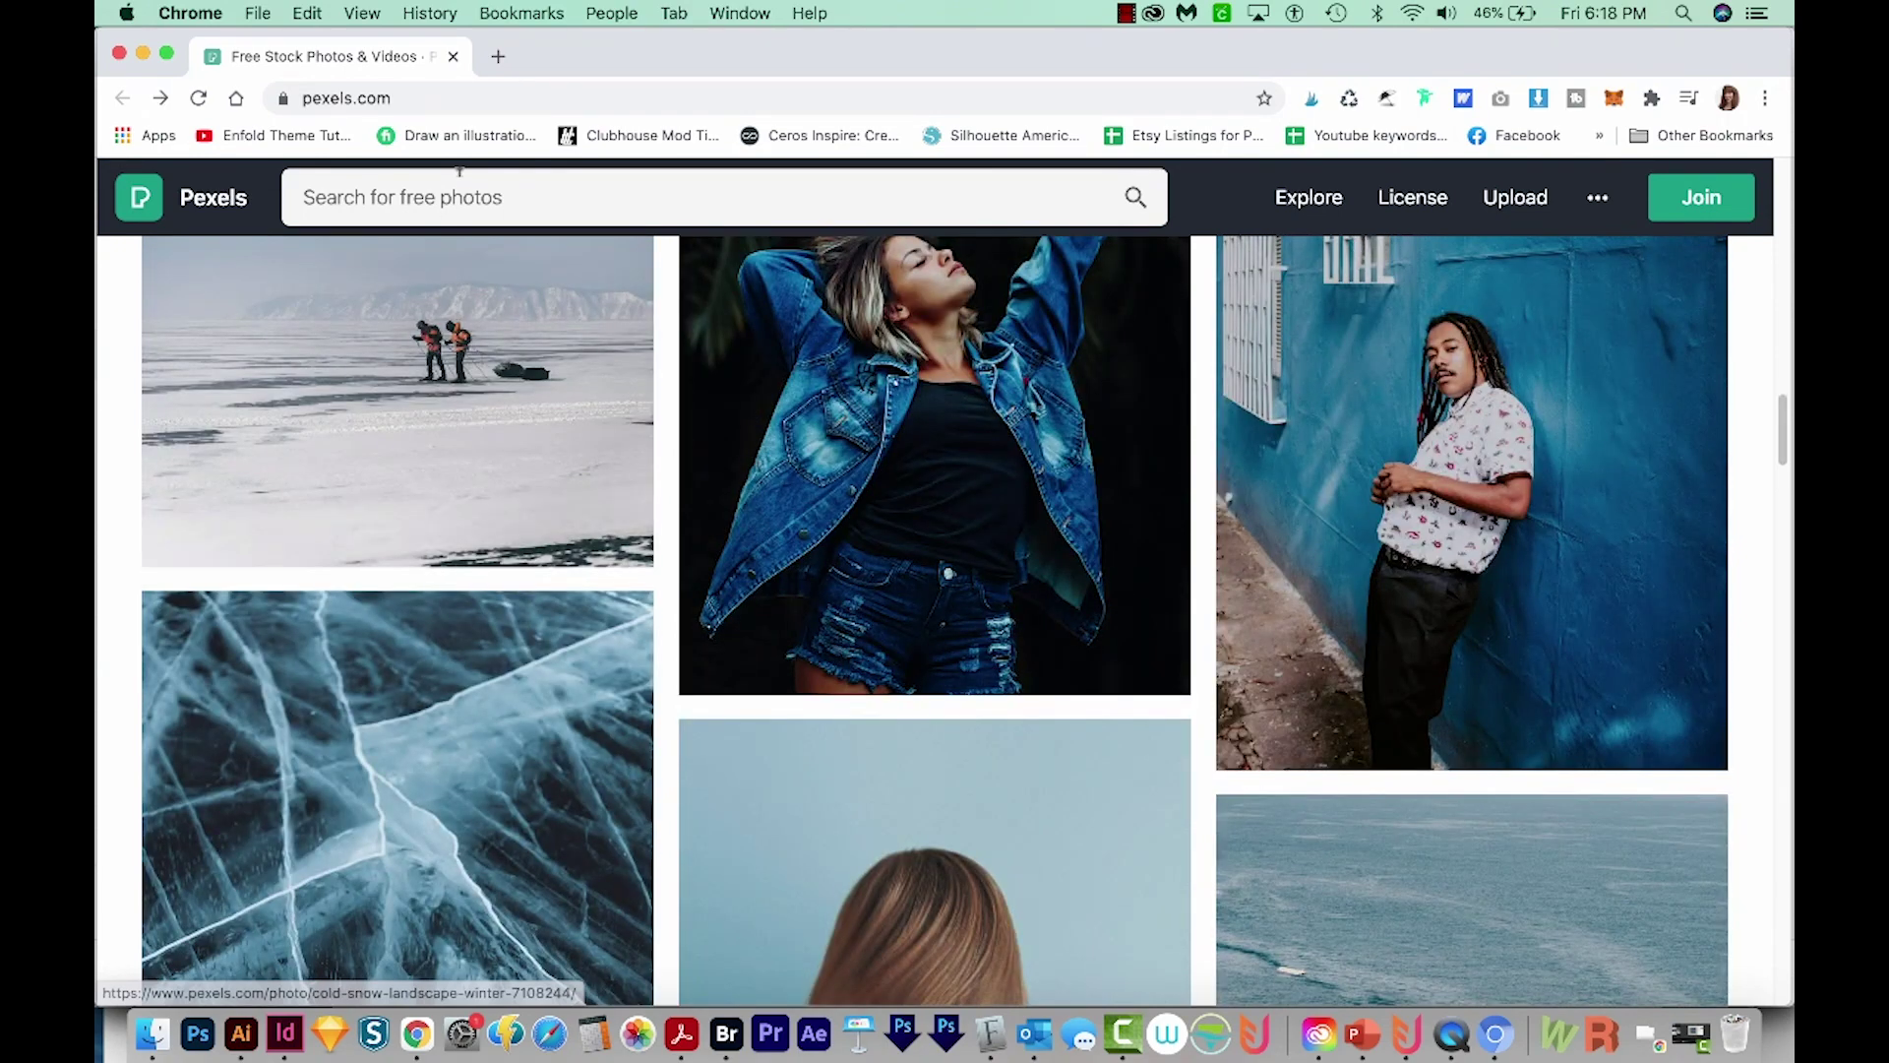
pyautogui.click(590, 197)
# Search Pexels for 'landscape' and scroll through the photo results
pyautogui.write('landscape')
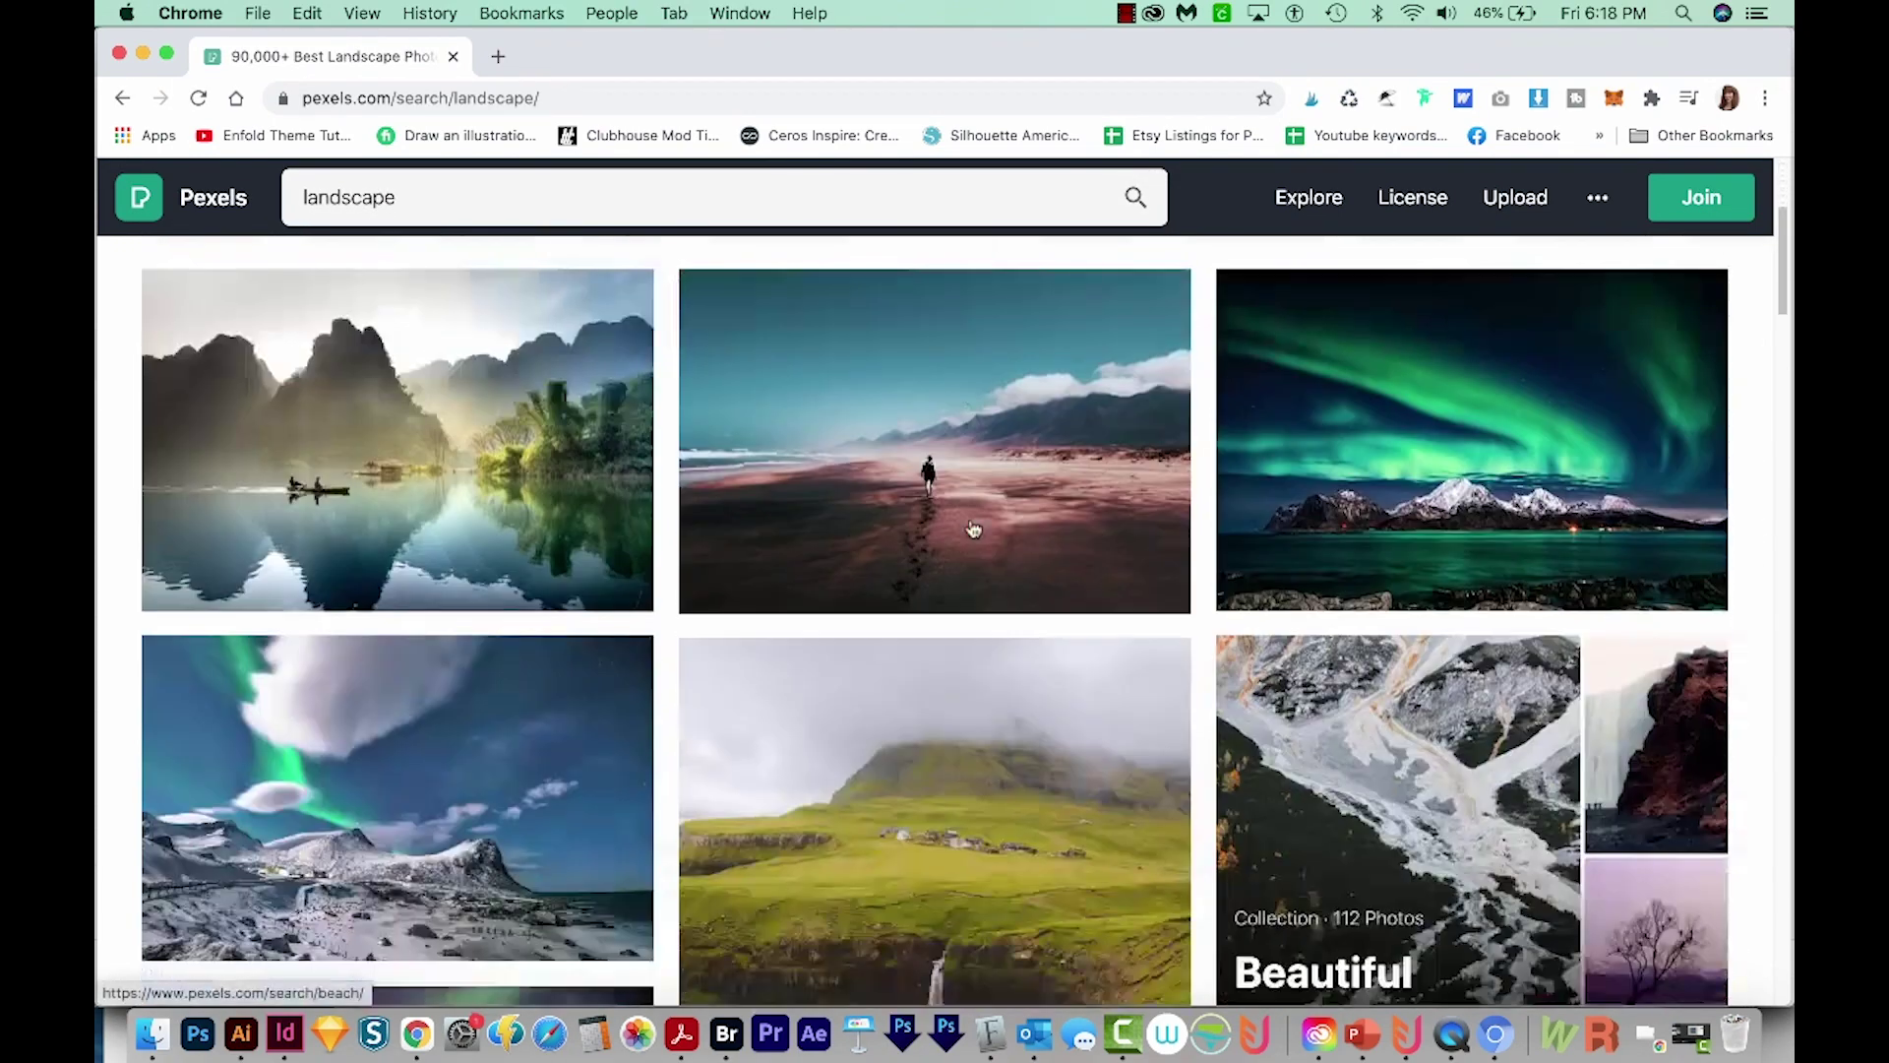
pyautogui.scroll(-1, 972, 529)
pyautogui.scroll(-1, 972, 530)
pyautogui.scroll(-5, 972, 529)
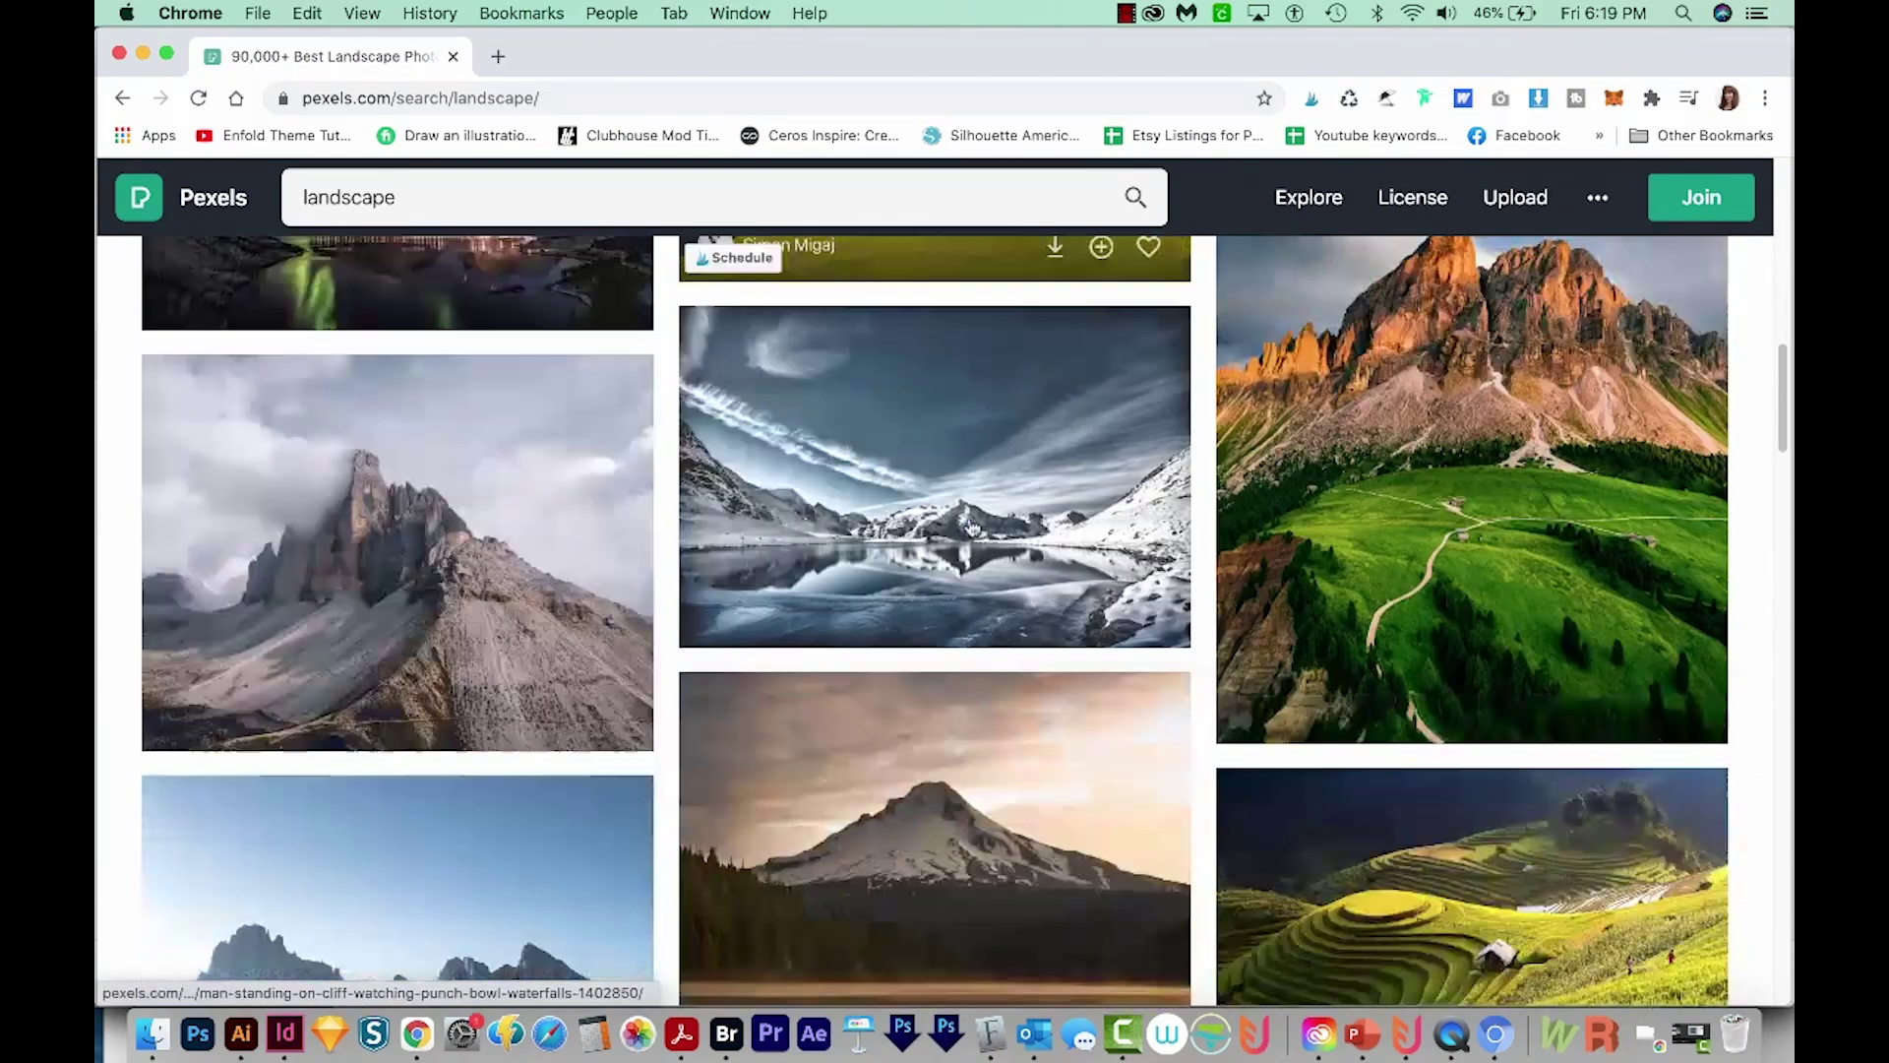
pyautogui.scroll(-5, 970, 524)
pyautogui.scroll(-1, 970, 524)
pyautogui.scroll(-5, 970, 524)
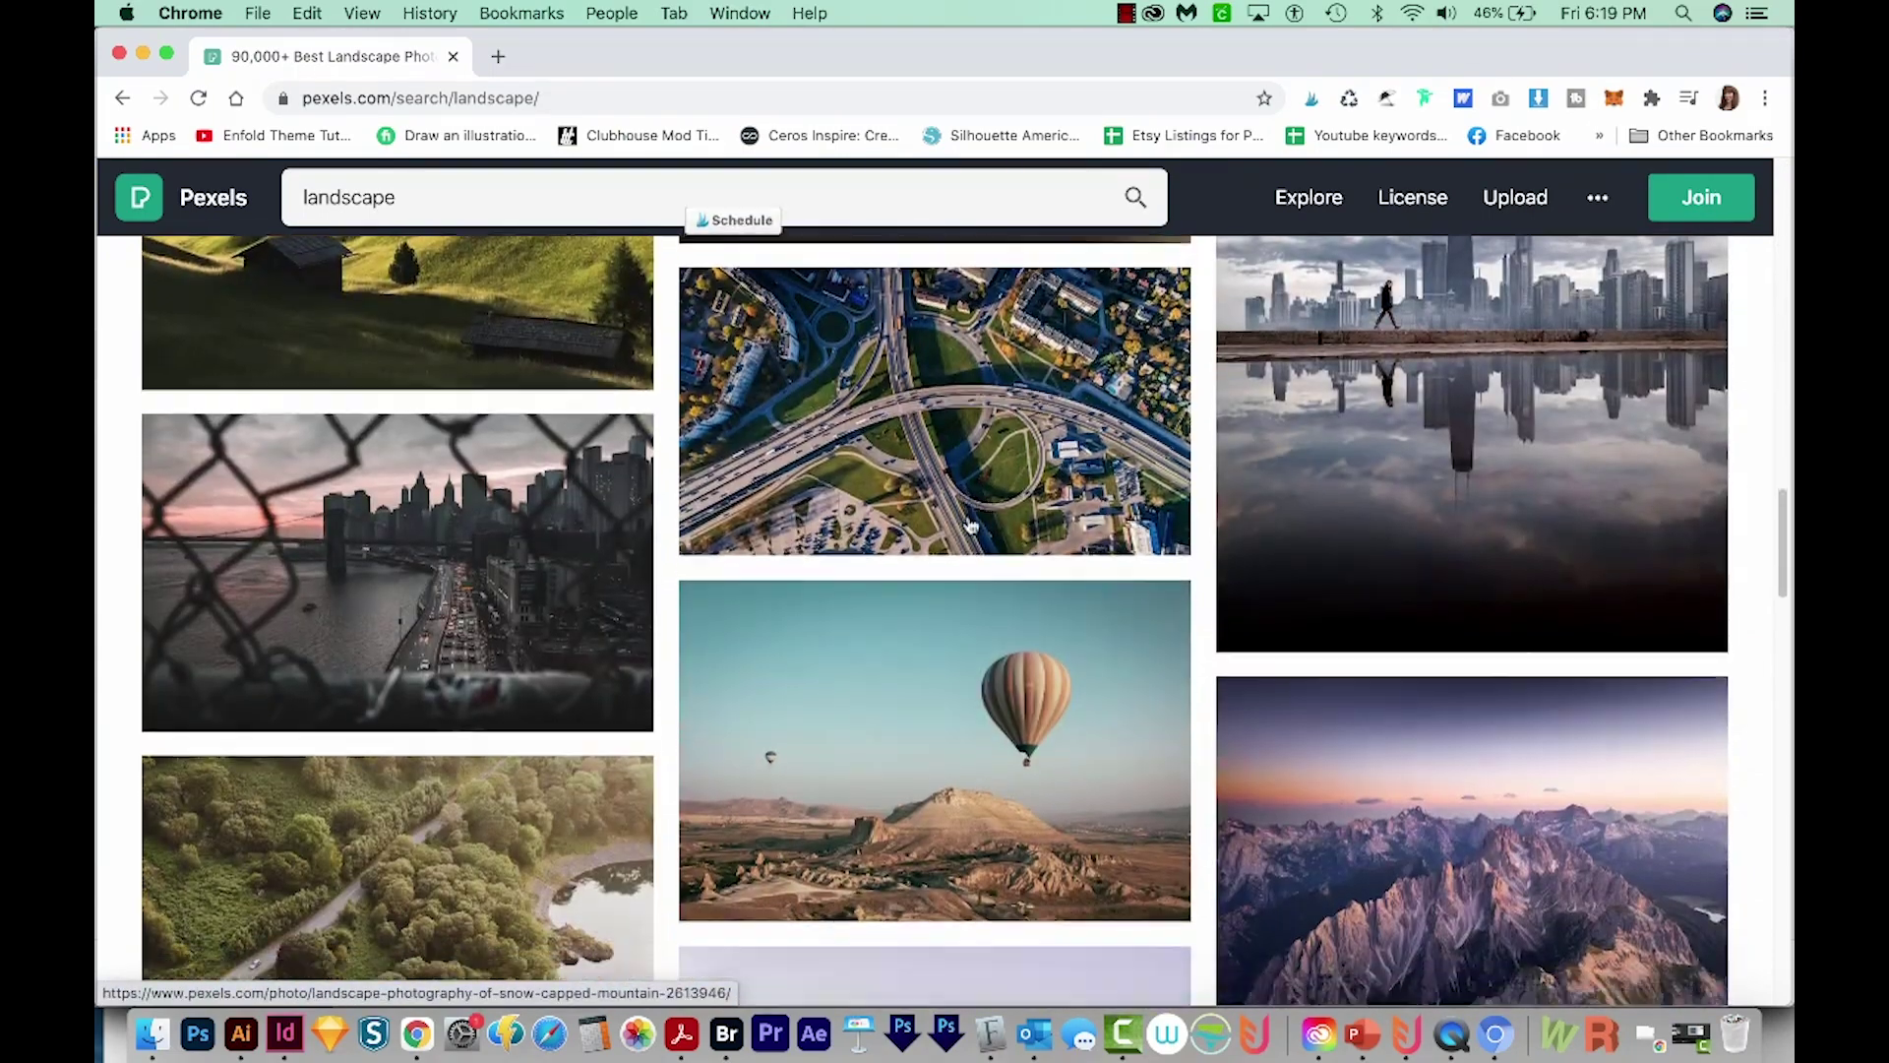
pyautogui.scroll(-1, 970, 524)
pyautogui.scroll(-8, 970, 524)
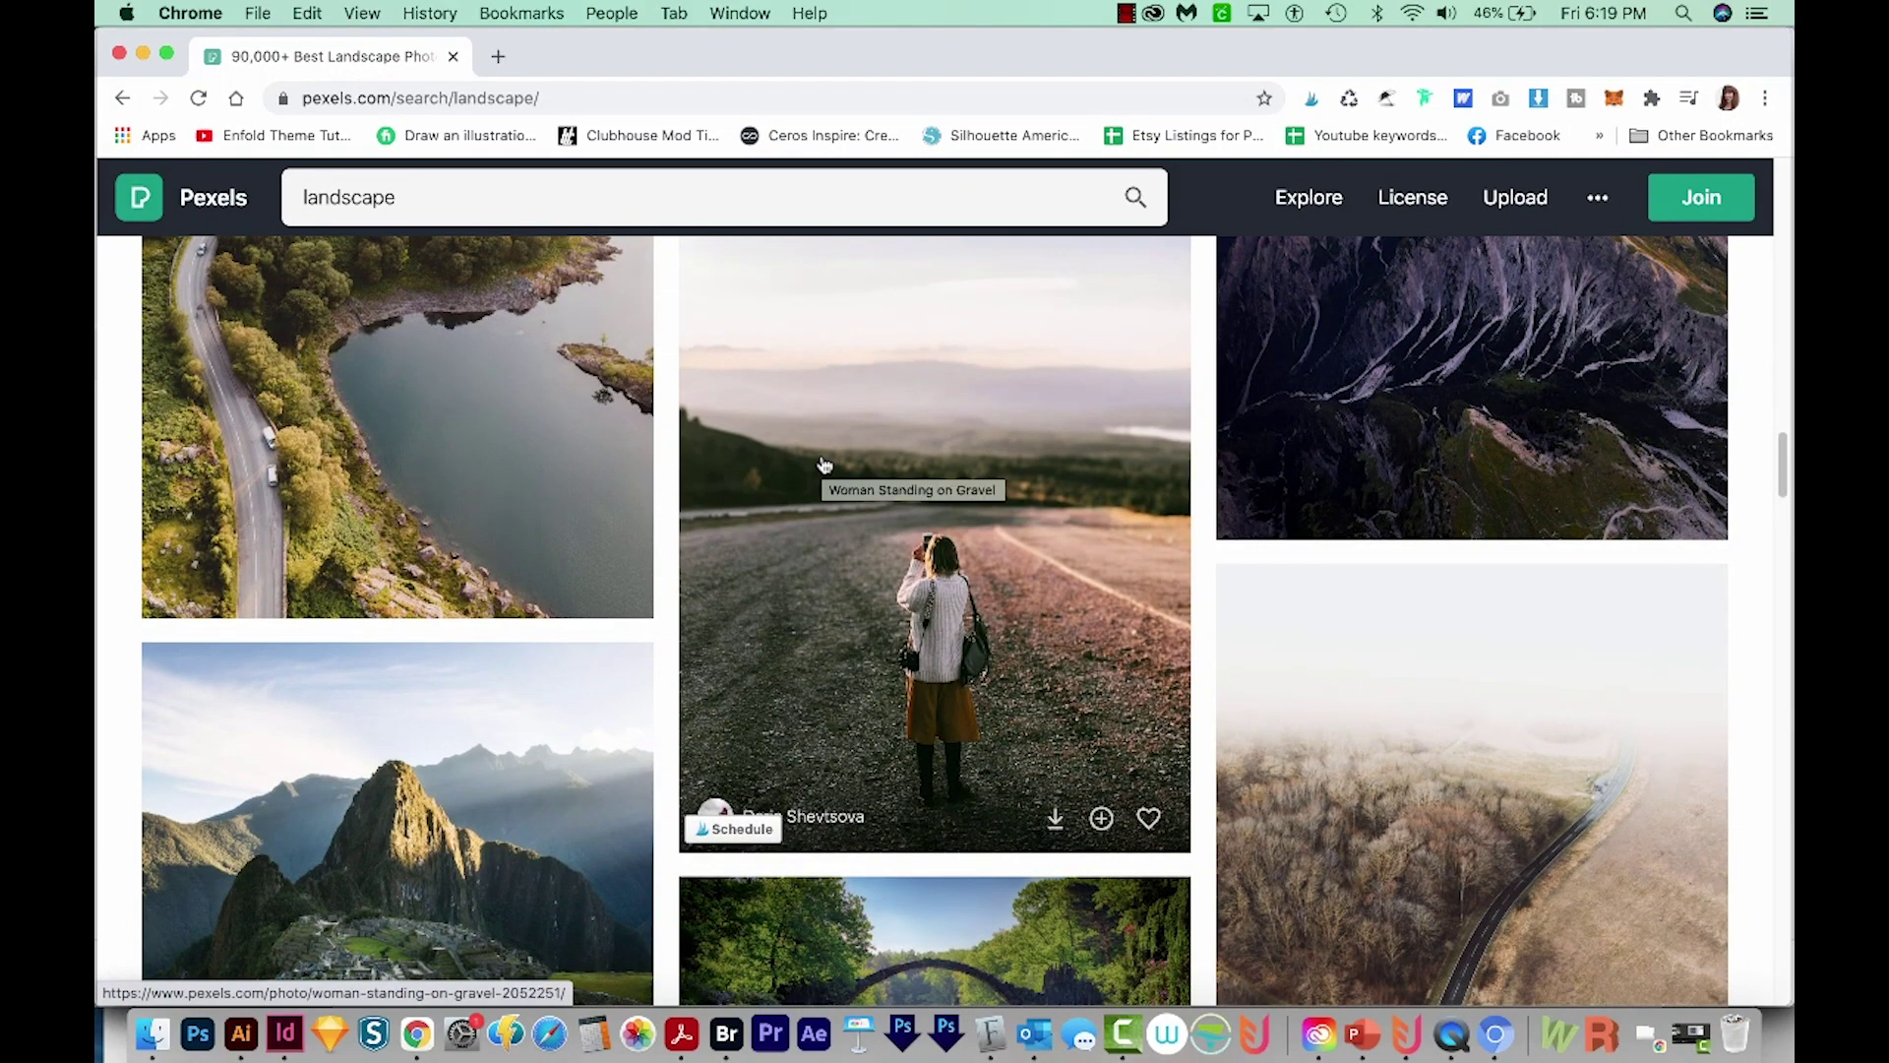
pyautogui.click(404, 197)
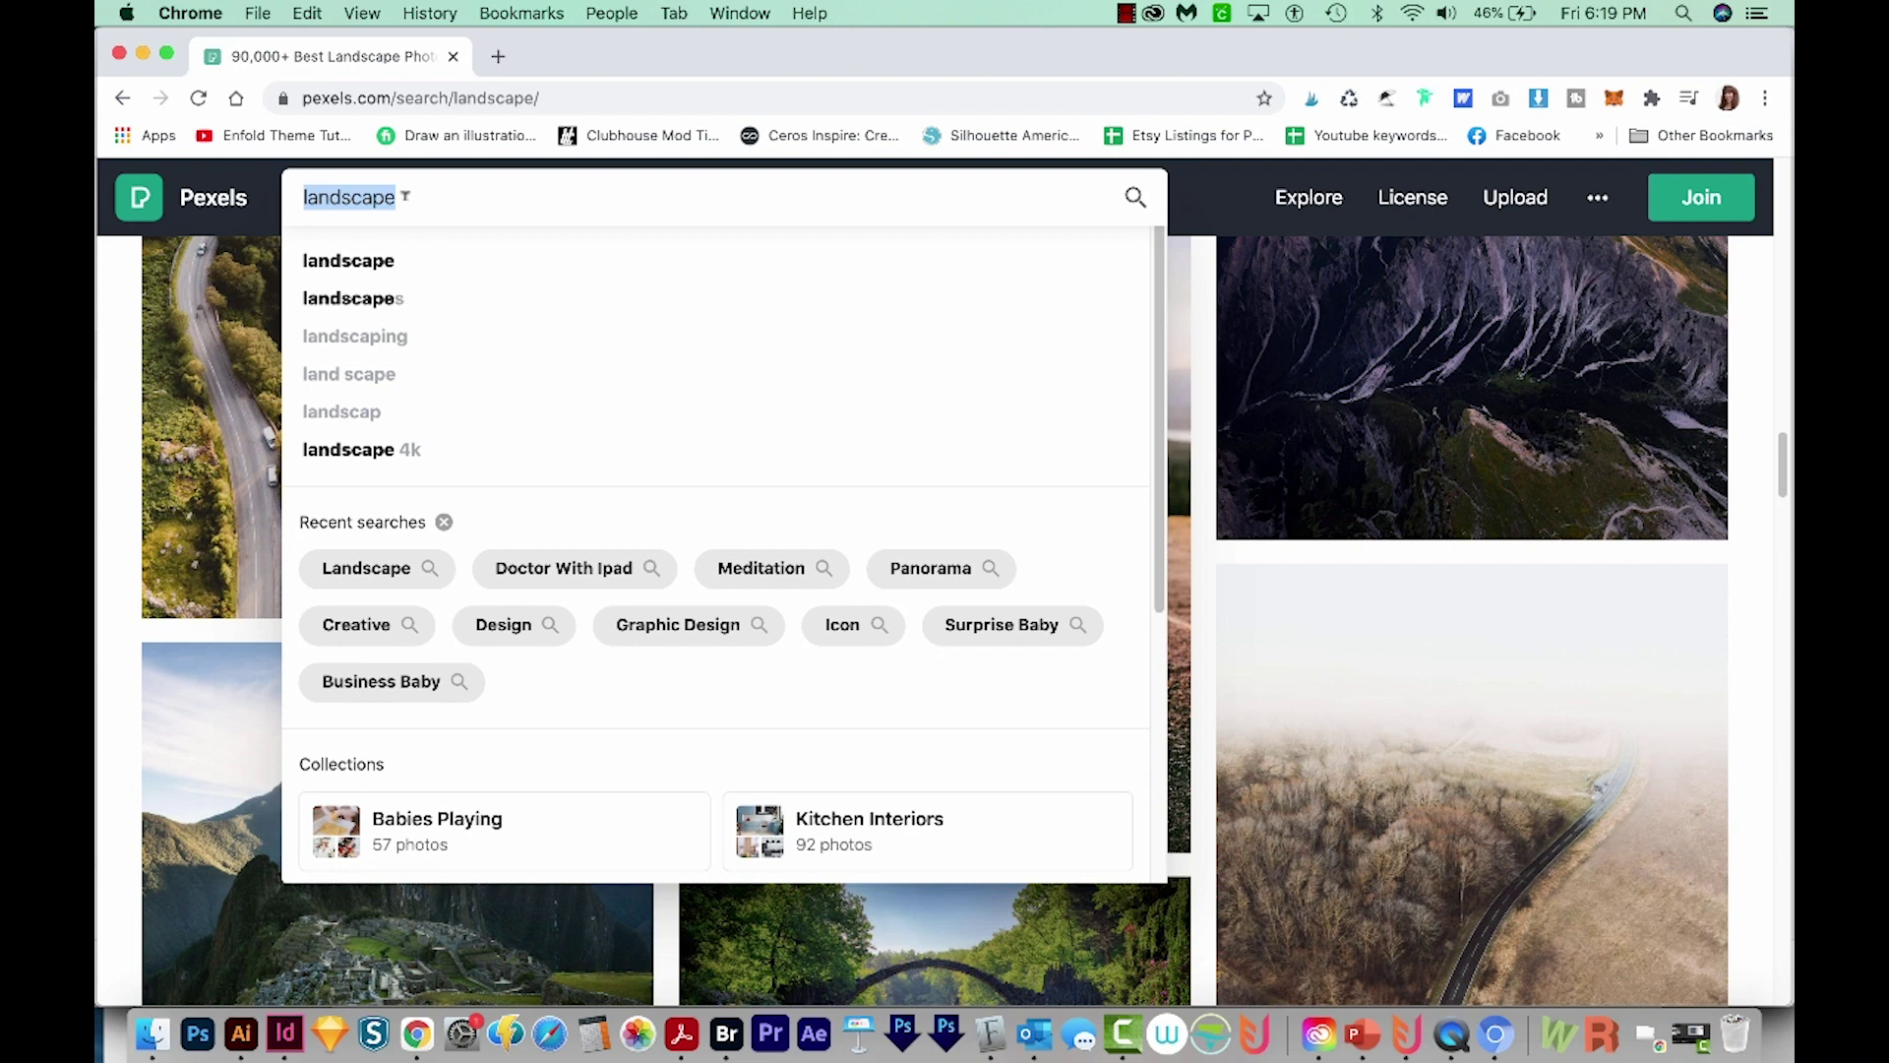
# Search Pexels for 'doctor with ipad' and scroll down through the results grid
pyautogui.write('doctor wi')
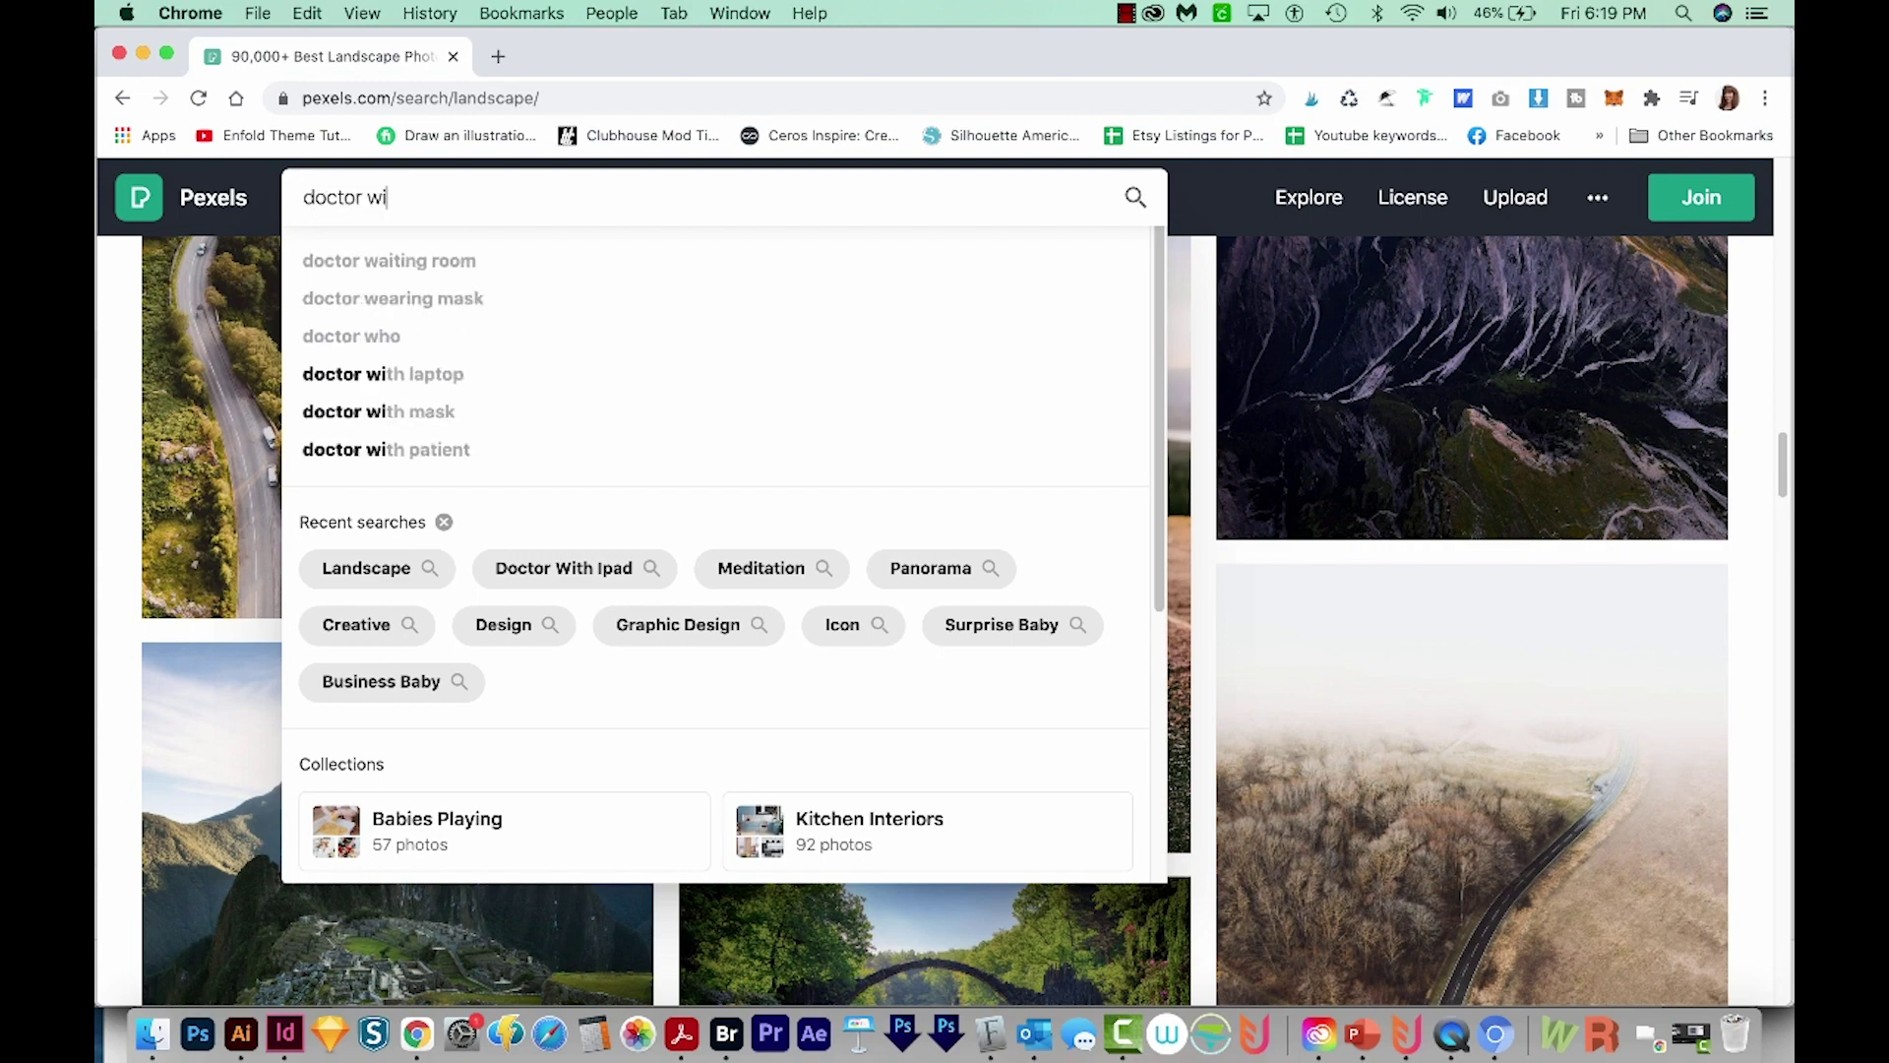
pyautogui.write('th ipad')
pyautogui.press('Return')
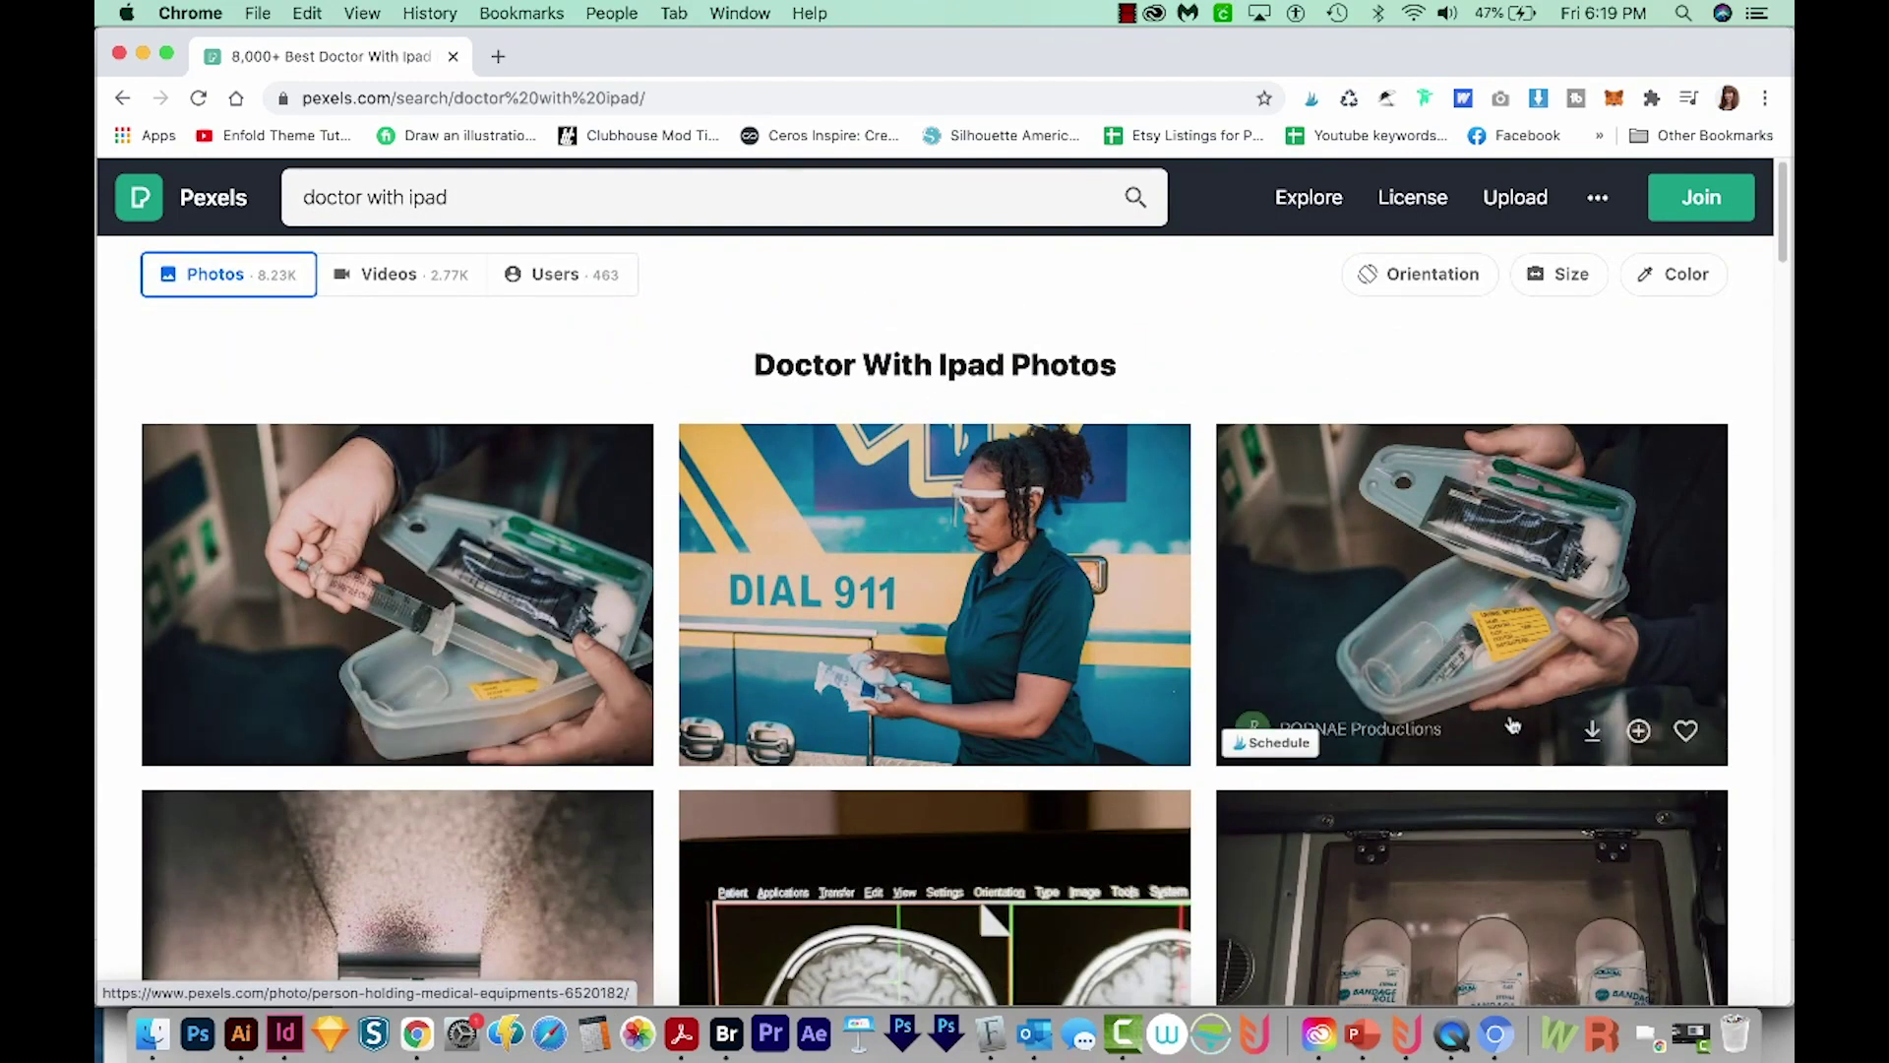
pyautogui.scroll(-1, 1781, 723)
pyautogui.scroll(-3, 1761, 728)
pyautogui.scroll(-3, 1741, 733)
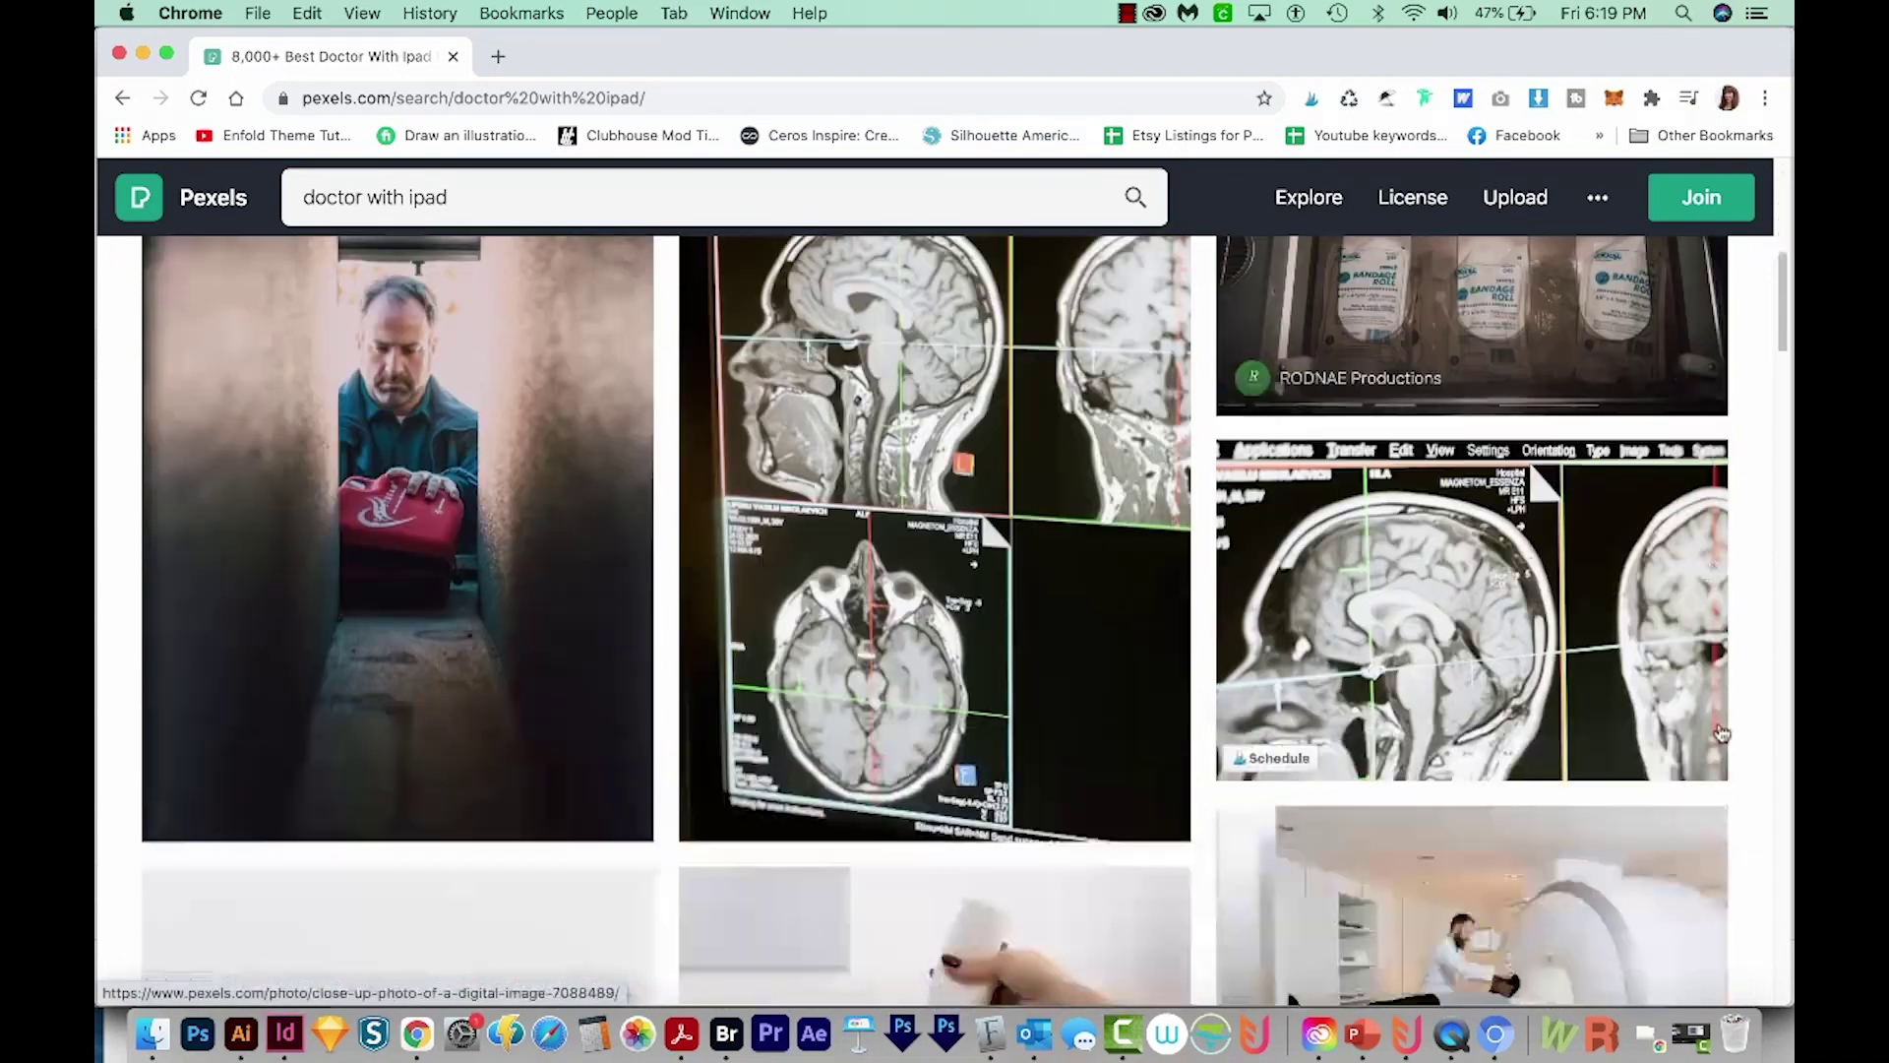
pyautogui.scroll(-2, 1727, 736)
pyautogui.scroll(-3, 1724, 733)
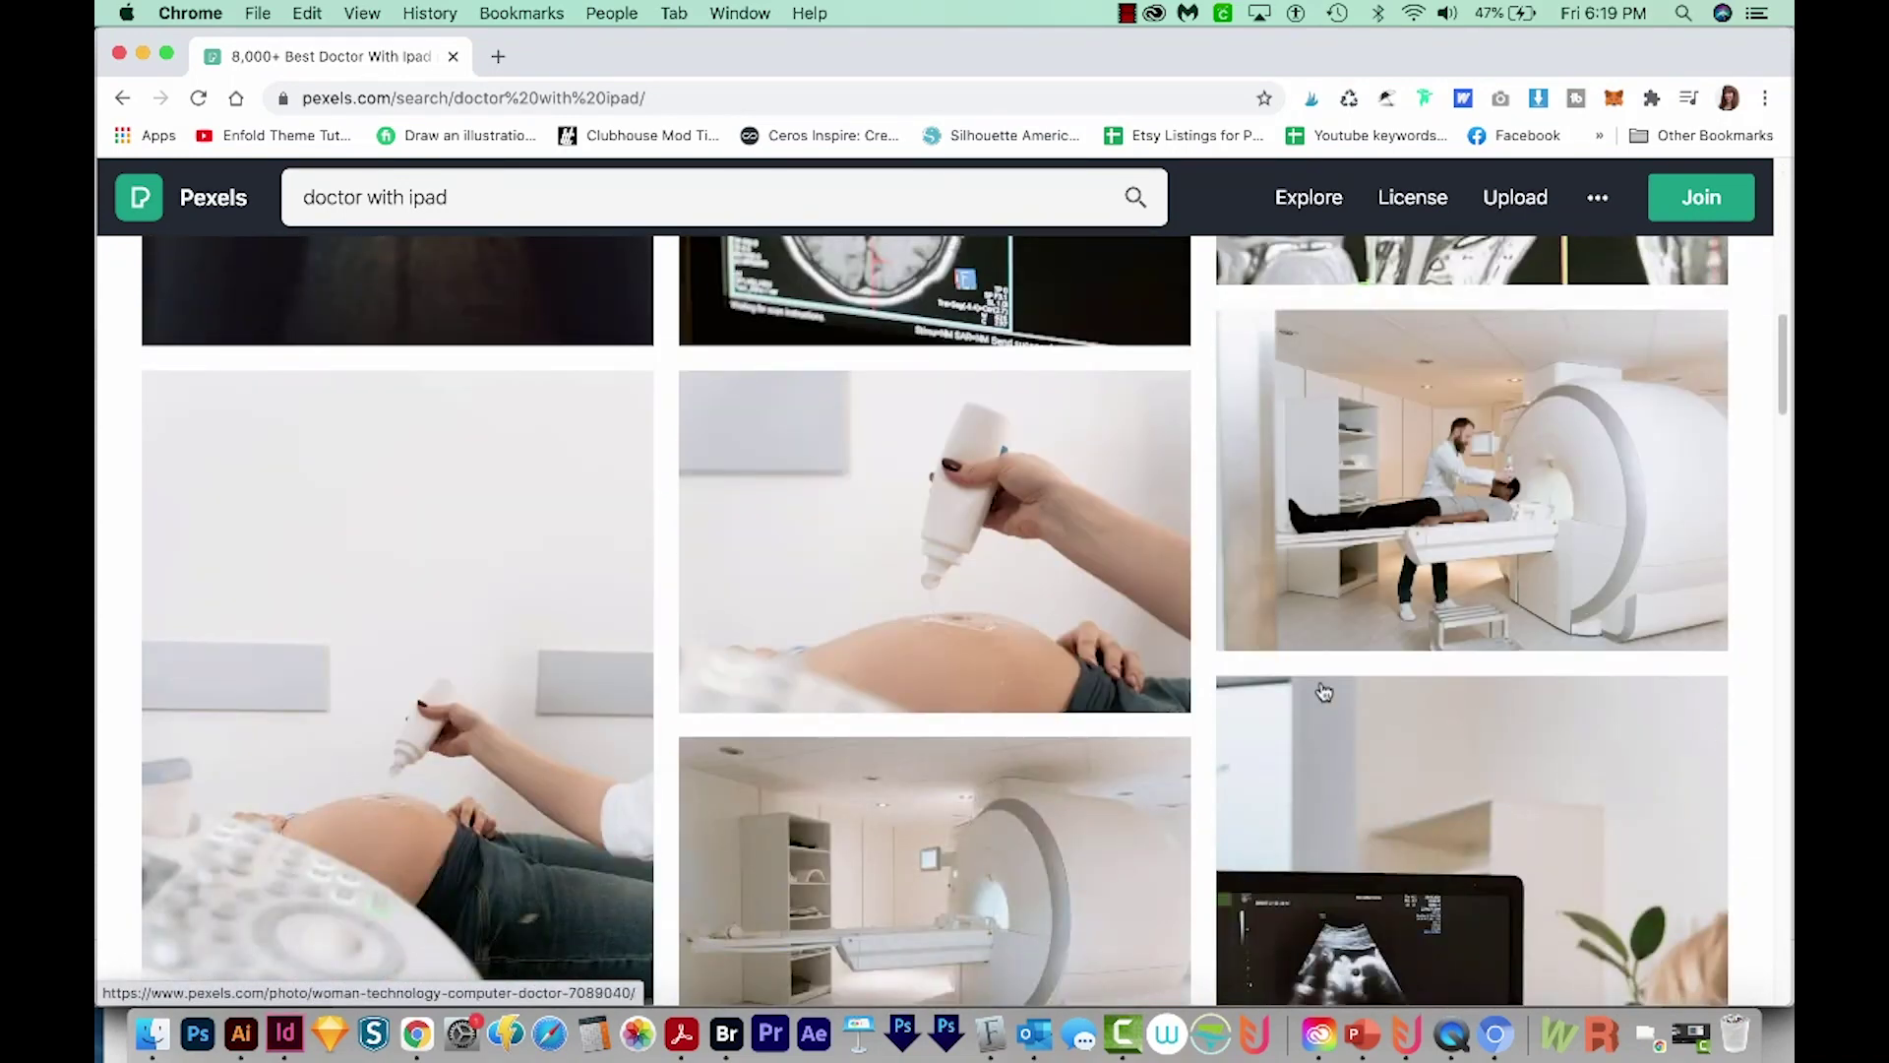
pyautogui.scroll(-1, 1323, 692)
pyautogui.scroll(-3, 1313, 689)
pyautogui.scroll(-1, 1300, 686)
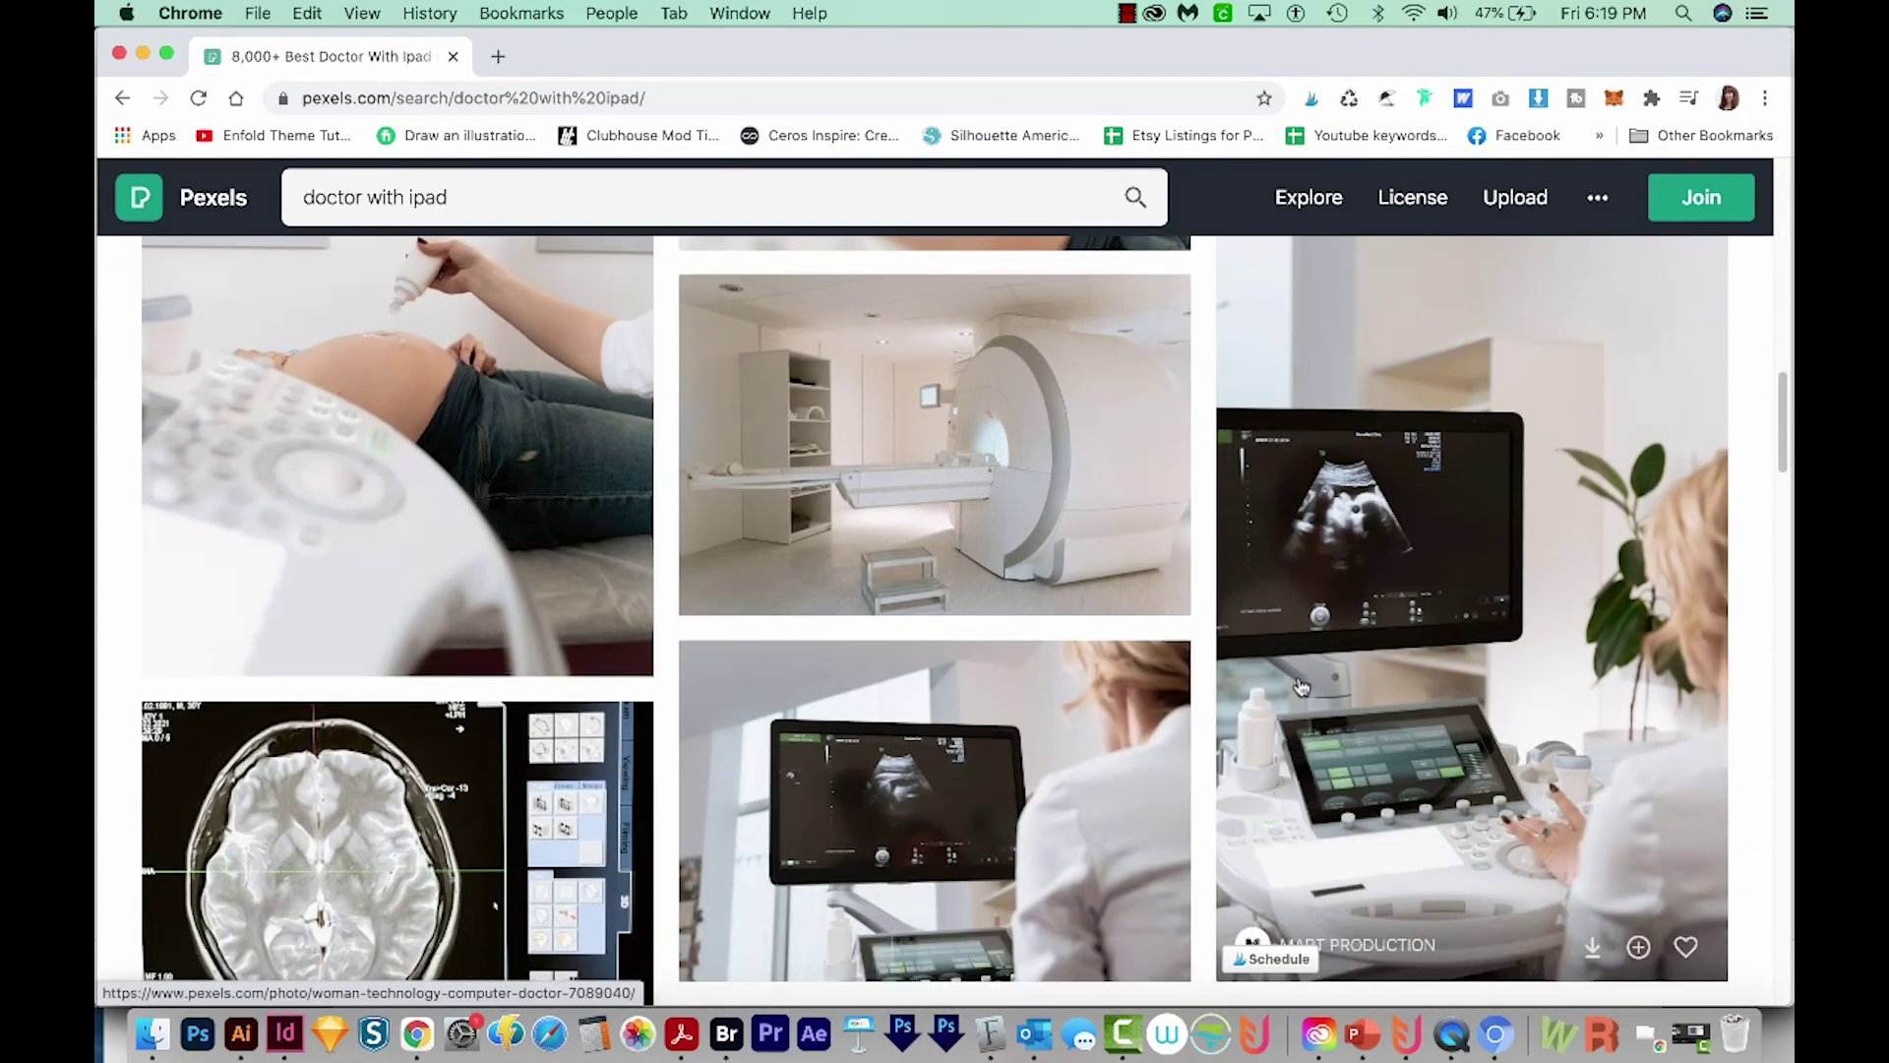
pyautogui.scroll(-1, 1301, 686)
pyautogui.scroll(-4, 1417, 709)
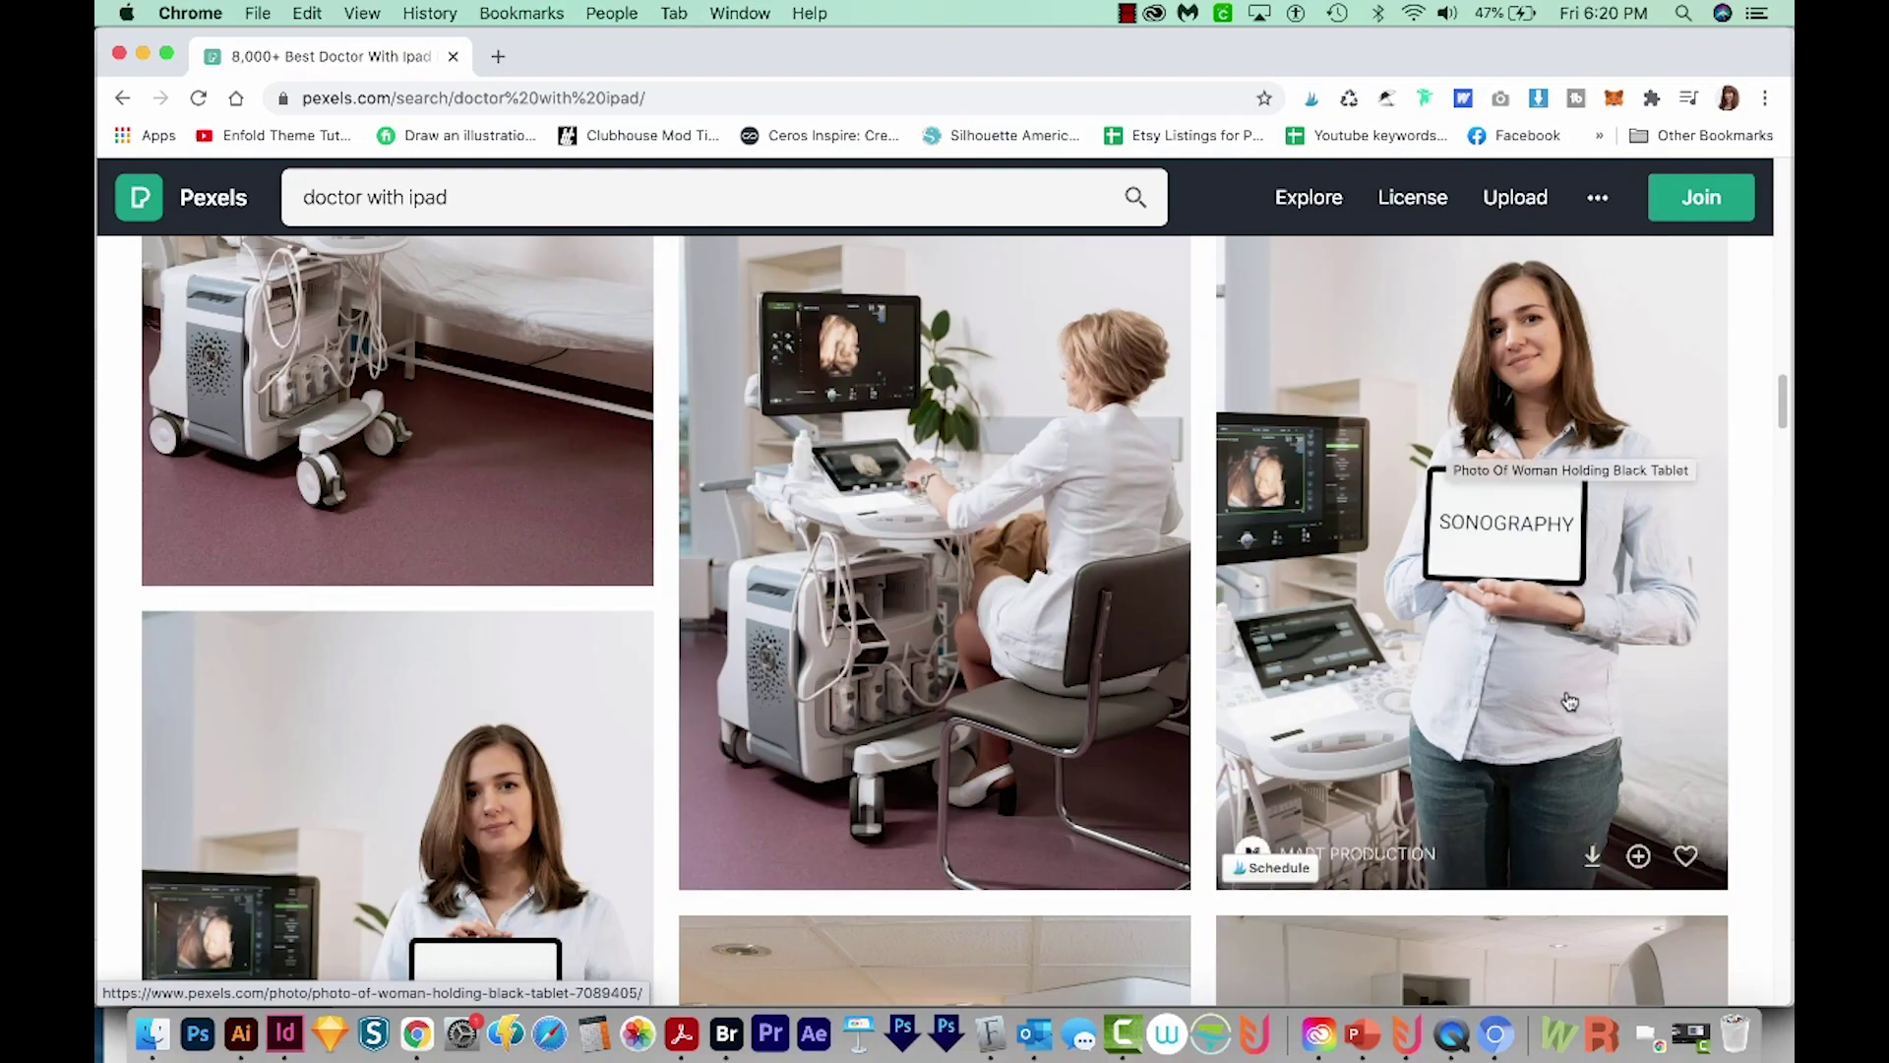
pyautogui.scroll(-3, 1577, 686)
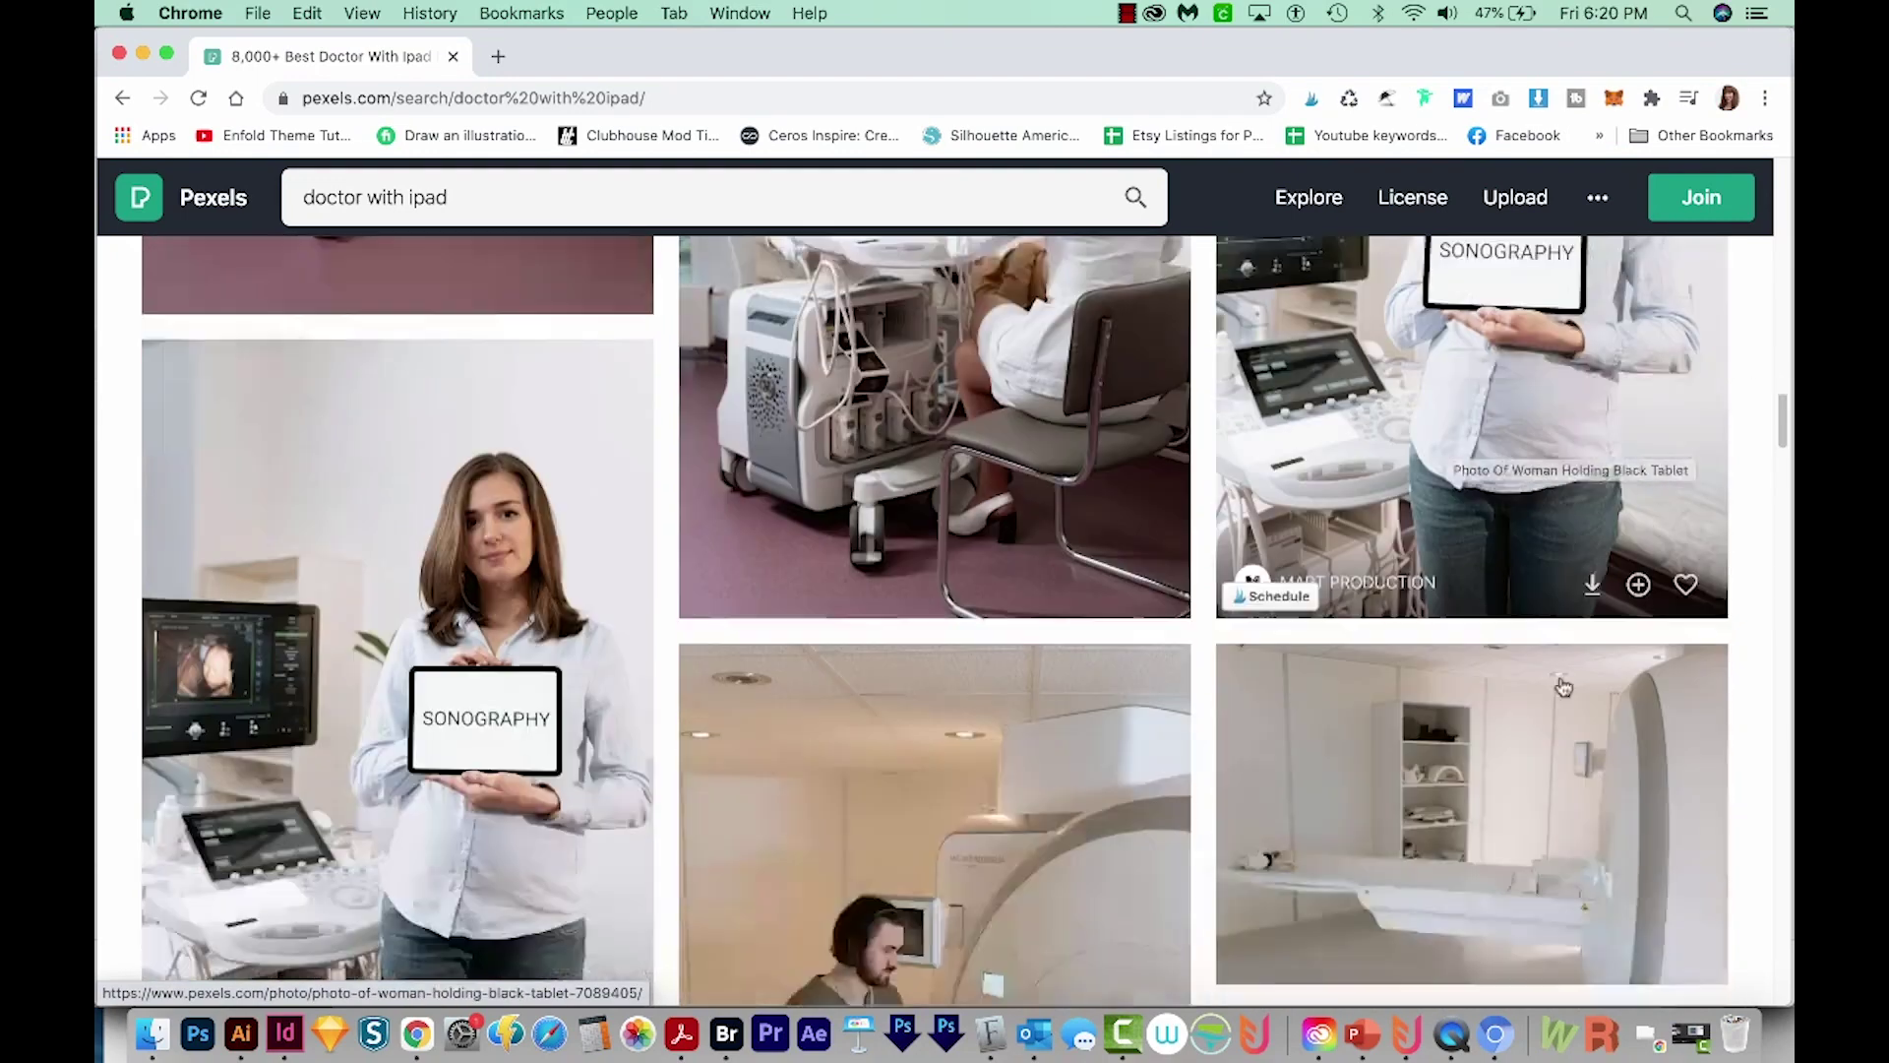
pyautogui.scroll(-3, 1570, 688)
pyautogui.scroll(-1, 1555, 691)
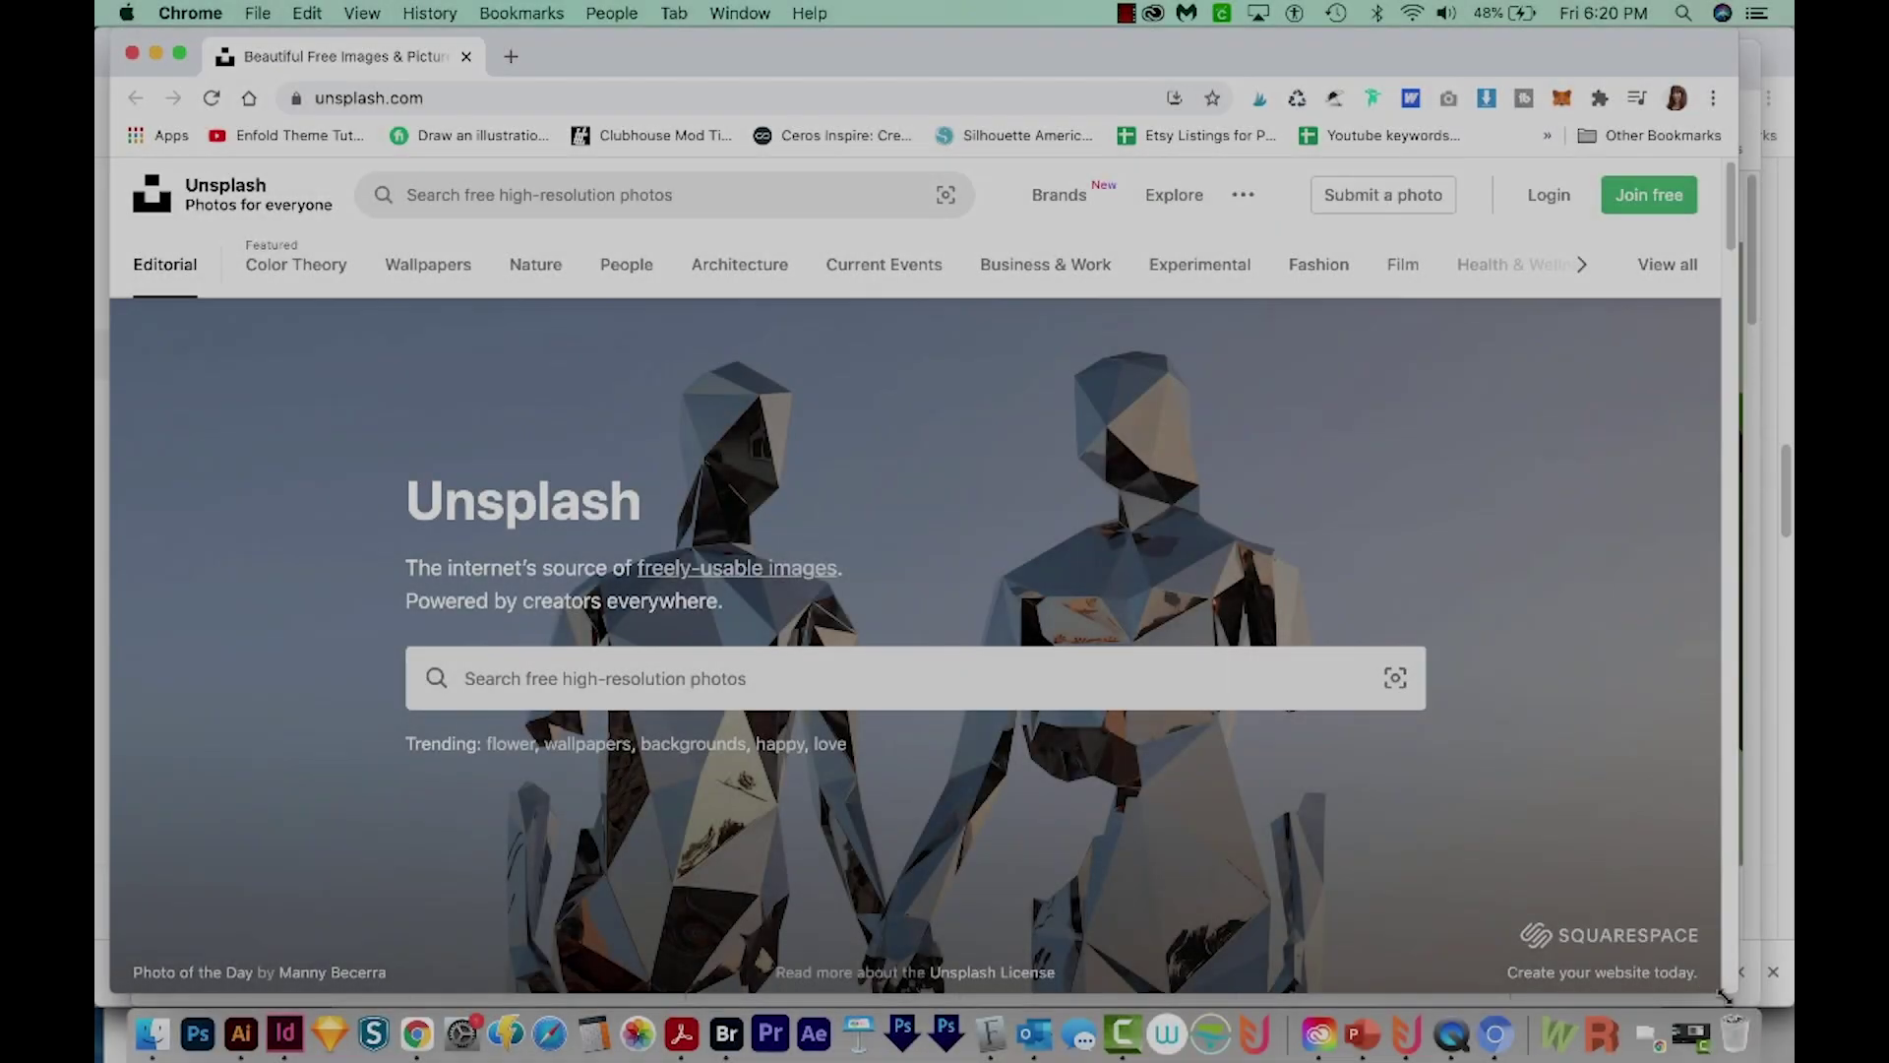
# Widen the Chrome window to fill the screen and scroll the Unsplash home page
pyautogui.moveTo(1737, 1003); pyautogui.dragTo(1779, 1004)
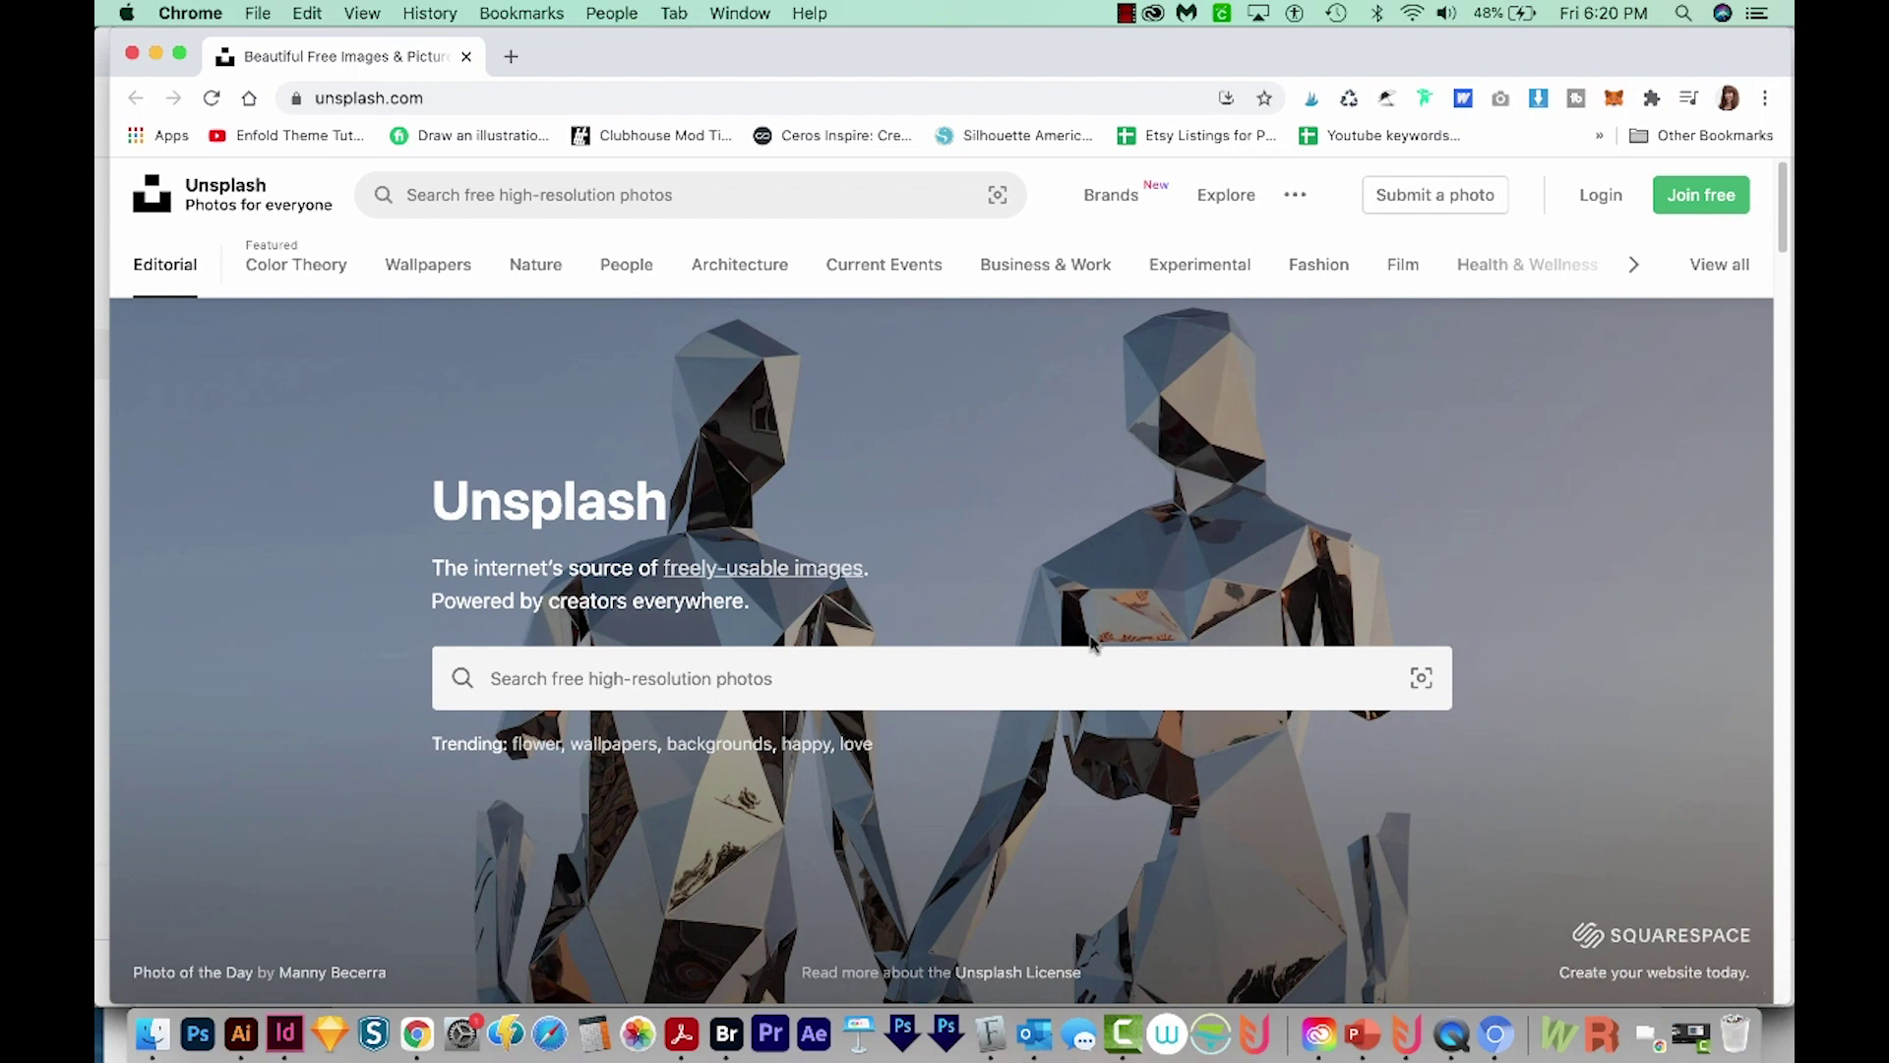
pyautogui.scroll(-2, 1449, 539)
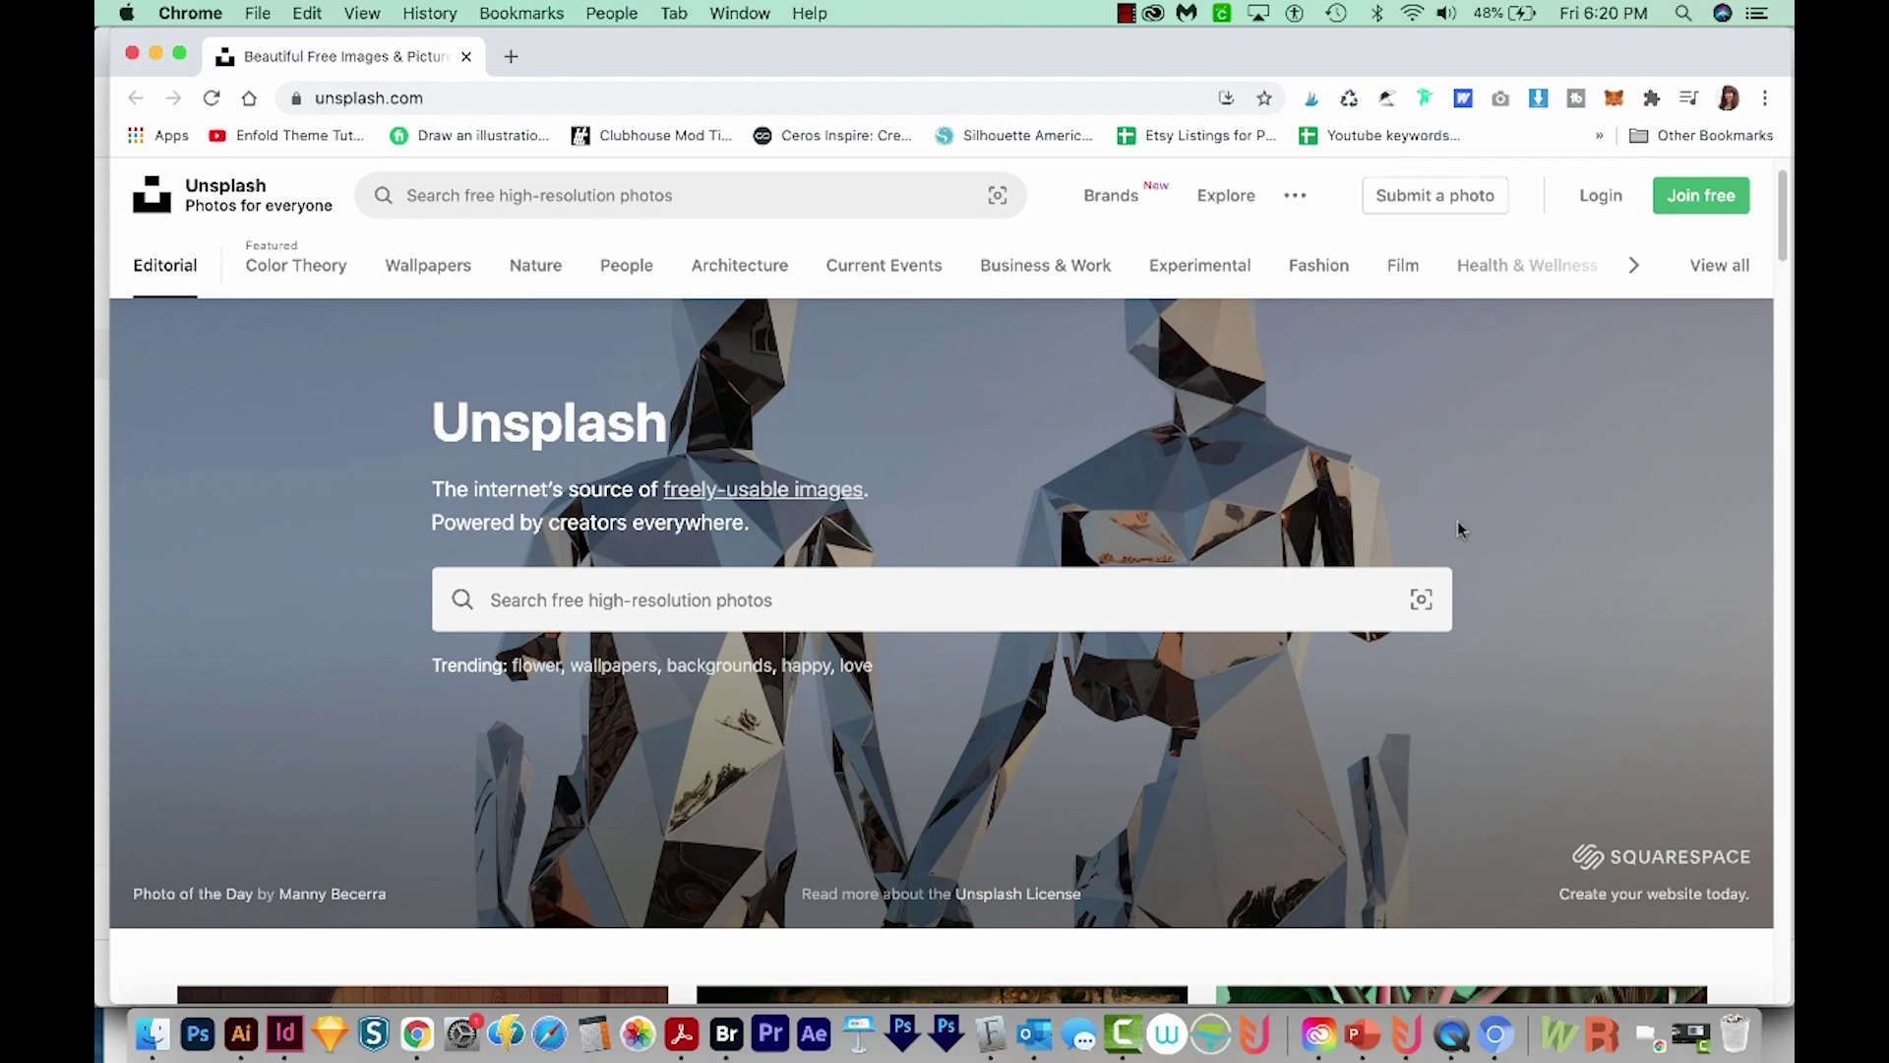
pyautogui.scroll(-10, 1458, 529)
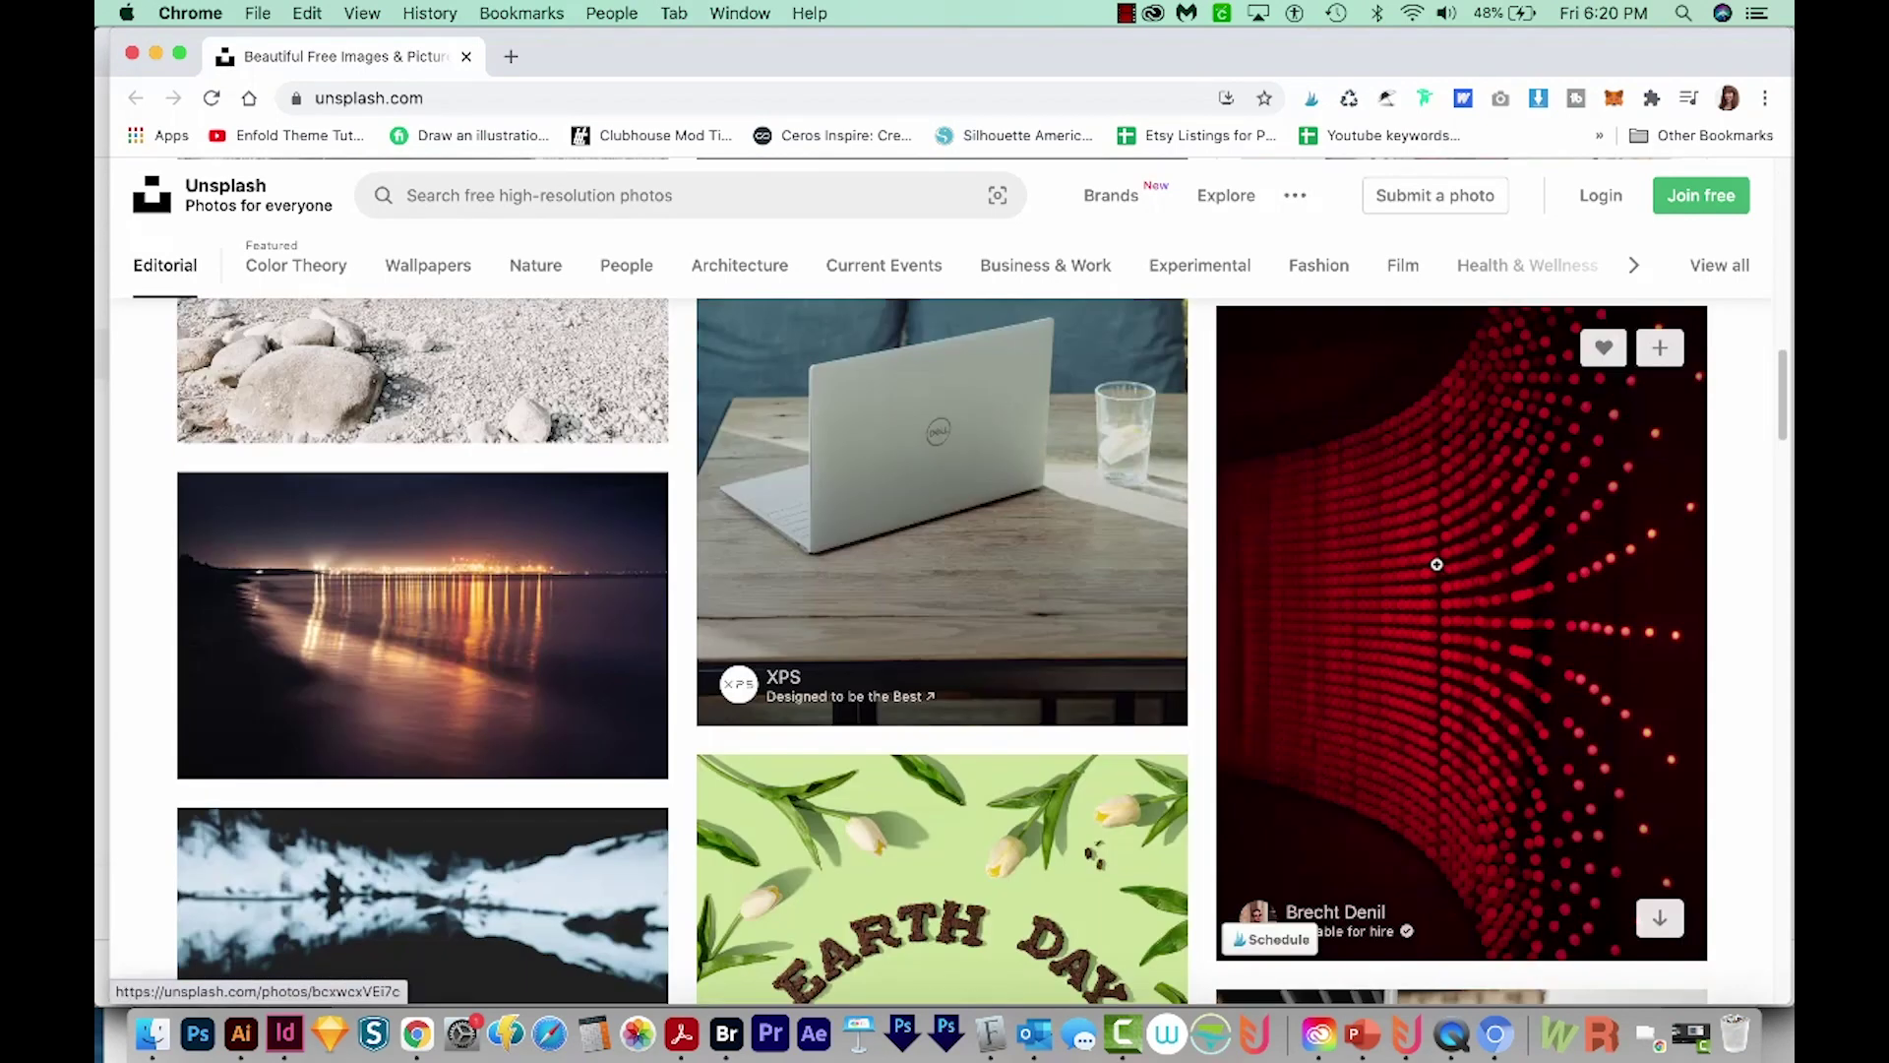
# Search Unsplash for 'landscape' and scroll through the photo results
pyautogui.click(581, 179)
pyautogui.write('lands')
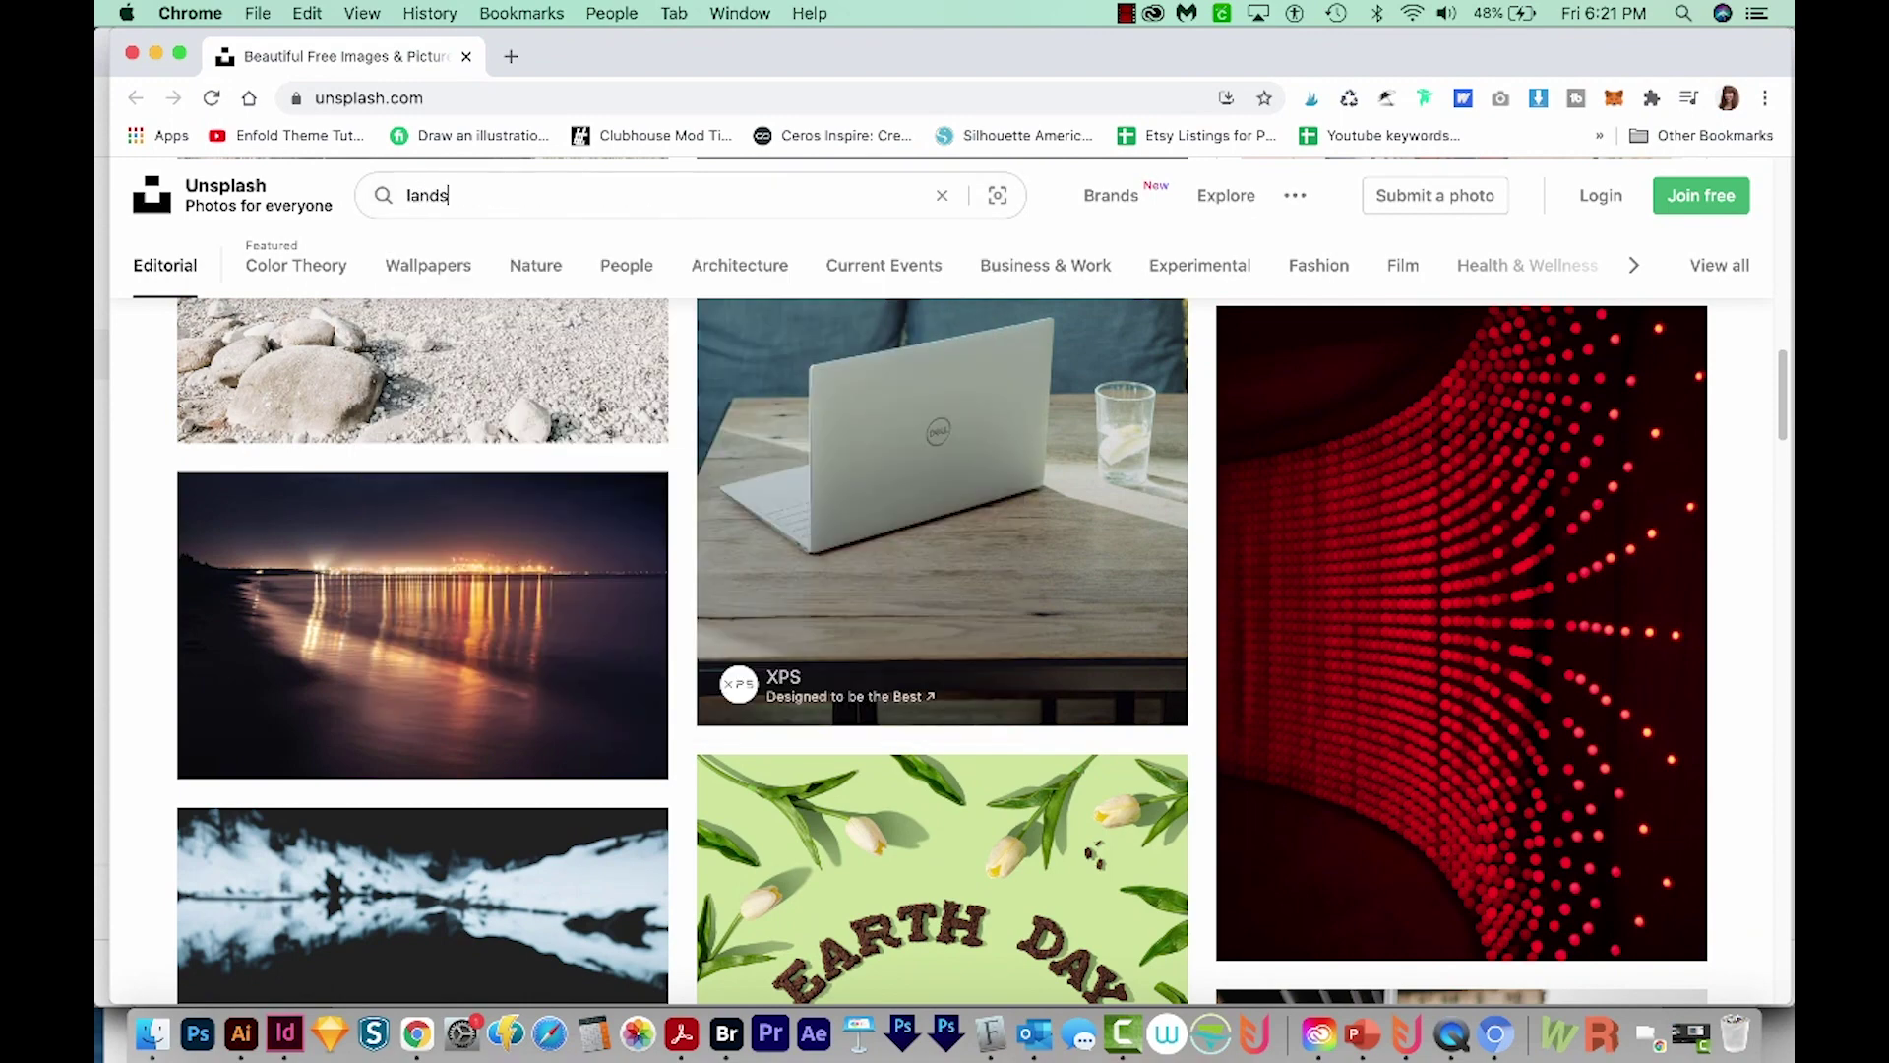
pyautogui.write('cape')
pyautogui.press('Return')
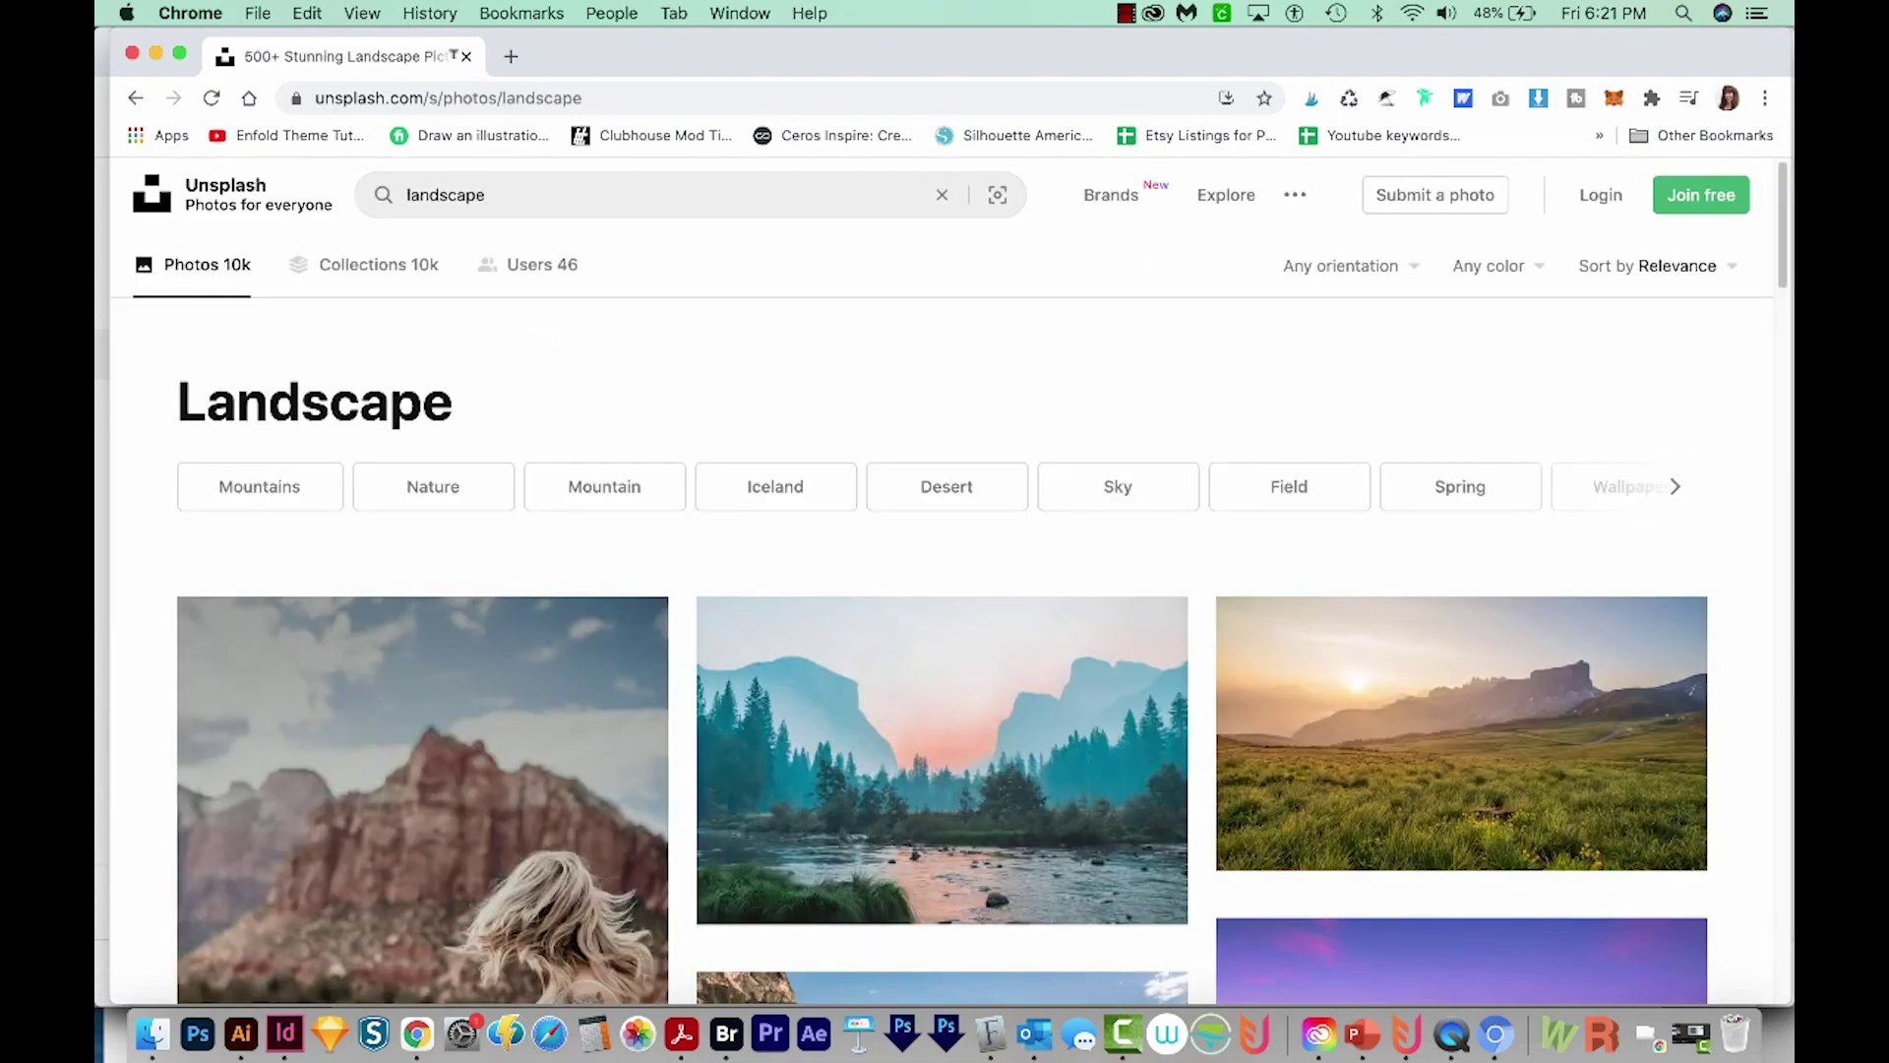
pyautogui.scroll(-2, 1024, 654)
pyautogui.scroll(-3, 1029, 660)
pyautogui.scroll(-5, 1025, 659)
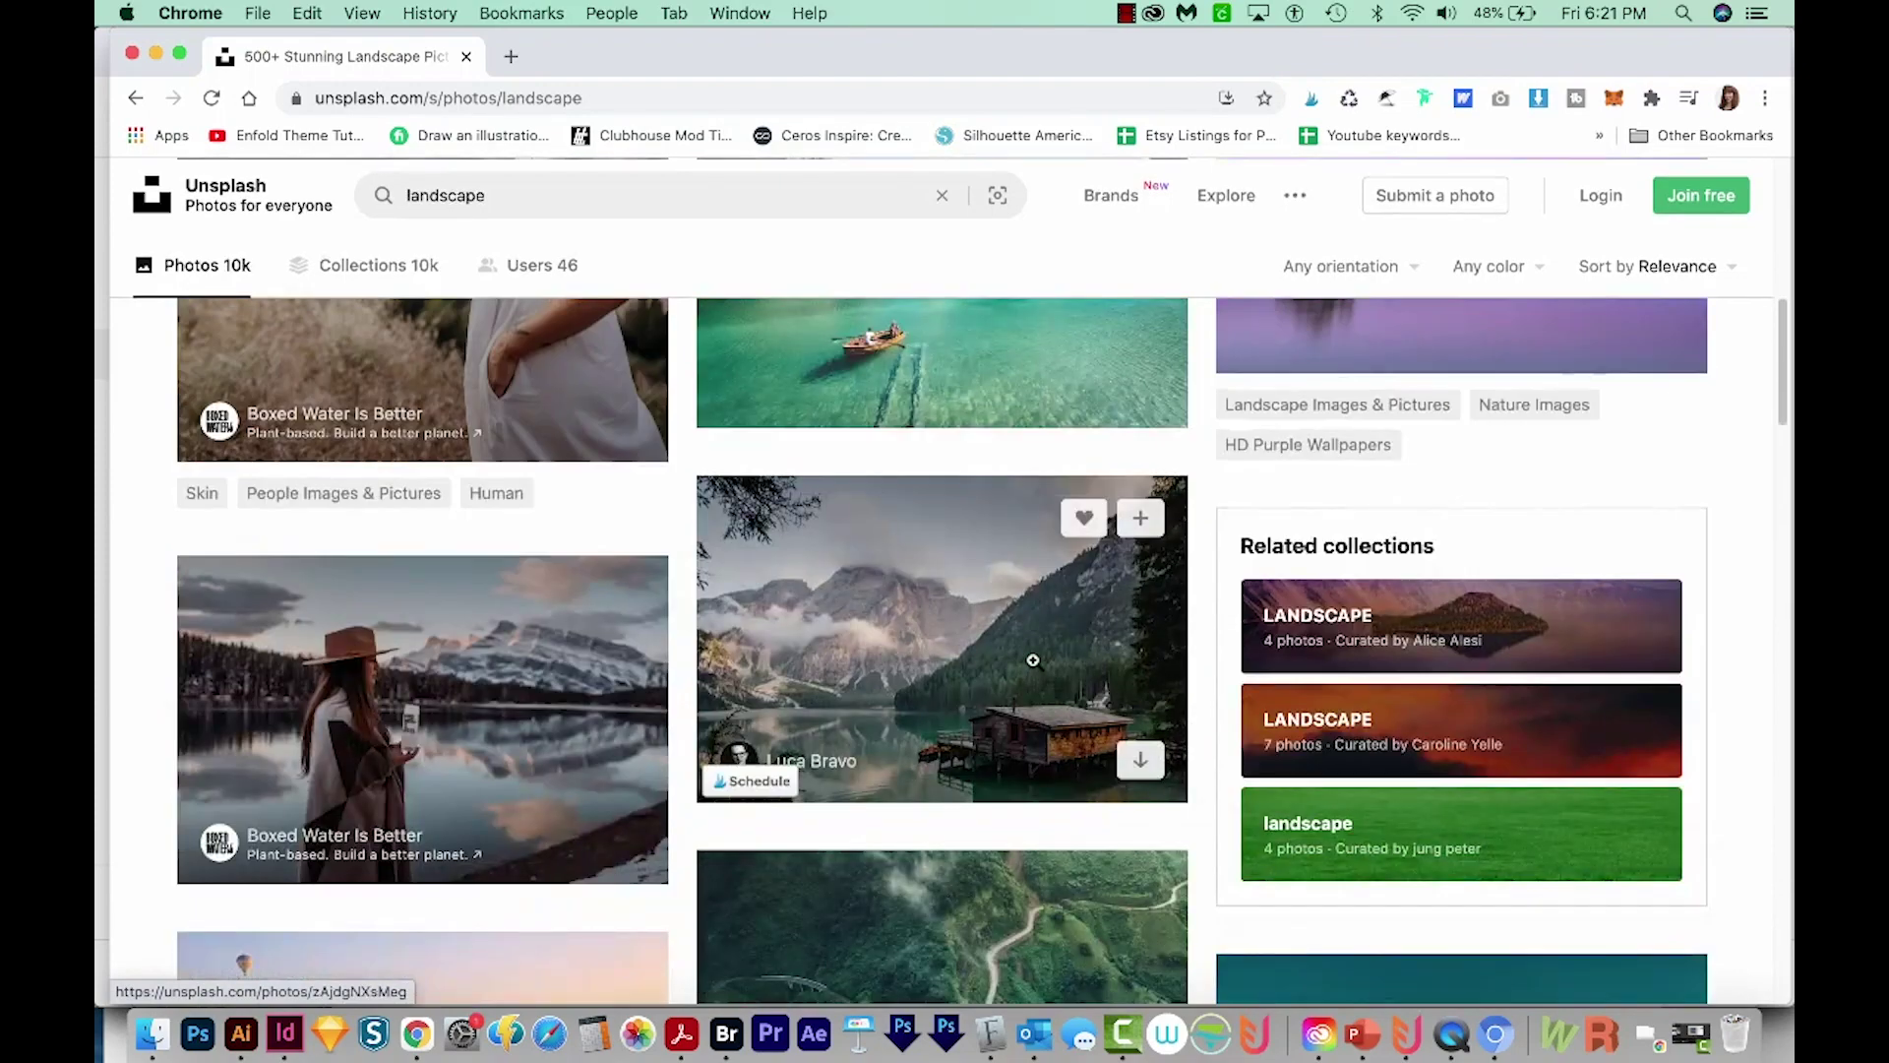
pyautogui.scroll(-3, 917, 634)
pyautogui.click(507, 190)
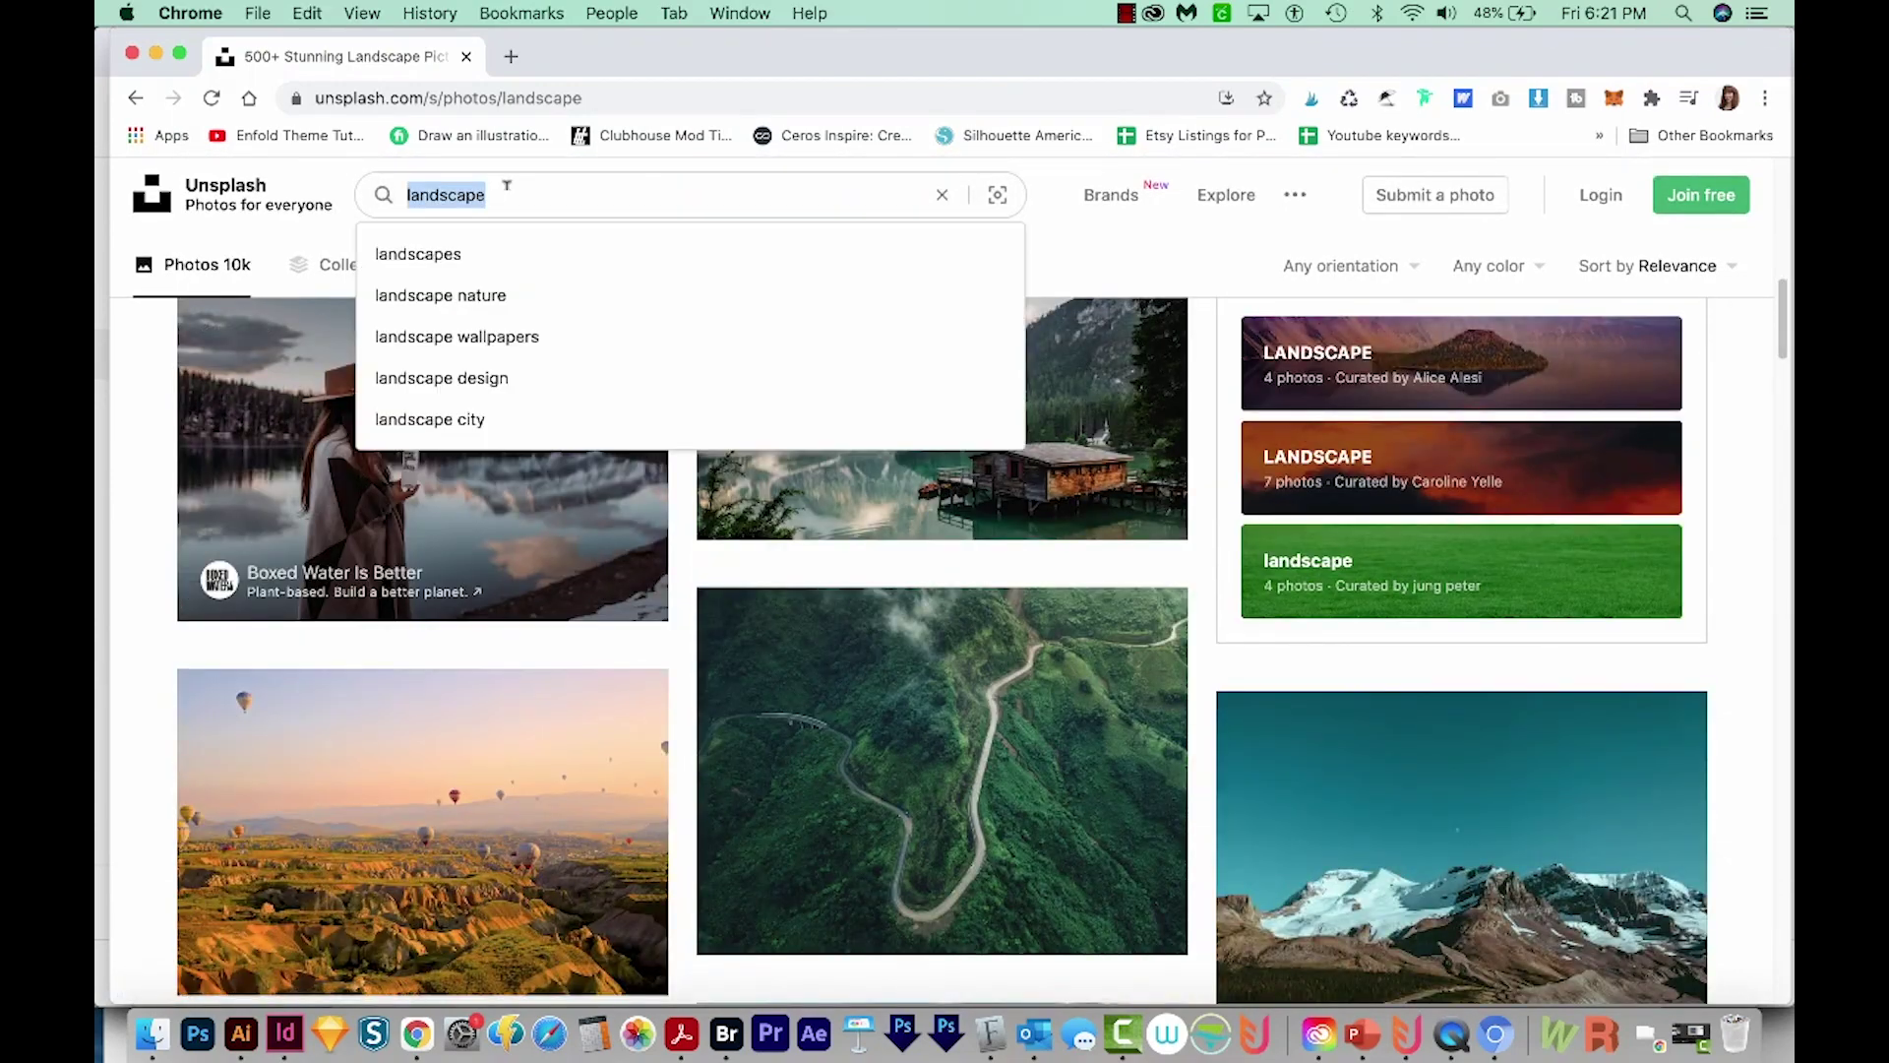
# Search Unsplash for 'doctor with ipad' and scroll through the photos and related collections
pyautogui.write('doctor with ip')
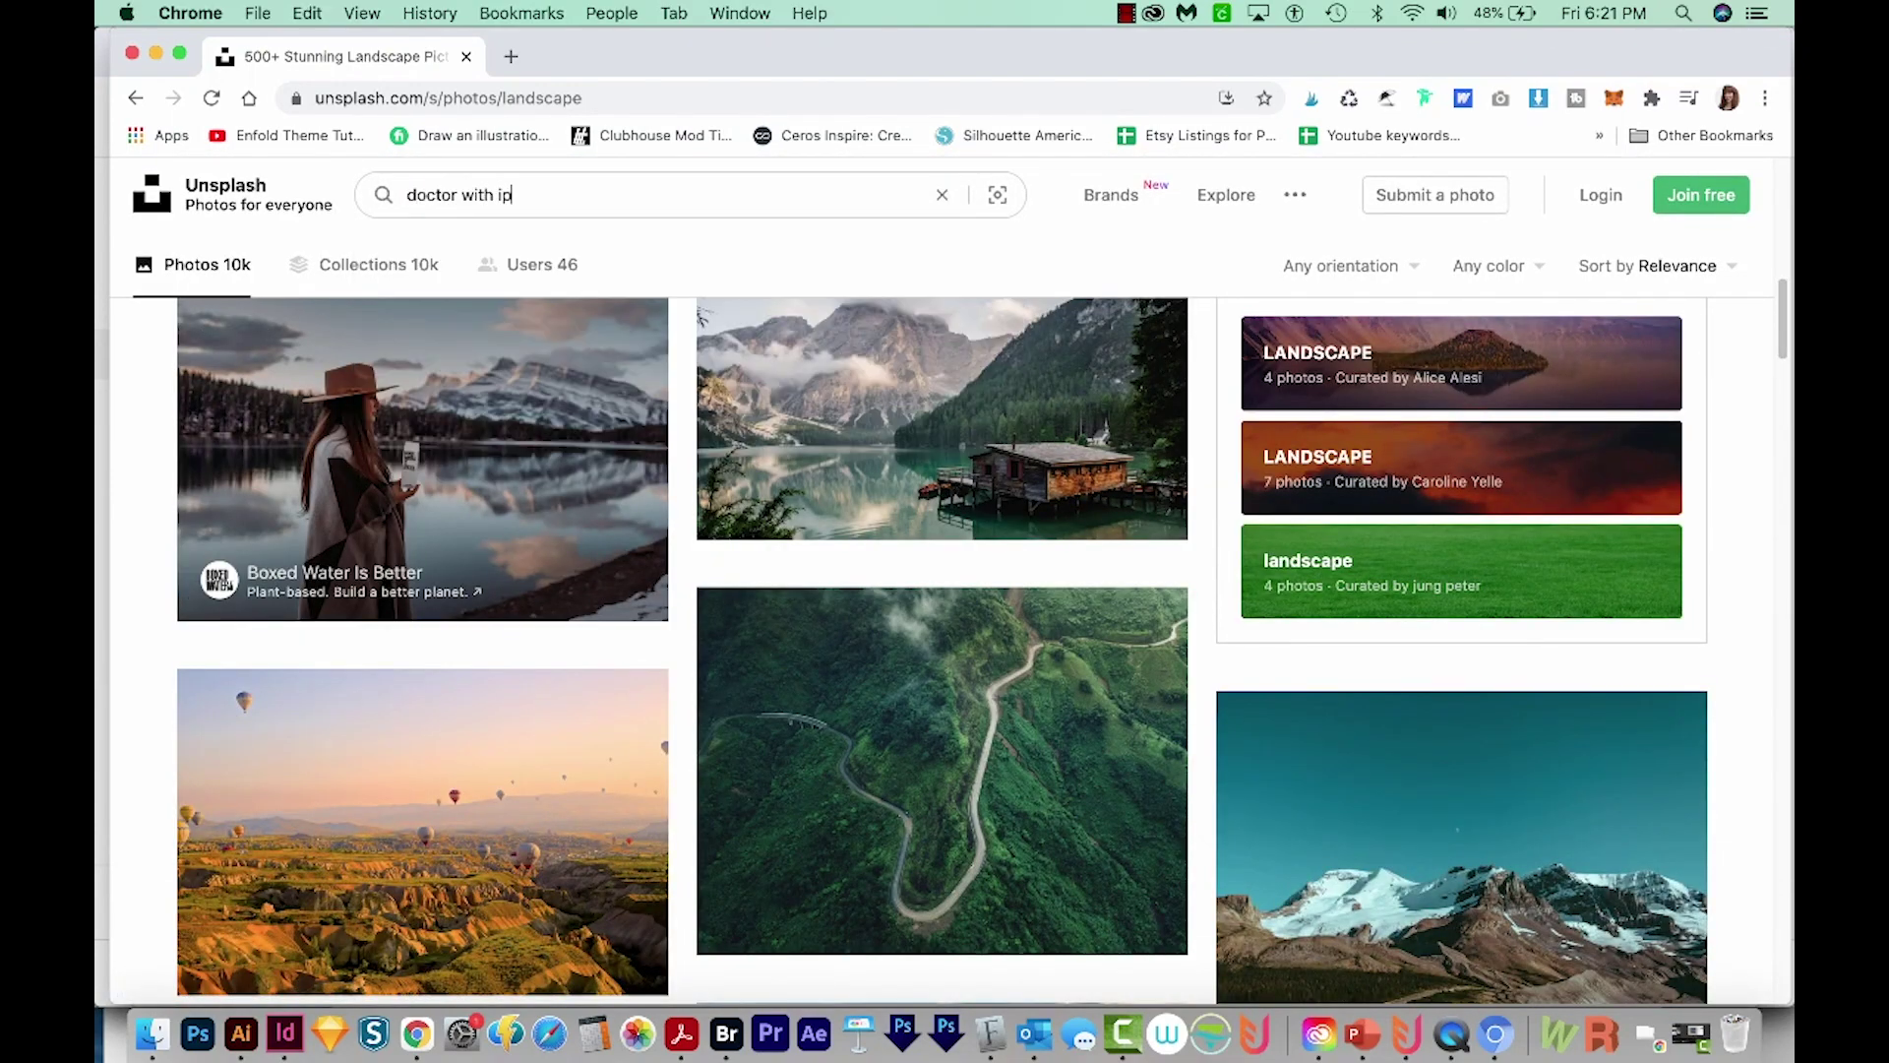
pyautogui.write('ad')
pyautogui.press('Return')
pyautogui.scroll(-1, 1267, 816)
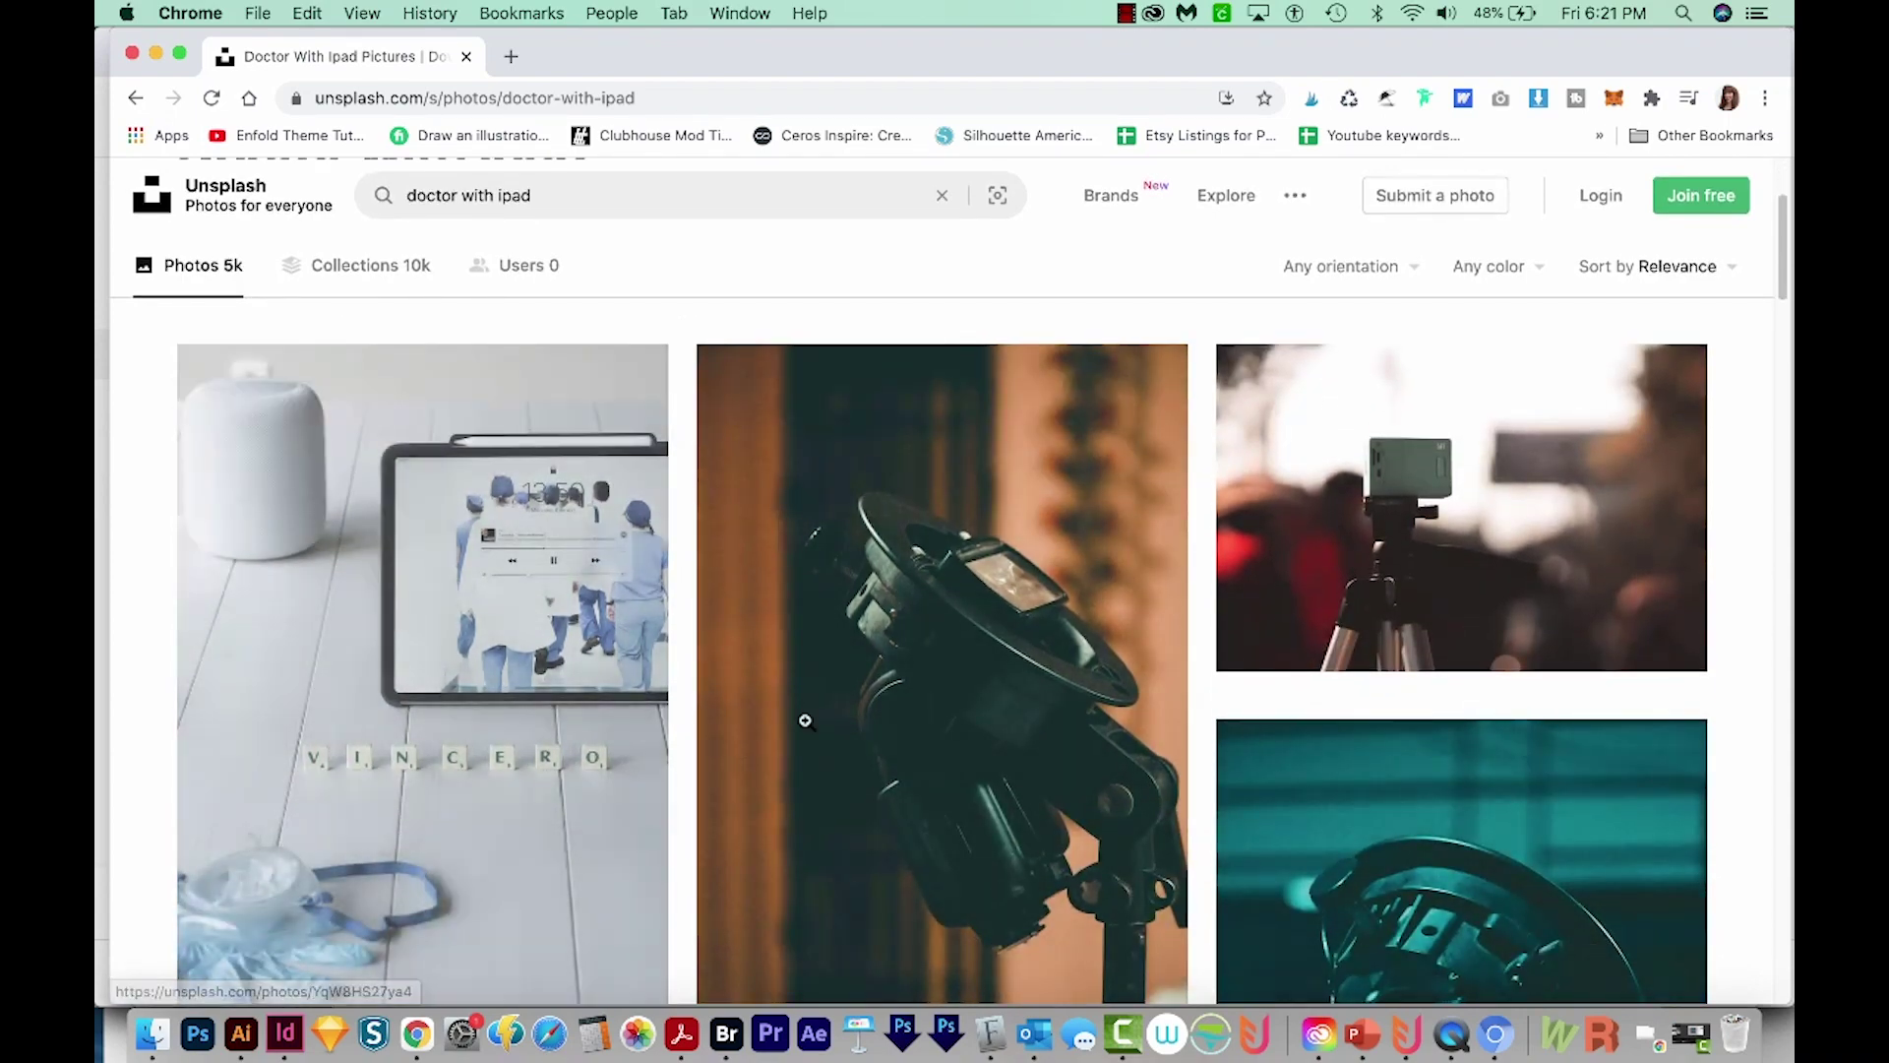
pyautogui.scroll(-8, 801, 717)
pyautogui.scroll(-2, 935, 576)
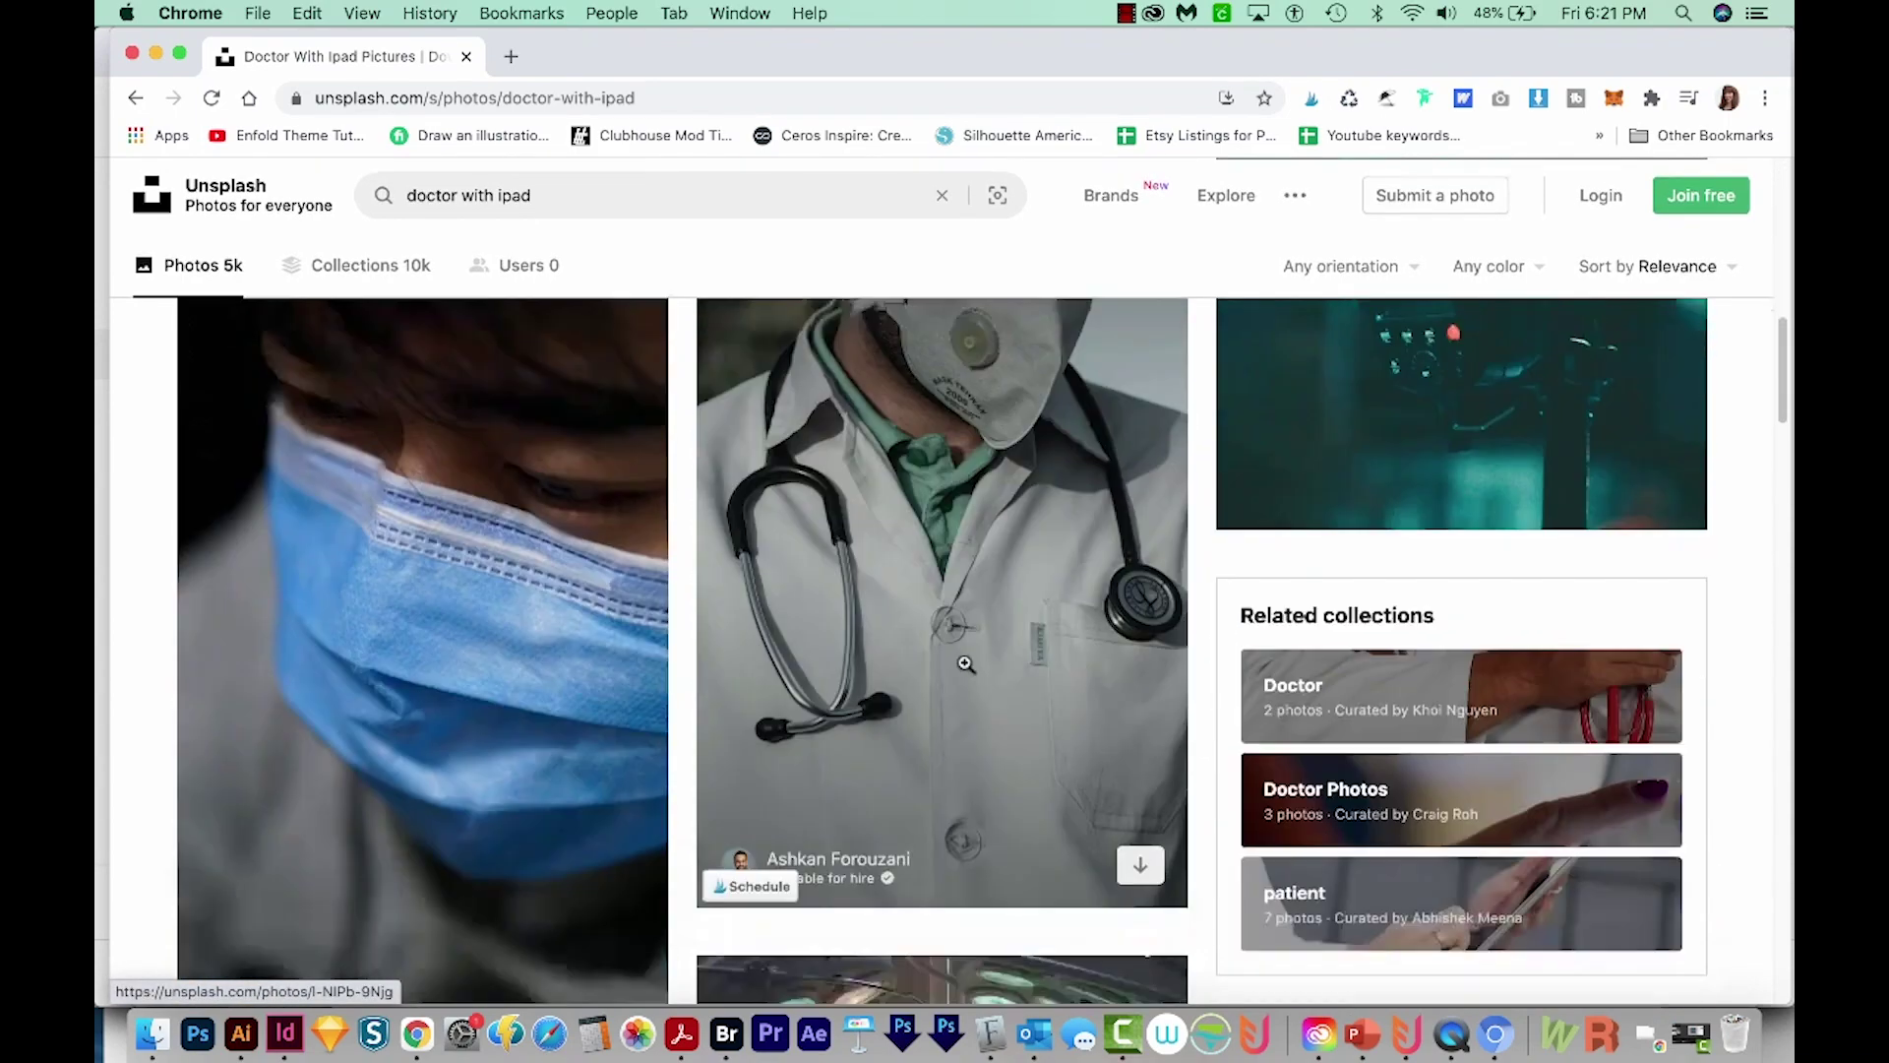
pyautogui.scroll(-6, 975, 704)
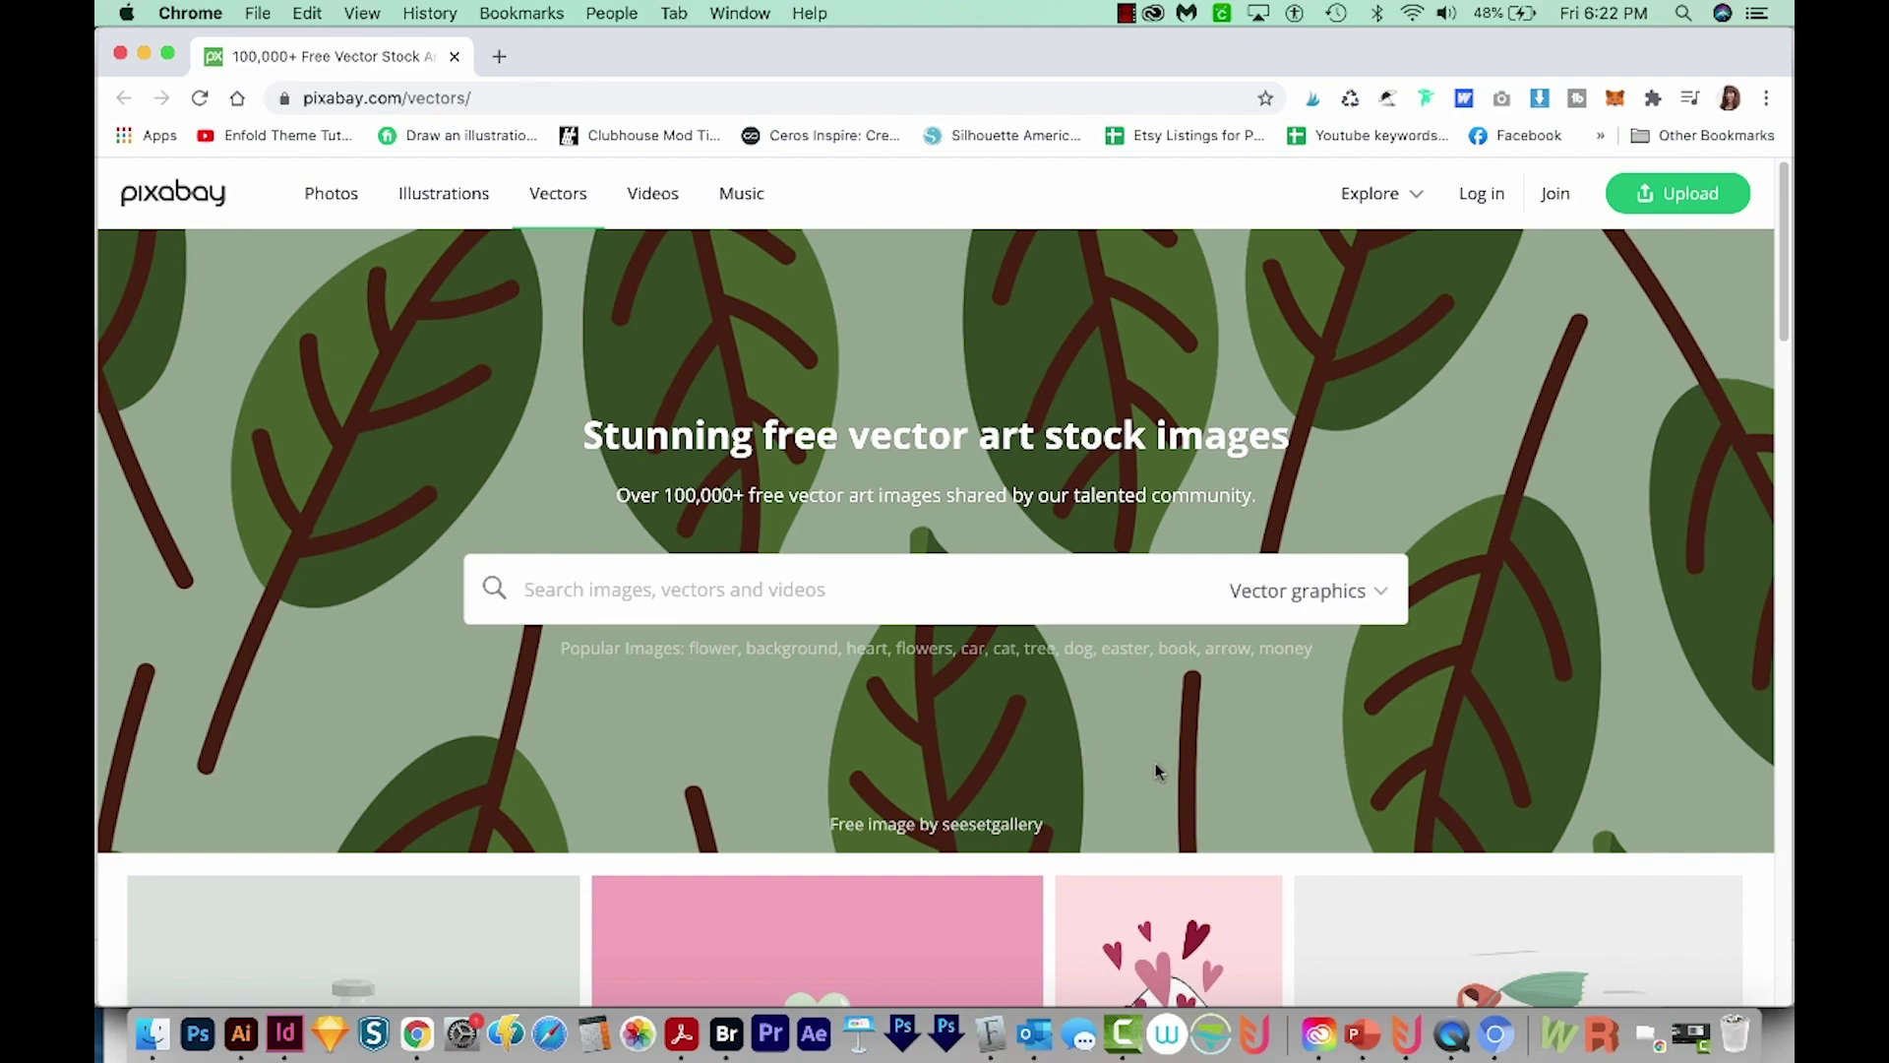
# Scroll down the Pixabay vectors page past the banner to the vector thumbnails
pyautogui.scroll(-4, 1330, 798)
pyautogui.scroll(-1, 1358, 798)
pyautogui.scroll(-8, 1397, 799)
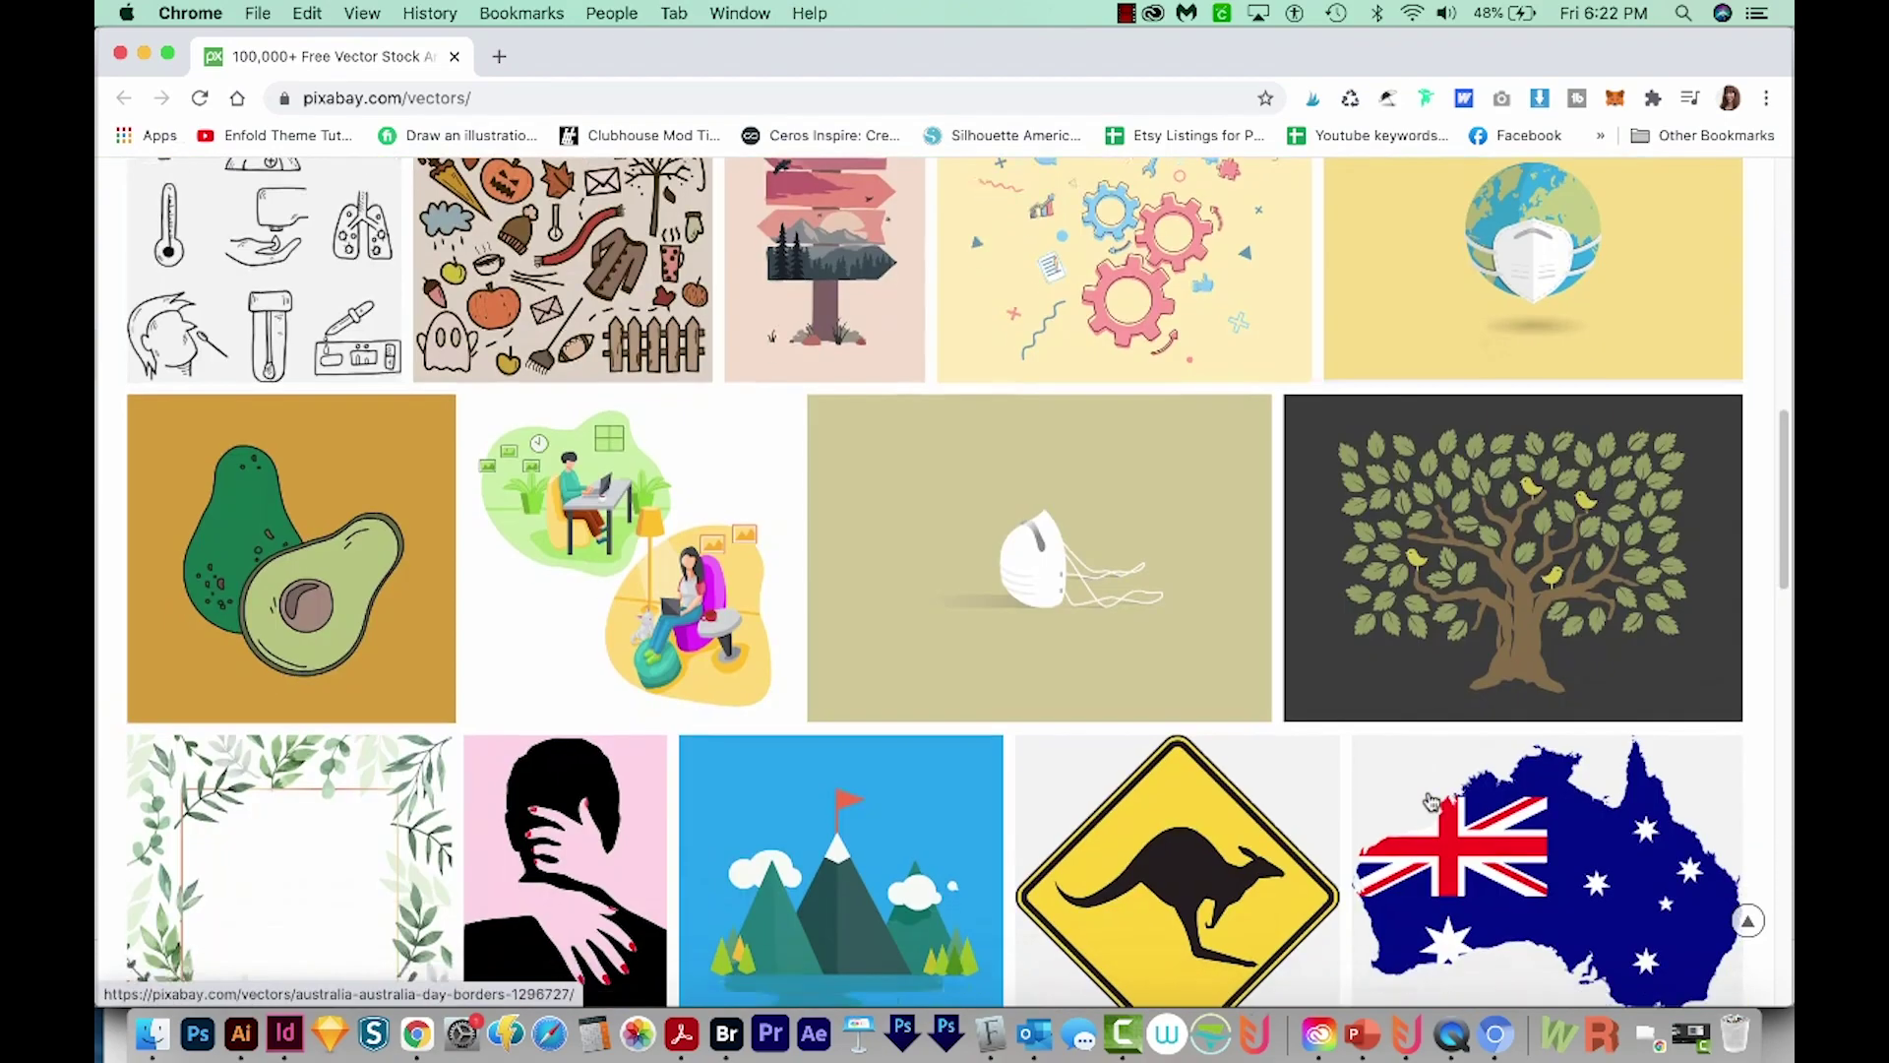
pyautogui.scroll(-2, 1430, 800)
pyautogui.scroll(-5, 1429, 800)
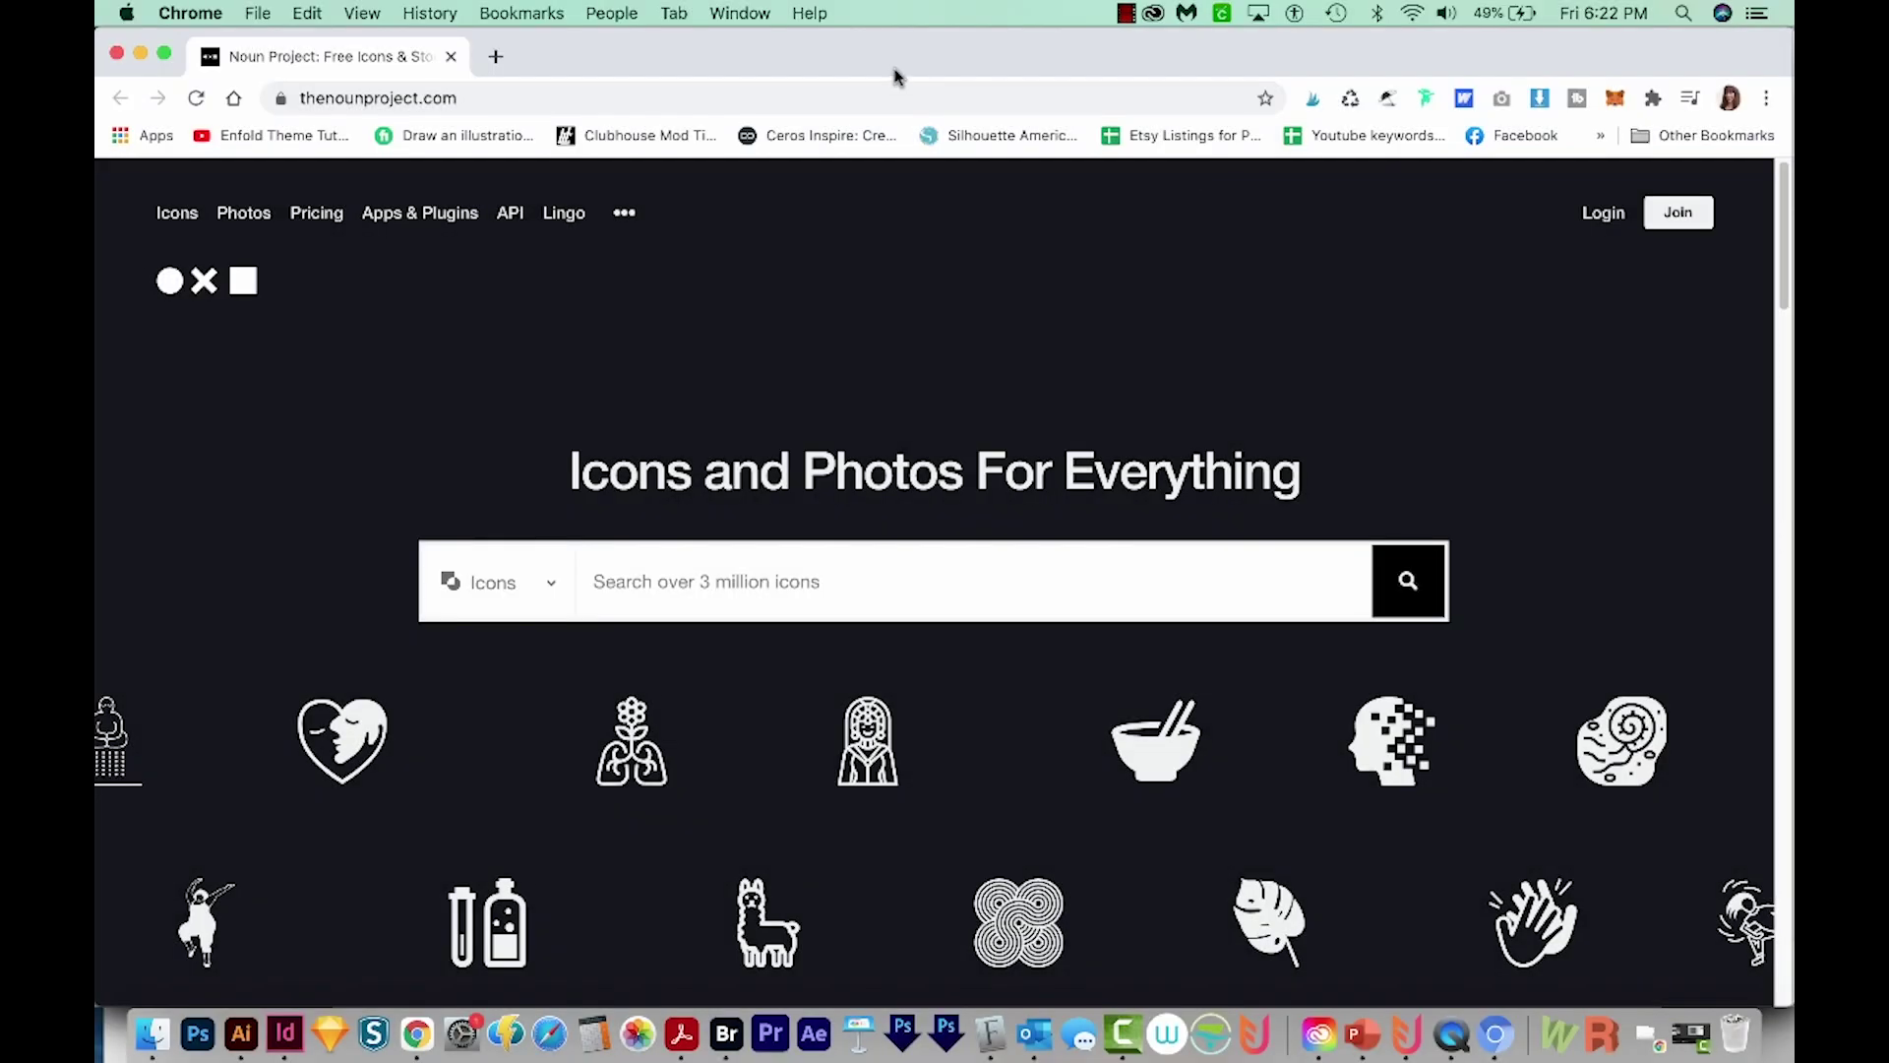
# Search Noun Project for 'healthcare' icons and scroll through the results
pyautogui.click(762, 584)
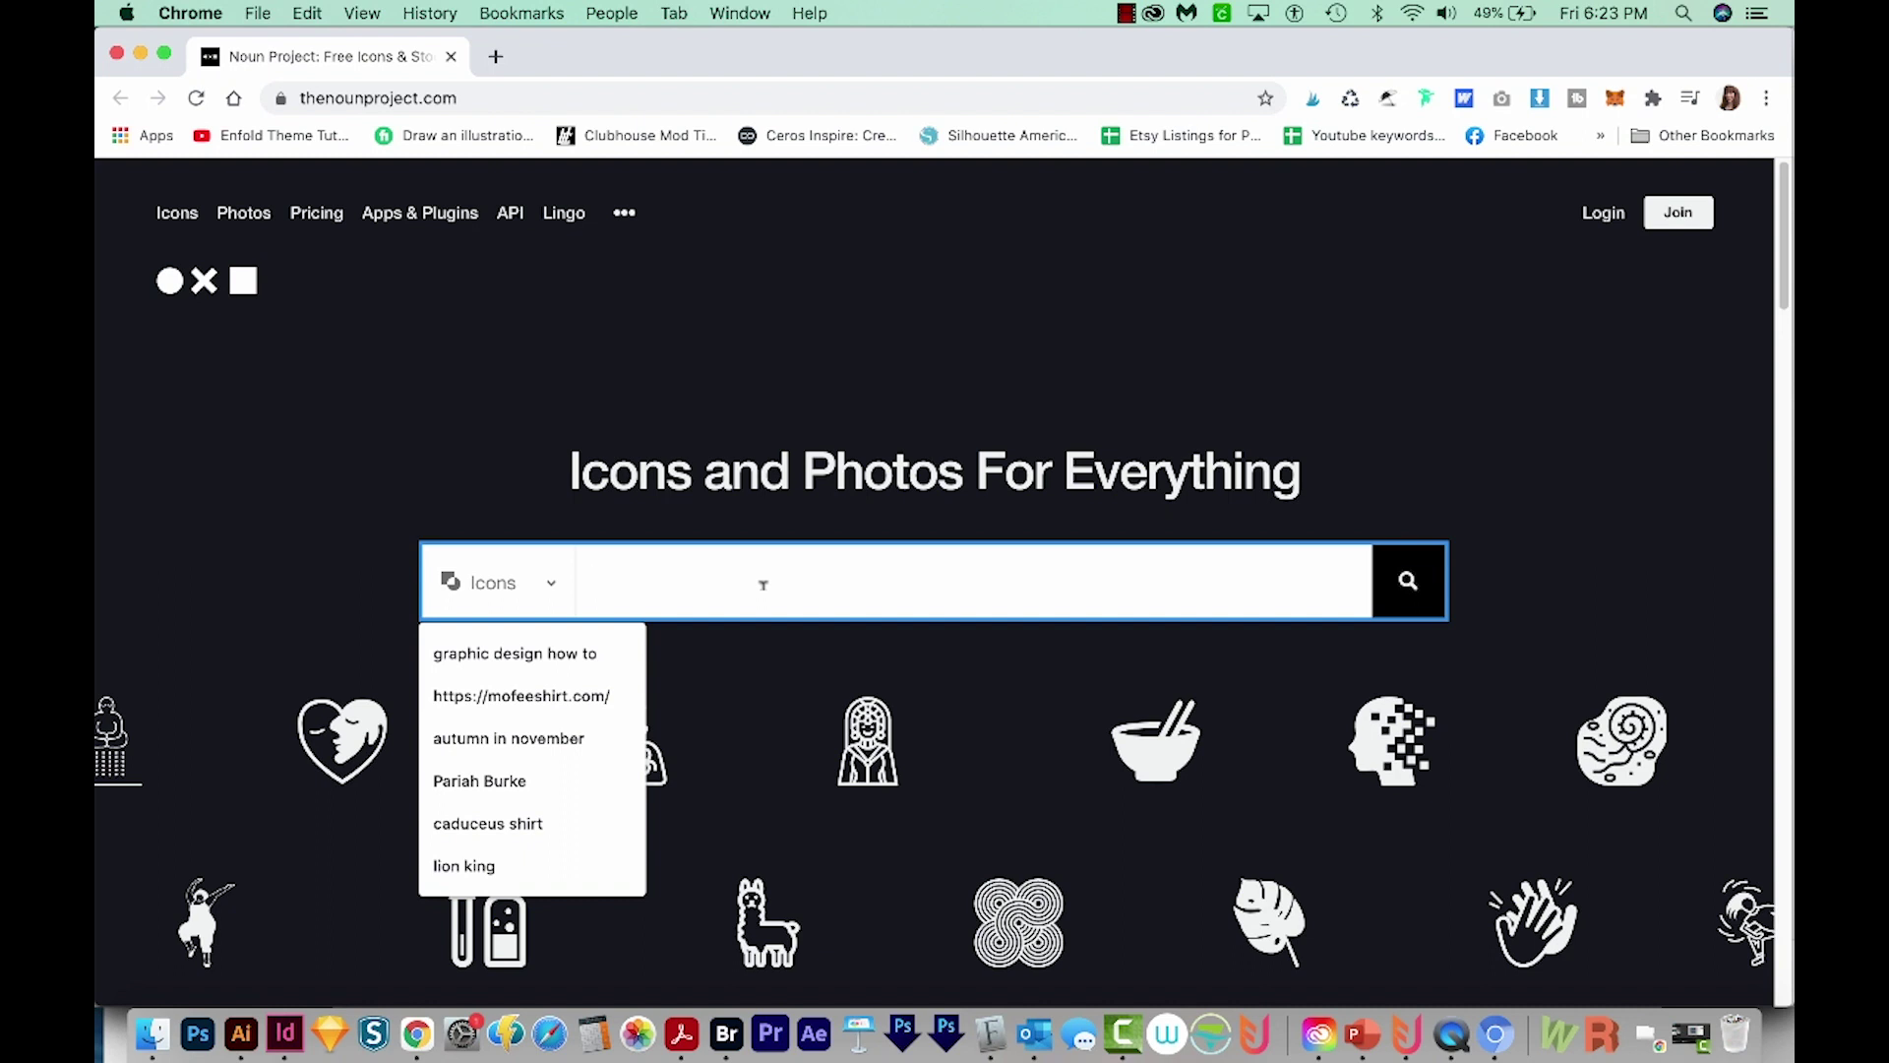
pyautogui.write('health')
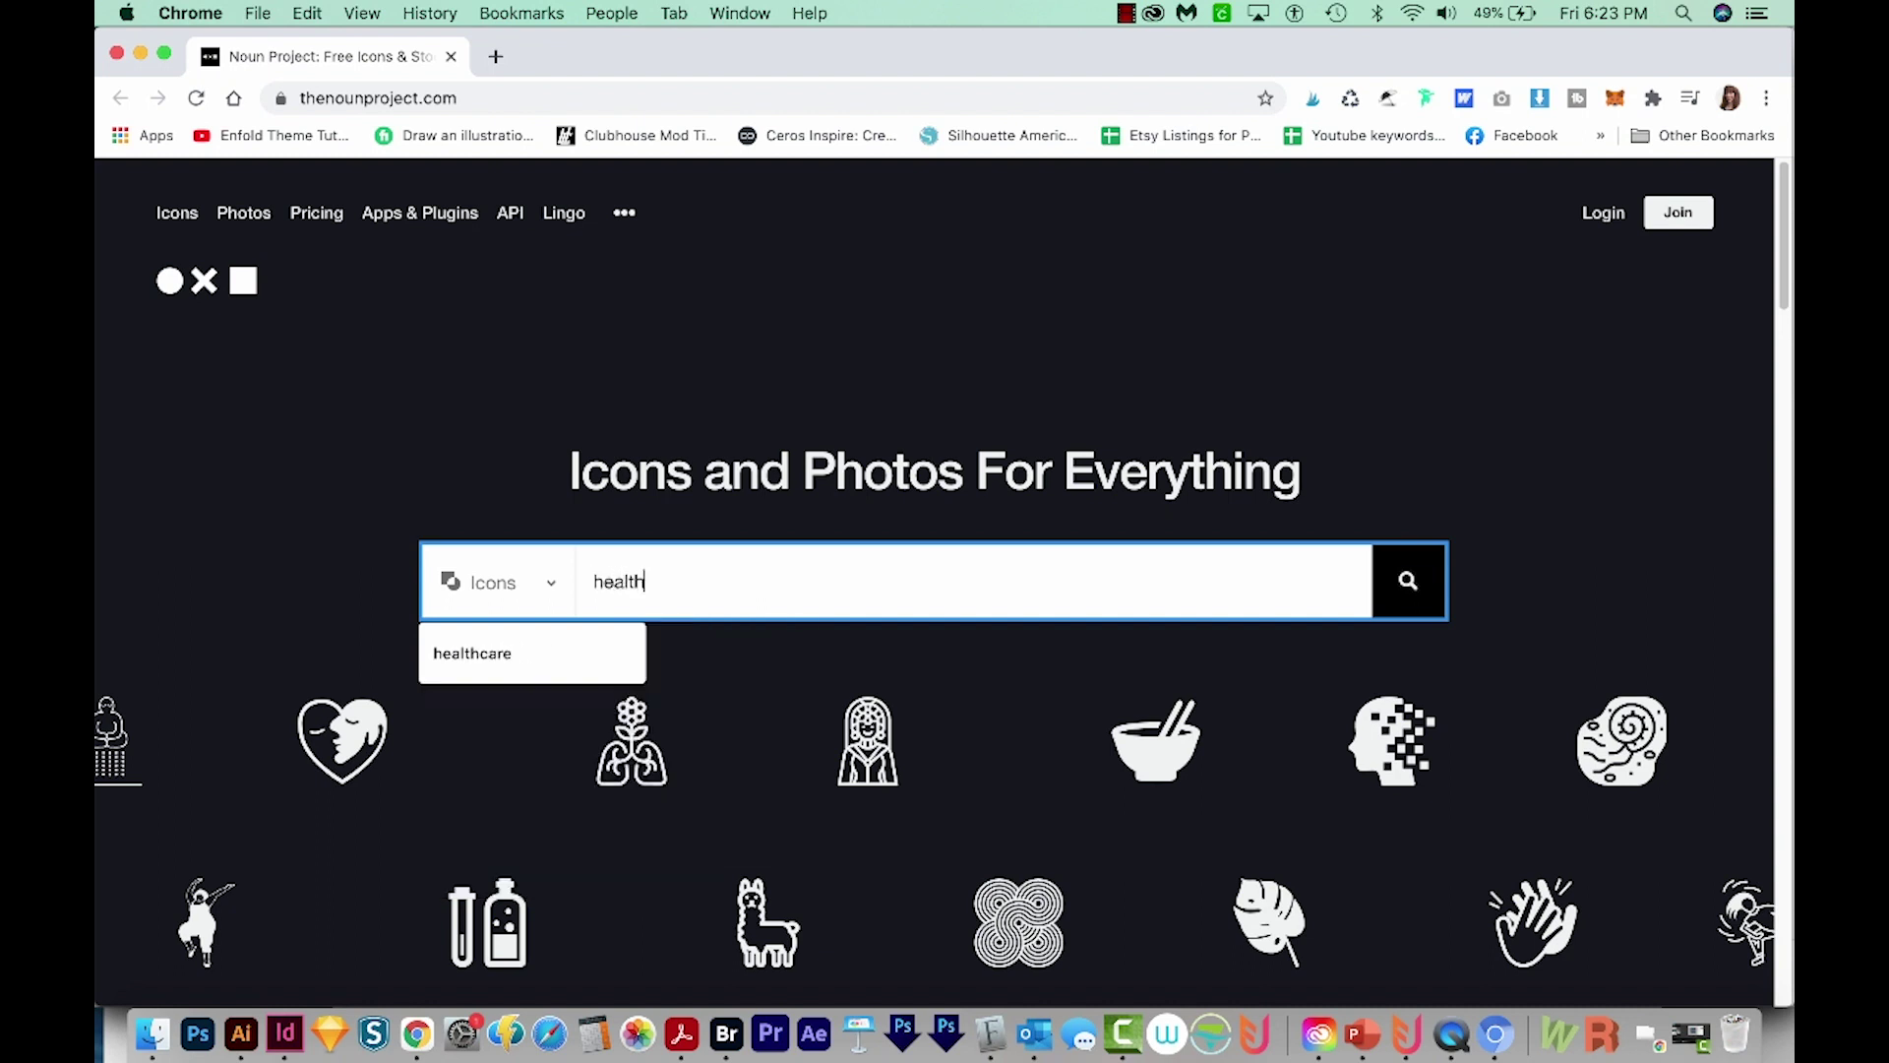
pyautogui.write('care')
pyautogui.press('Return')
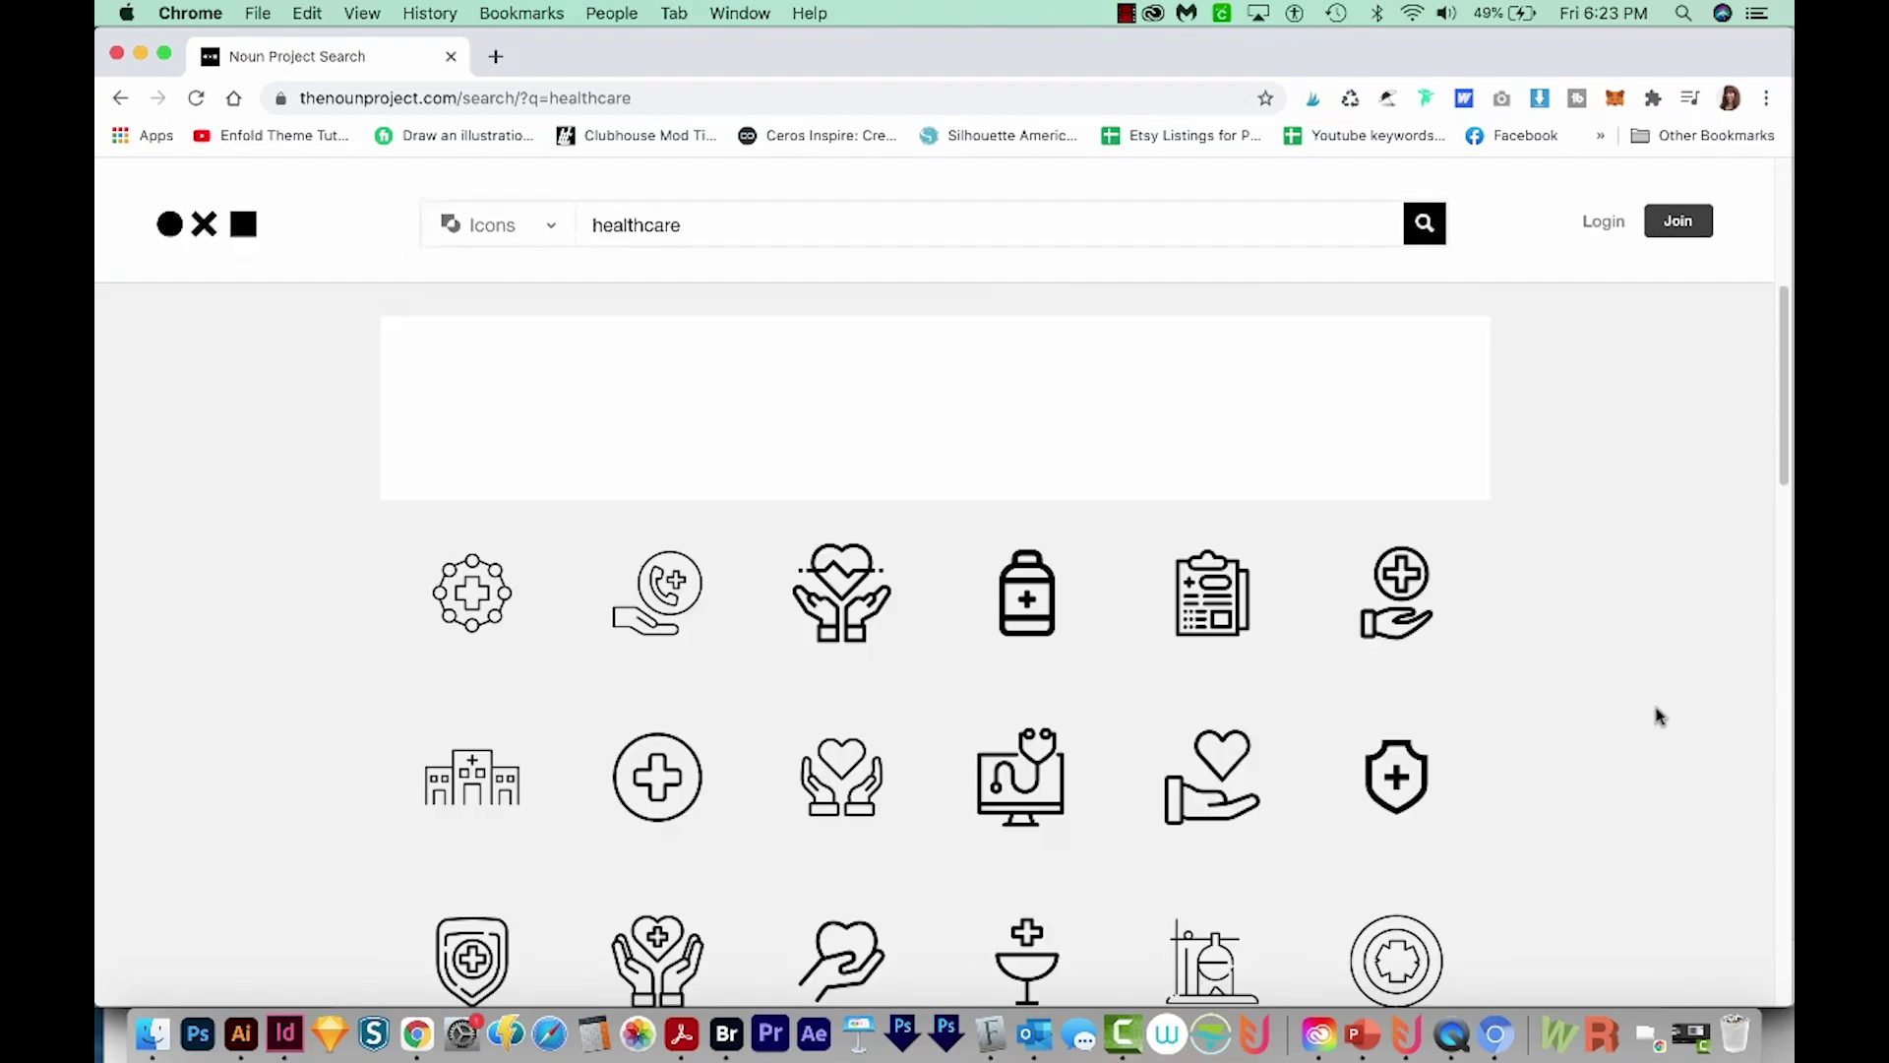
pyautogui.scroll(-3, 1657, 716)
pyautogui.scroll(-2, 1657, 717)
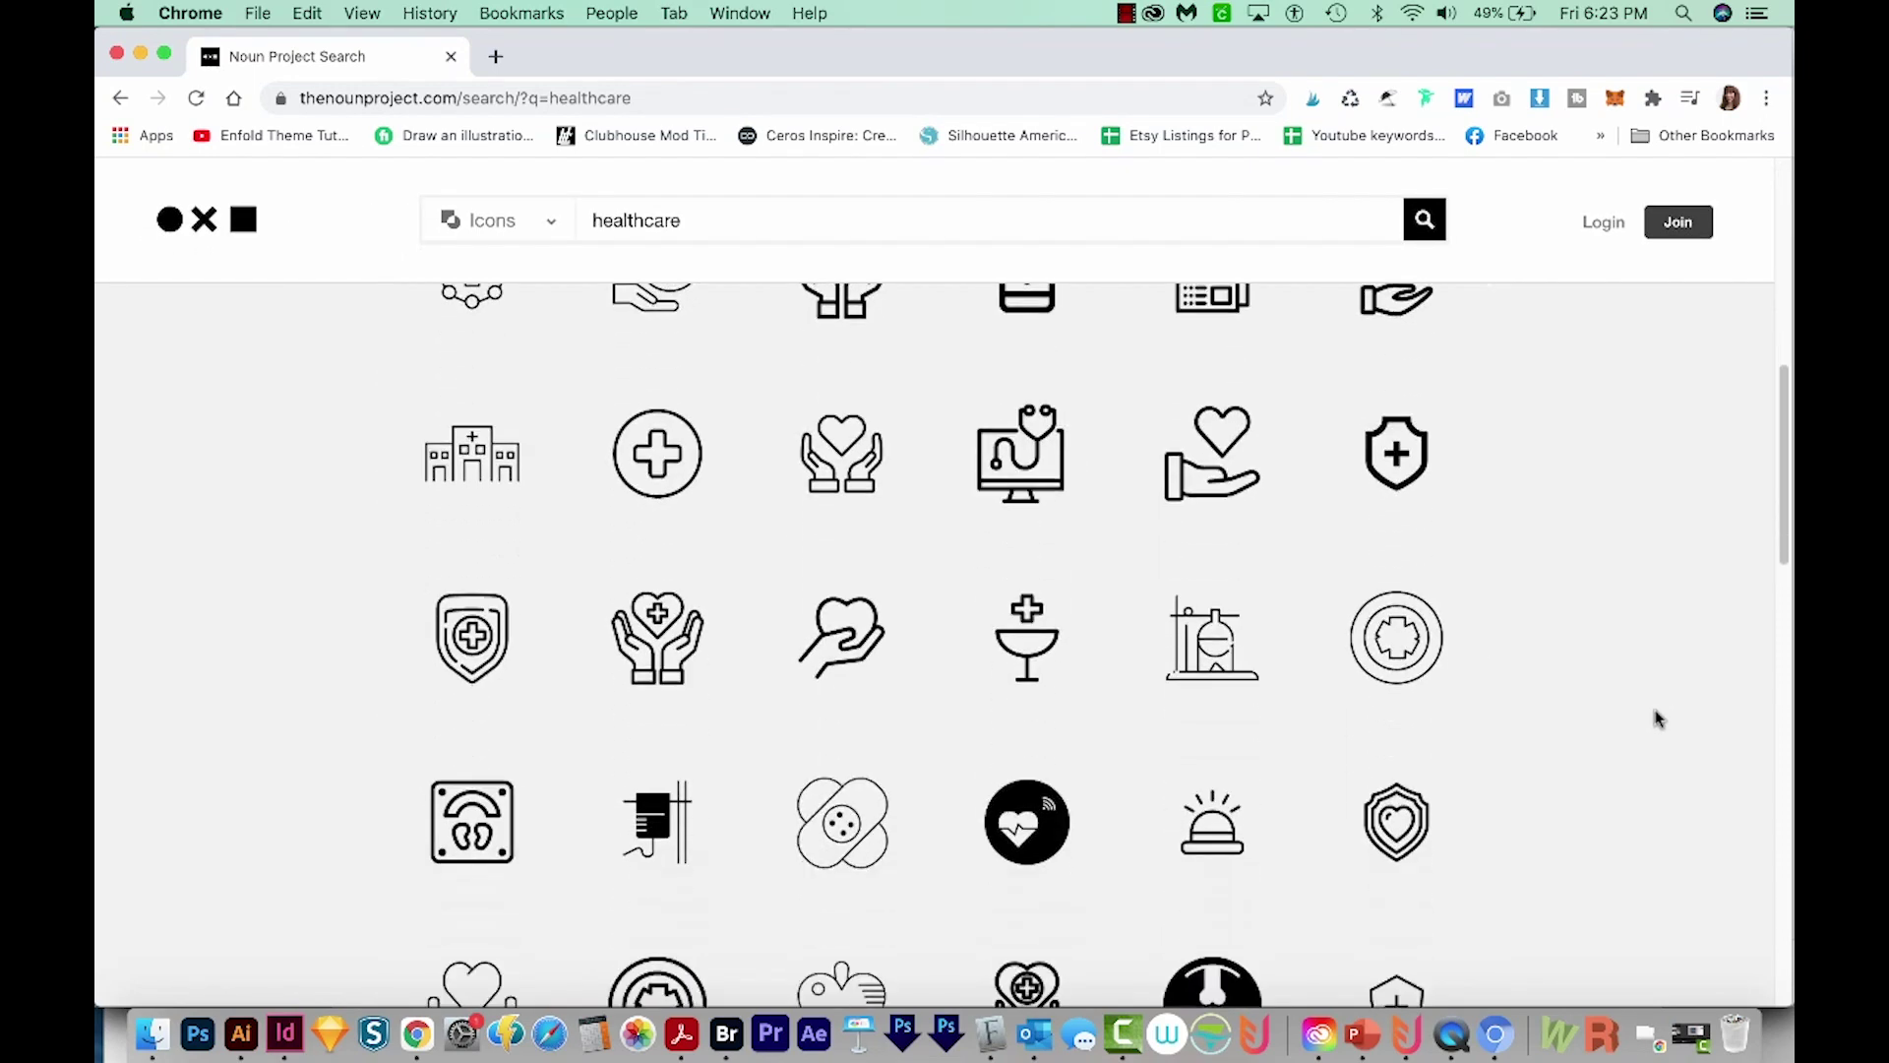
pyautogui.scroll(-2, 1651, 718)
pyautogui.scroll(-5, 1649, 717)
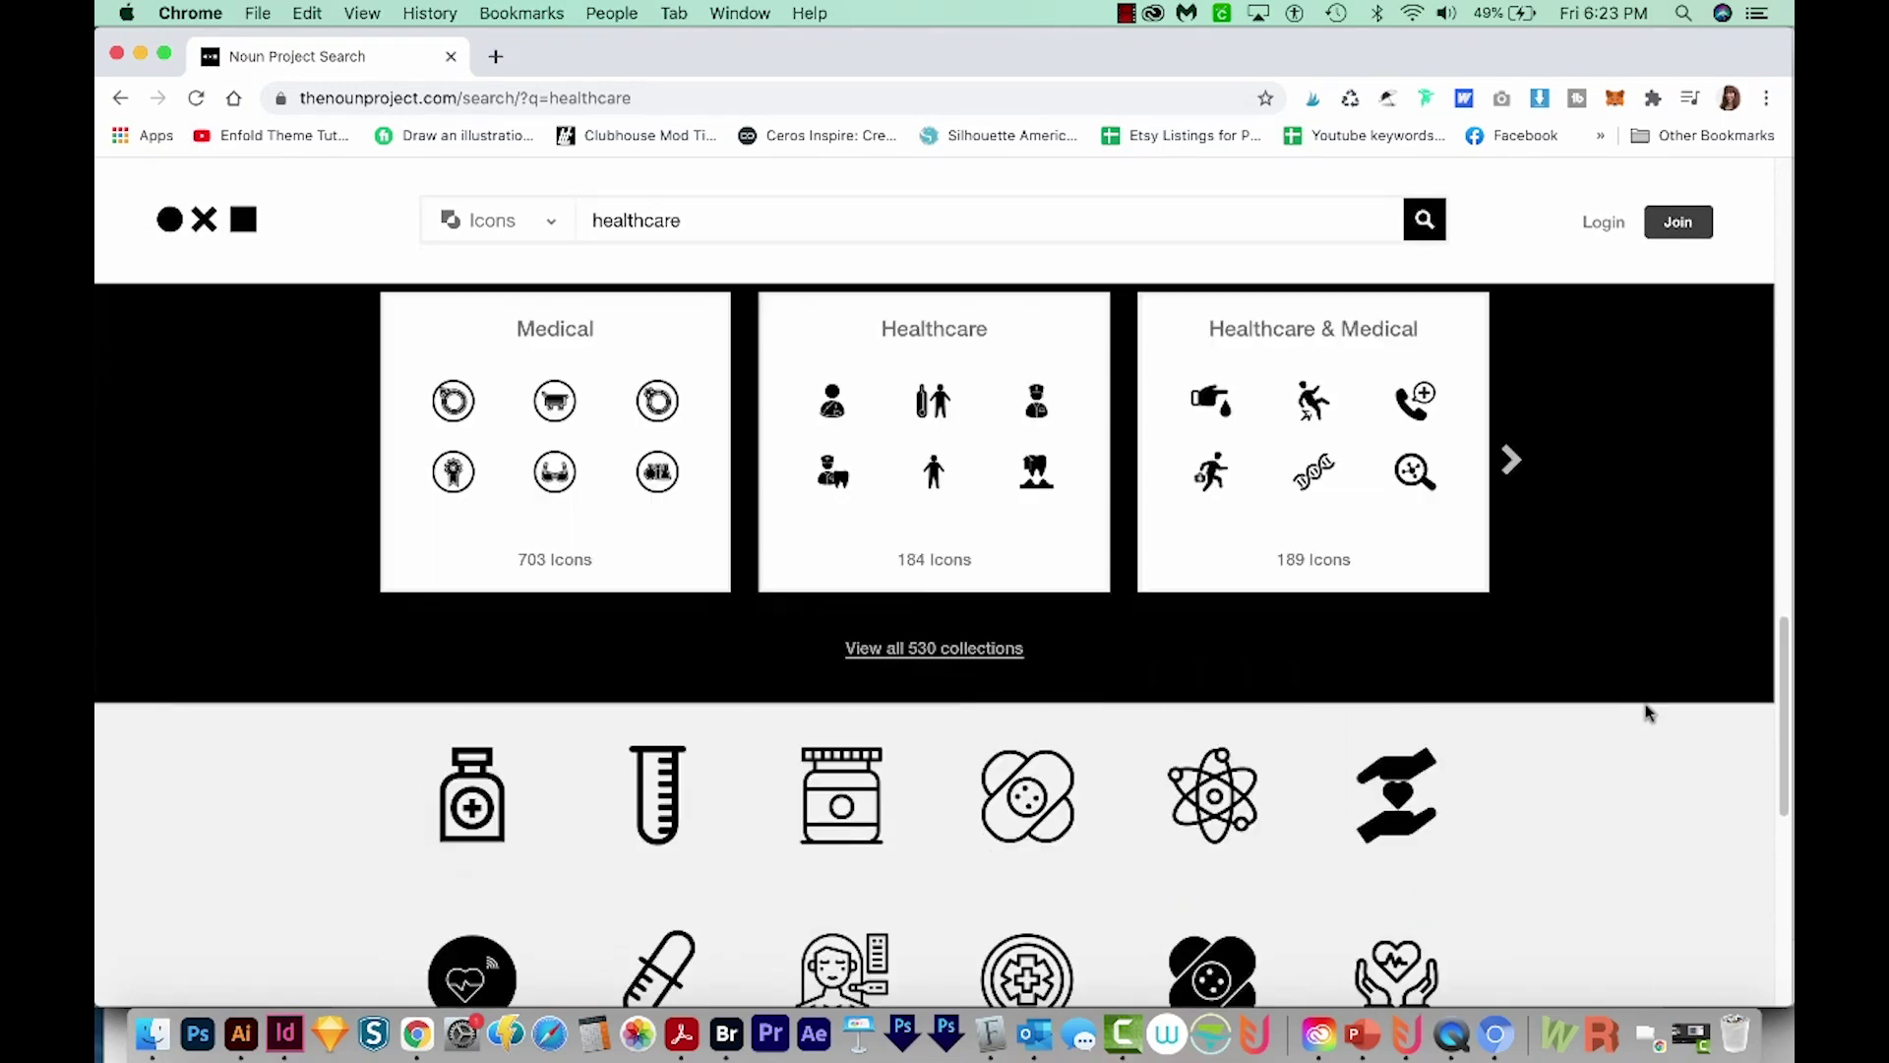
pyautogui.scroll(-2, 1647, 715)
pyautogui.scroll(-3, 1649, 712)
pyautogui.scroll(-2, 1647, 711)
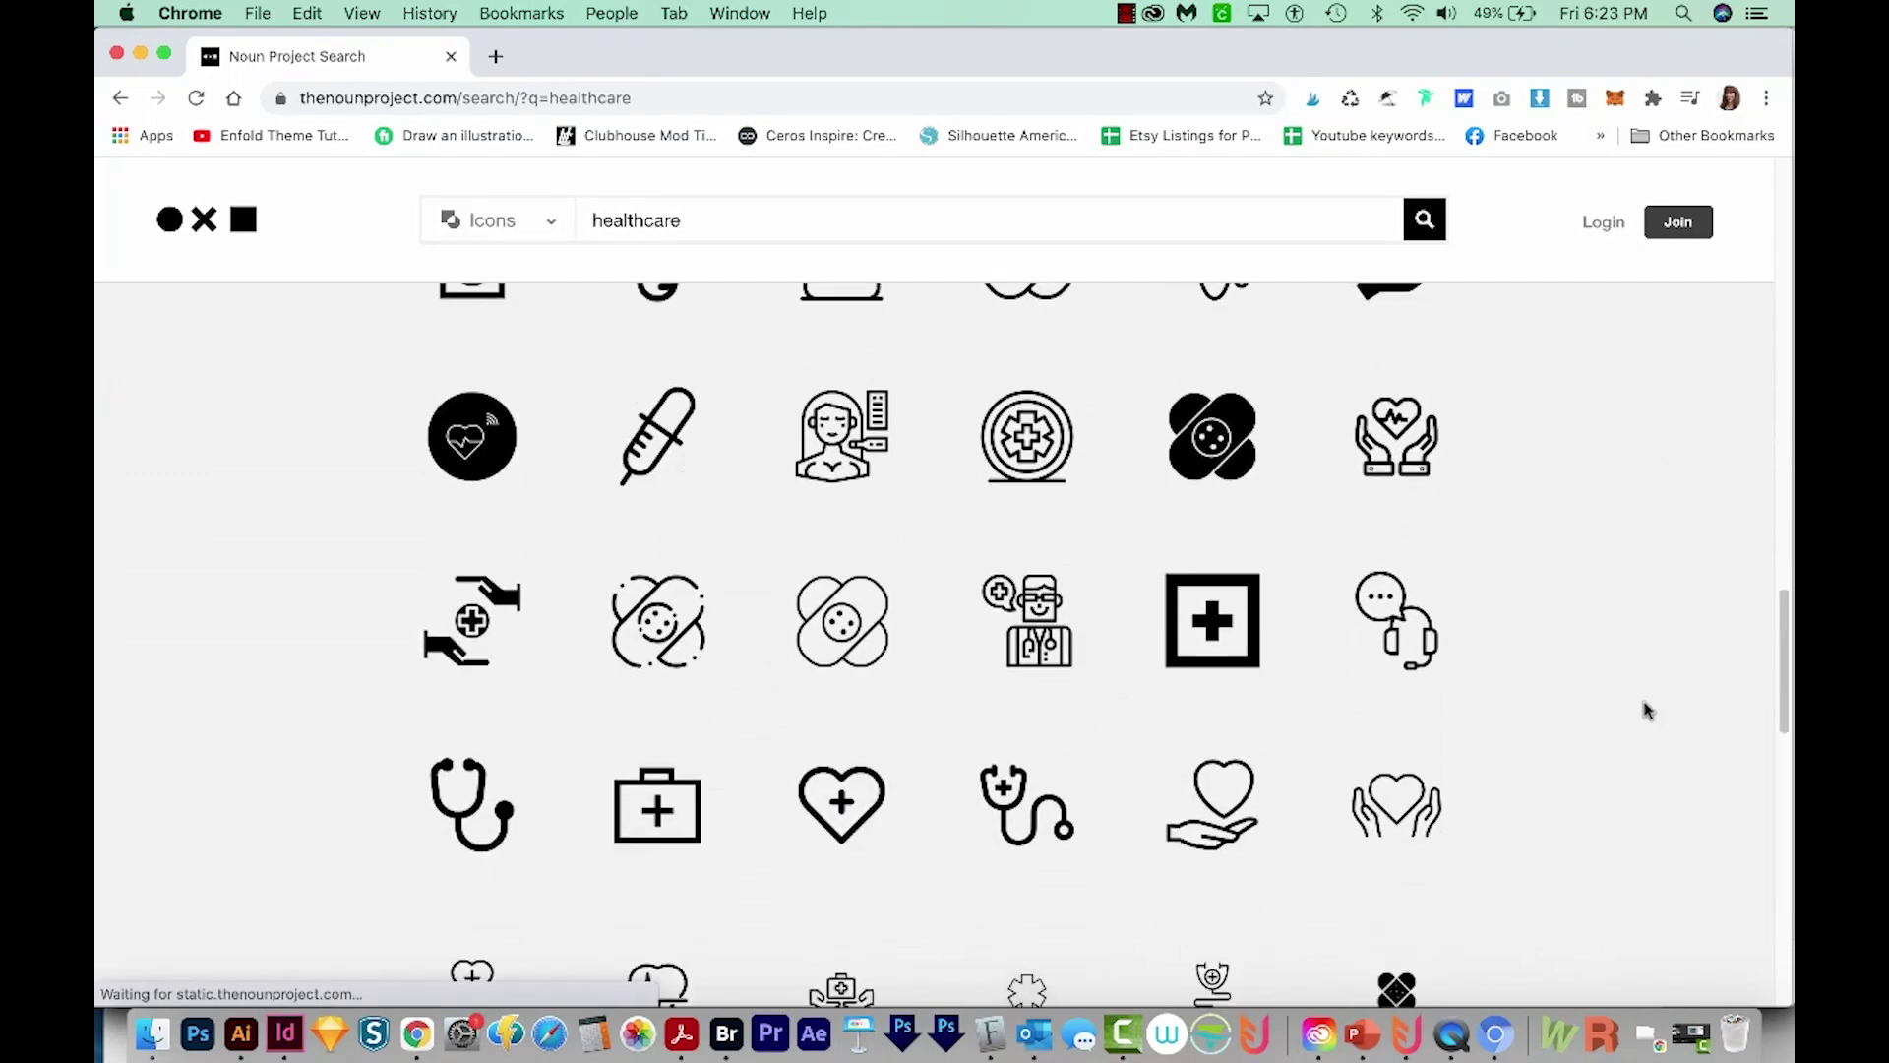
pyautogui.scroll(-6, 1643, 709)
pyautogui.scroll(-1, 1637, 709)
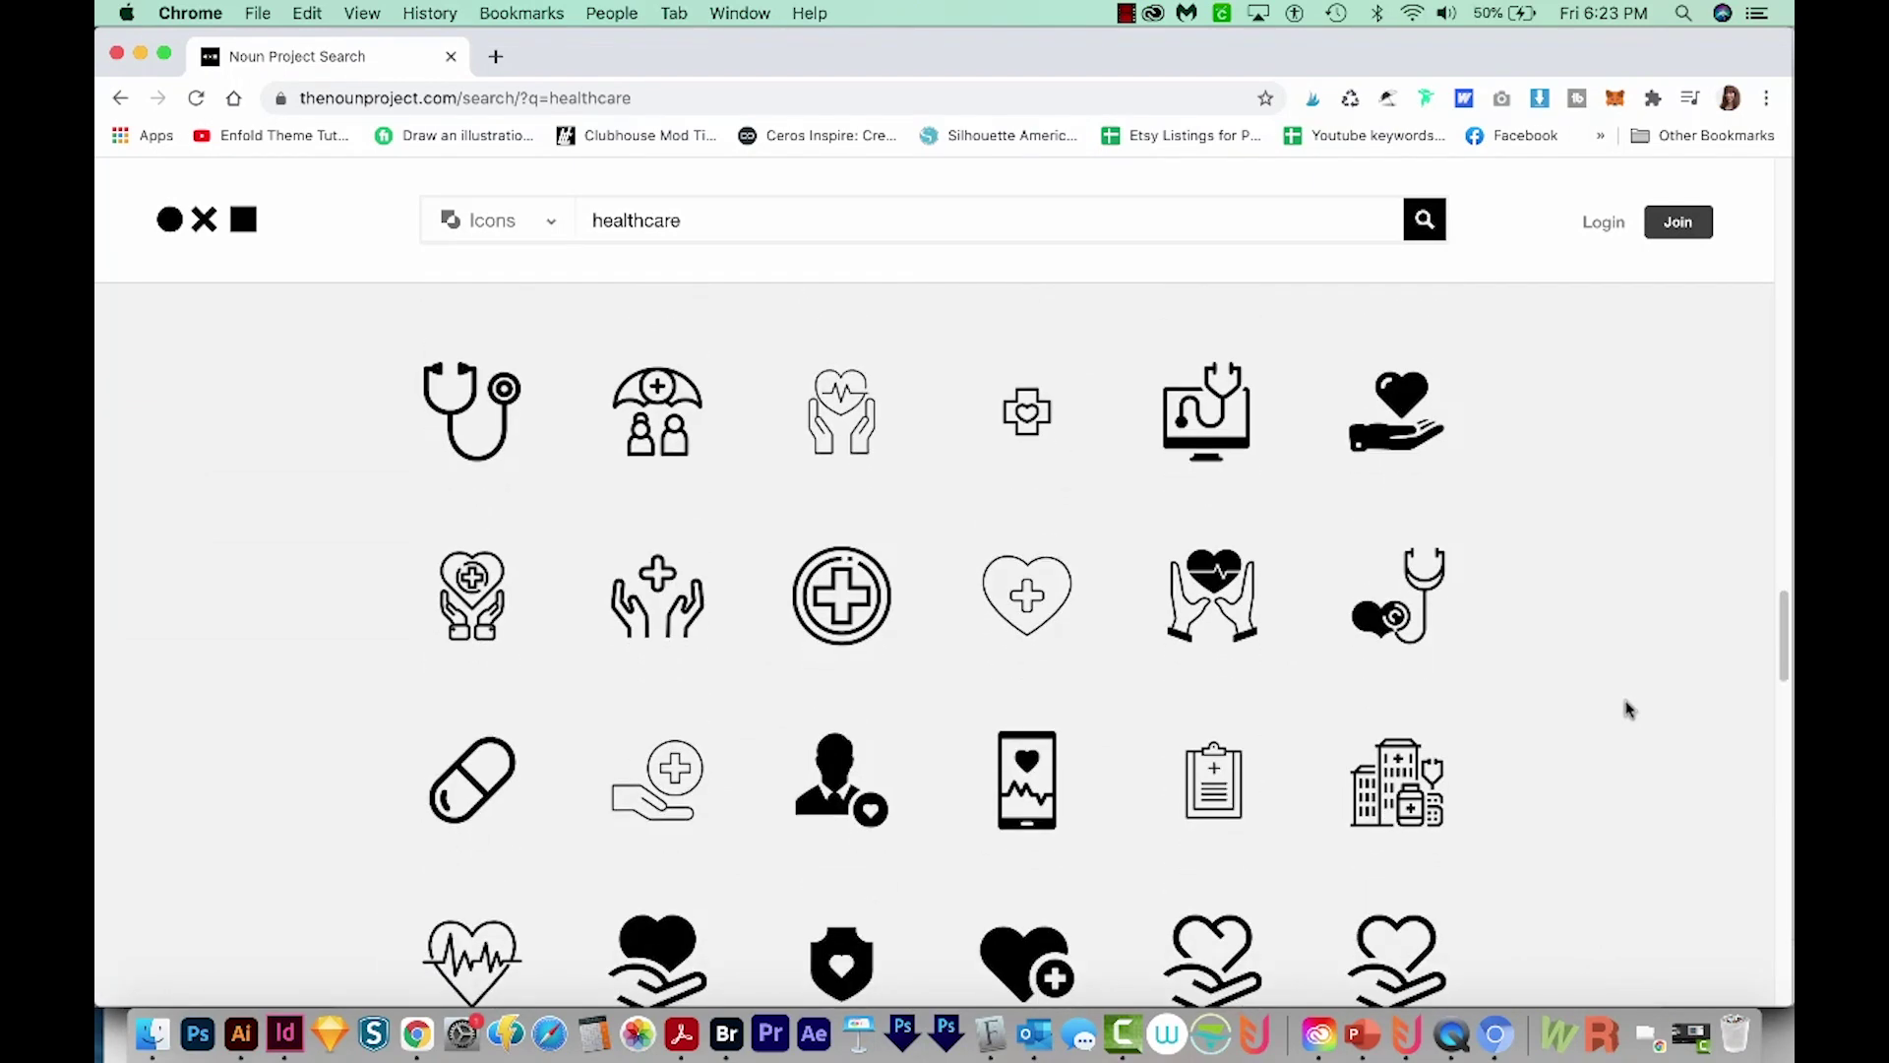
pyautogui.scroll(-2, 1633, 708)
pyautogui.scroll(-4, 1629, 708)
pyautogui.scroll(-3, 1622, 706)
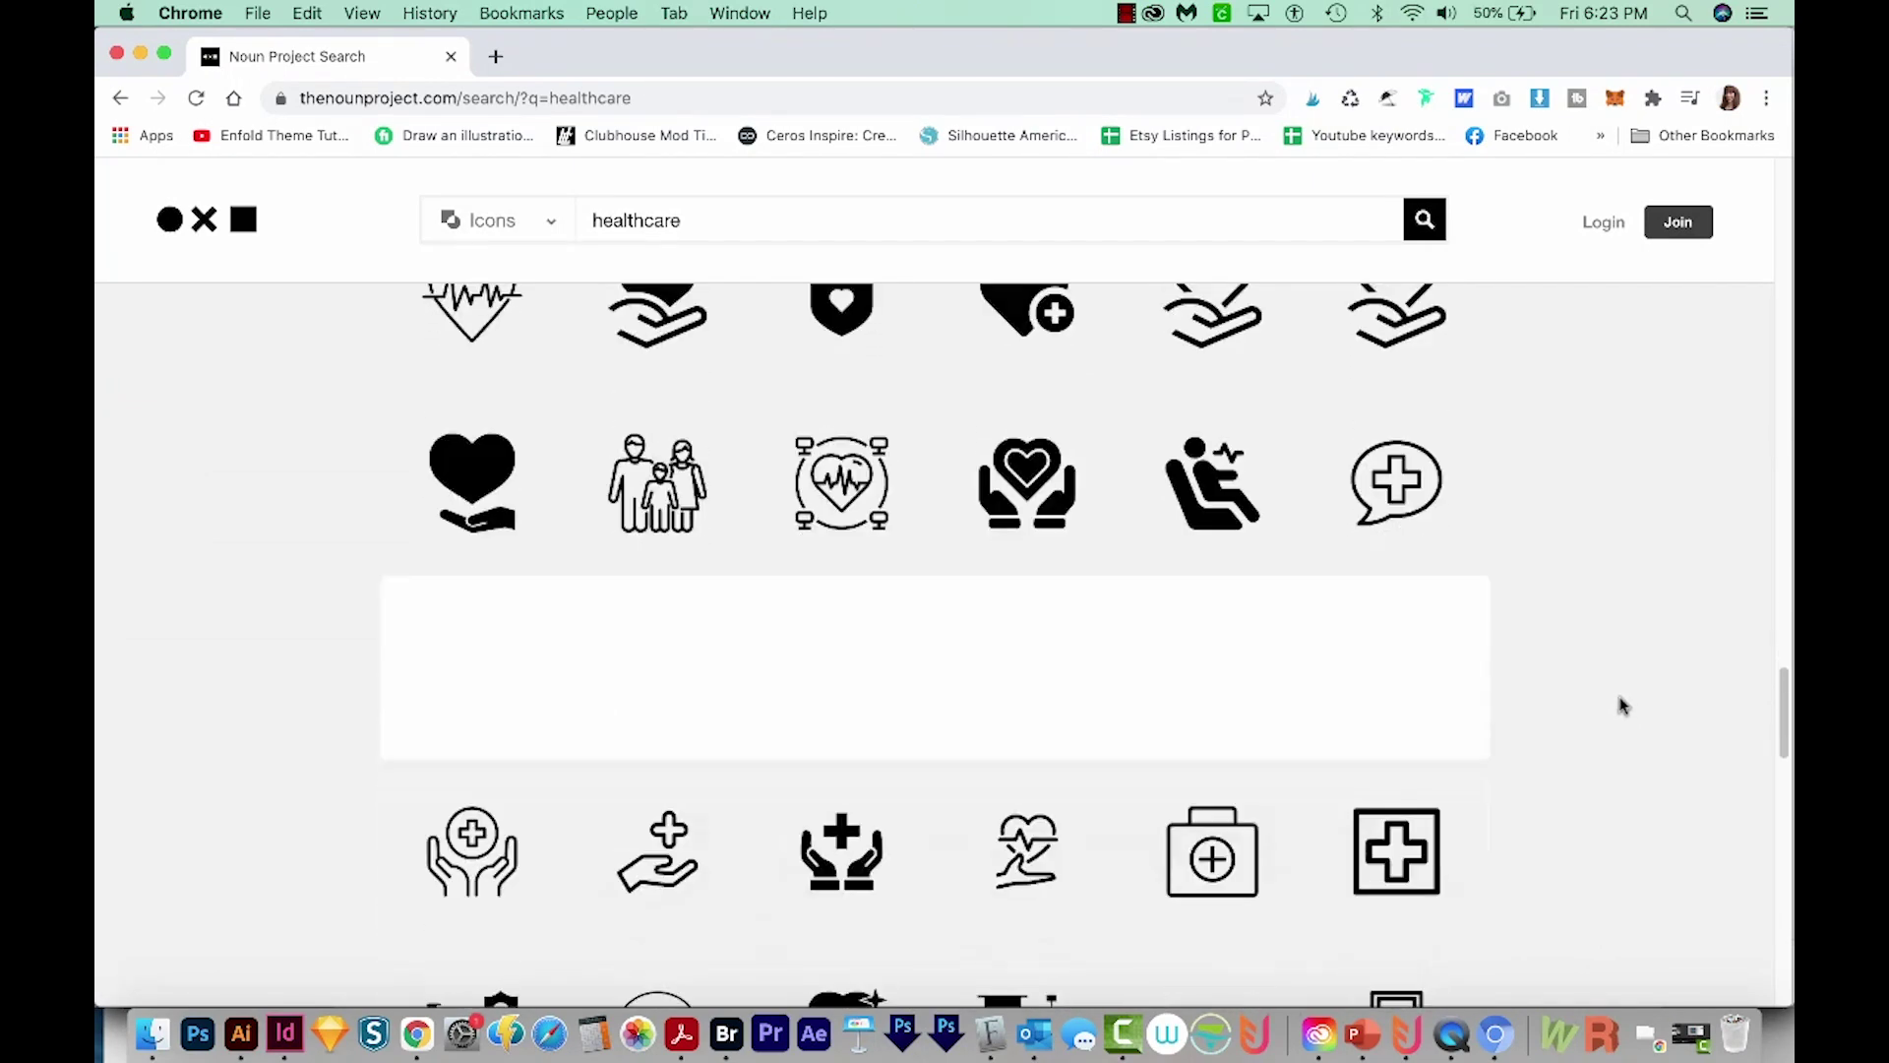
pyautogui.scroll(-5, 1622, 706)
# Replace the search with 'food' and scroll through the food icon results
pyautogui.click(709, 221)
pyautogui.write('food')
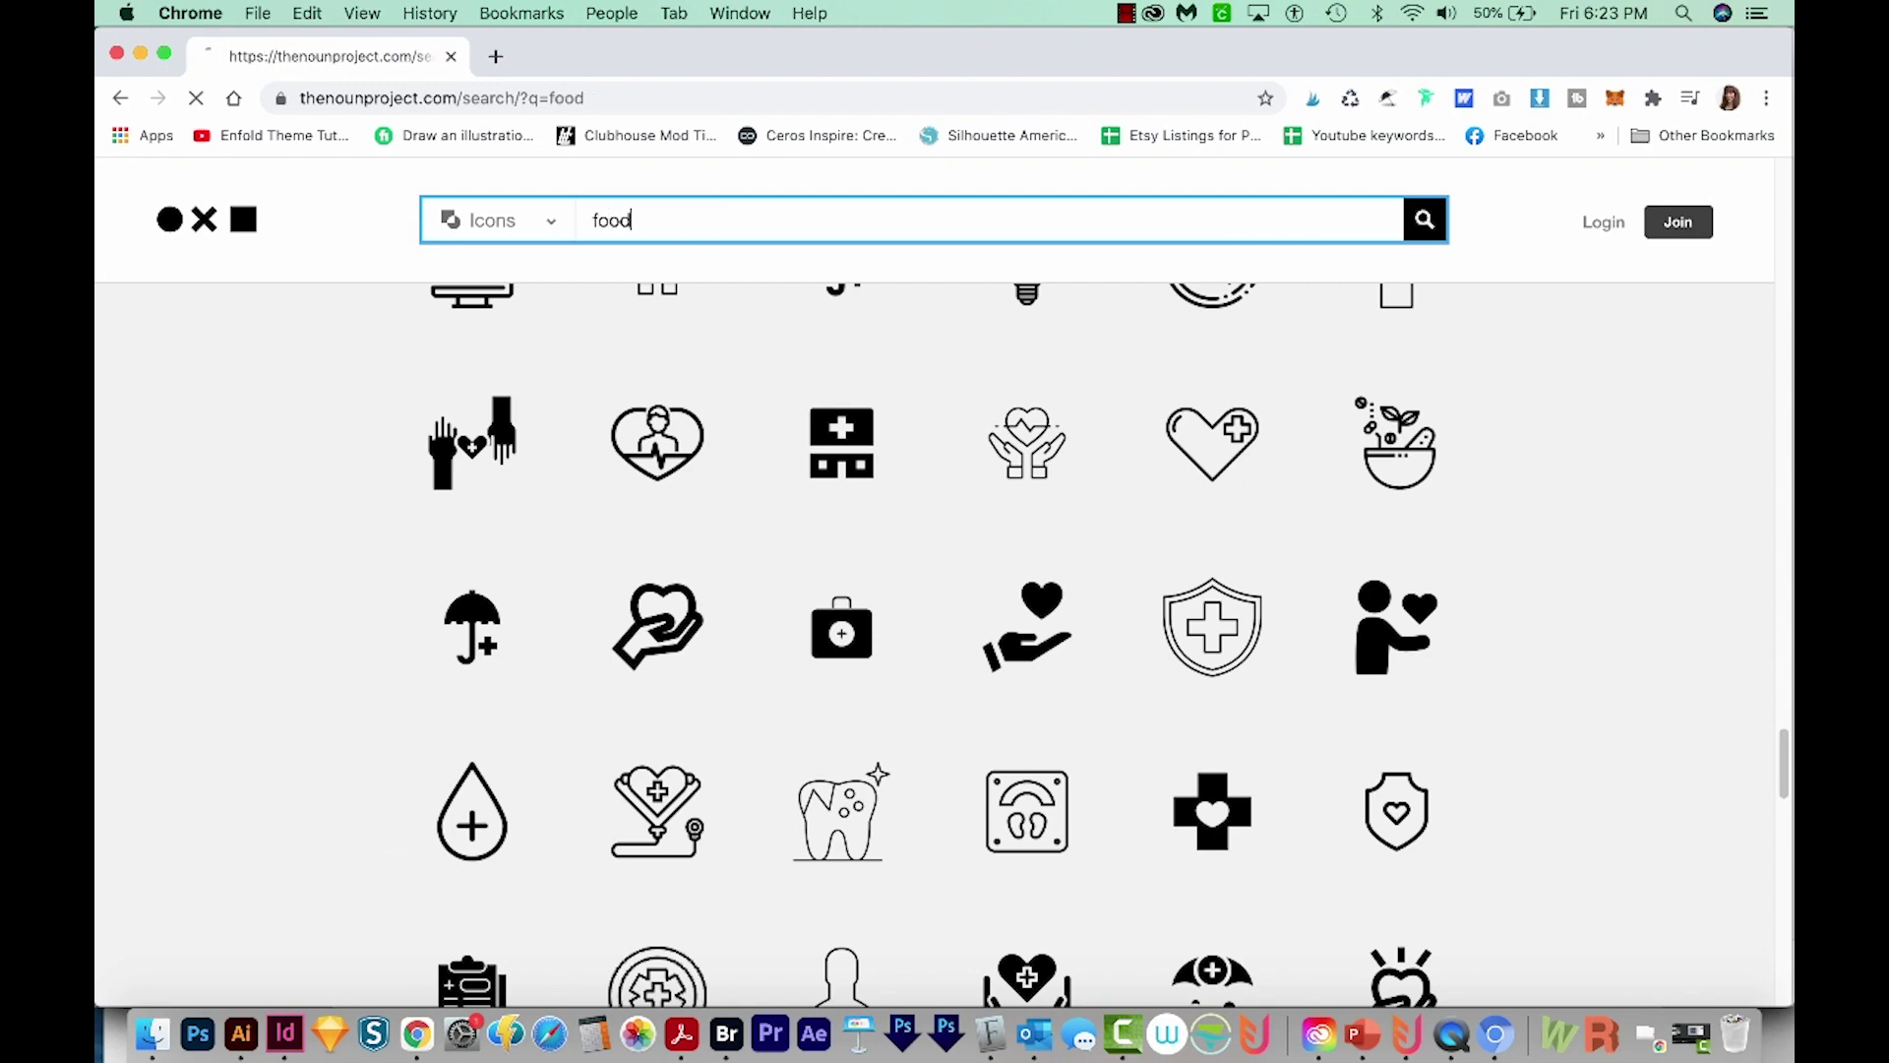
pyautogui.scroll(-2, 1598, 665)
pyautogui.scroll(-2, 1598, 665)
pyautogui.scroll(-3, 1599, 669)
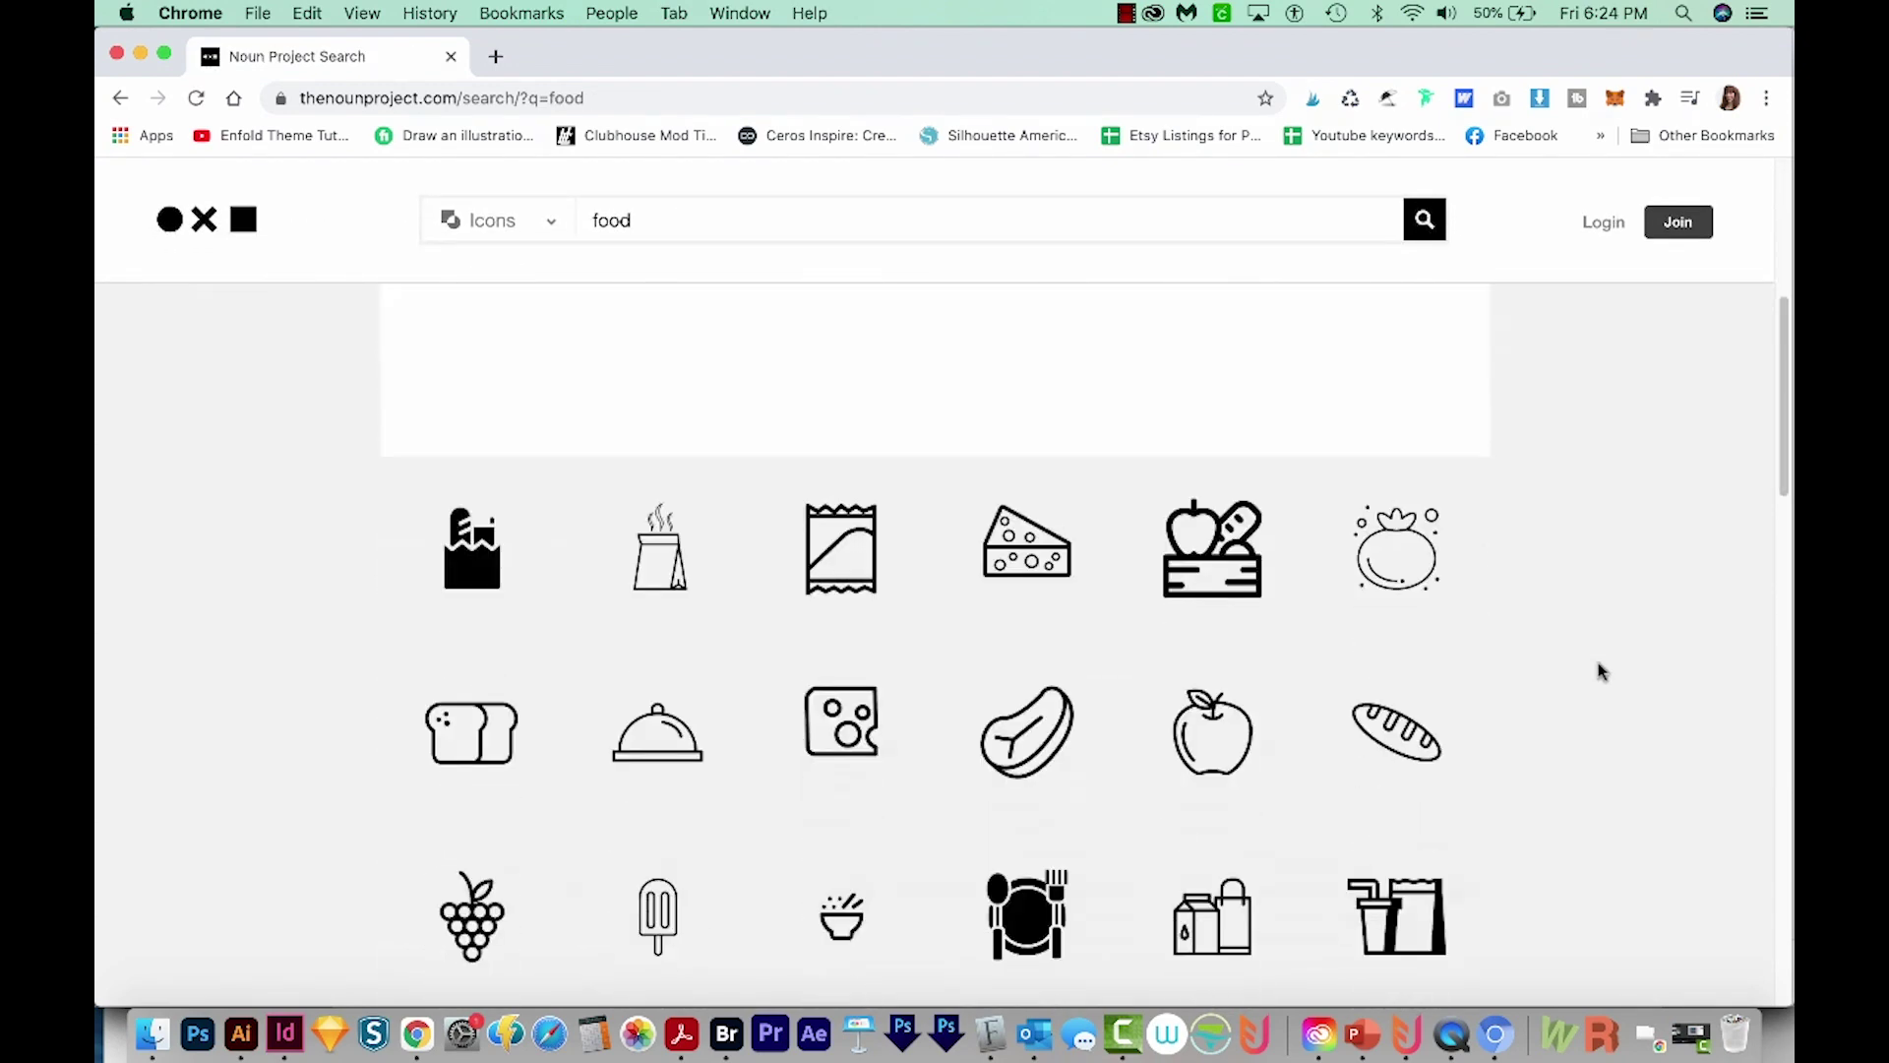
pyautogui.scroll(-1, 1599, 669)
pyautogui.scroll(-1, 1596, 667)
pyautogui.scroll(-5, 1586, 665)
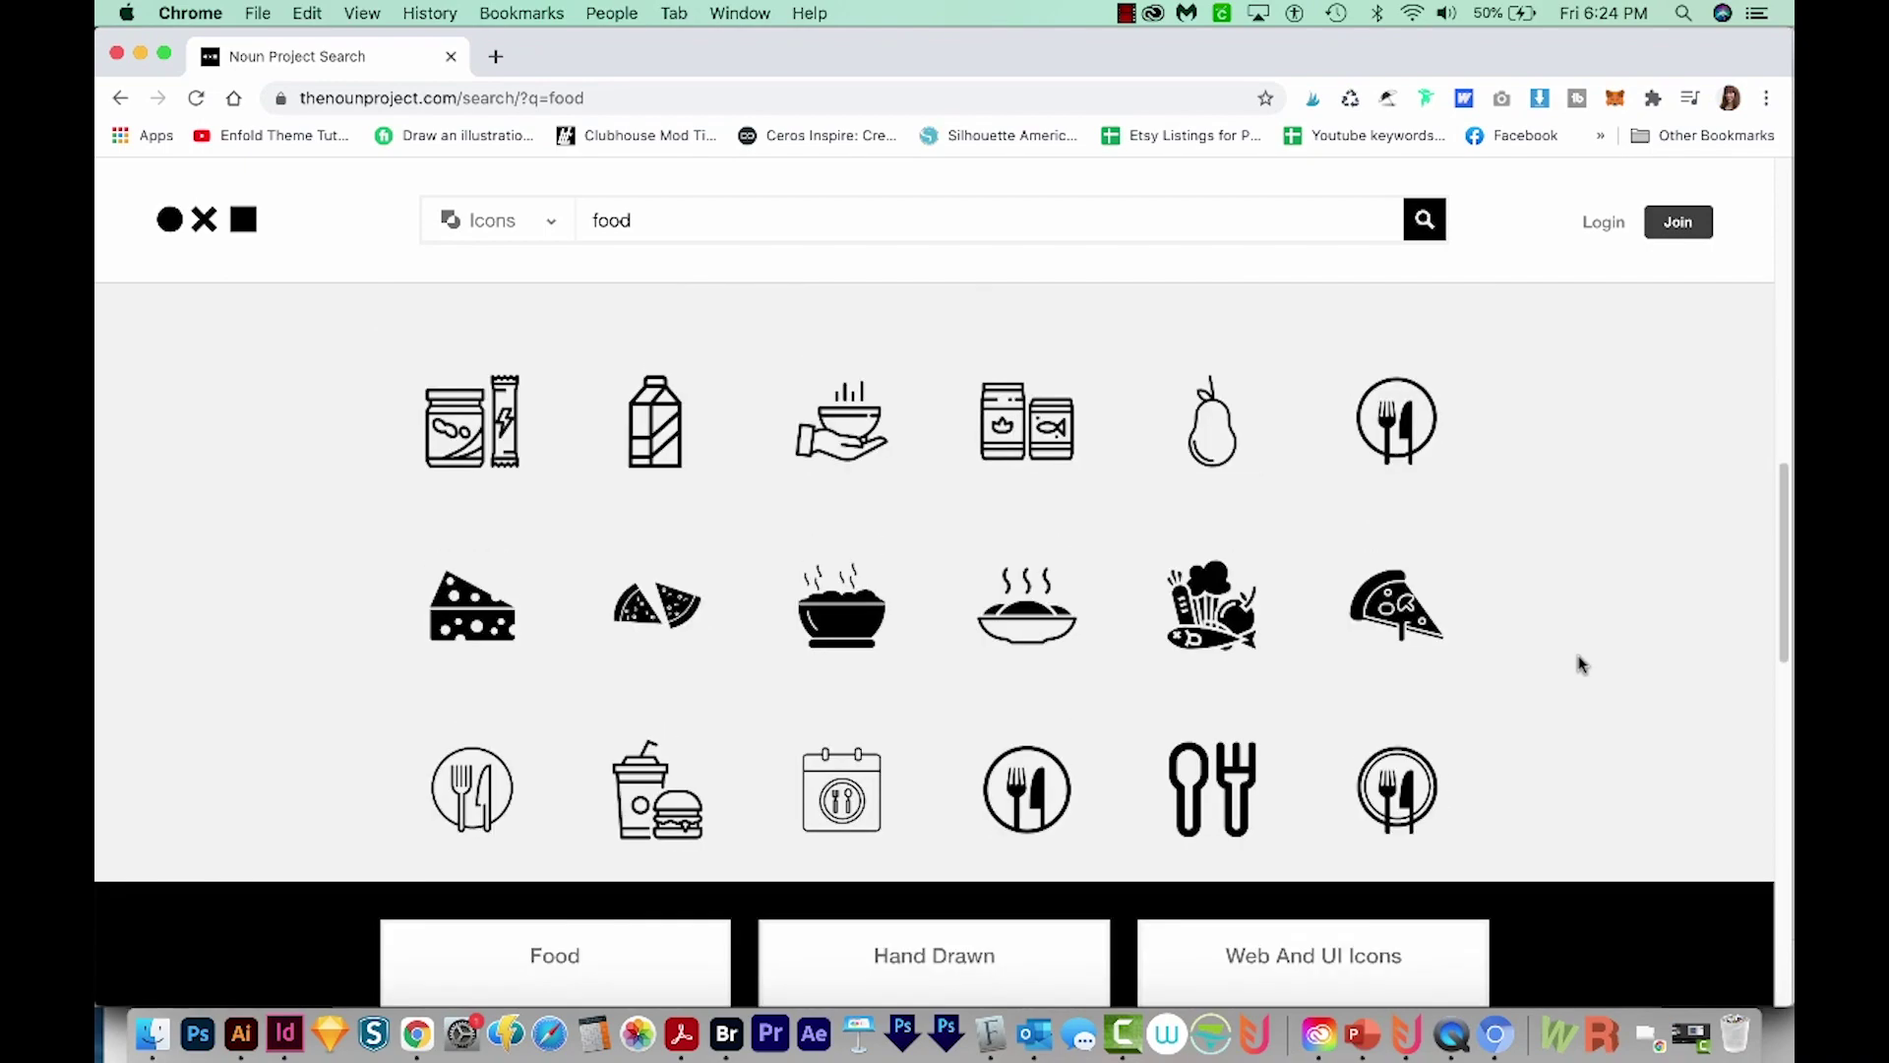
pyautogui.scroll(-2, 1579, 665)
pyautogui.scroll(-3, 1579, 665)
pyautogui.scroll(-1, 1580, 665)
pyautogui.scroll(-3, 1580, 667)
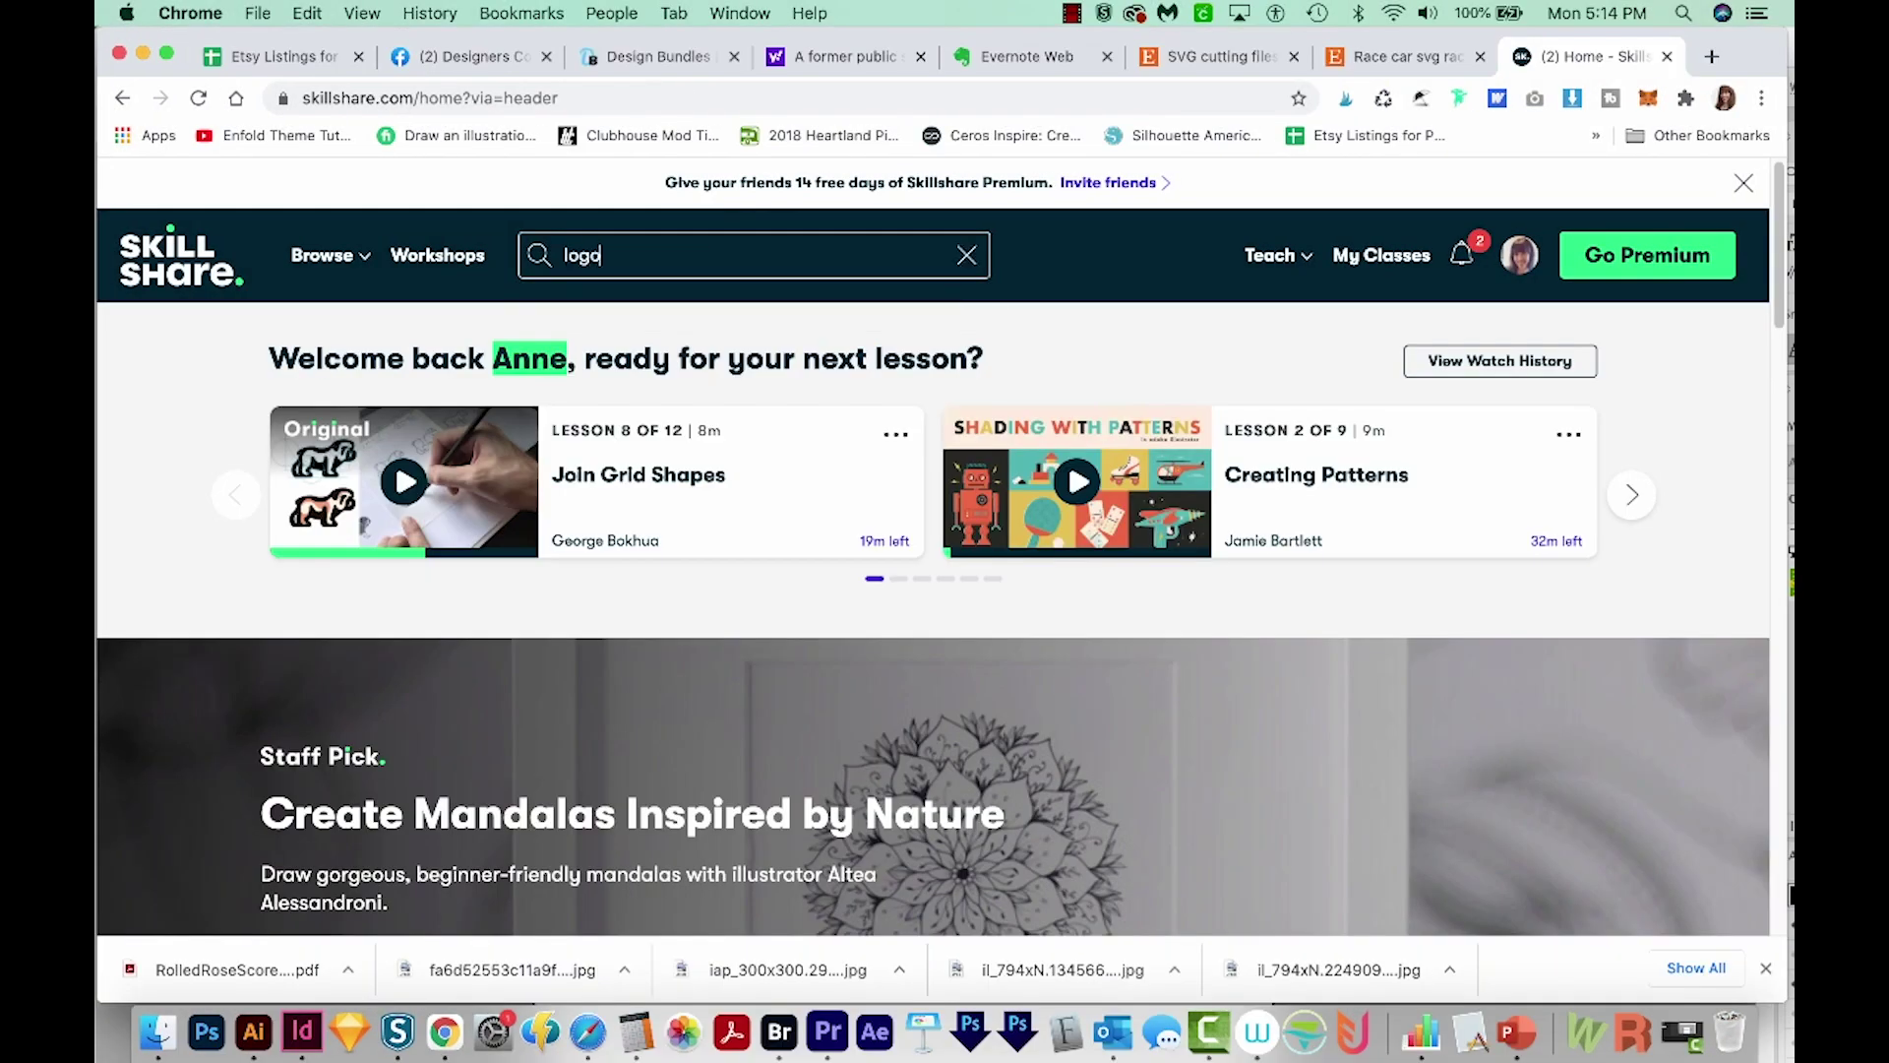
# Run the Skillshare search for 'Logo Design' classes
pyautogui.write('design')
pyautogui.press('Return')
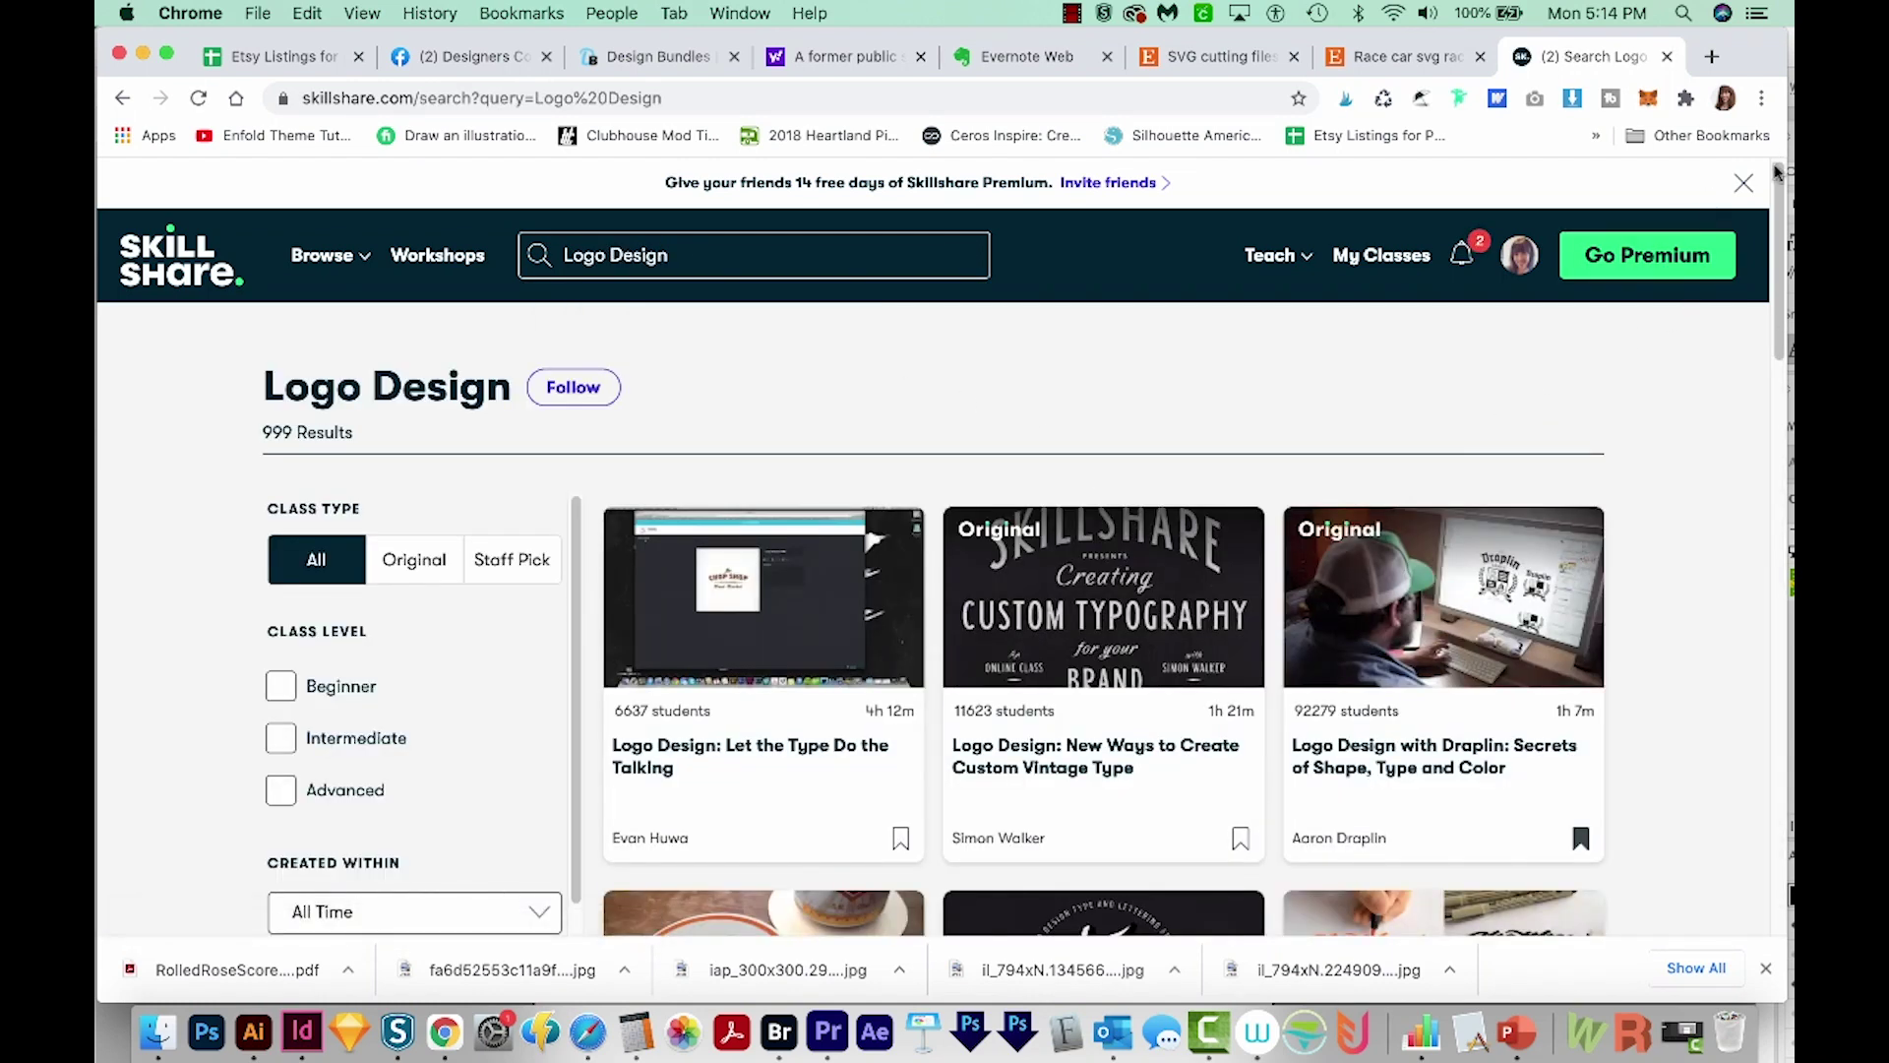
pyautogui.moveTo(1780, 189); pyautogui.dragTo(1741, 320)
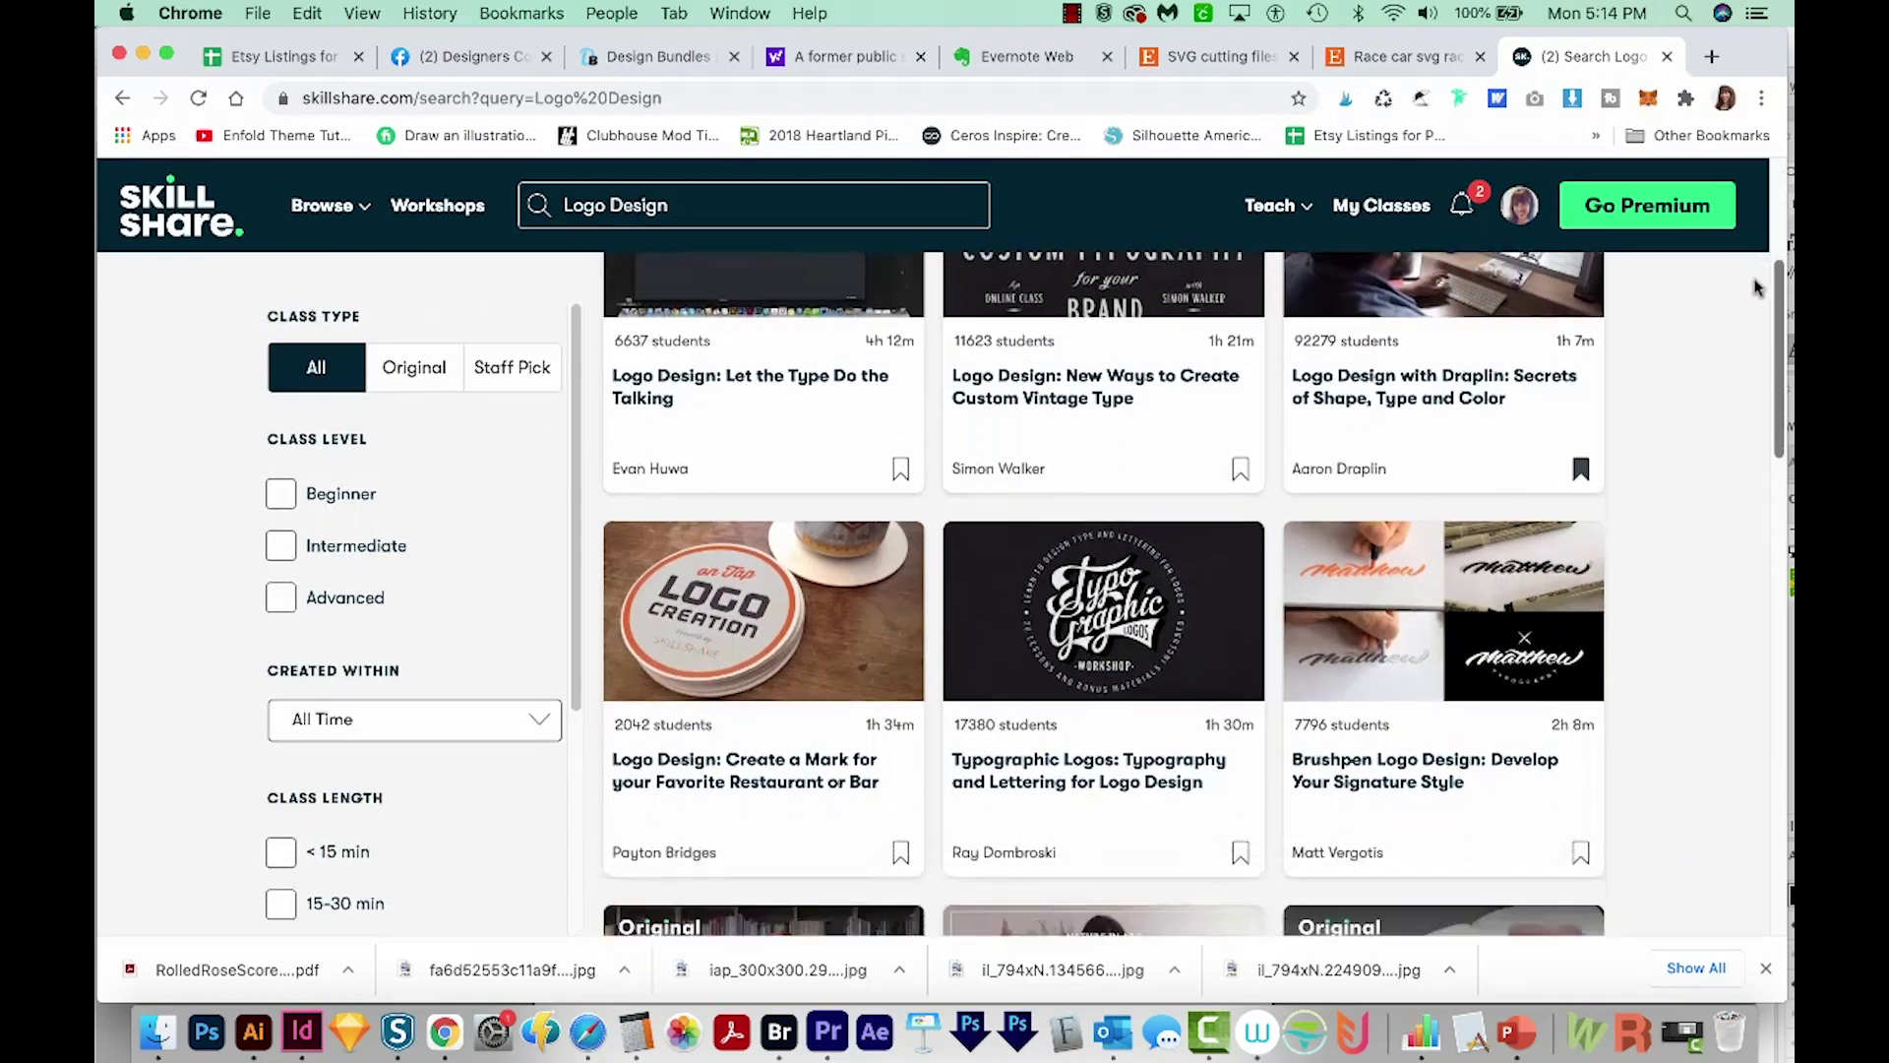
# Scroll through the list of Logo Design class results
pyautogui.scroll(-1, 1742, 319)
pyautogui.scroll(-3, 1721, 345)
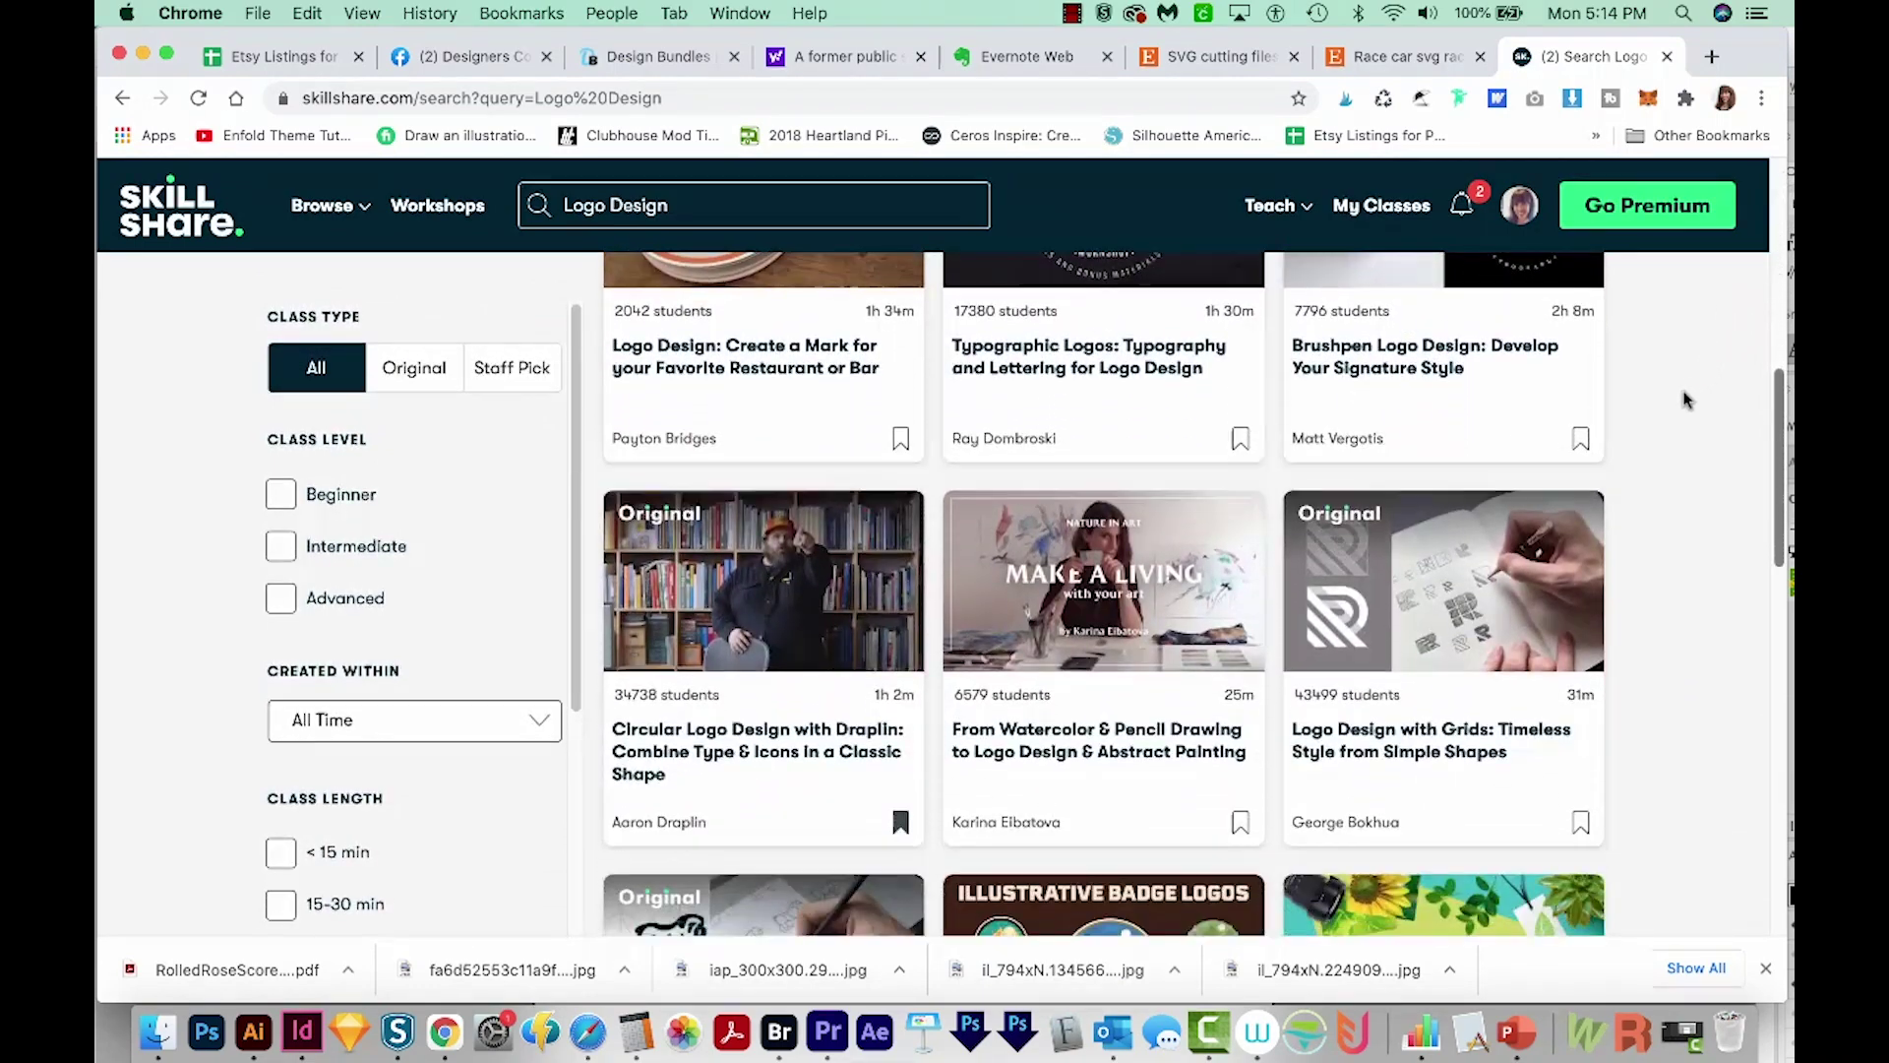
pyautogui.scroll(-1, 1672, 413)
pyautogui.scroll(-1, 1653, 433)
pyautogui.scroll(-1, 1638, 452)
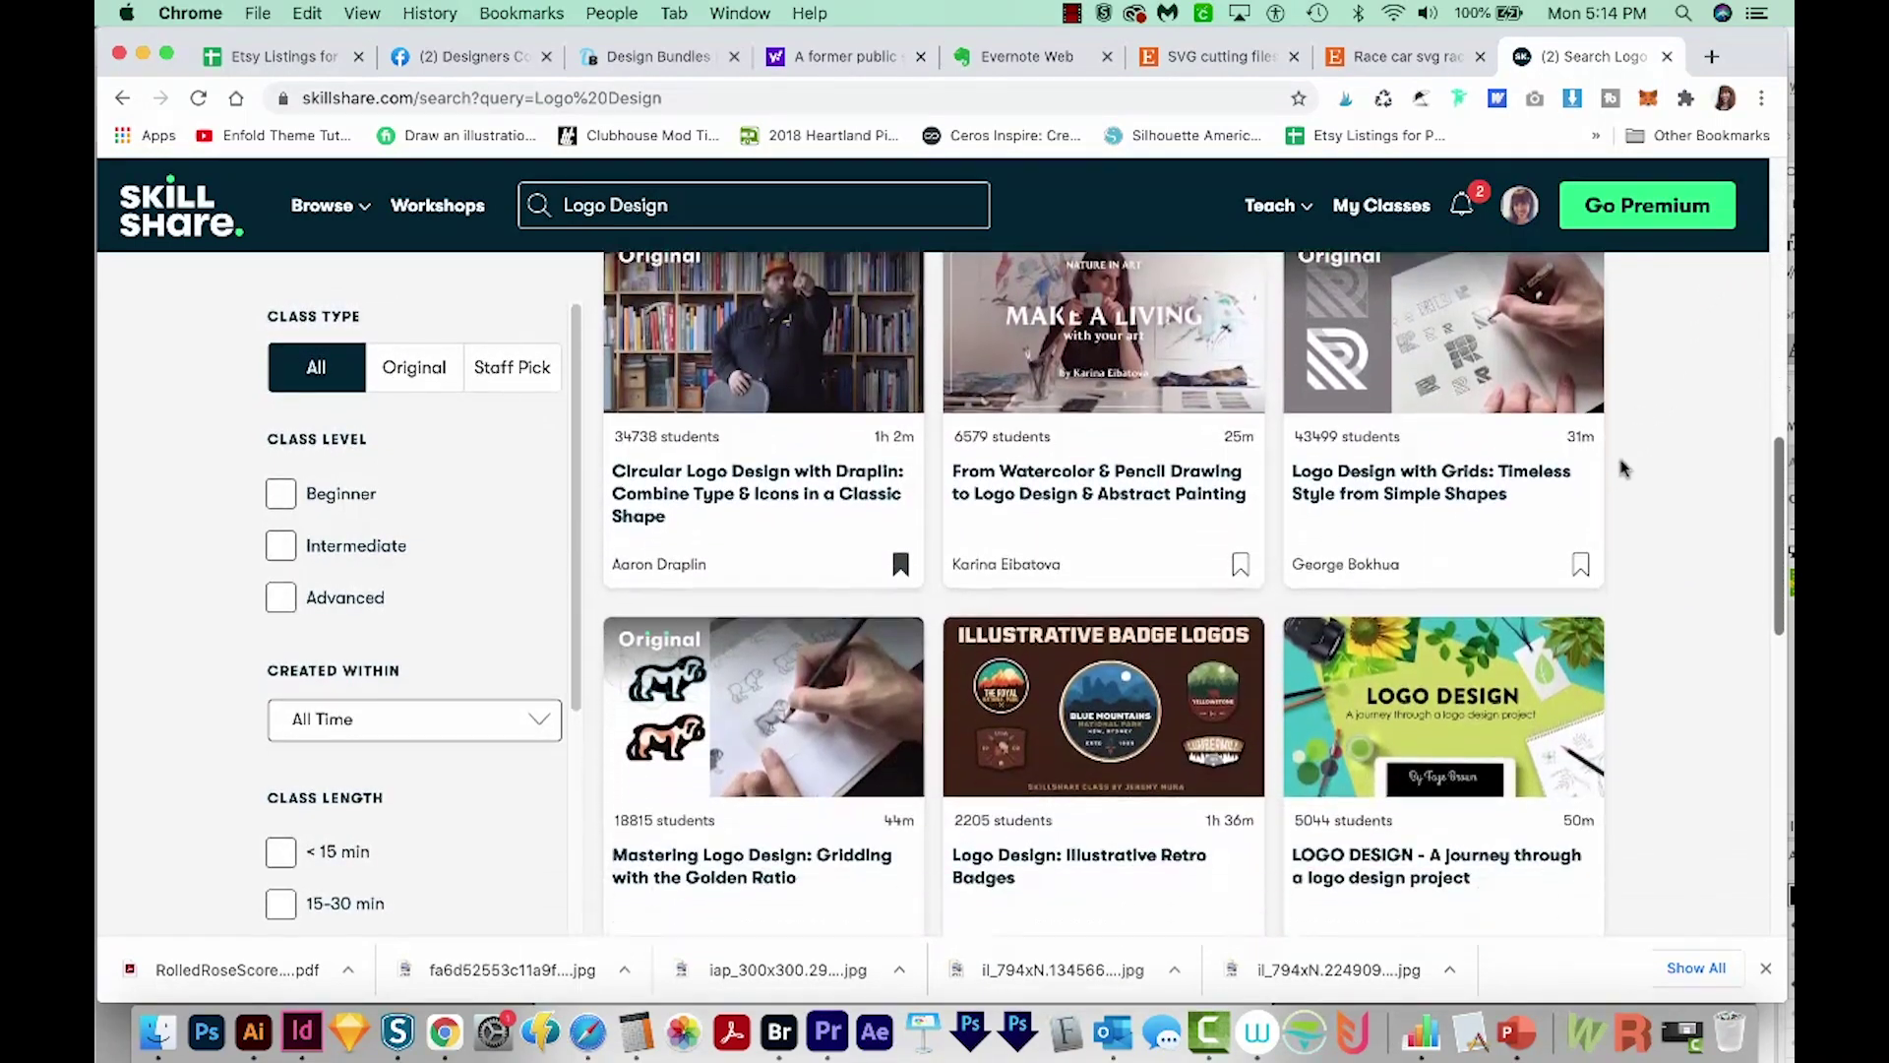
pyautogui.scroll(-1, 1604, 487)
pyautogui.scroll(-1, 1584, 506)
pyautogui.scroll(-1, 1564, 527)
pyautogui.scroll(-1, 1545, 546)
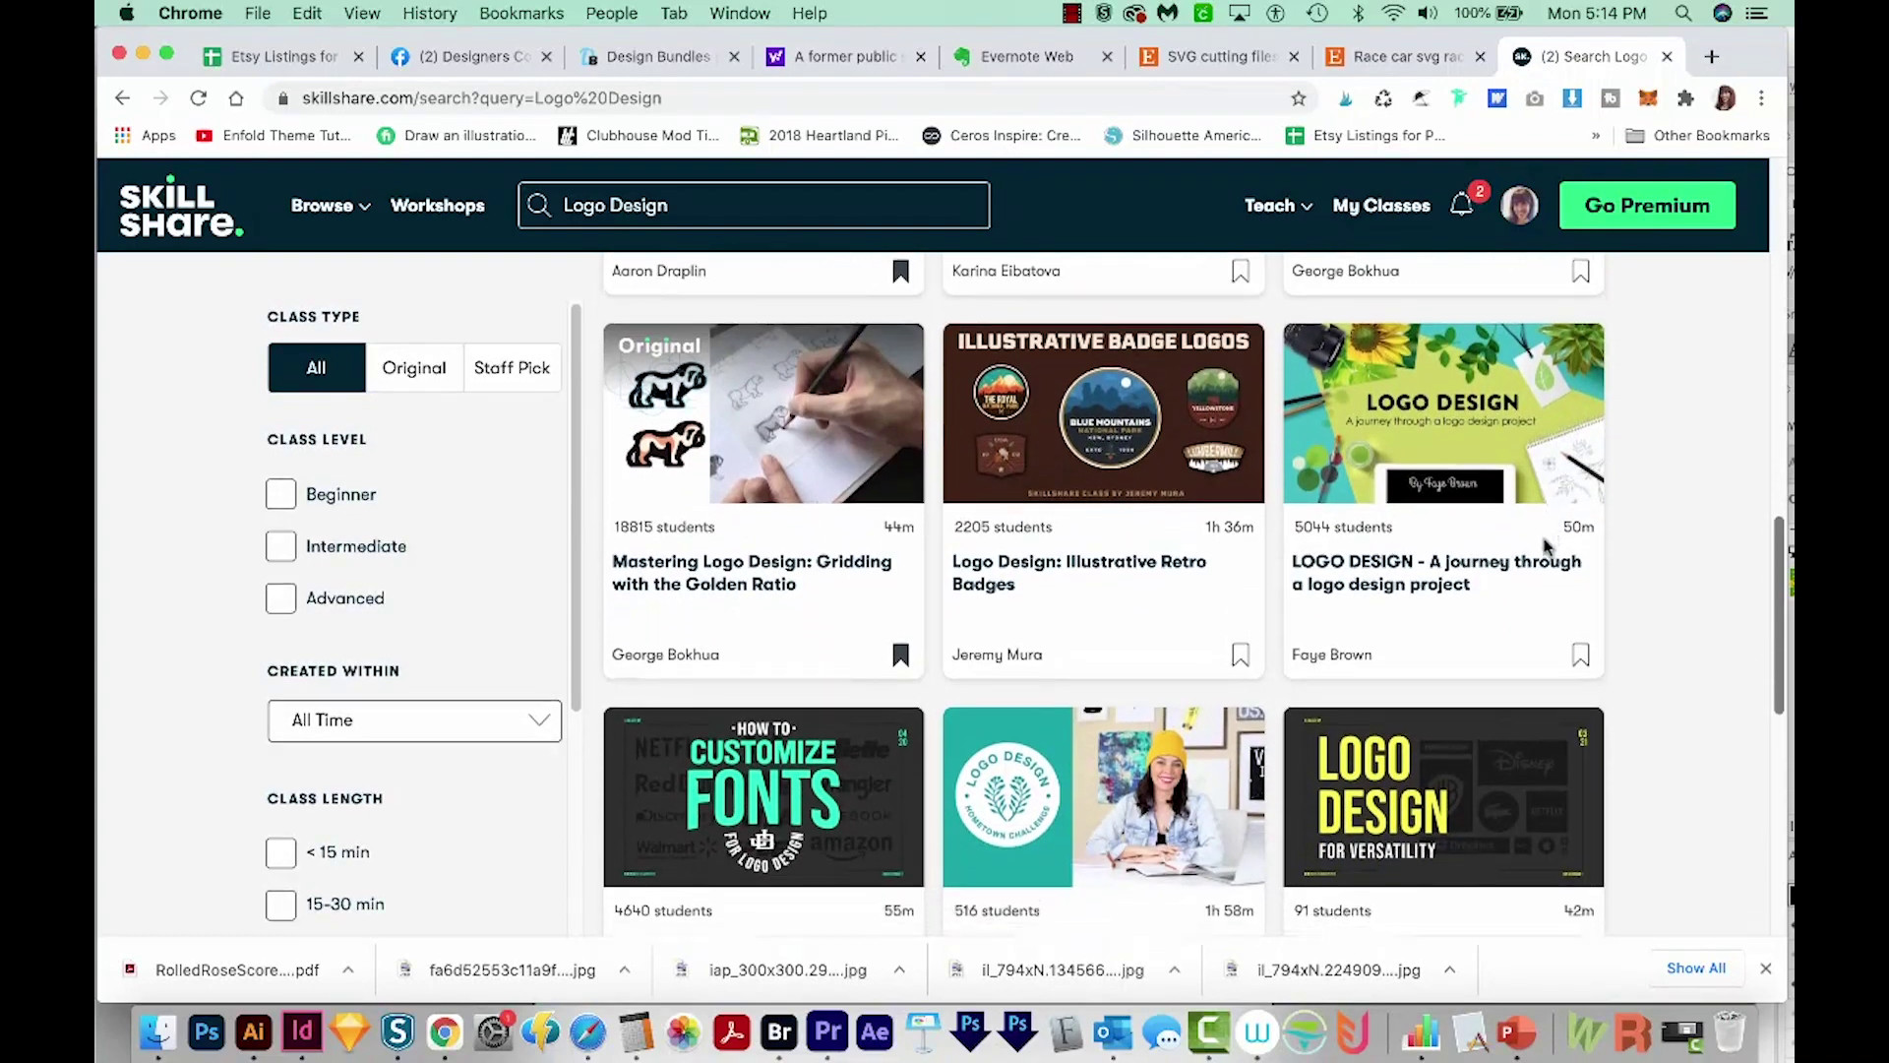
pyautogui.scroll(-1, 1530, 566)
pyautogui.scroll(-2, 1510, 590)
pyautogui.scroll(-3, 1488, 619)
pyautogui.scroll(-1, 1466, 650)
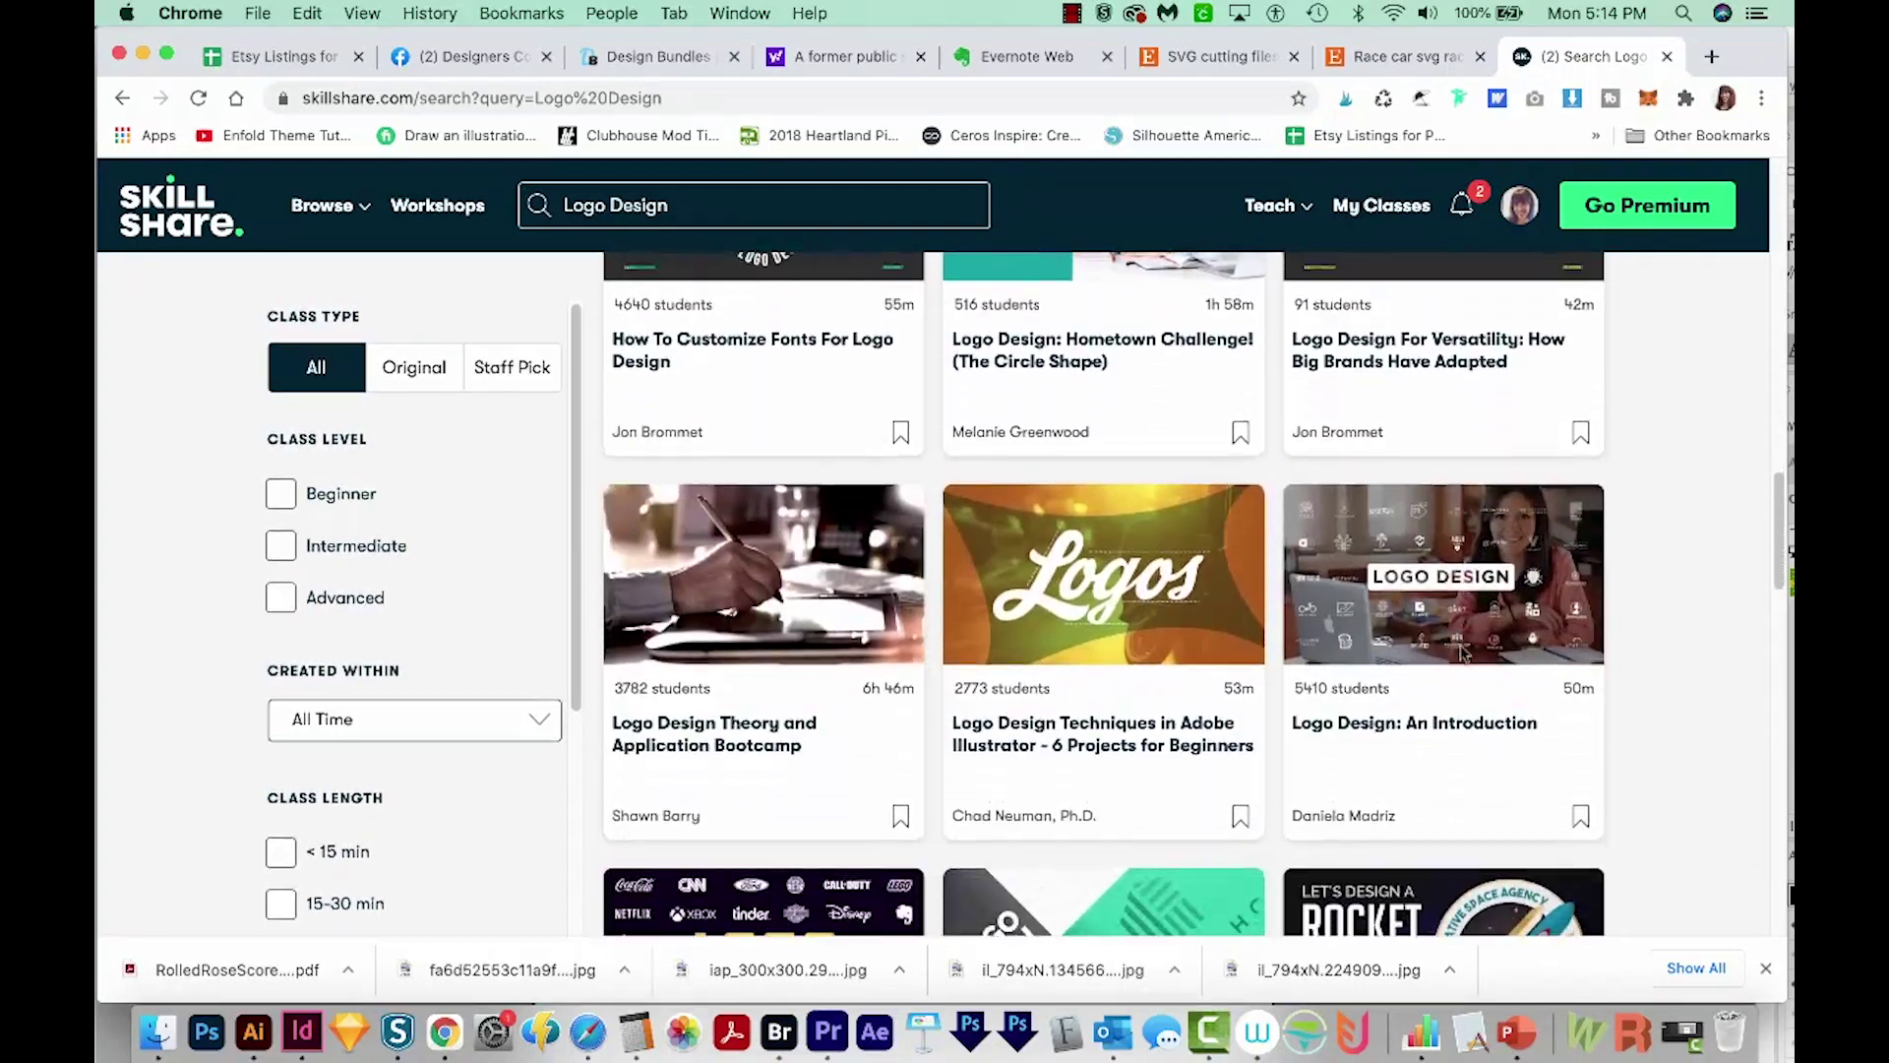
pyautogui.scroll(-1, 1456, 669)
pyautogui.scroll(-1, 1446, 689)
pyautogui.scroll(-2, 1438, 708)
pyautogui.scroll(-2, 1427, 729)
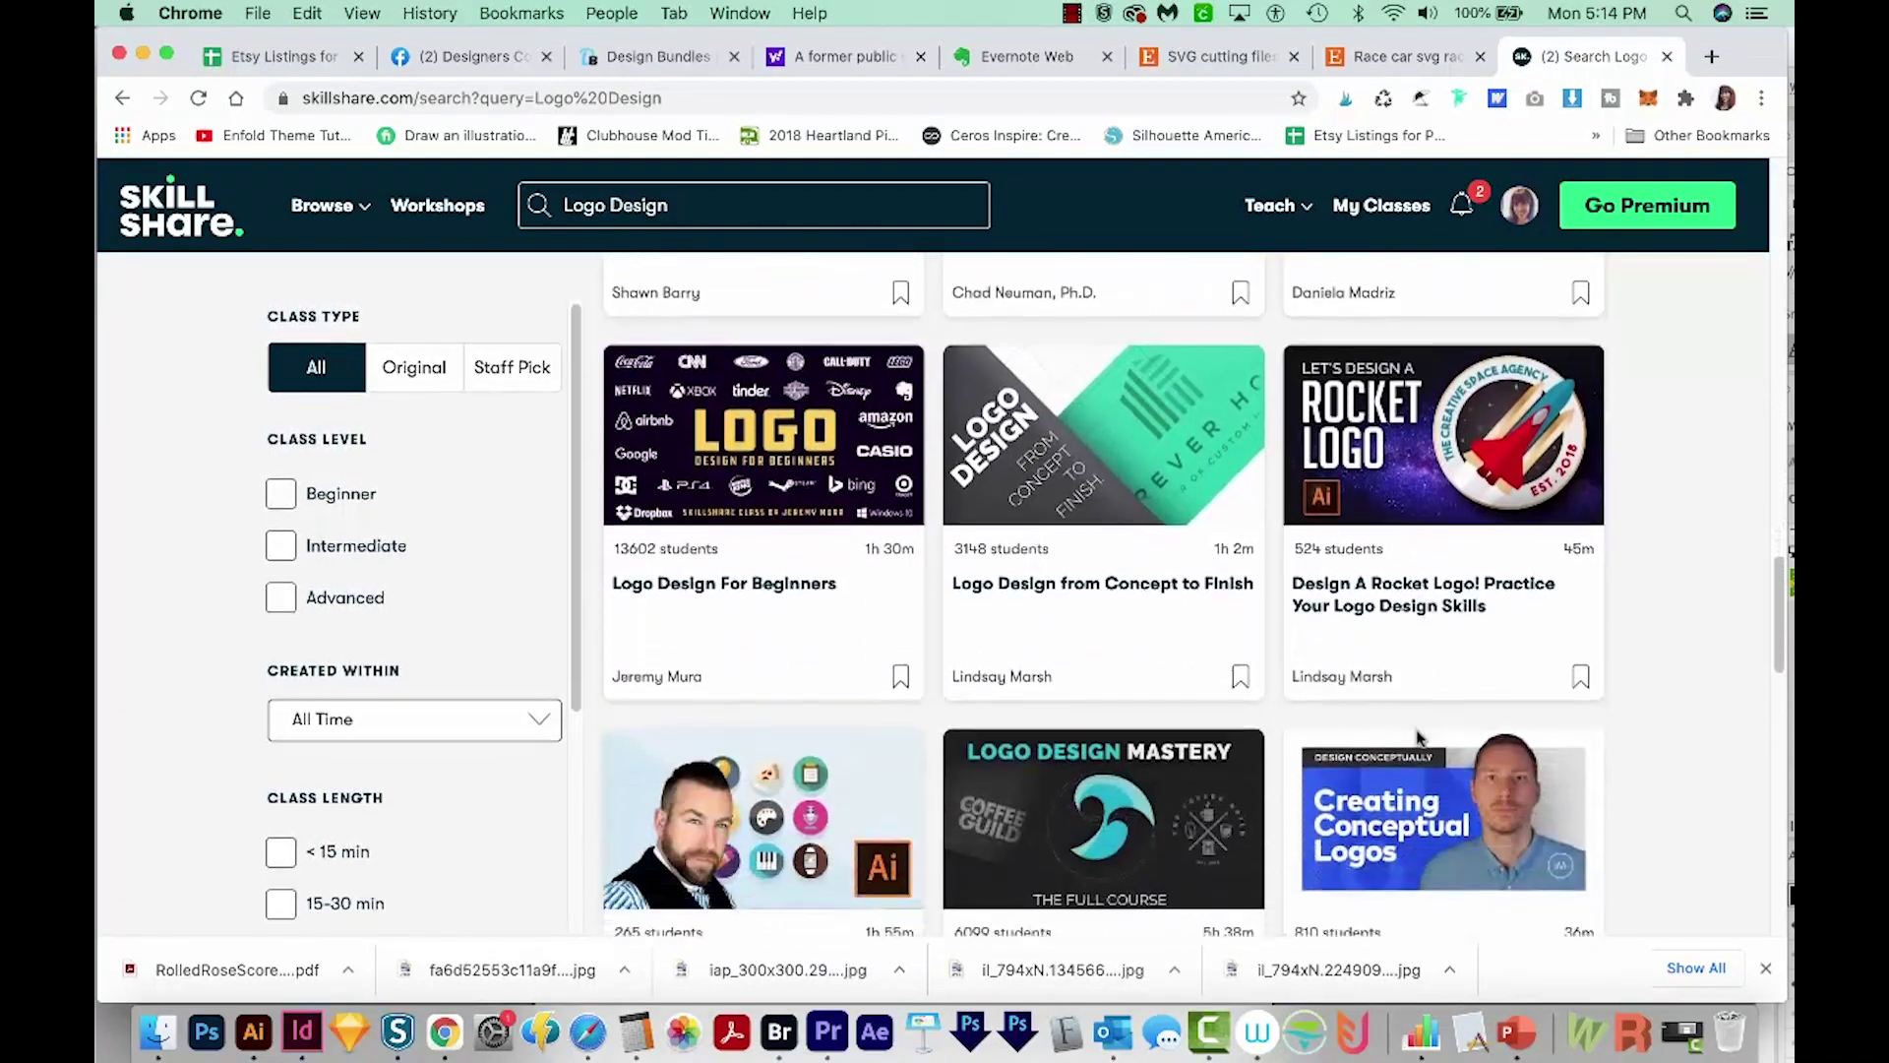
pyautogui.scroll(-1, 1412, 740)
pyautogui.scroll(-1, 1405, 752)
pyautogui.scroll(-2, 1395, 777)
pyautogui.scroll(-1, 1387, 802)
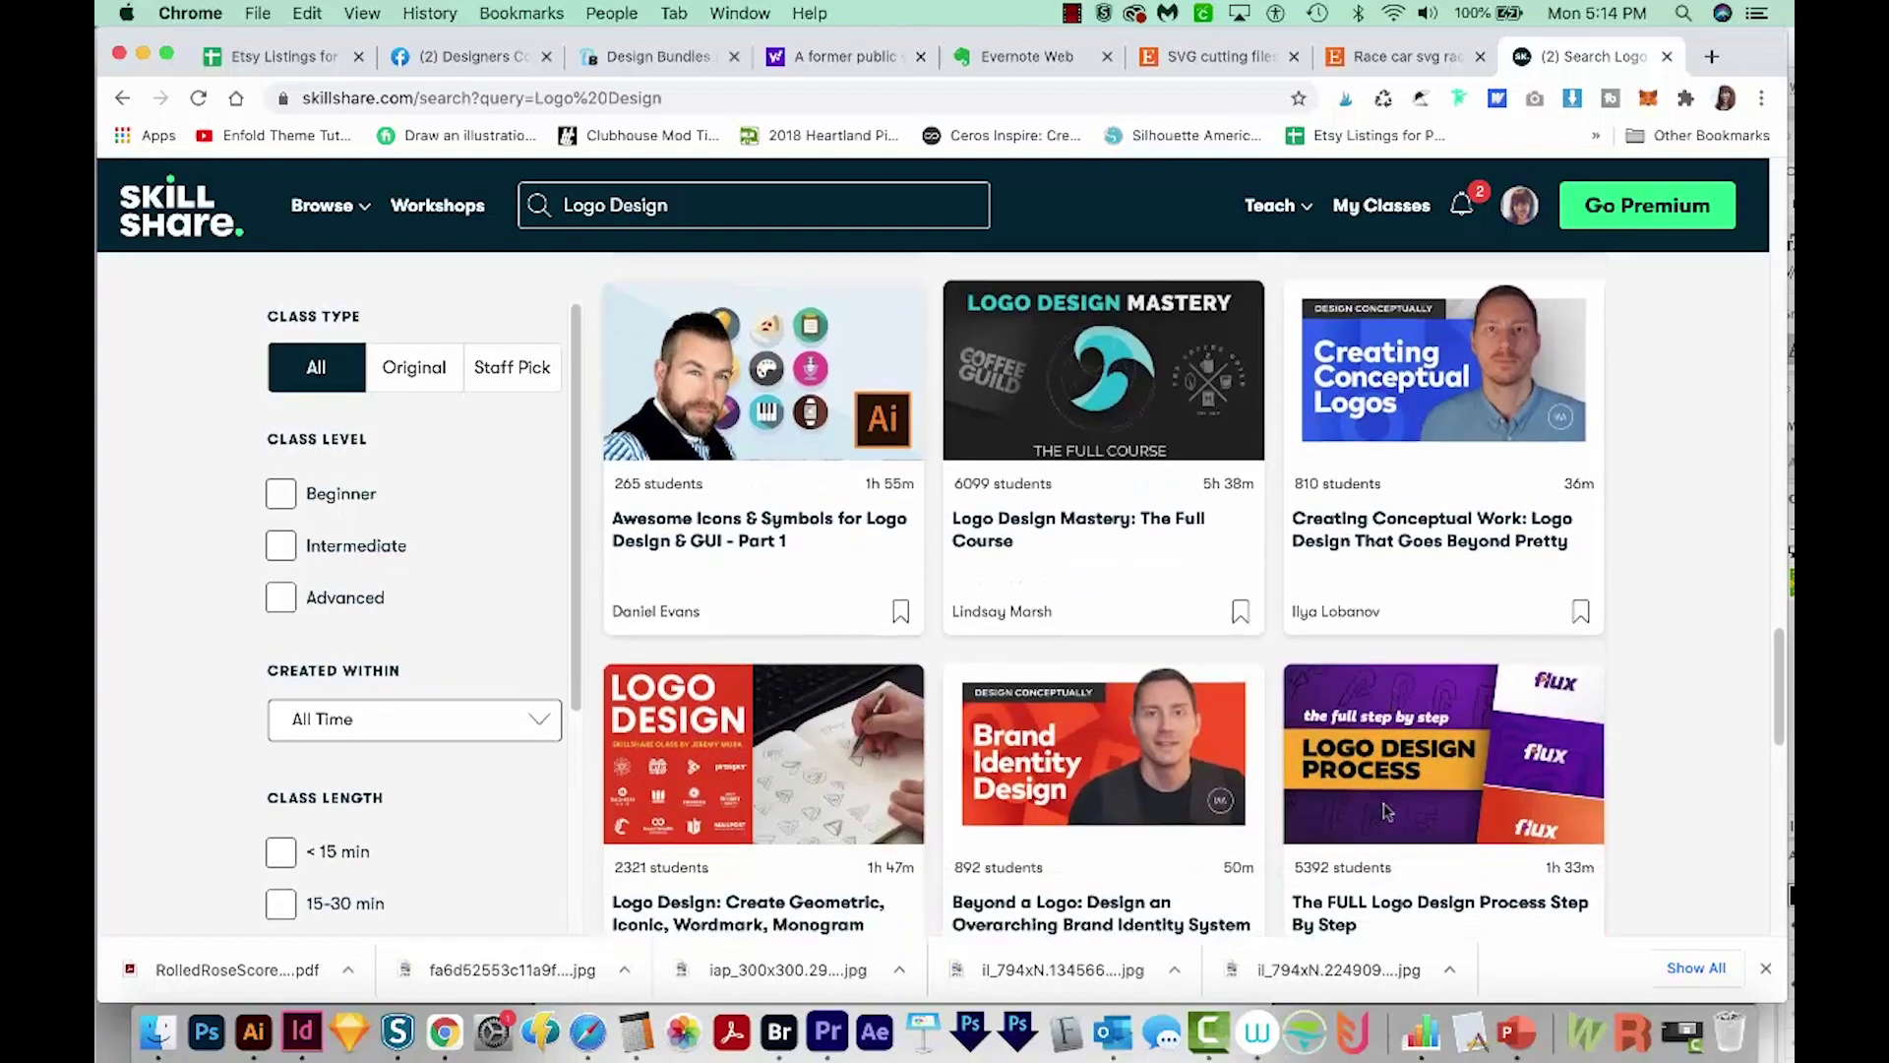
pyautogui.scroll(-2, 1382, 822)
pyautogui.scroll(-2, 1369, 843)
pyautogui.scroll(-2, 1357, 865)
pyautogui.scroll(-2, 1344, 887)
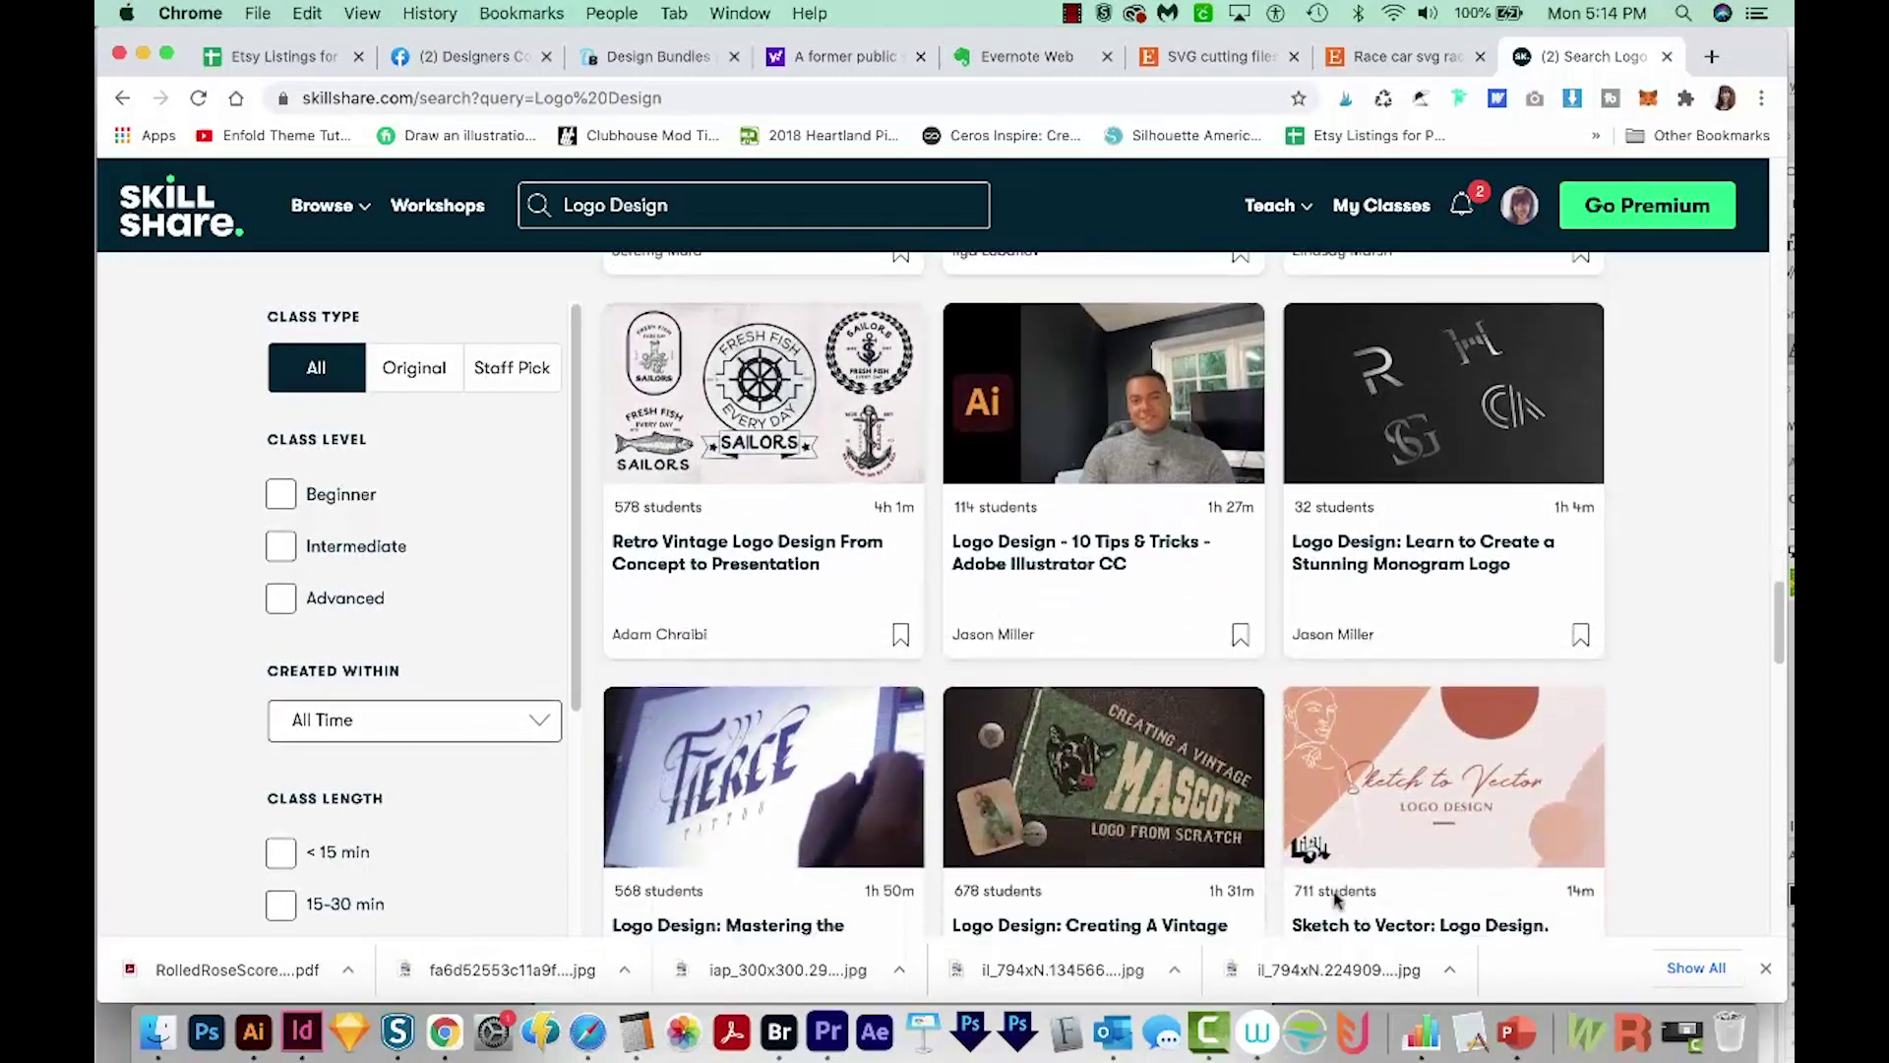
pyautogui.scroll(-1, 1336, 897)
pyautogui.click(855, 210)
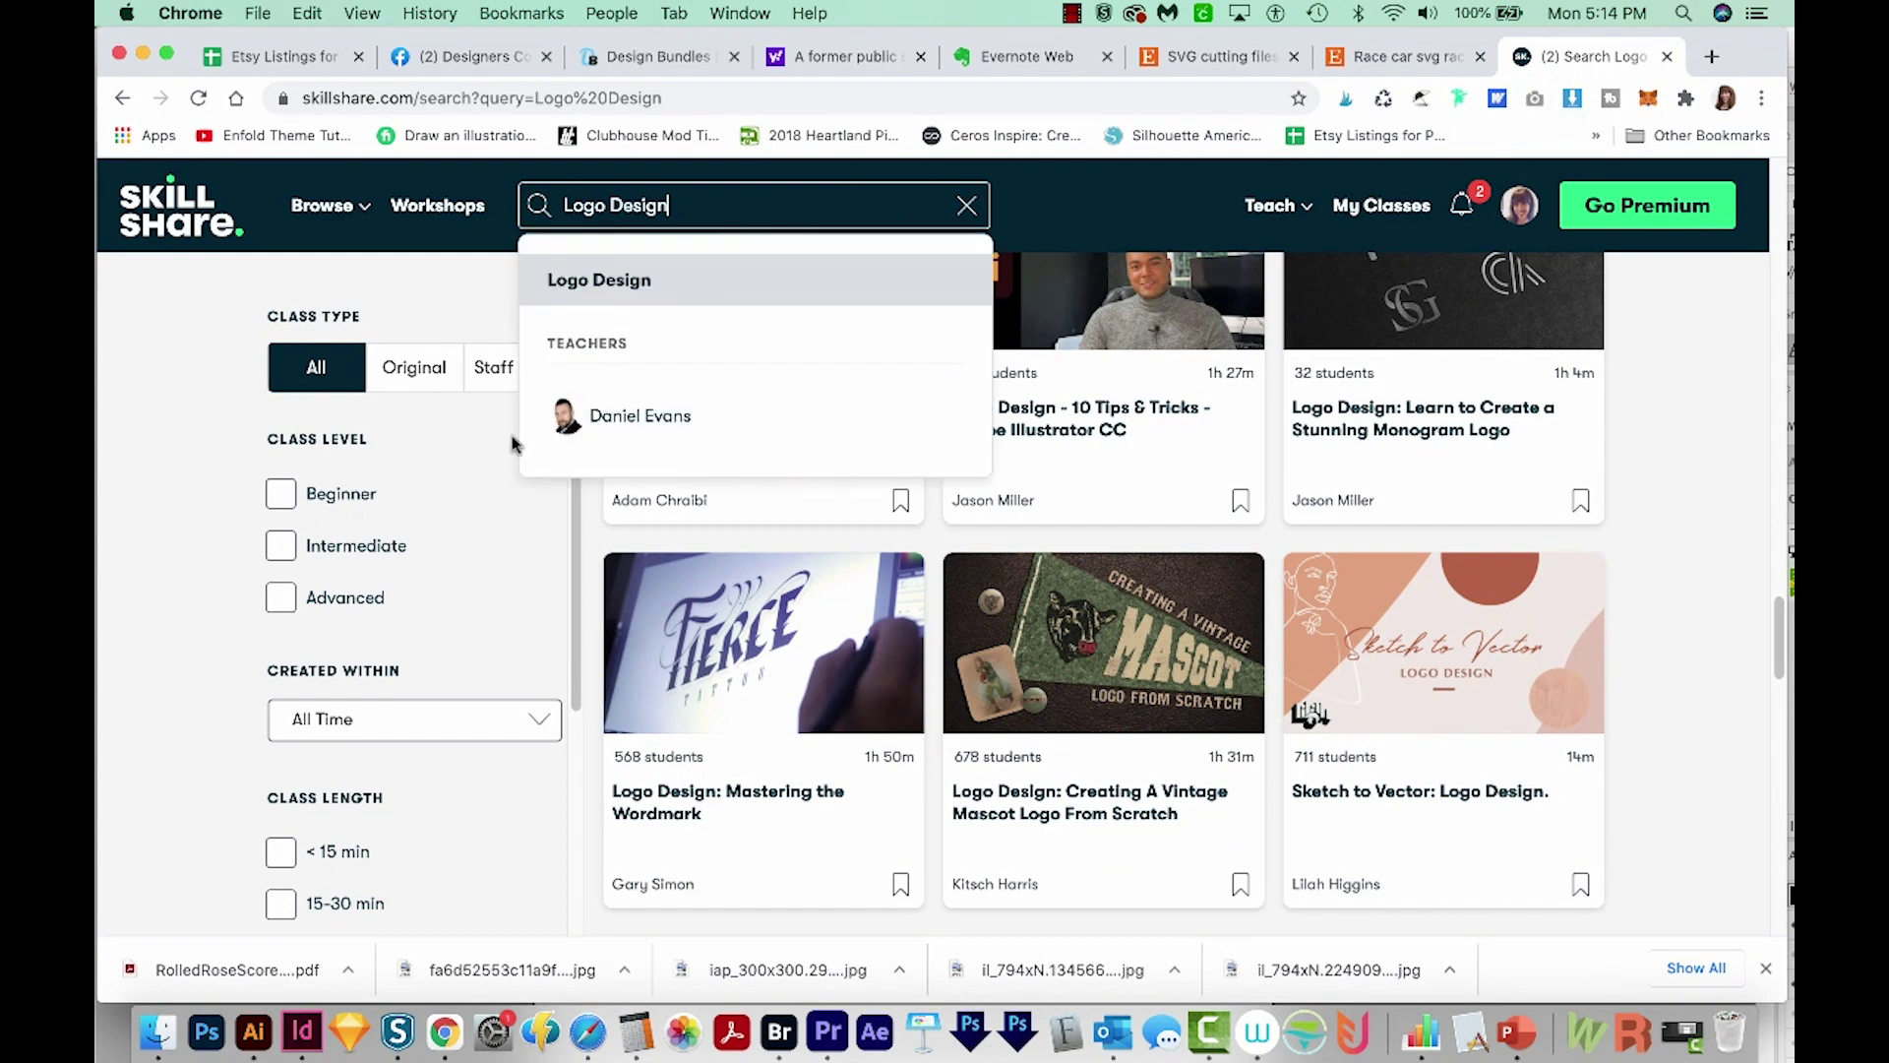
pyautogui.press('super+a')
# Search Skillshare for 'Hand lettering' and scroll past Bounce Letters and Funky Letters classes
pyautogui.write('Ha')
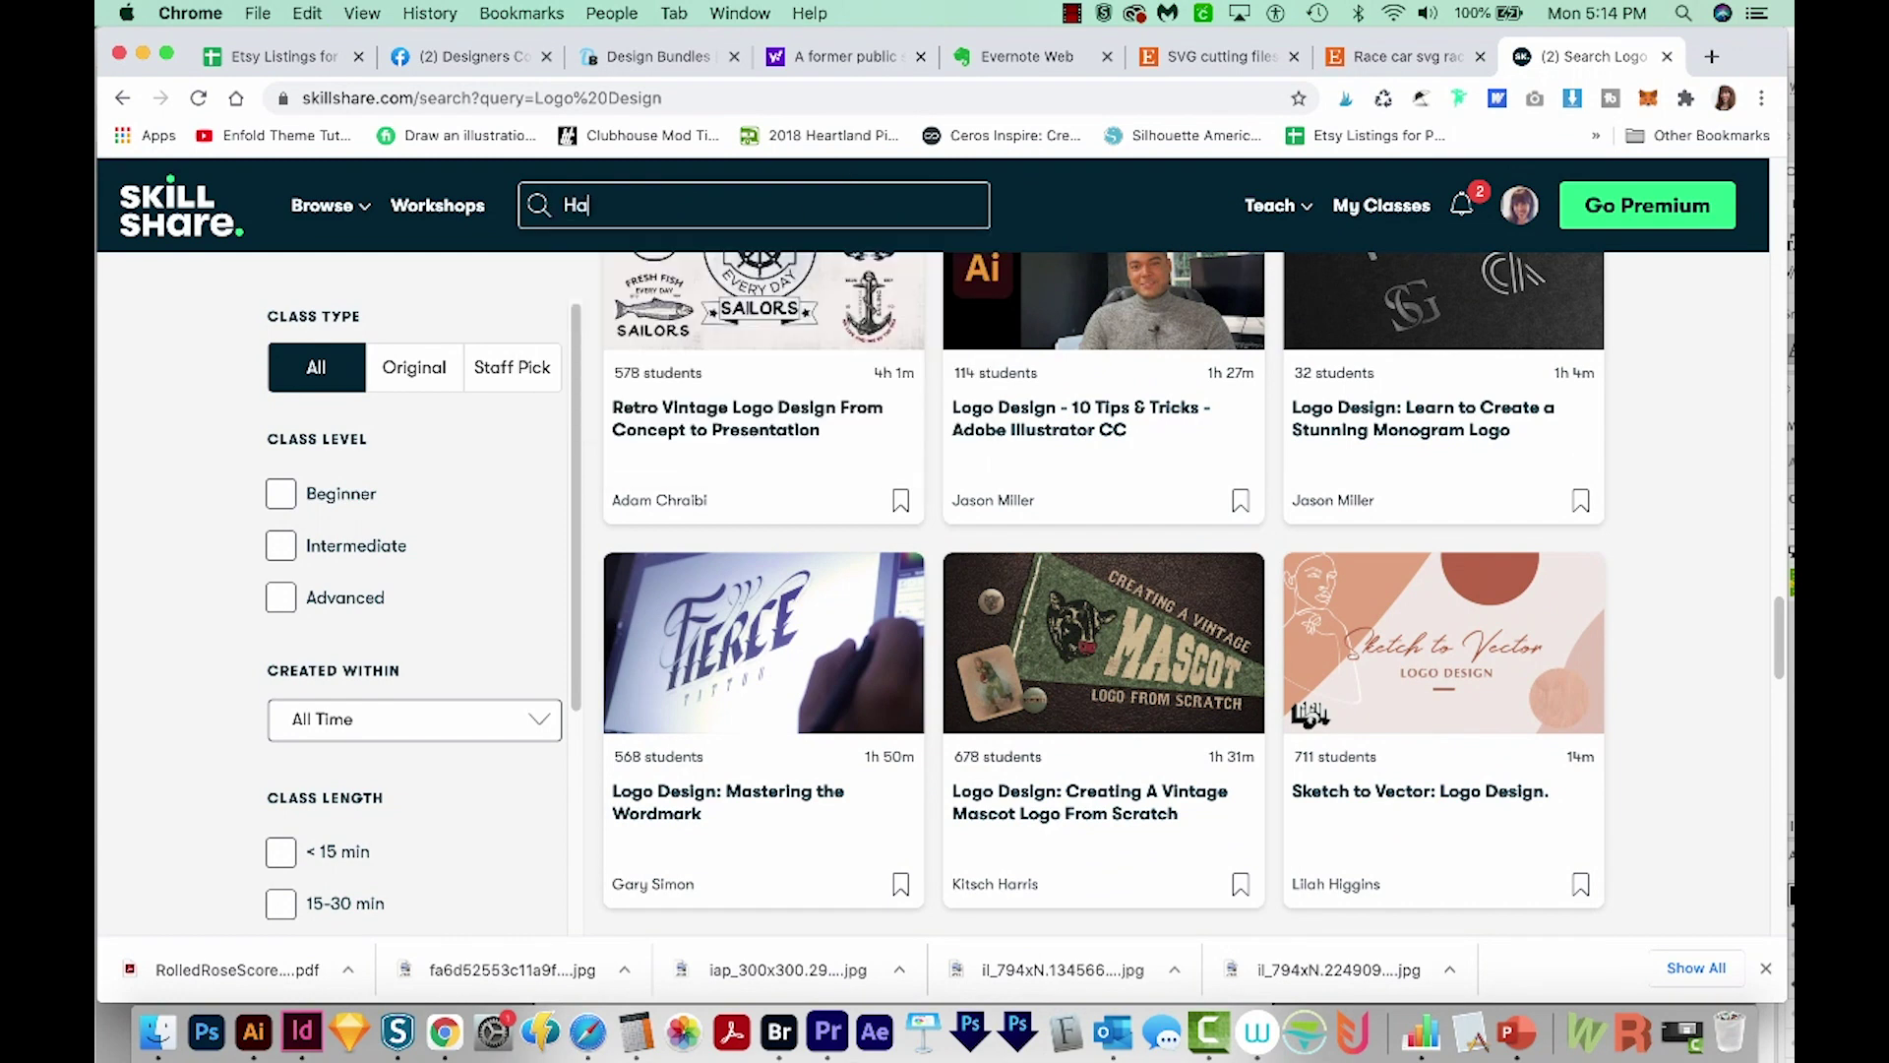
pyautogui.write('nd lettering')
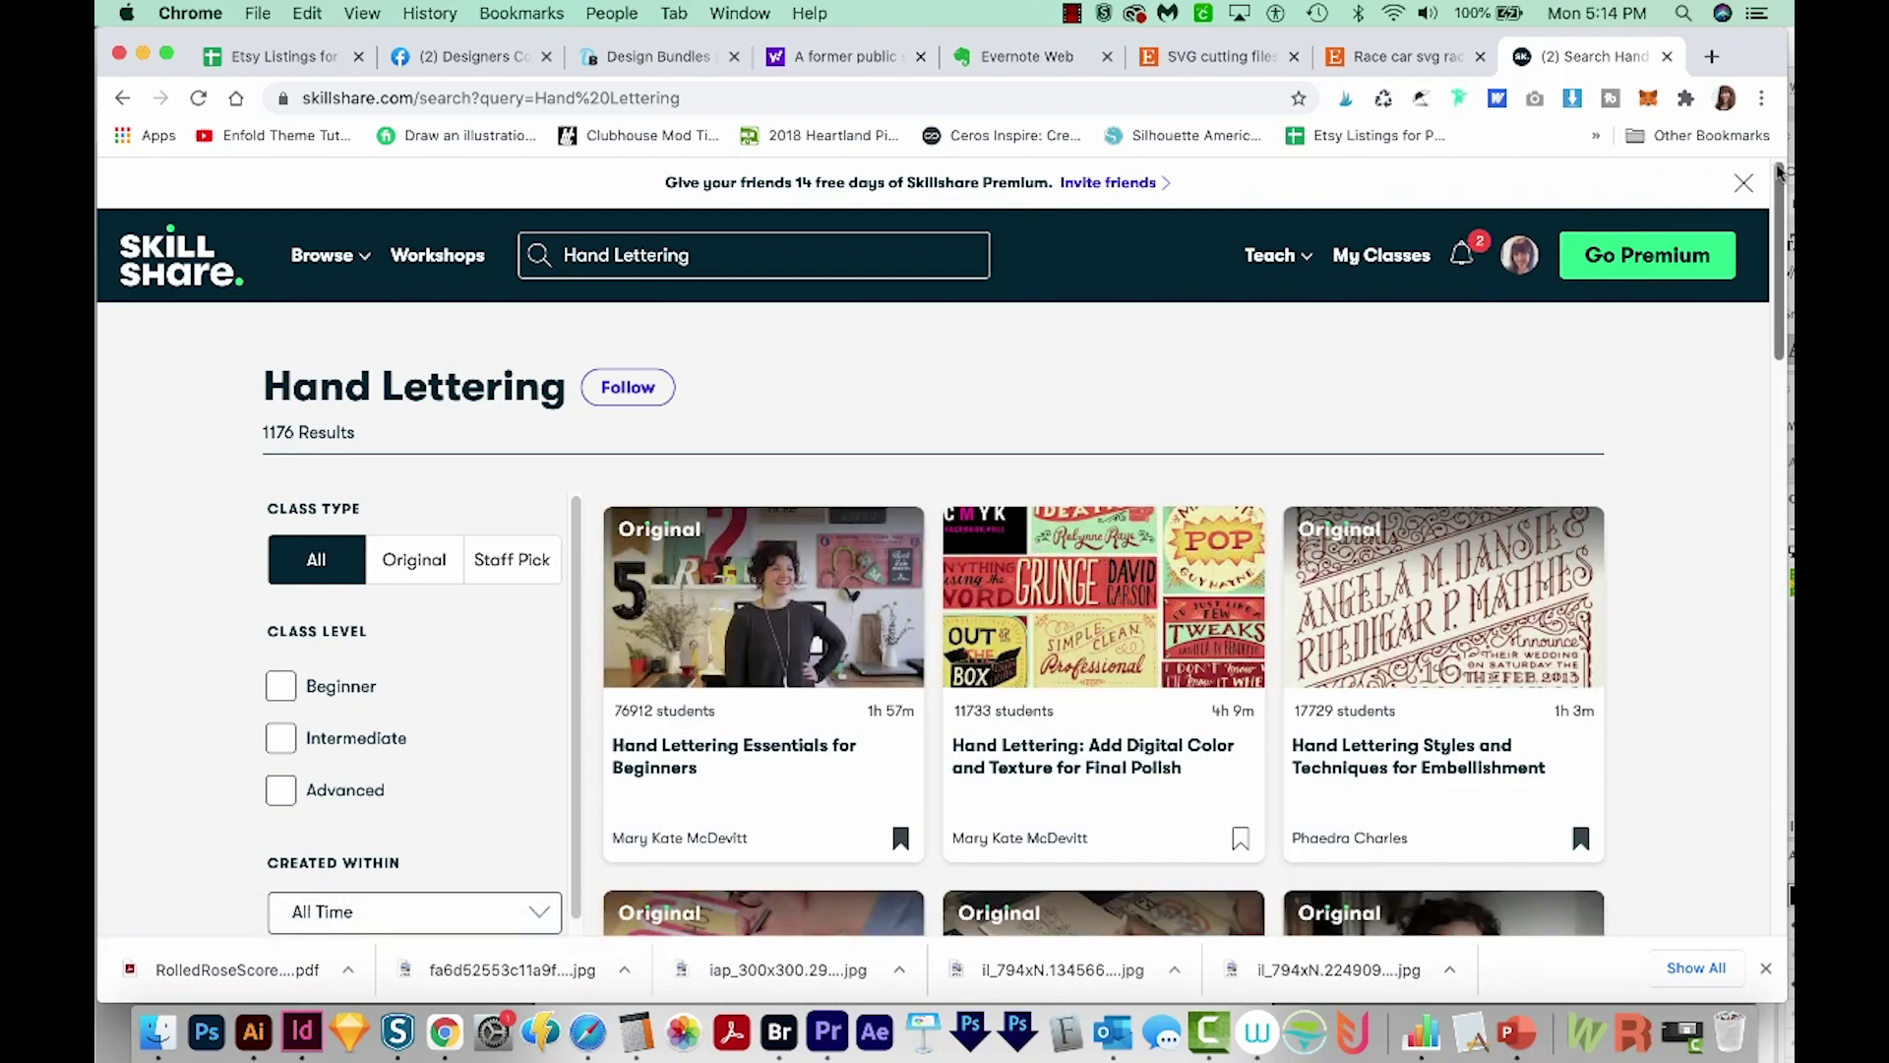
pyautogui.moveTo(1779, 192); pyautogui.dragTo(1739, 326)
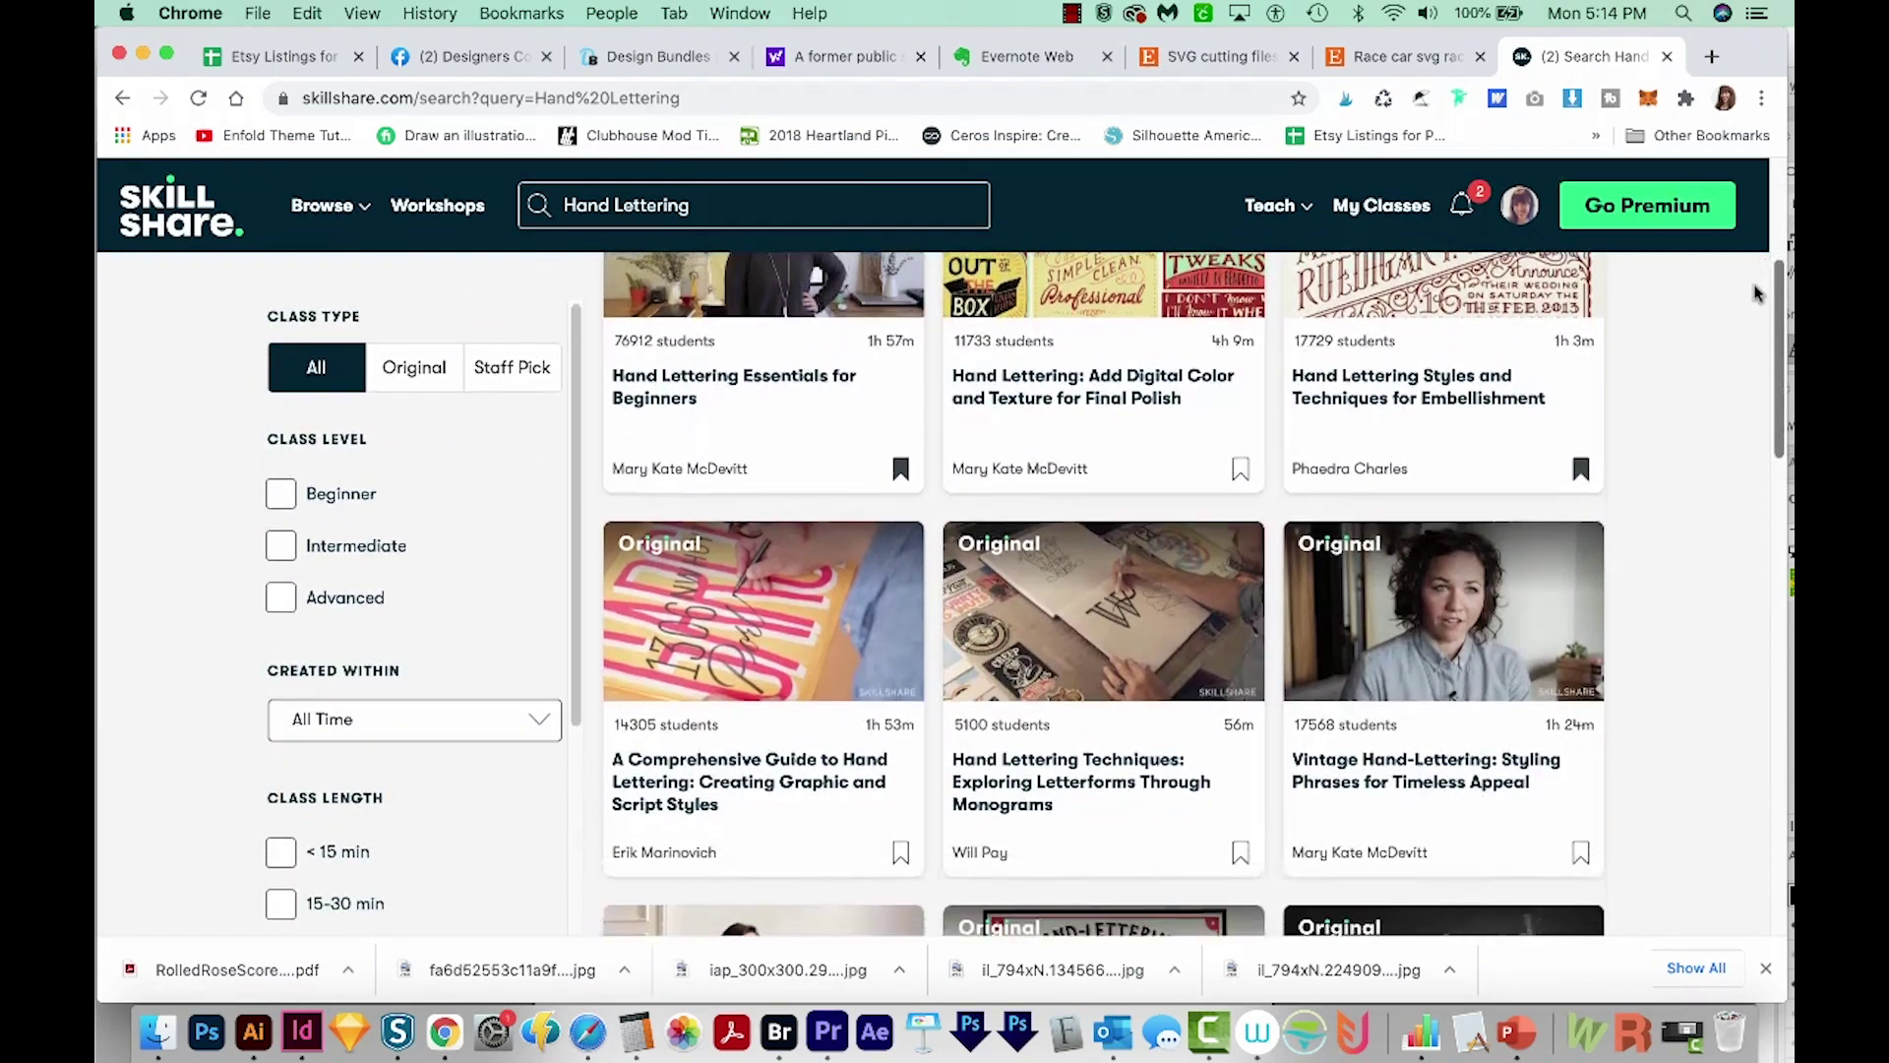
pyautogui.scroll(-2, 1740, 326)
pyautogui.scroll(-1, 1722, 344)
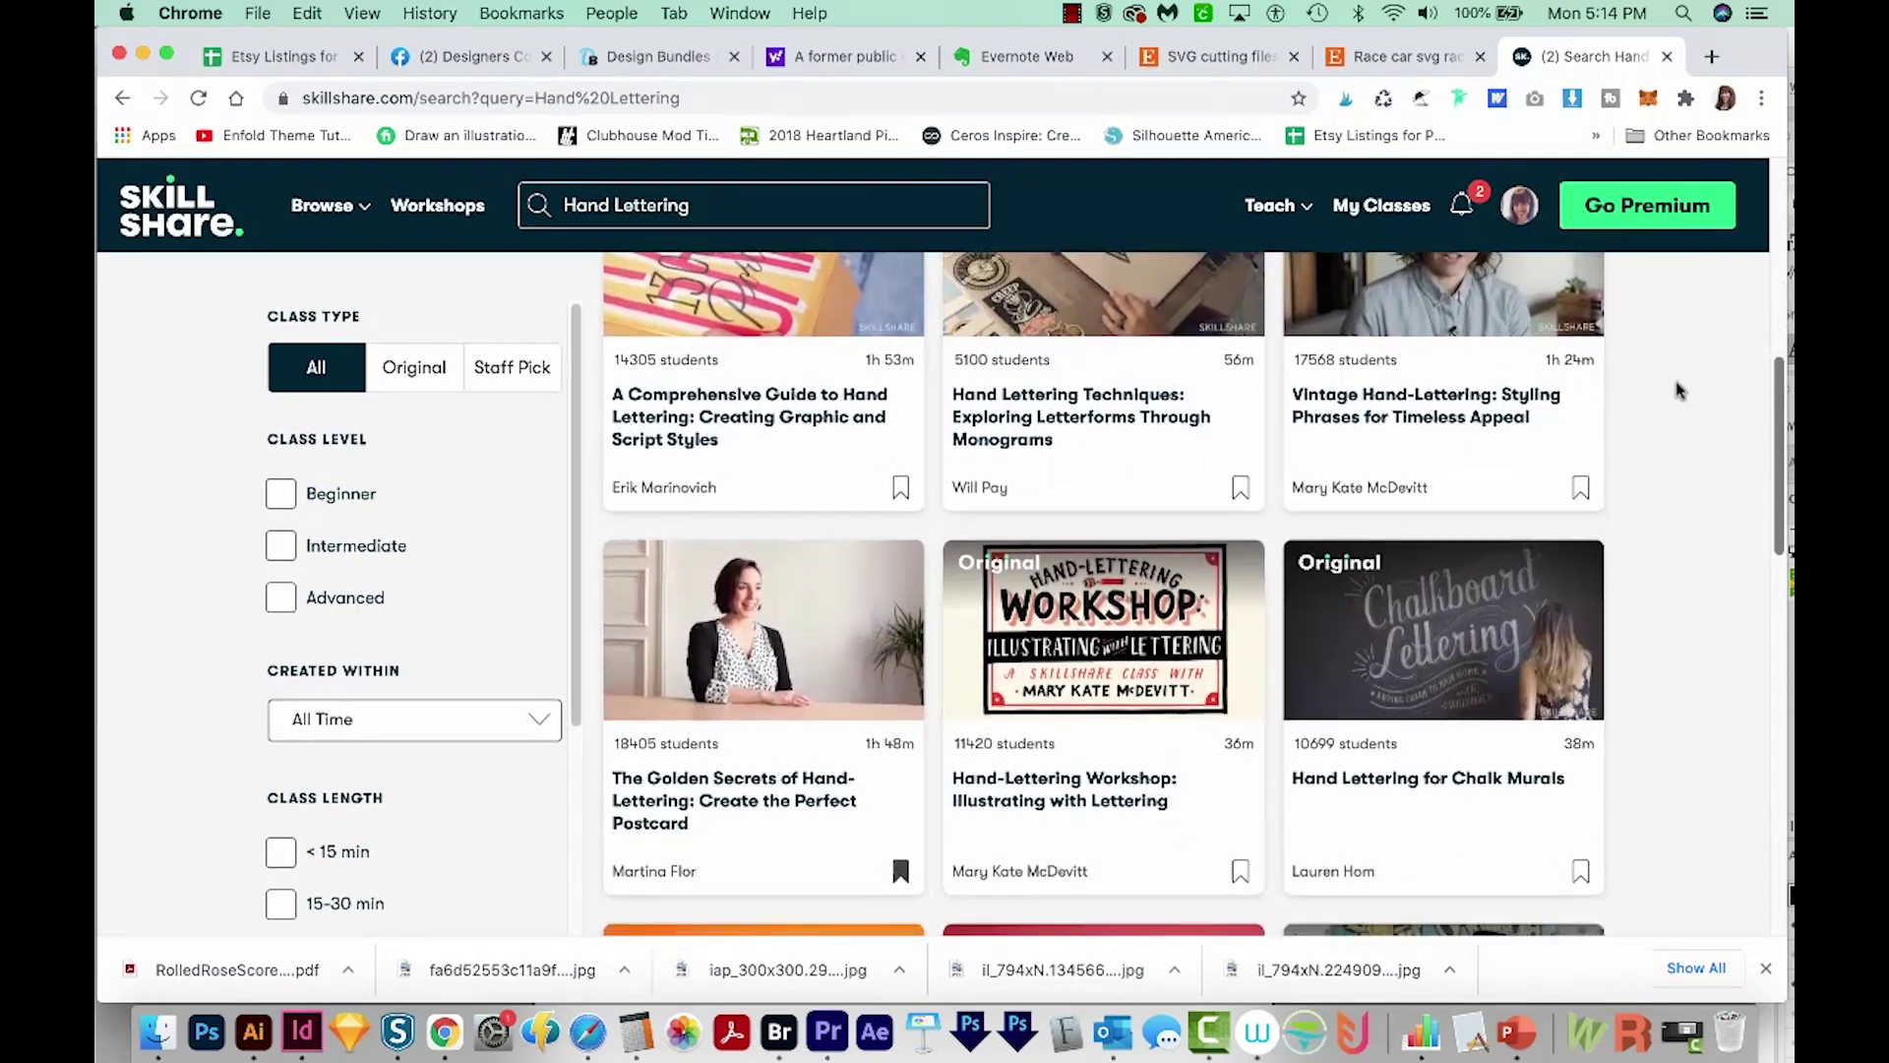
pyautogui.scroll(-2, 1673, 388)
pyautogui.scroll(-2, 1633, 437)
pyautogui.scroll(-1, 1604, 467)
pyautogui.scroll(-1, 1574, 497)
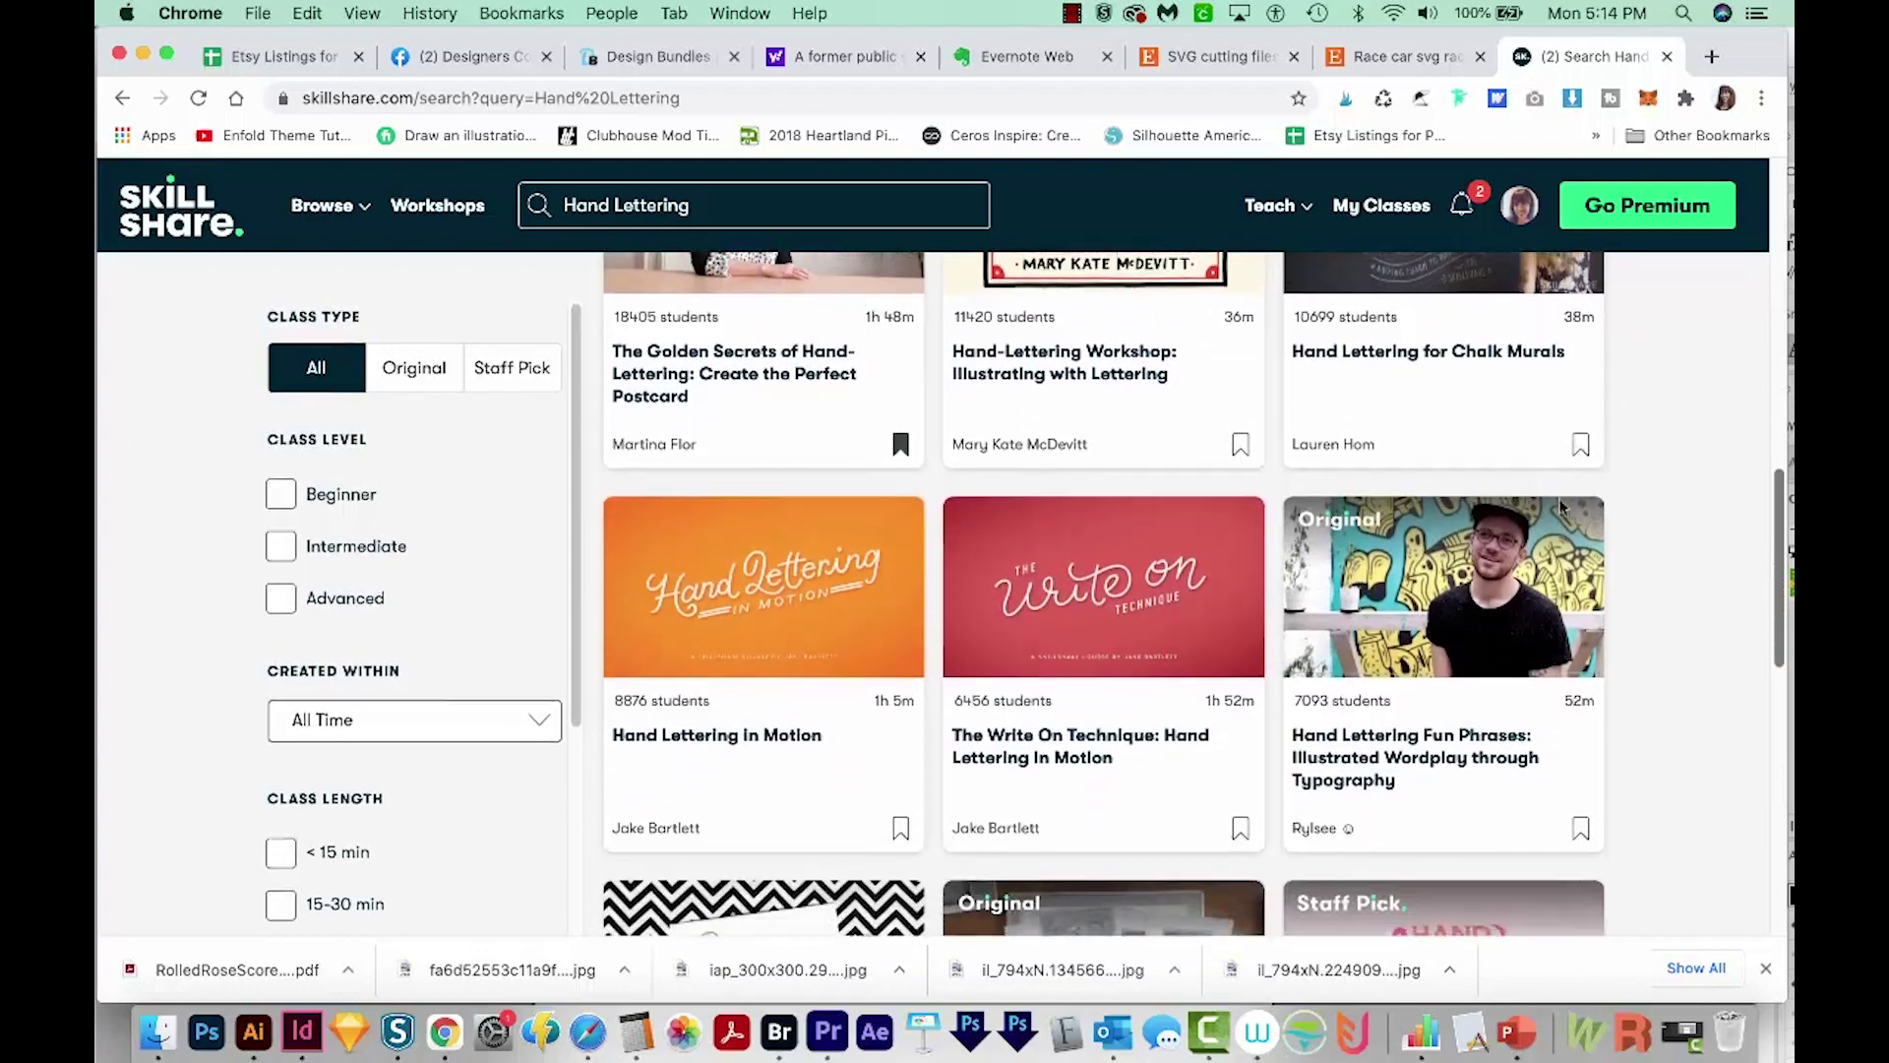
pyautogui.scroll(-2, 1535, 532)
pyautogui.scroll(-2, 1525, 539)
pyautogui.scroll(-1, 1505, 561)
pyautogui.scroll(-2, 1476, 591)
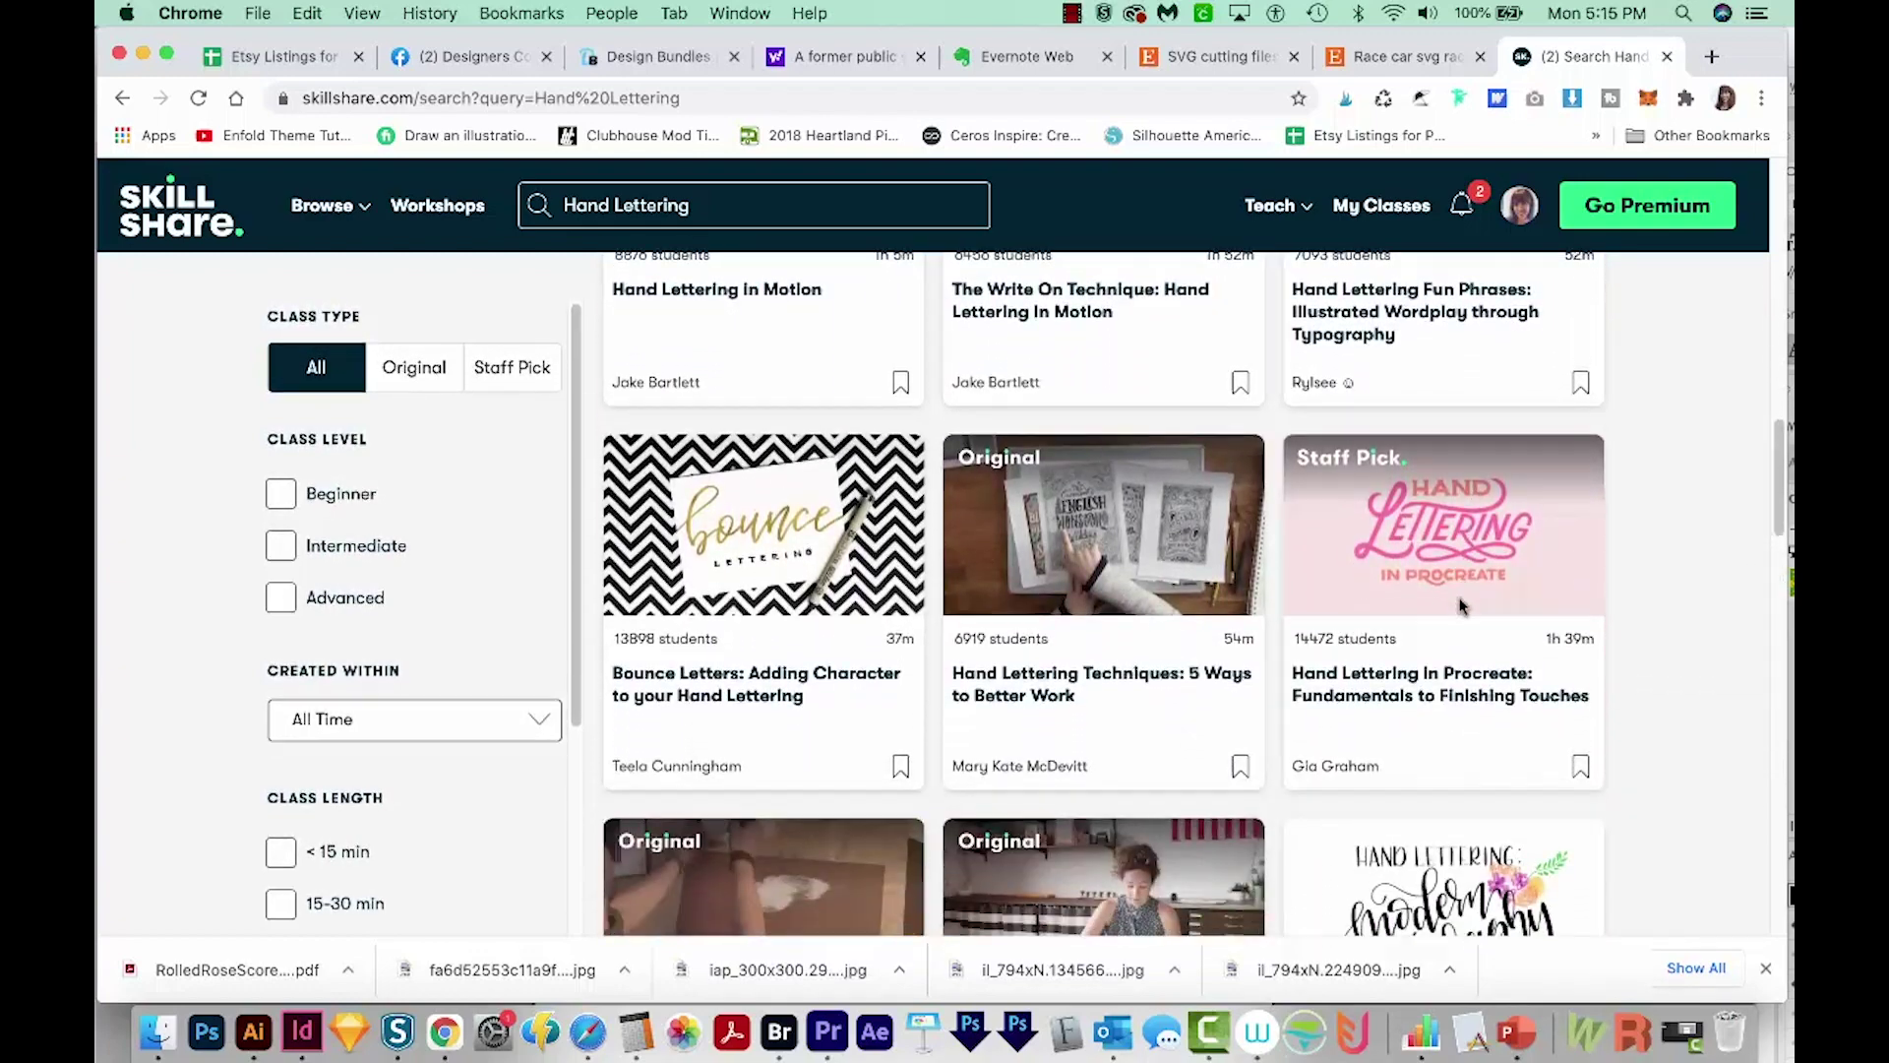
pyautogui.scroll(-2, 1446, 619)
pyautogui.scroll(-2, 1435, 633)
pyautogui.scroll(-1, 1427, 640)
pyautogui.scroll(-2, 1416, 649)
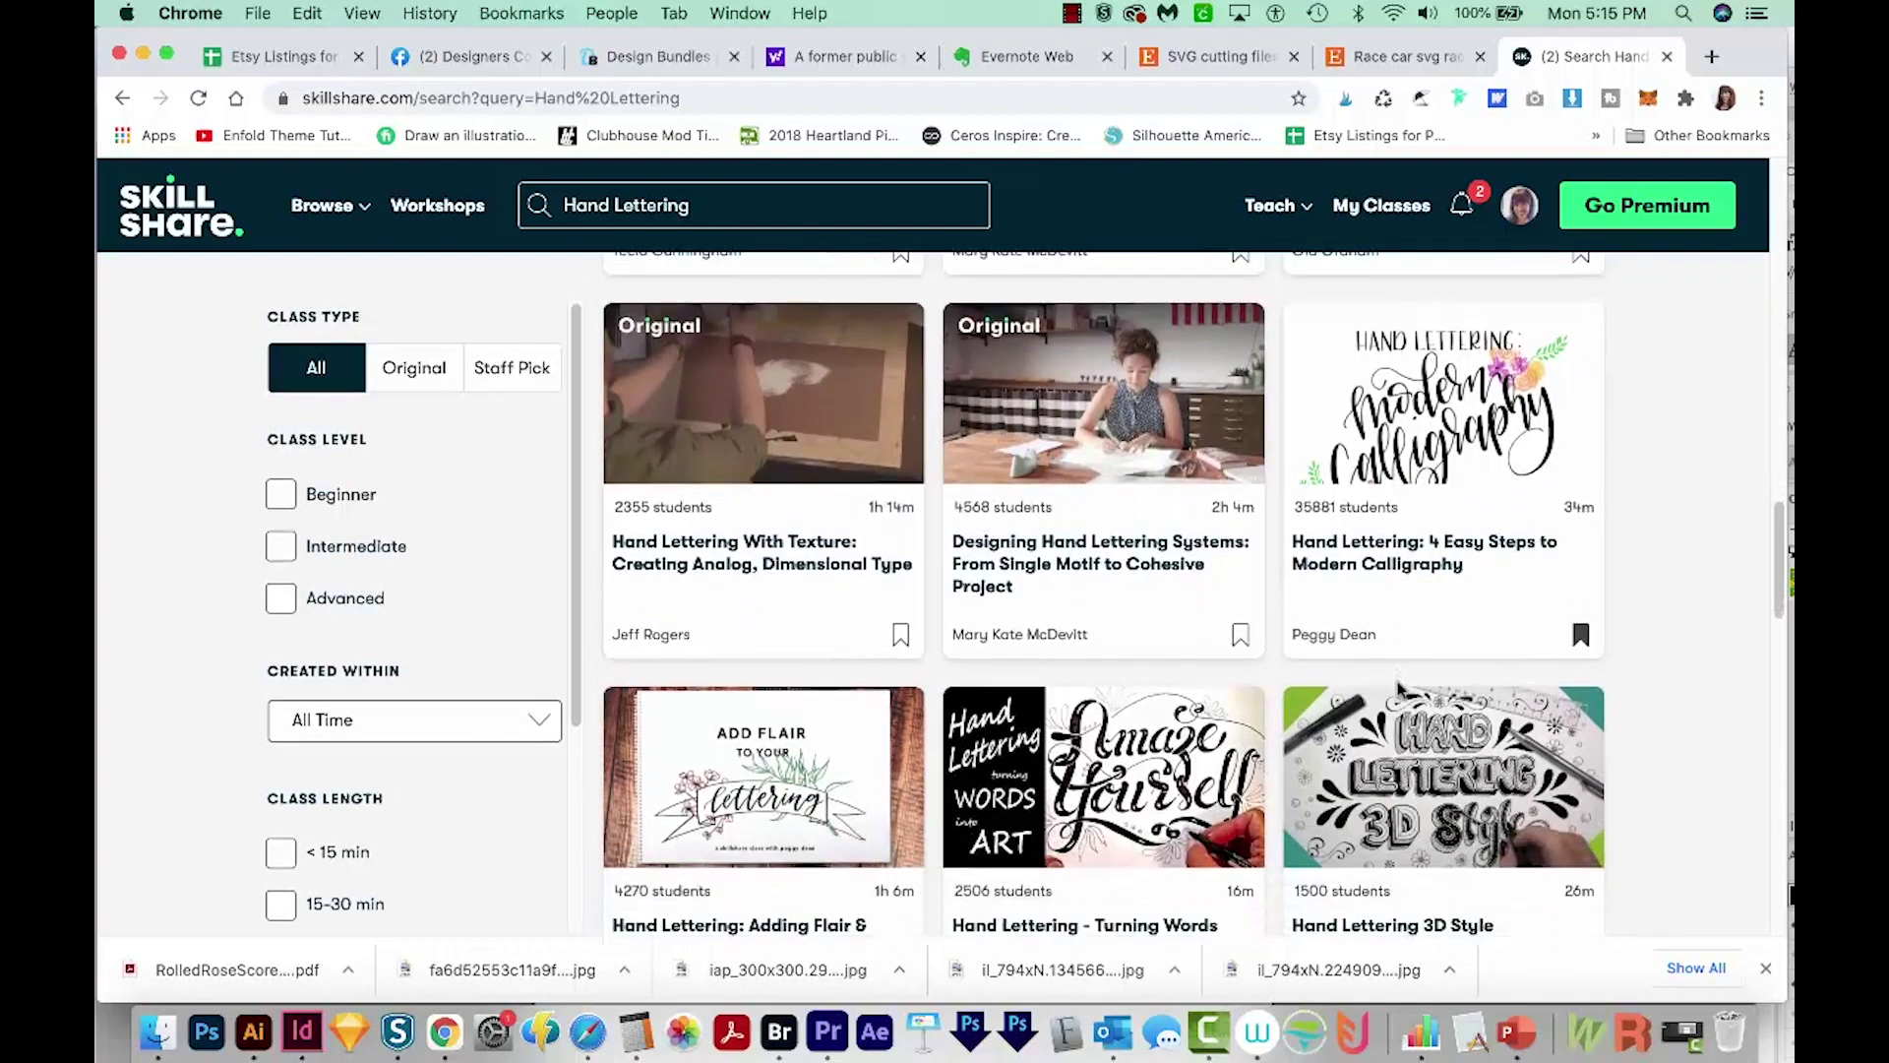
pyautogui.scroll(-1, 1407, 659)
pyautogui.scroll(-1, 1397, 669)
pyautogui.scroll(-1, 1387, 689)
pyautogui.scroll(-2, 1373, 718)
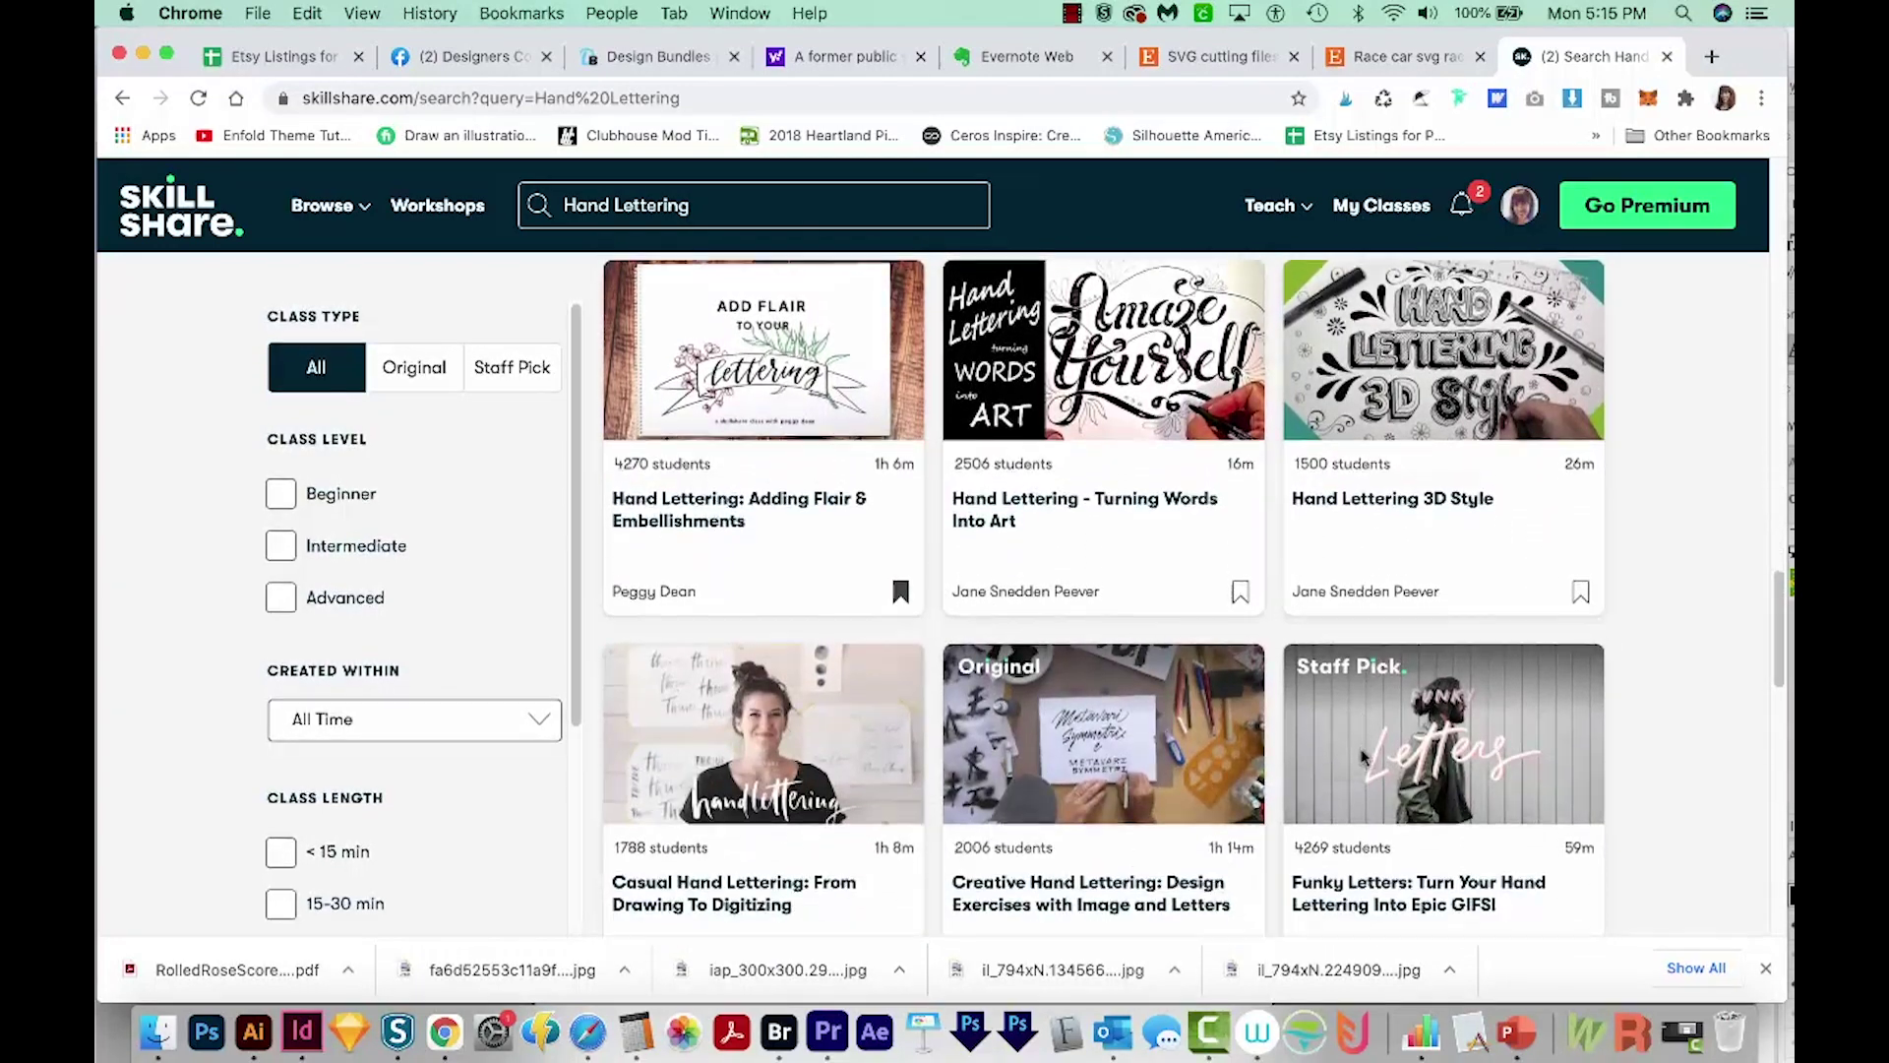
pyautogui.scroll(-2, 1351, 777)
pyautogui.scroll(-1, 1344, 793)
pyautogui.scroll(-1, 1336, 810)
pyautogui.scroll(-2, 1329, 827)
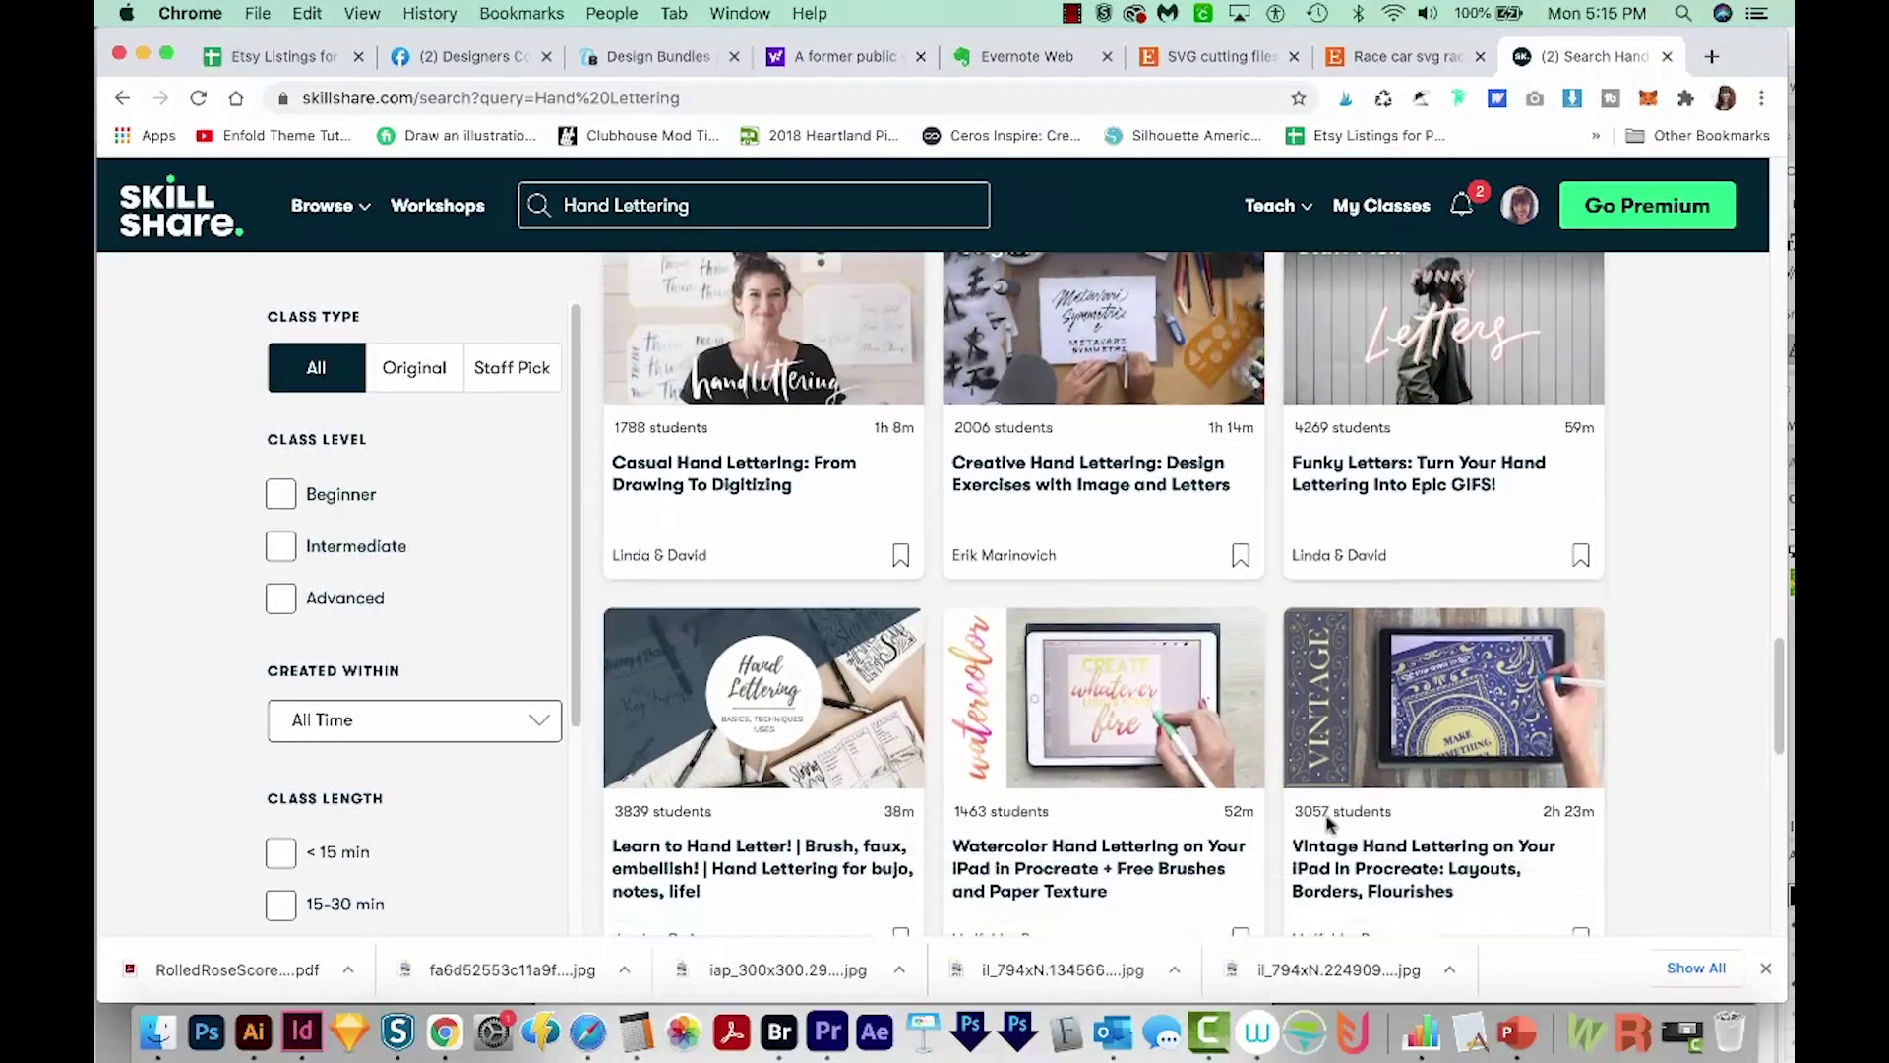
pyautogui.scroll(-1, 1321, 843)
pyautogui.scroll(-3, 1316, 854)
pyautogui.scroll(-1, 1310, 866)
pyautogui.scroll(-1, 1303, 877)
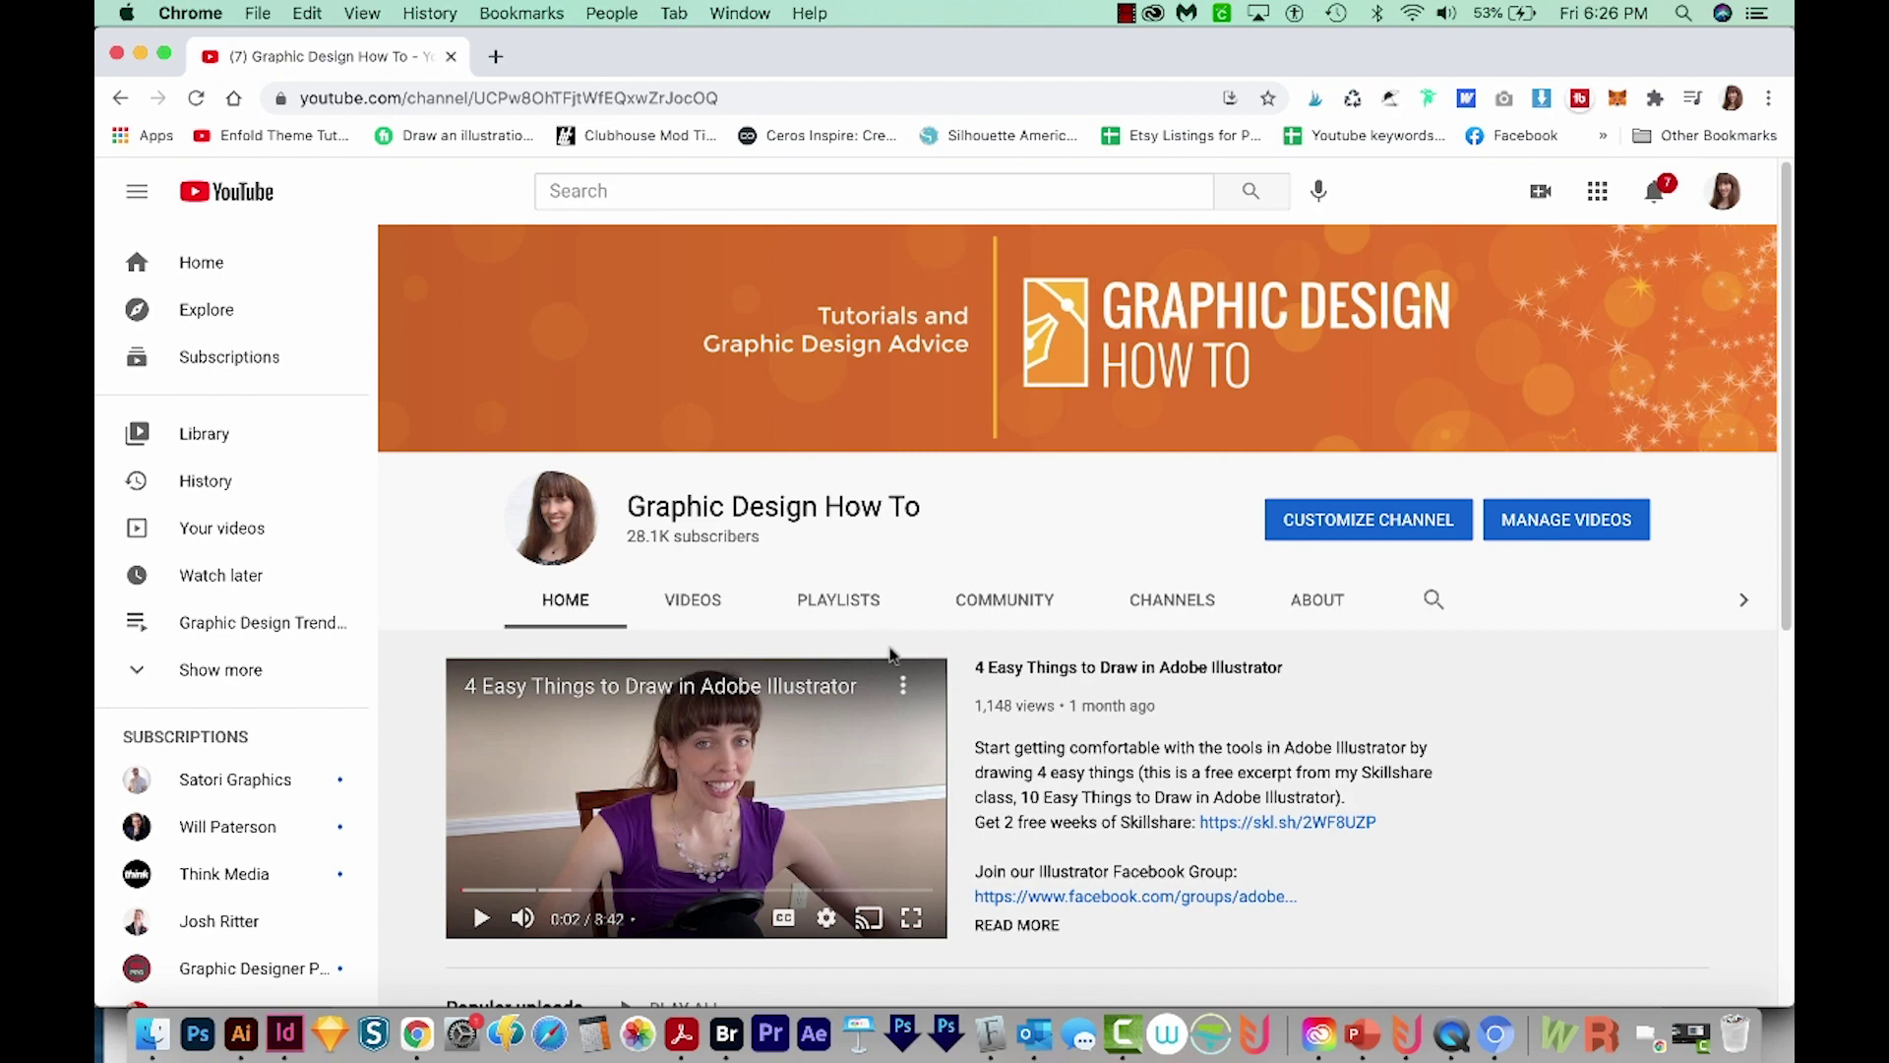
# Search YouTube for 'graphic design' and scroll through the video results
pyautogui.click(581, 190)
pyautogui.write('g')
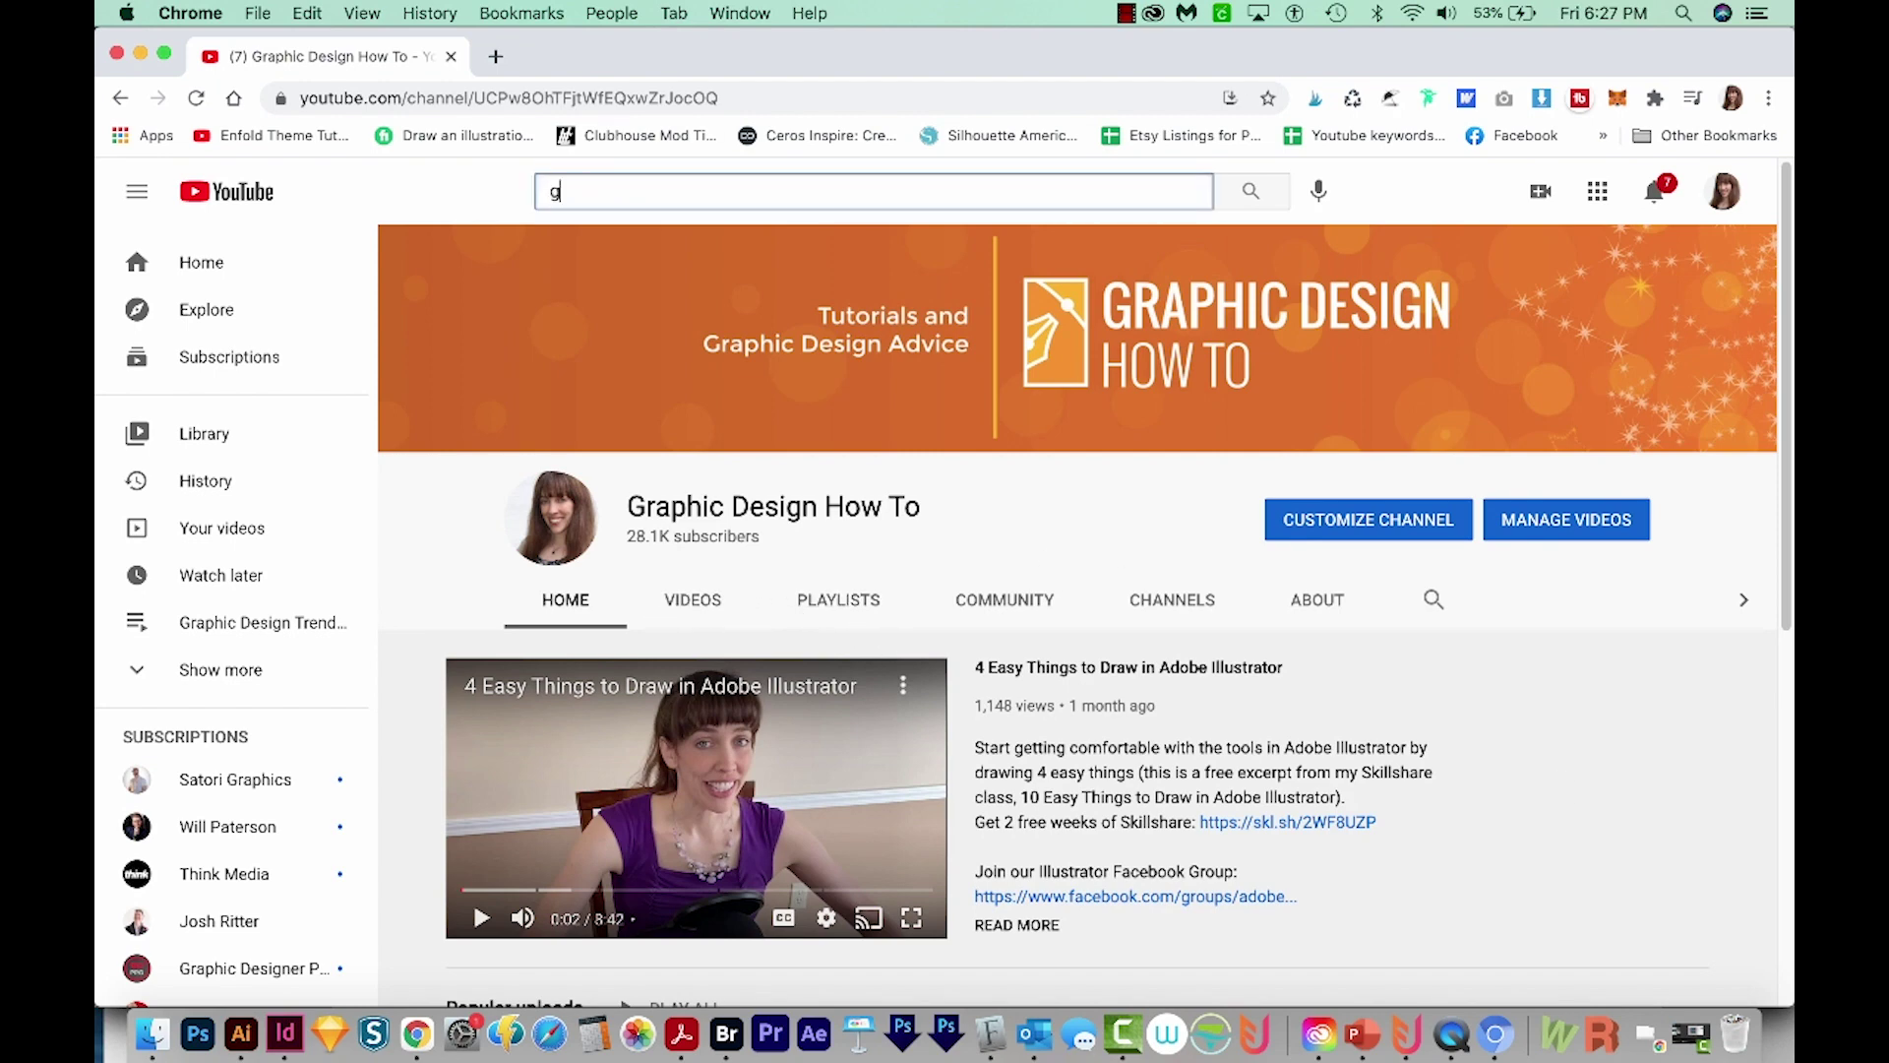
pyautogui.write('raphic design')
pyautogui.press('Return')
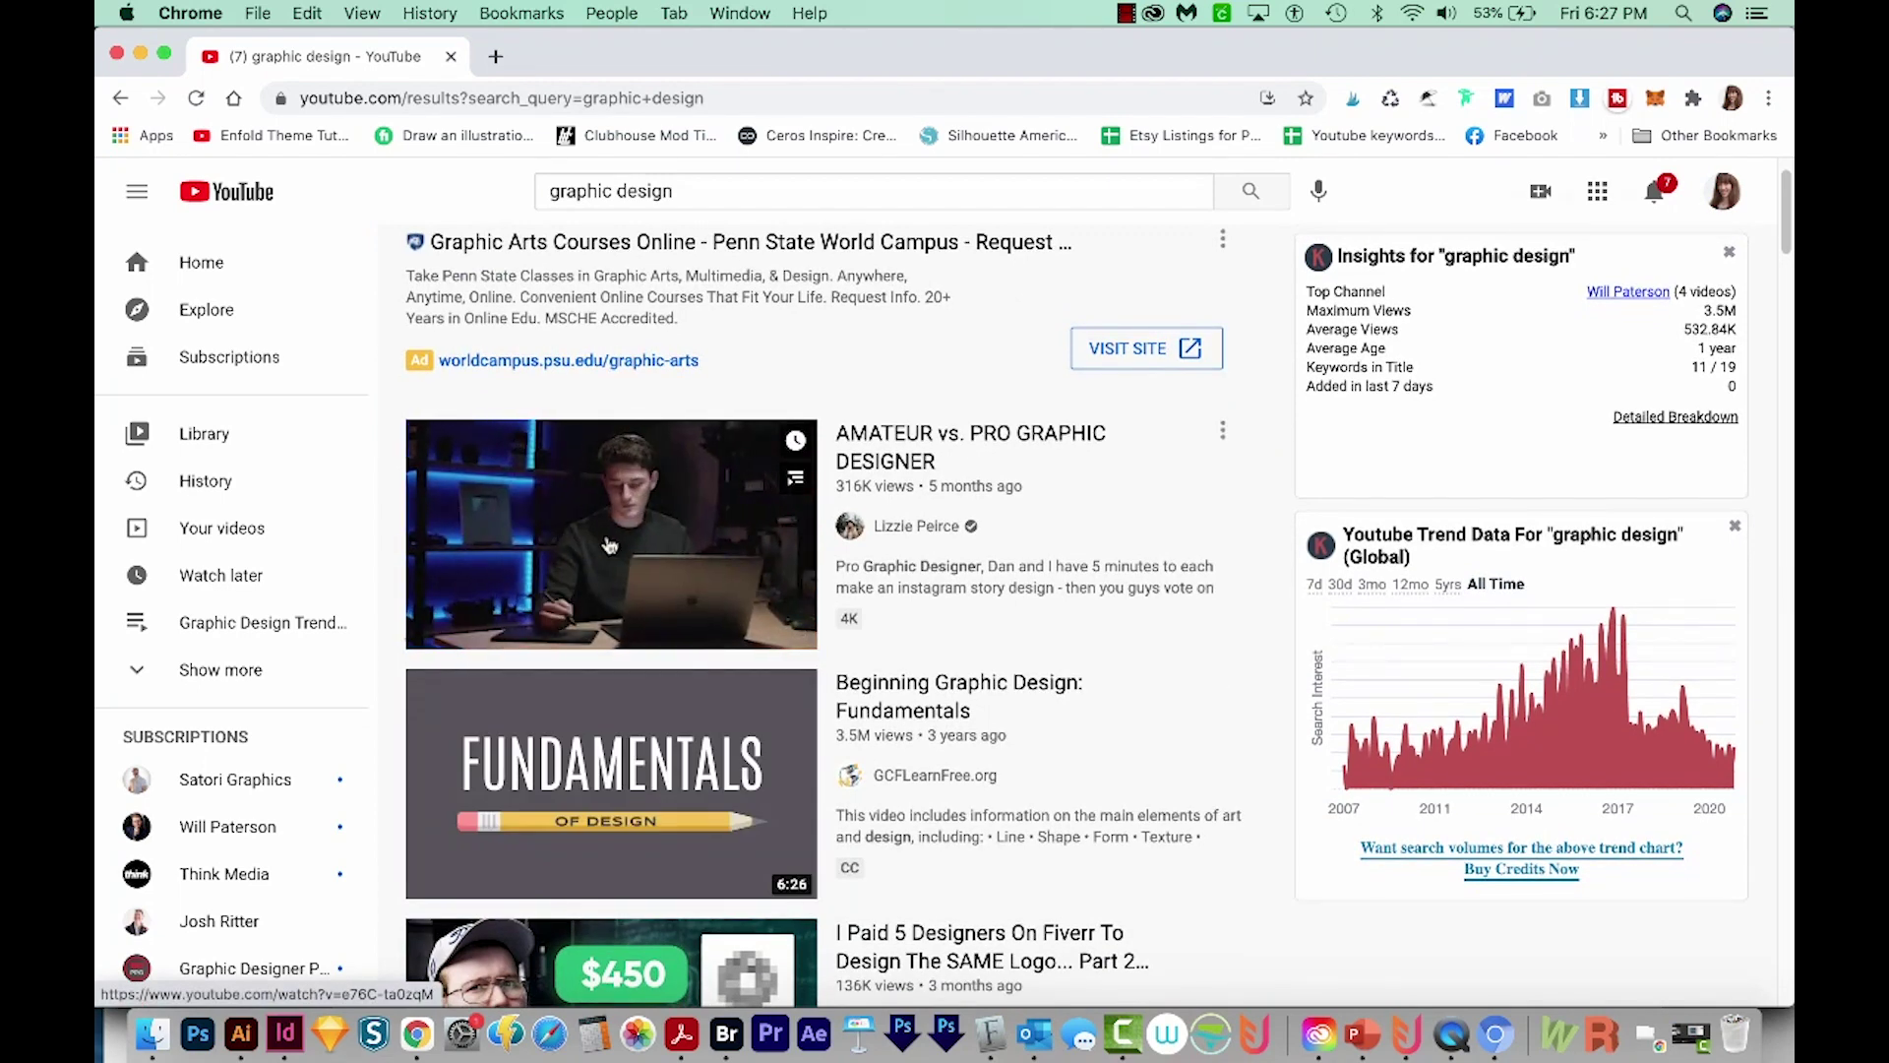
pyautogui.scroll(-1, 602, 610)
pyautogui.scroll(-1, 596, 679)
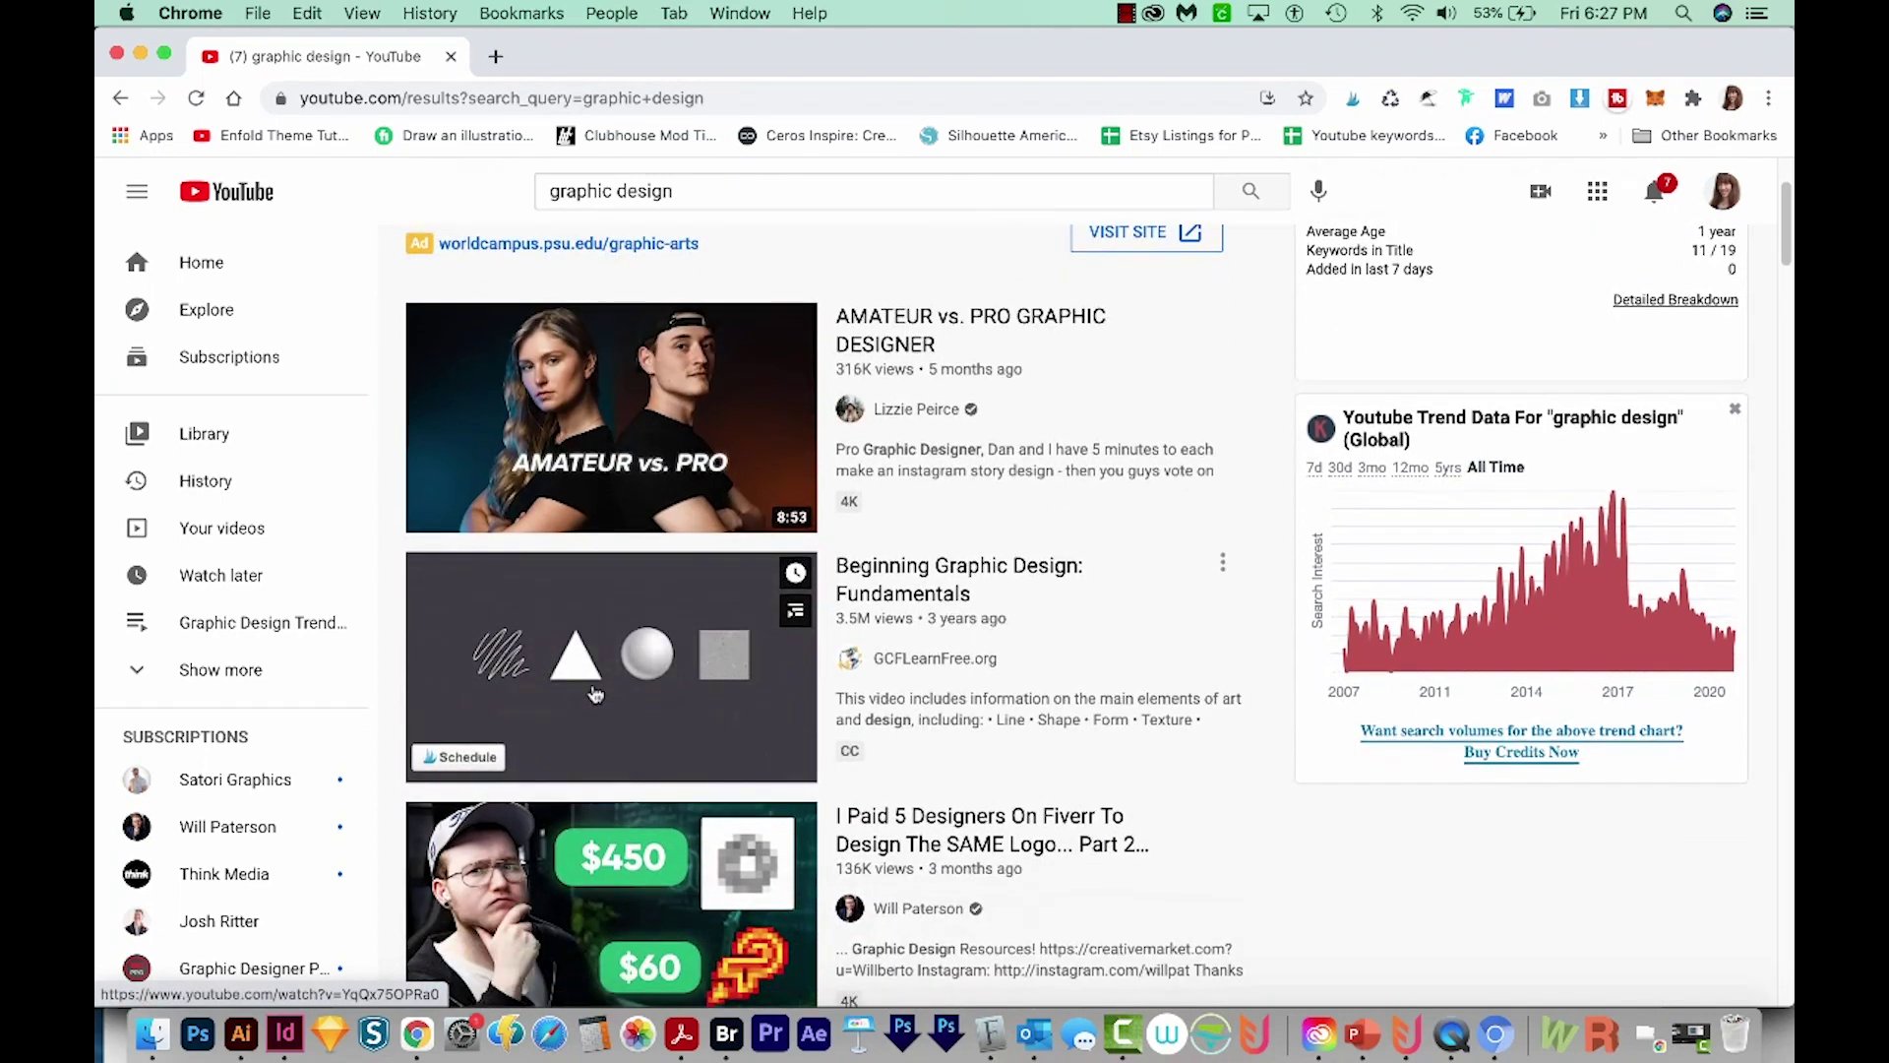
pyautogui.scroll(-4, 600, 709)
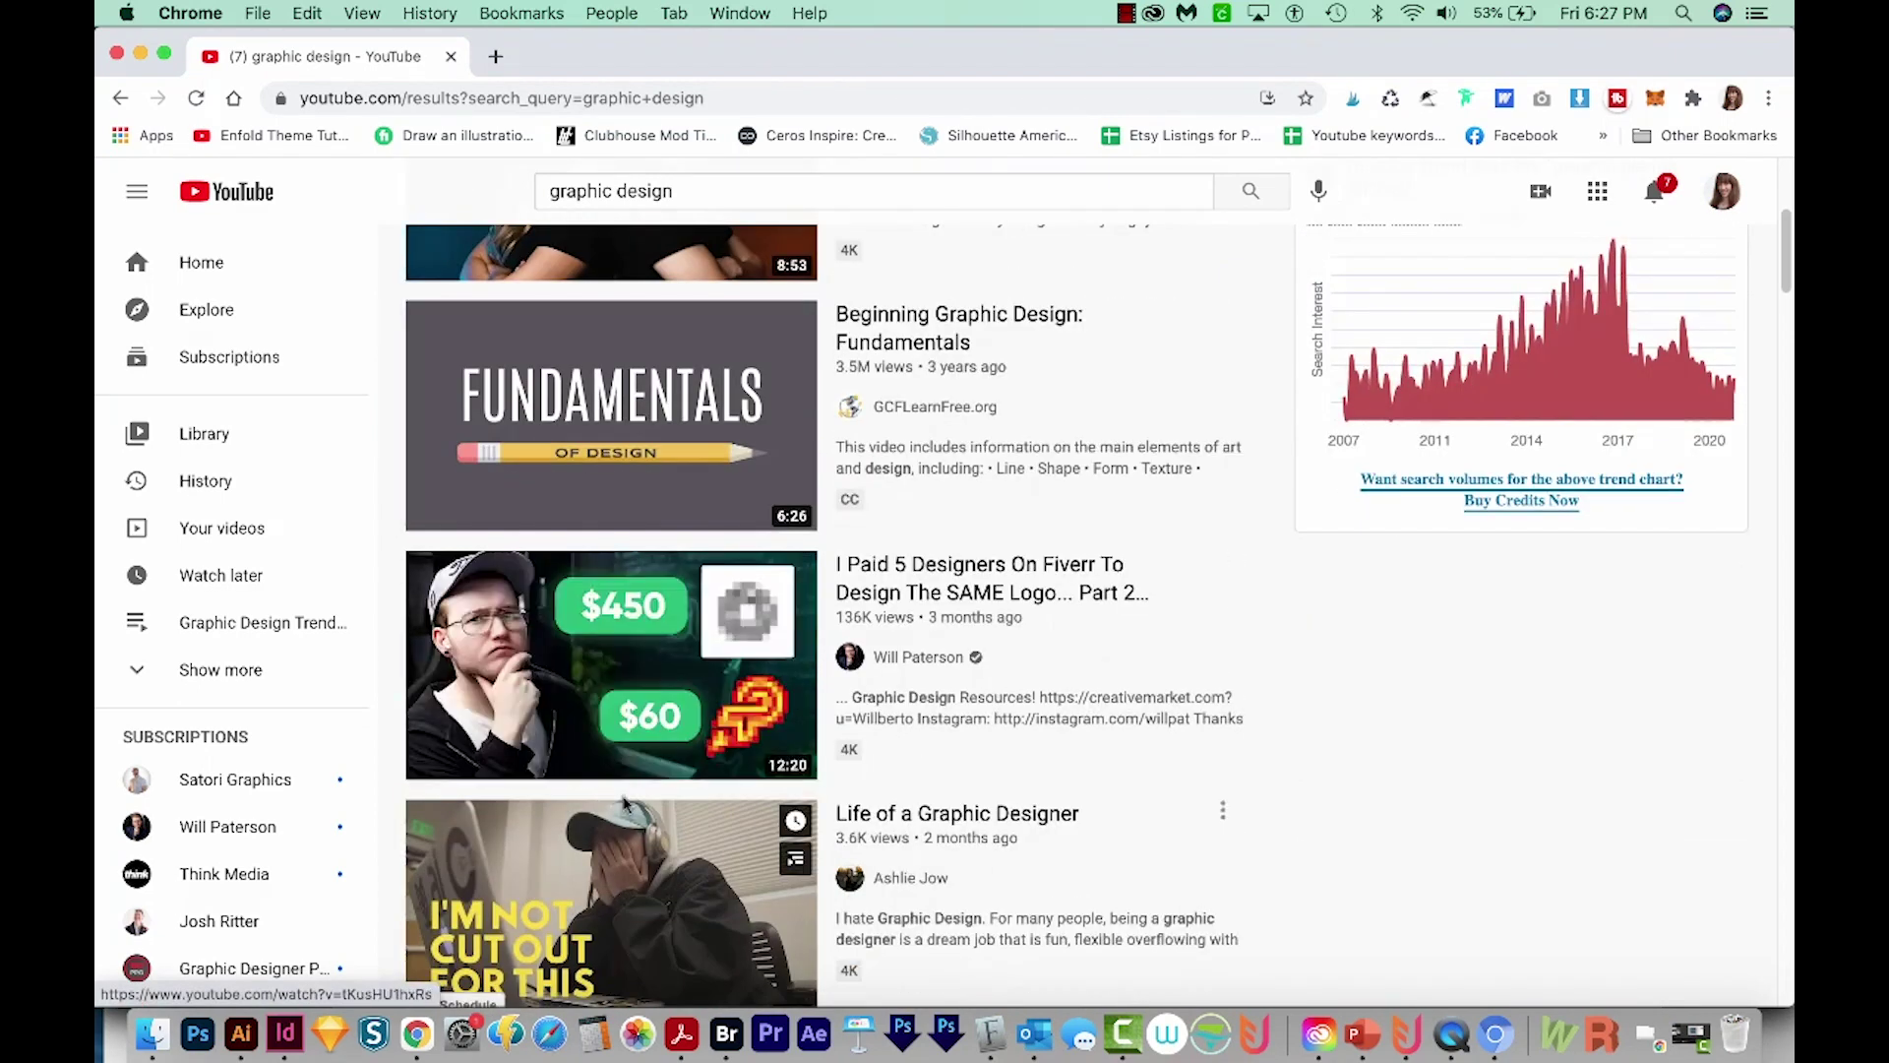
pyautogui.scroll(-3, 622, 802)
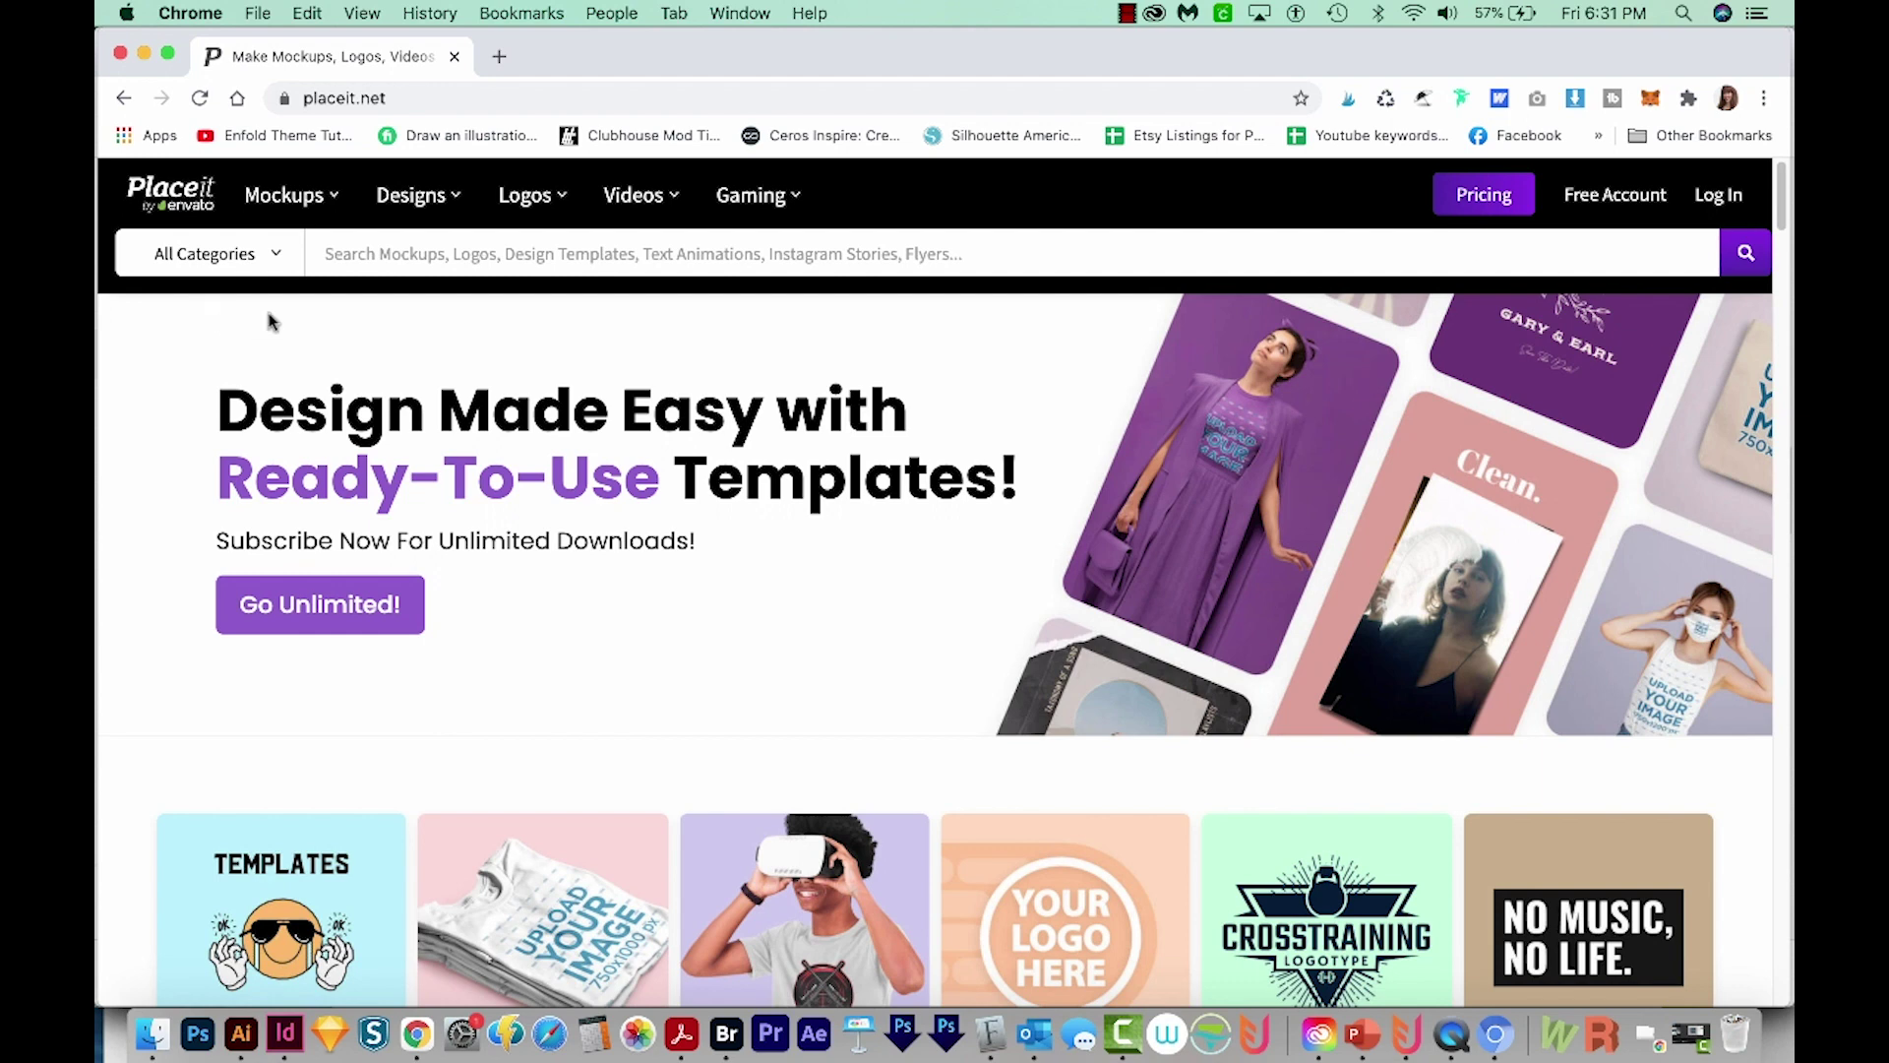
pyautogui.moveTo(286, 194)
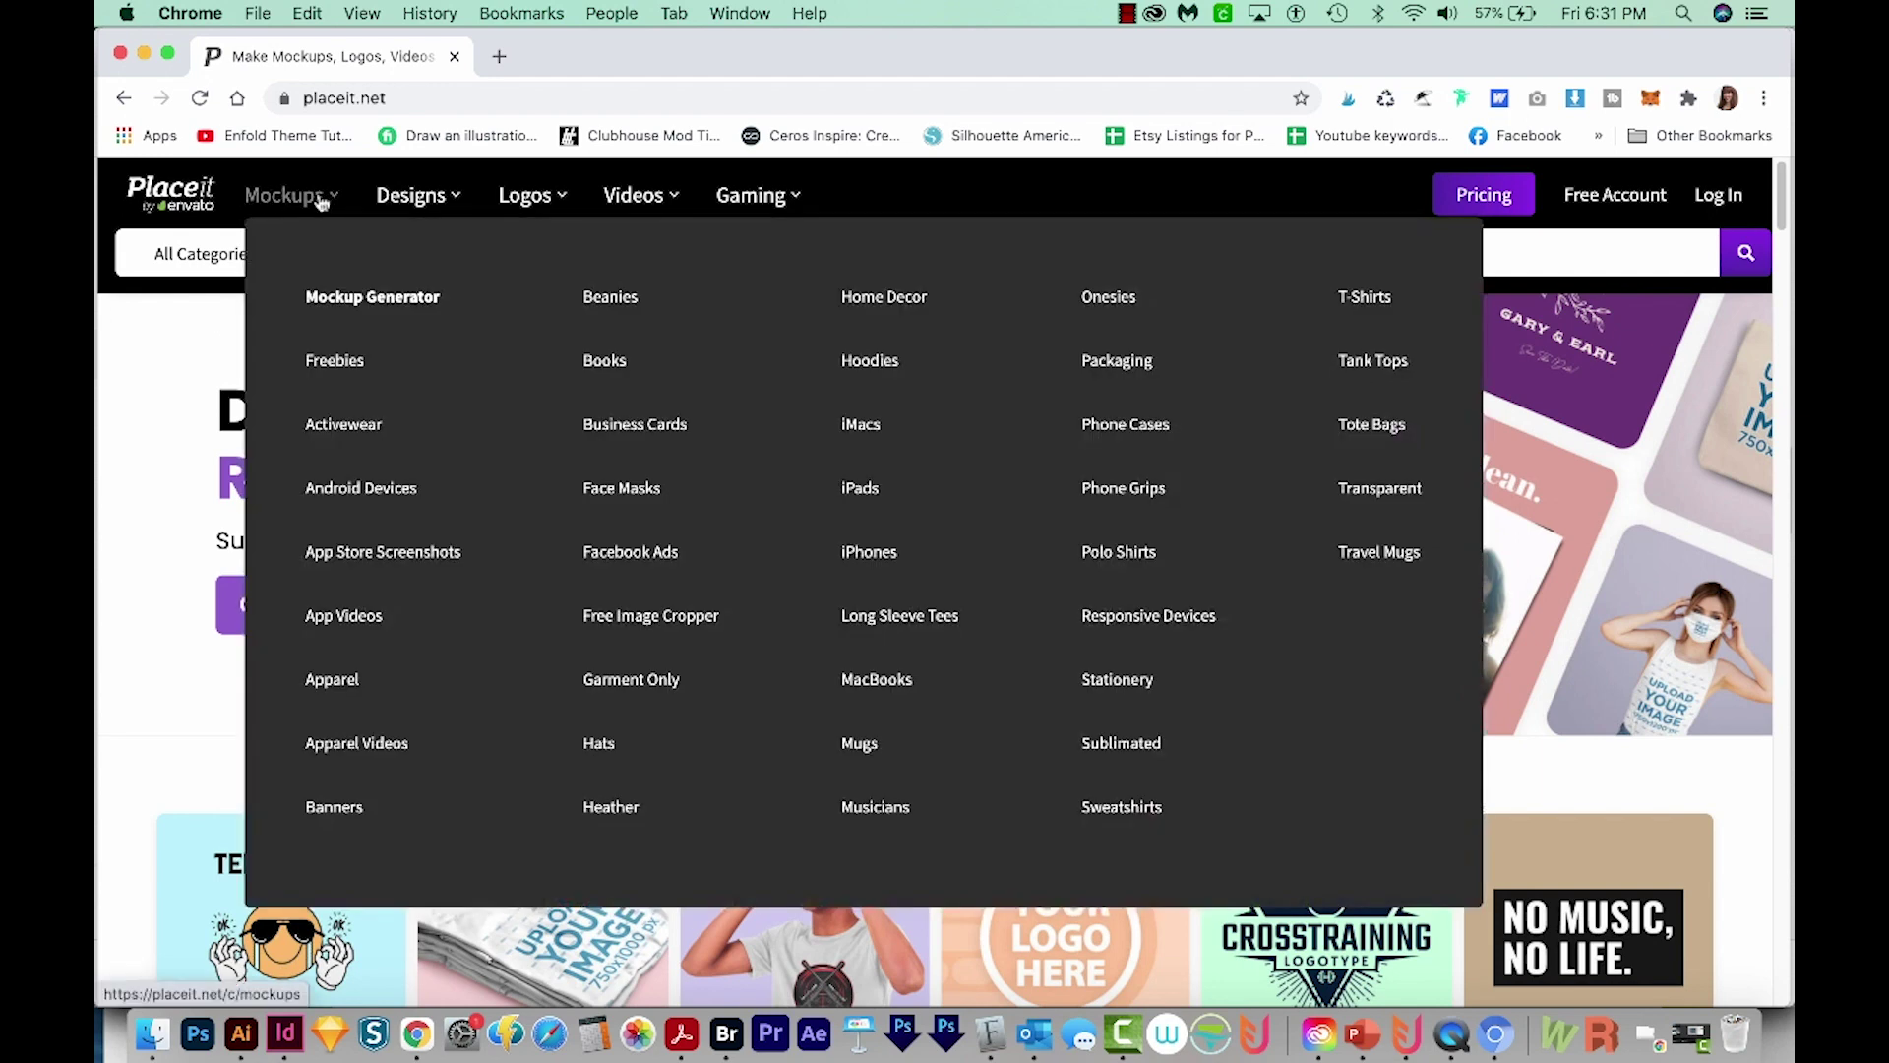
# Open the free sunglasses long-sleeve tee mockup from Placeit Freebies and show Insert Image options
pyautogui.click(336, 360)
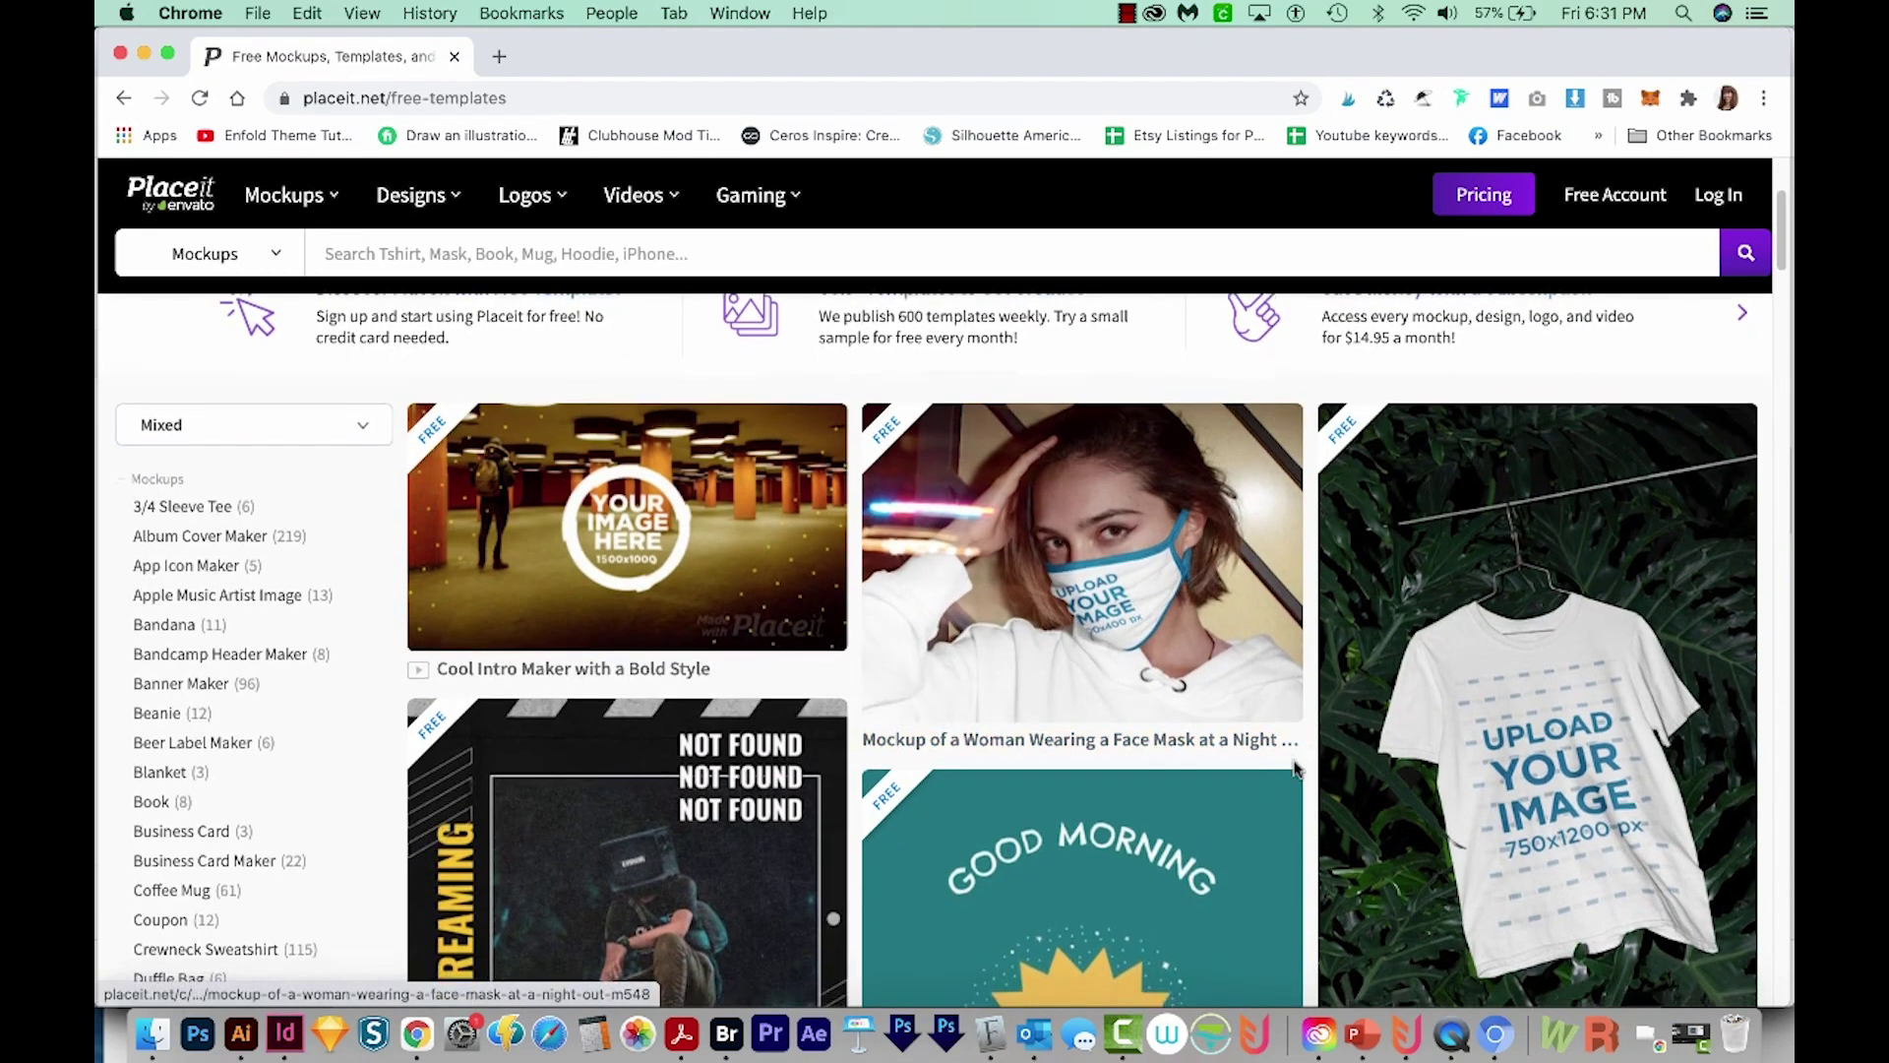
pyautogui.scroll(-1, 1297, 771)
pyautogui.scroll(-4, 1299, 767)
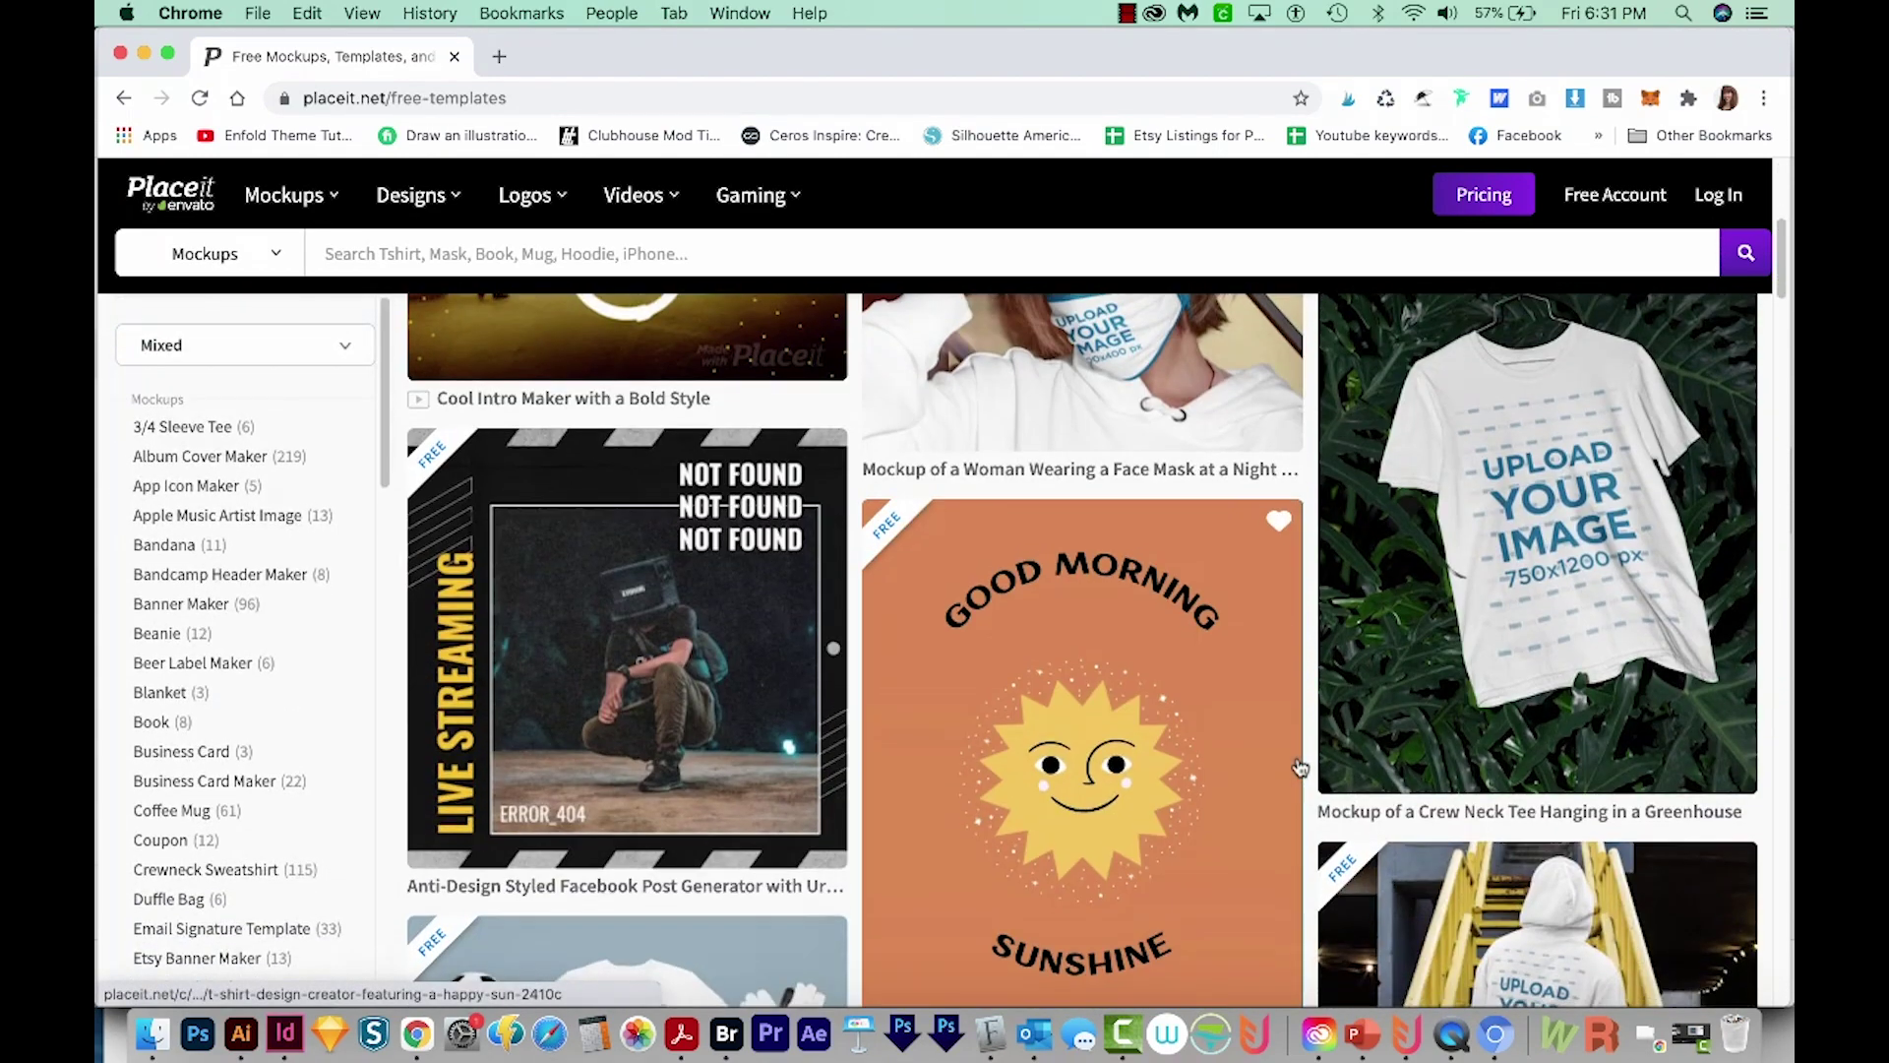
pyautogui.scroll(-3, 1279, 758)
pyautogui.scroll(-3, 1250, 748)
pyautogui.scroll(-4, 1213, 732)
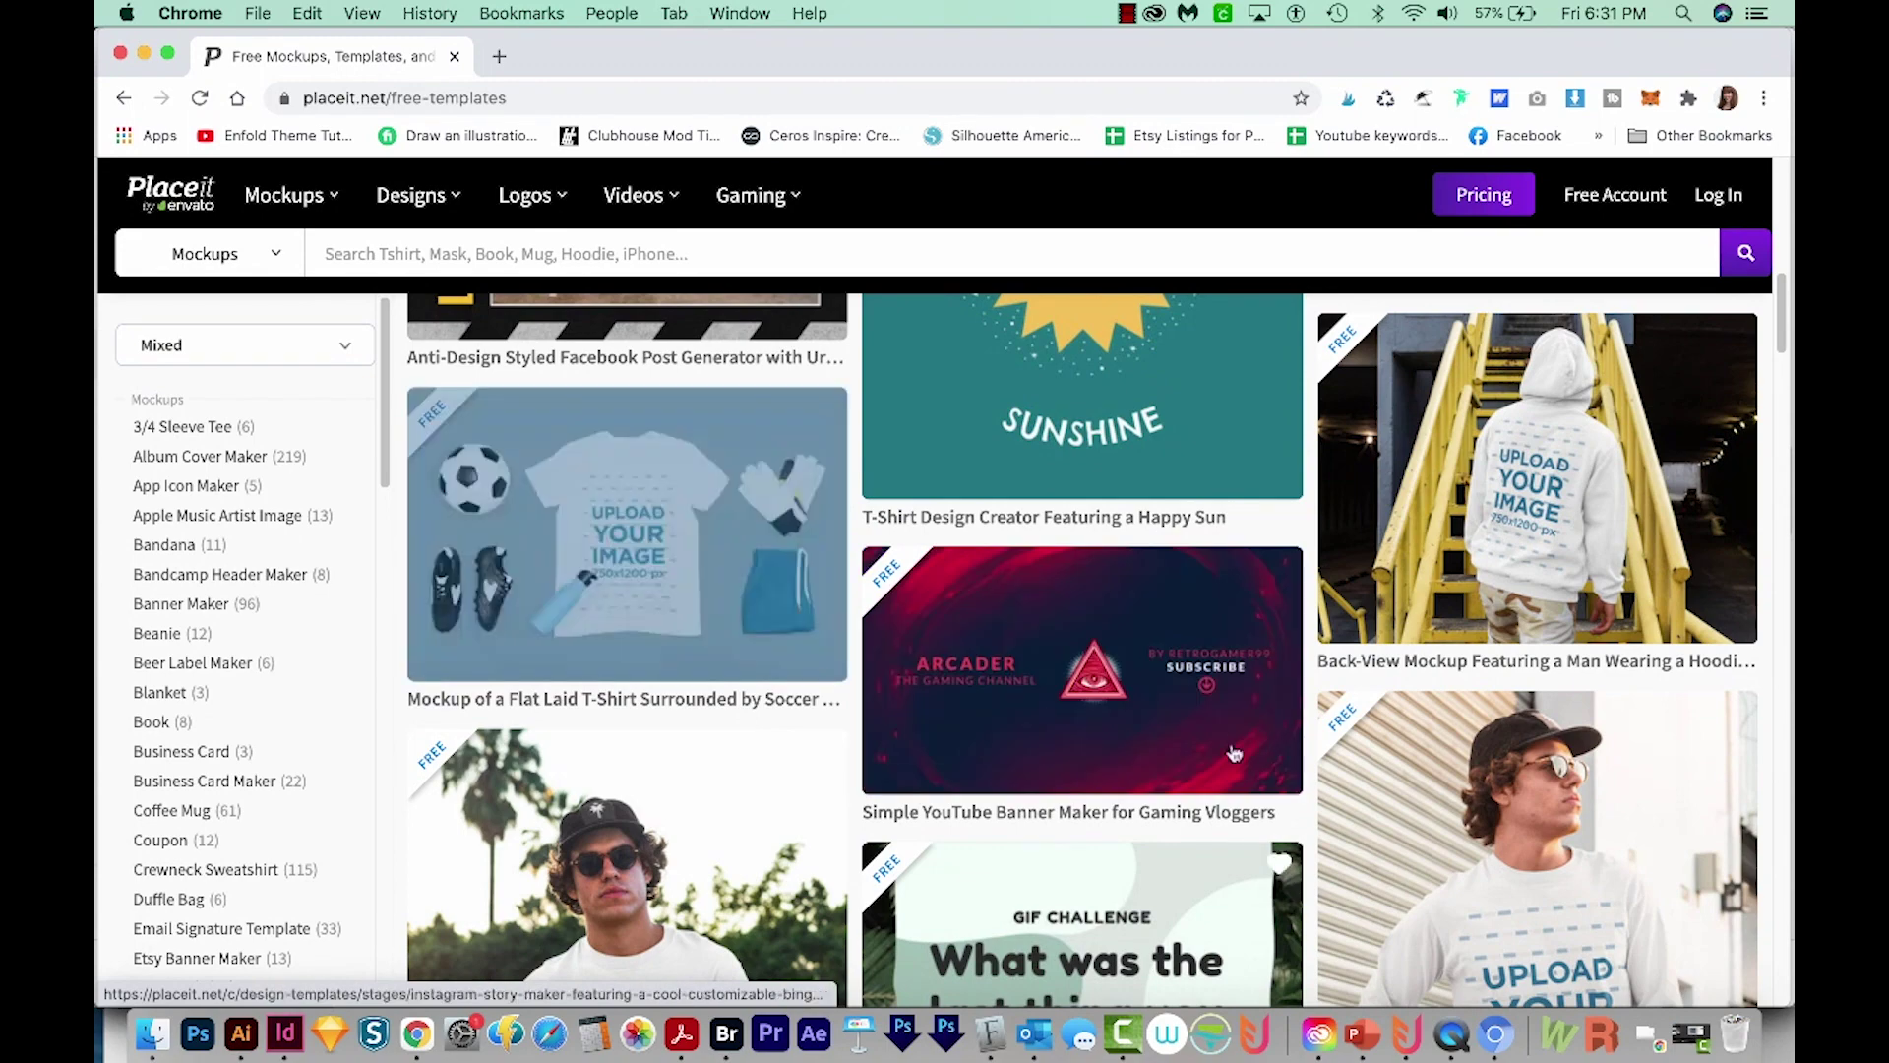
pyautogui.scroll(-6, 1476, 738)
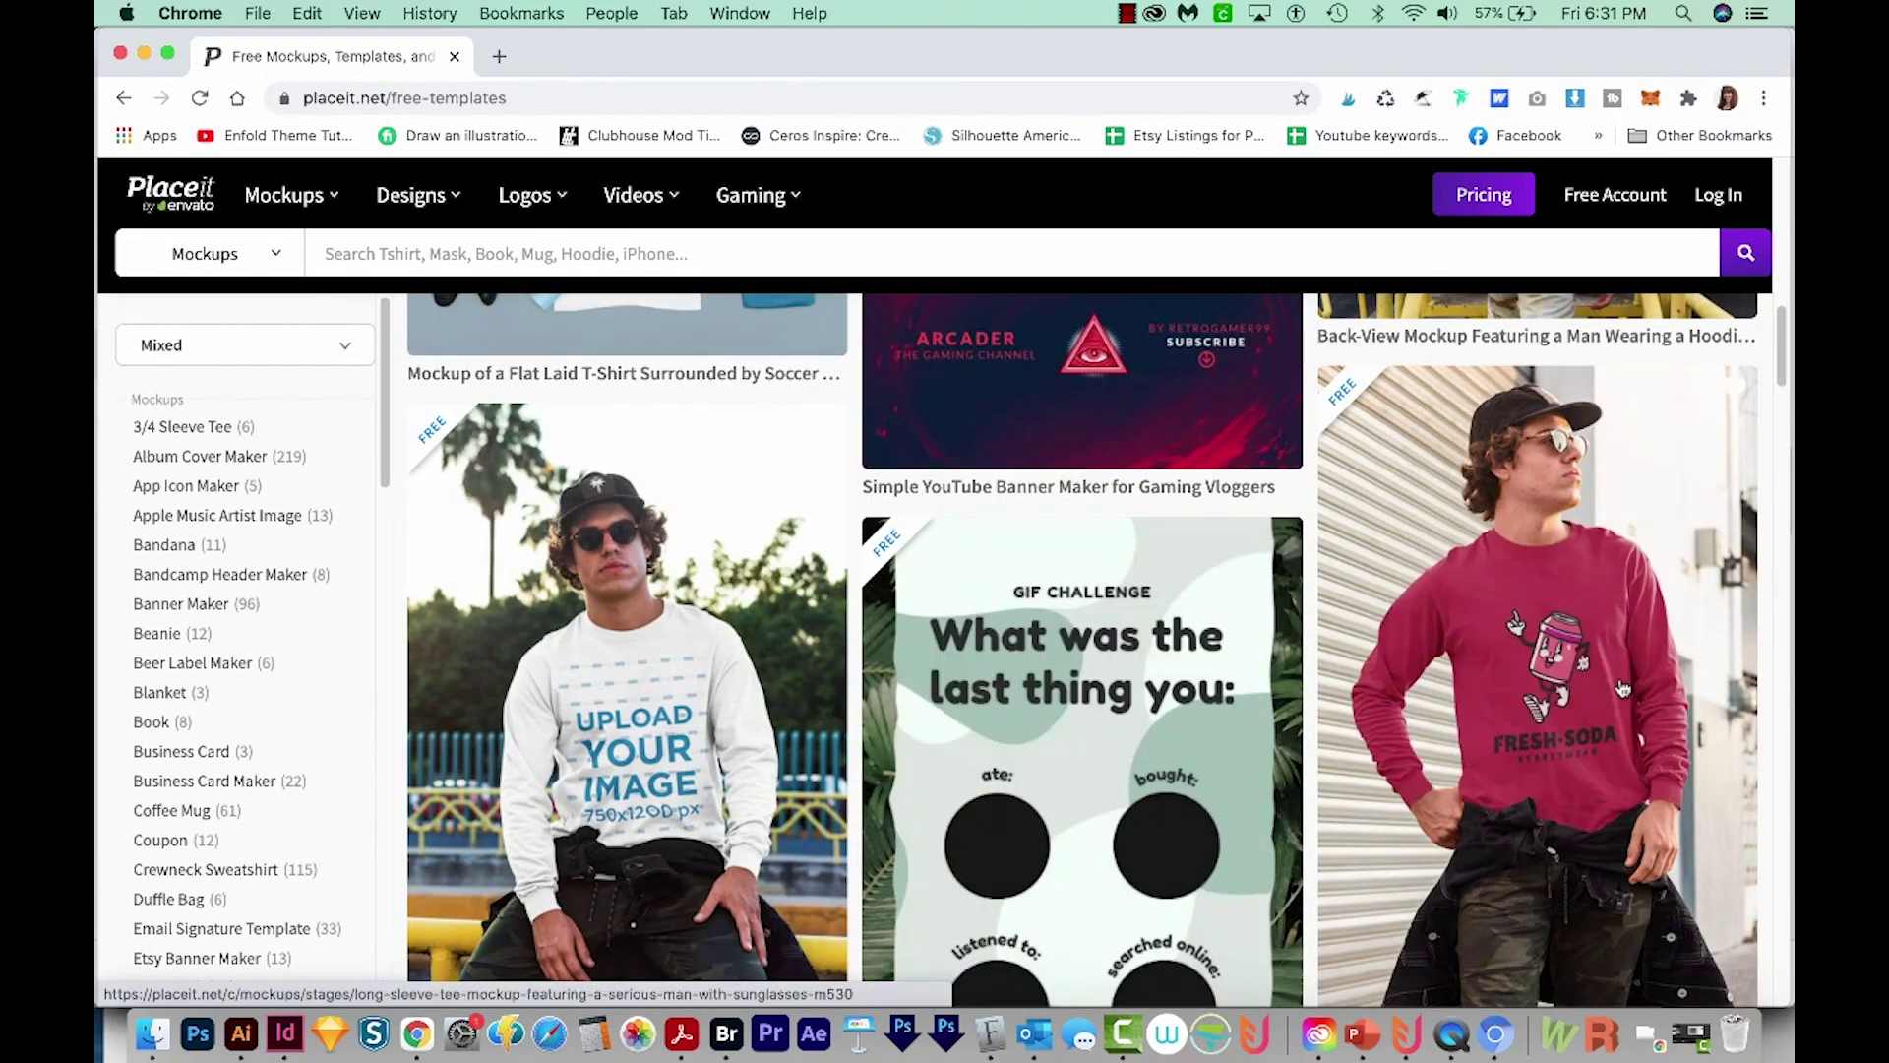
pyautogui.click(1503, 741)
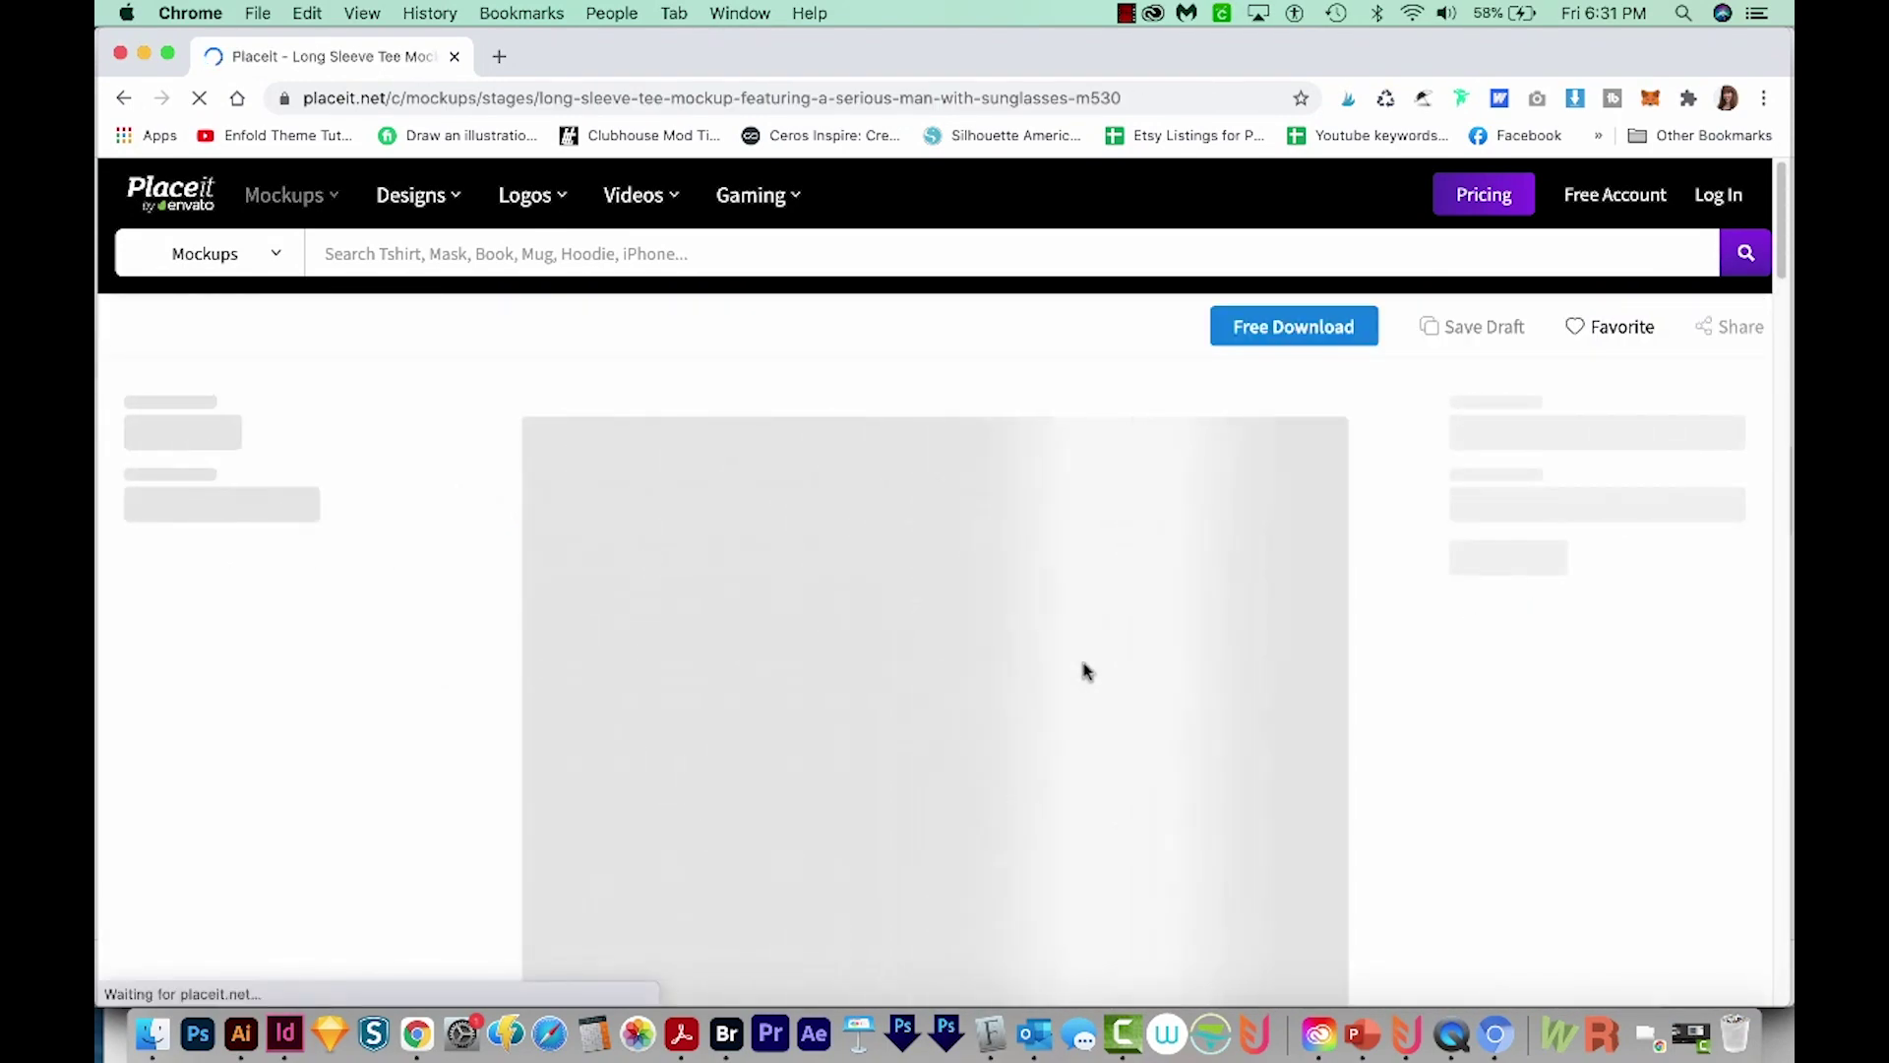
pyautogui.click(293, 537)
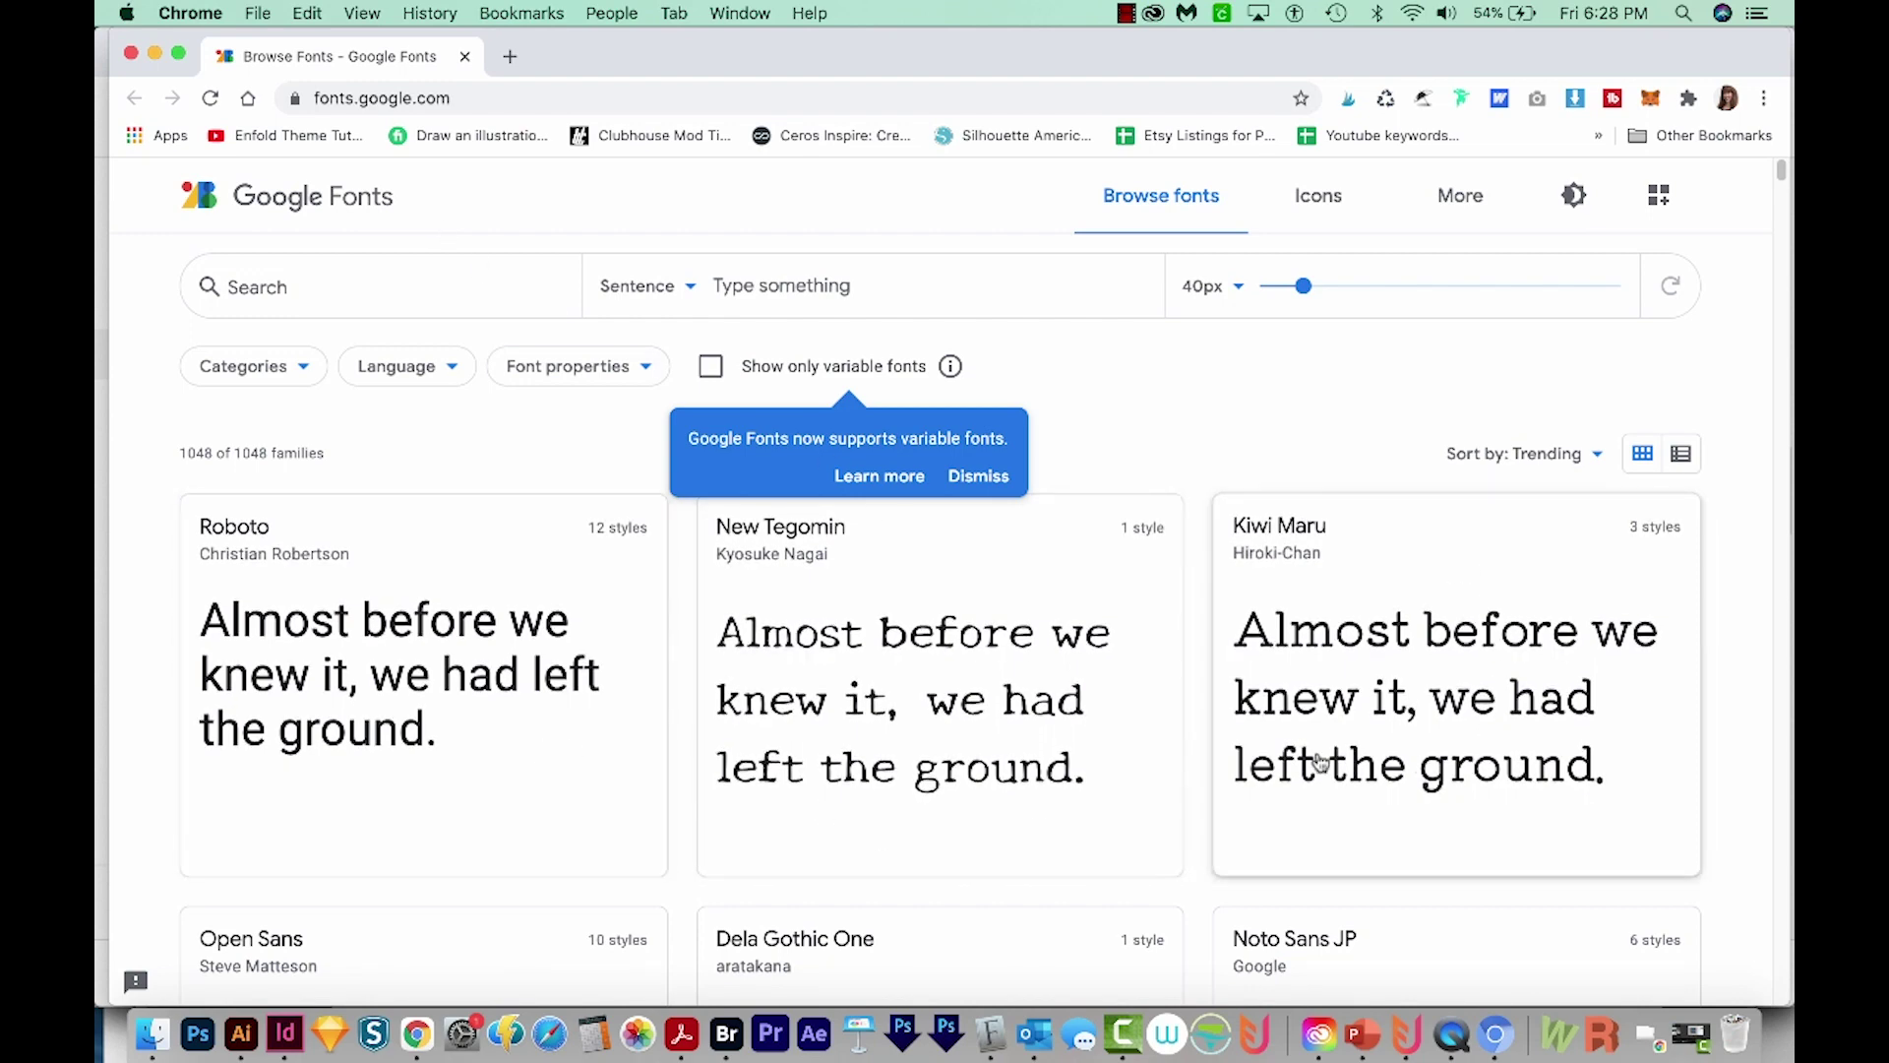
pyautogui.scroll(-3, 1446, 753)
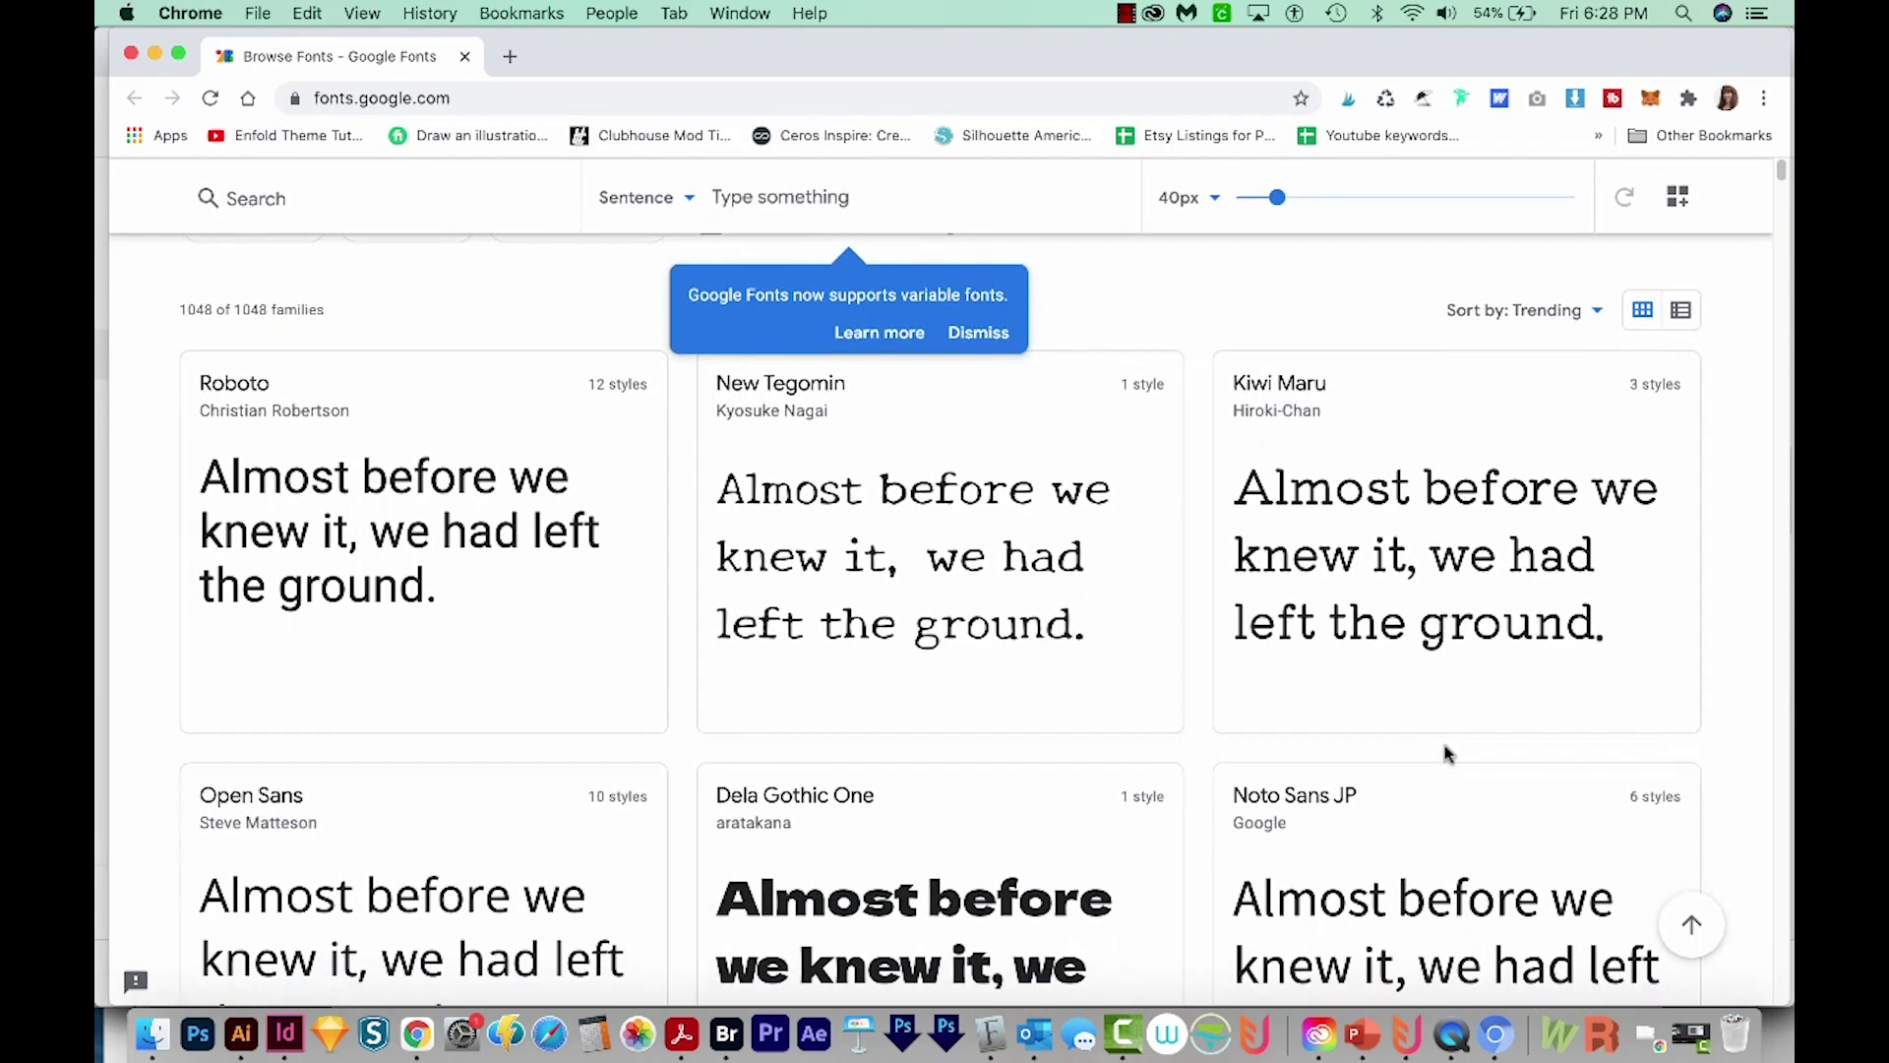
pyautogui.scroll(-3, 1446, 753)
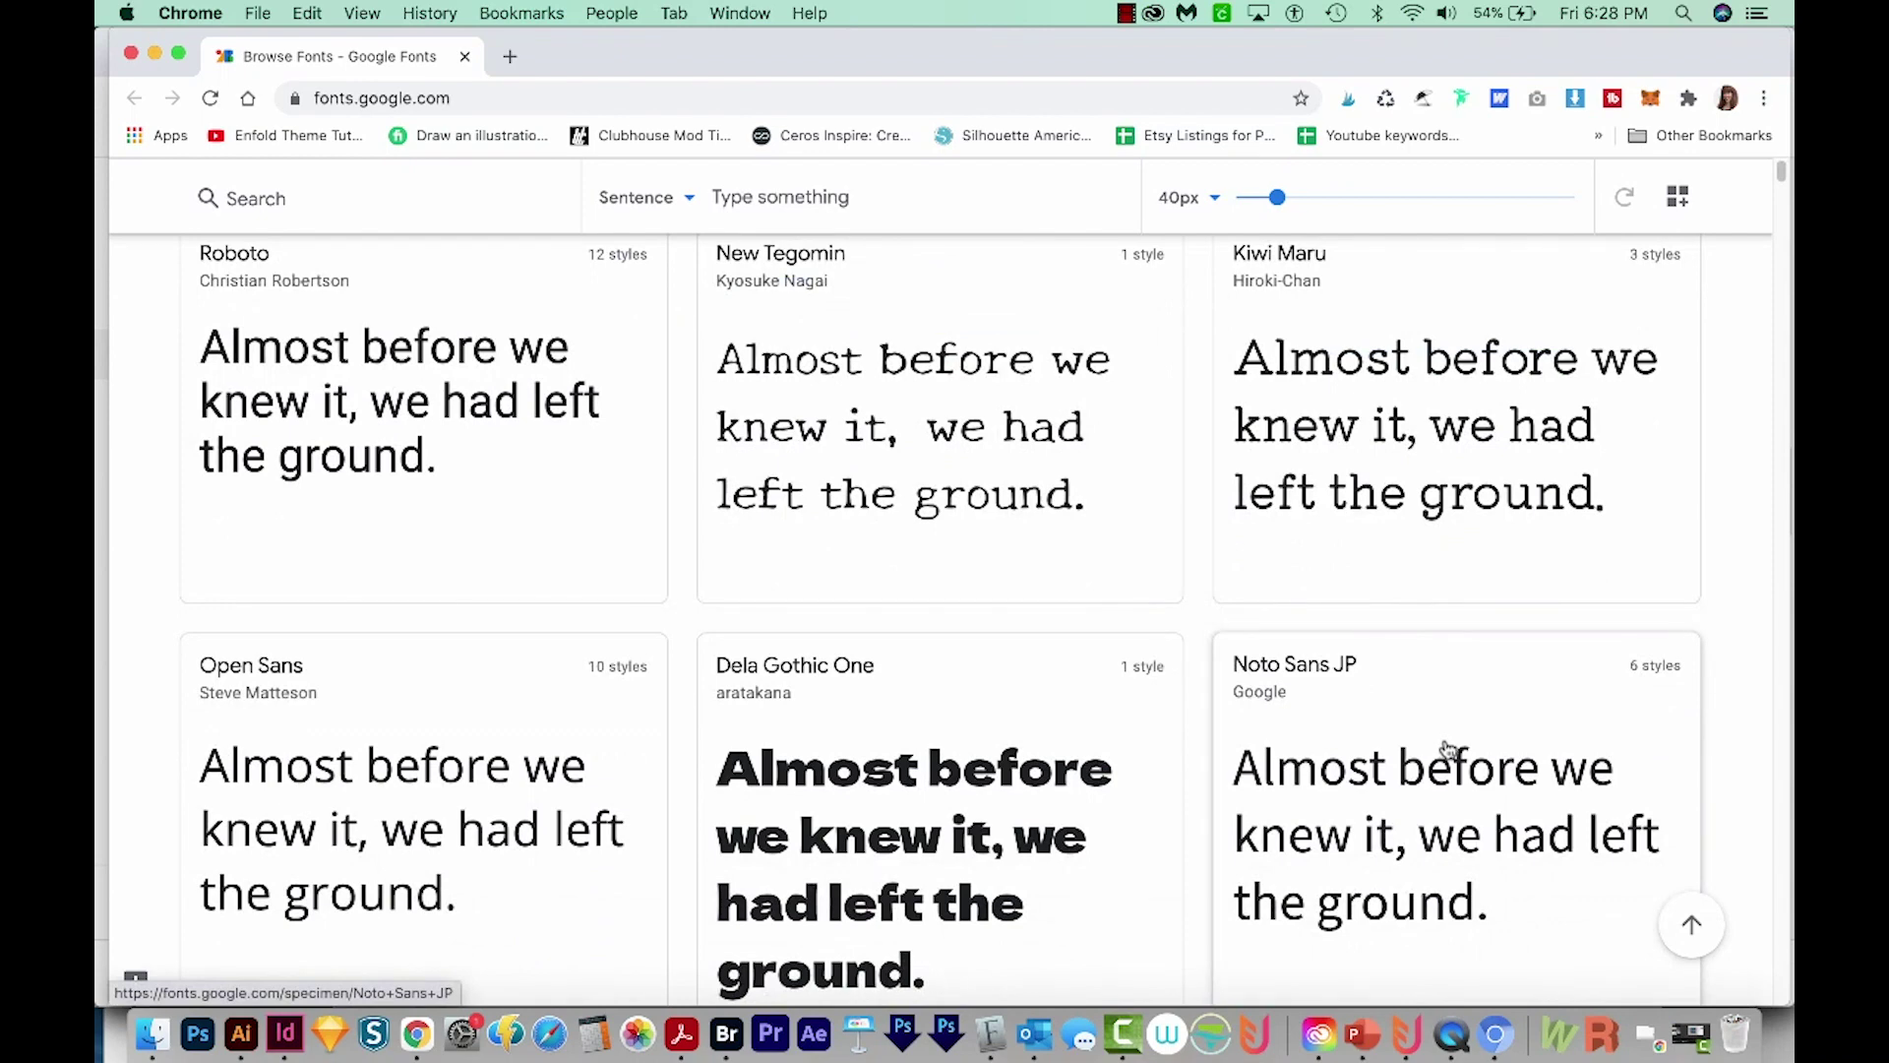
pyautogui.scroll(-5, 1446, 750)
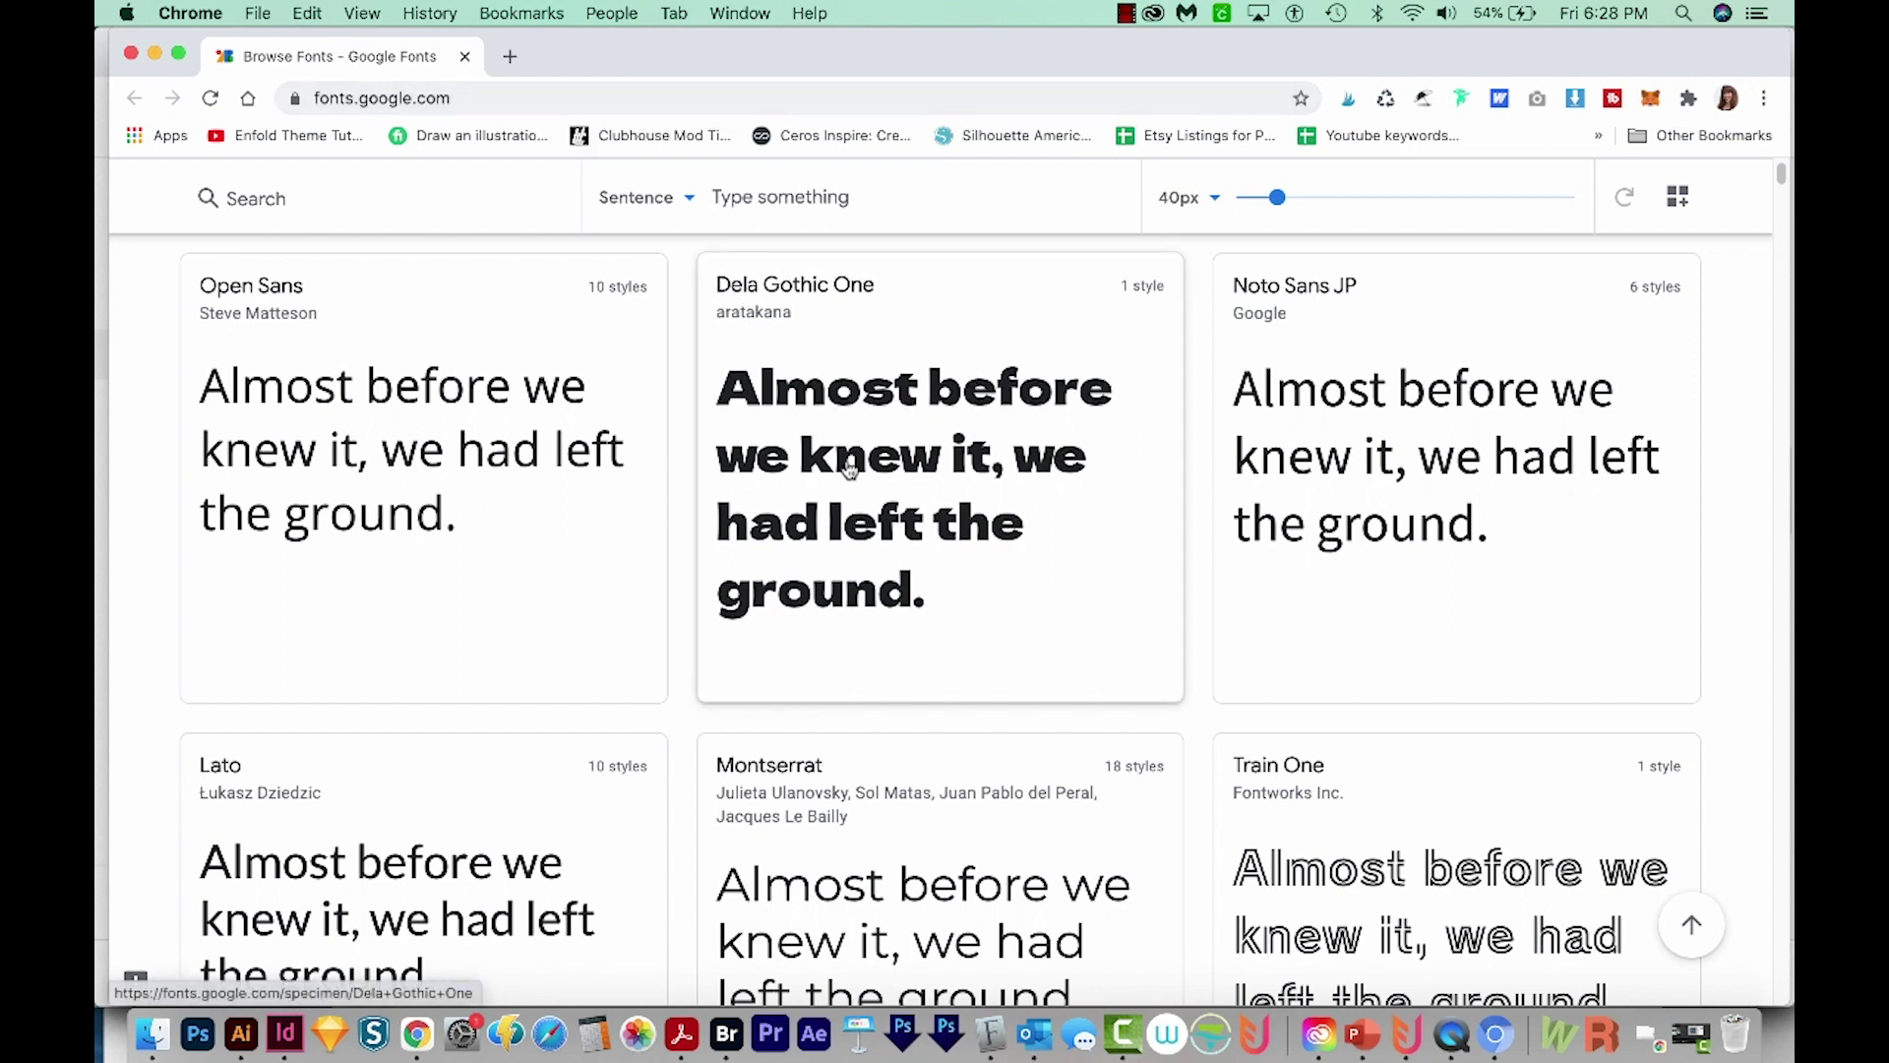
pyautogui.scroll(8, 485, 548)
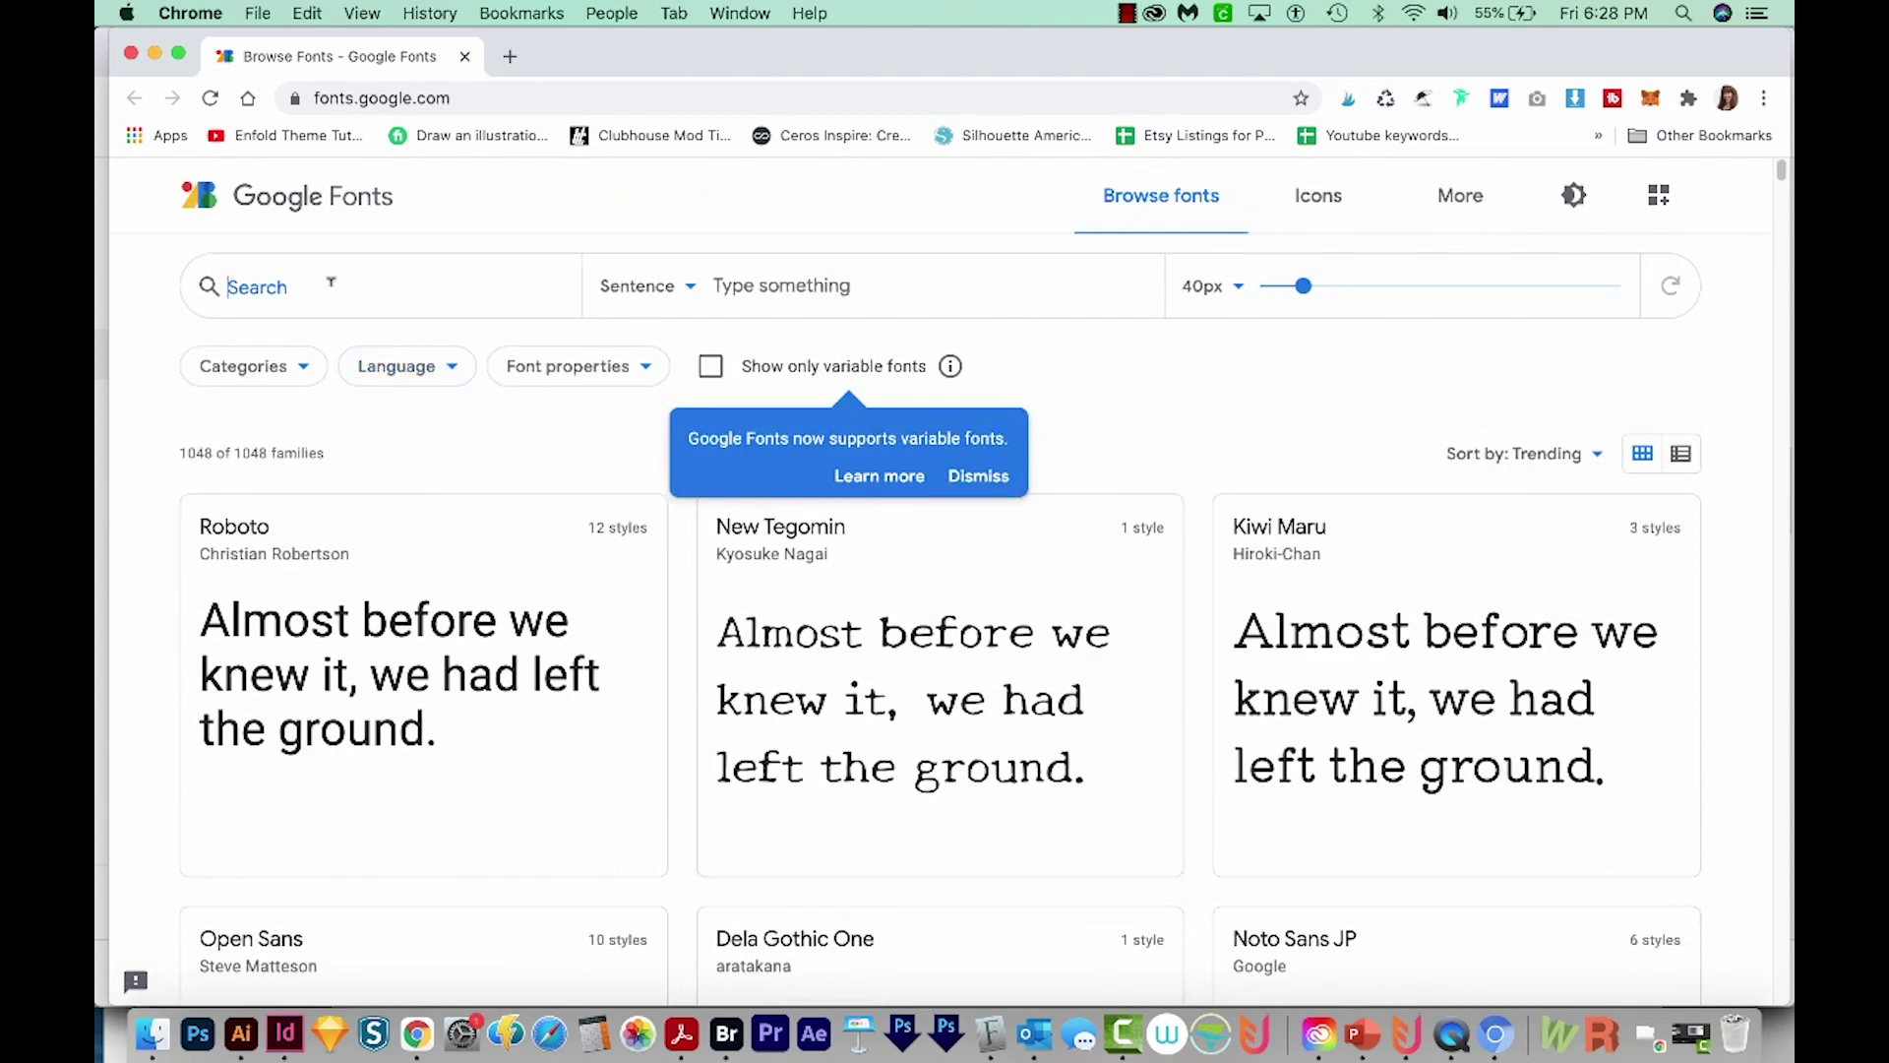
pyautogui.click(1314, 783)
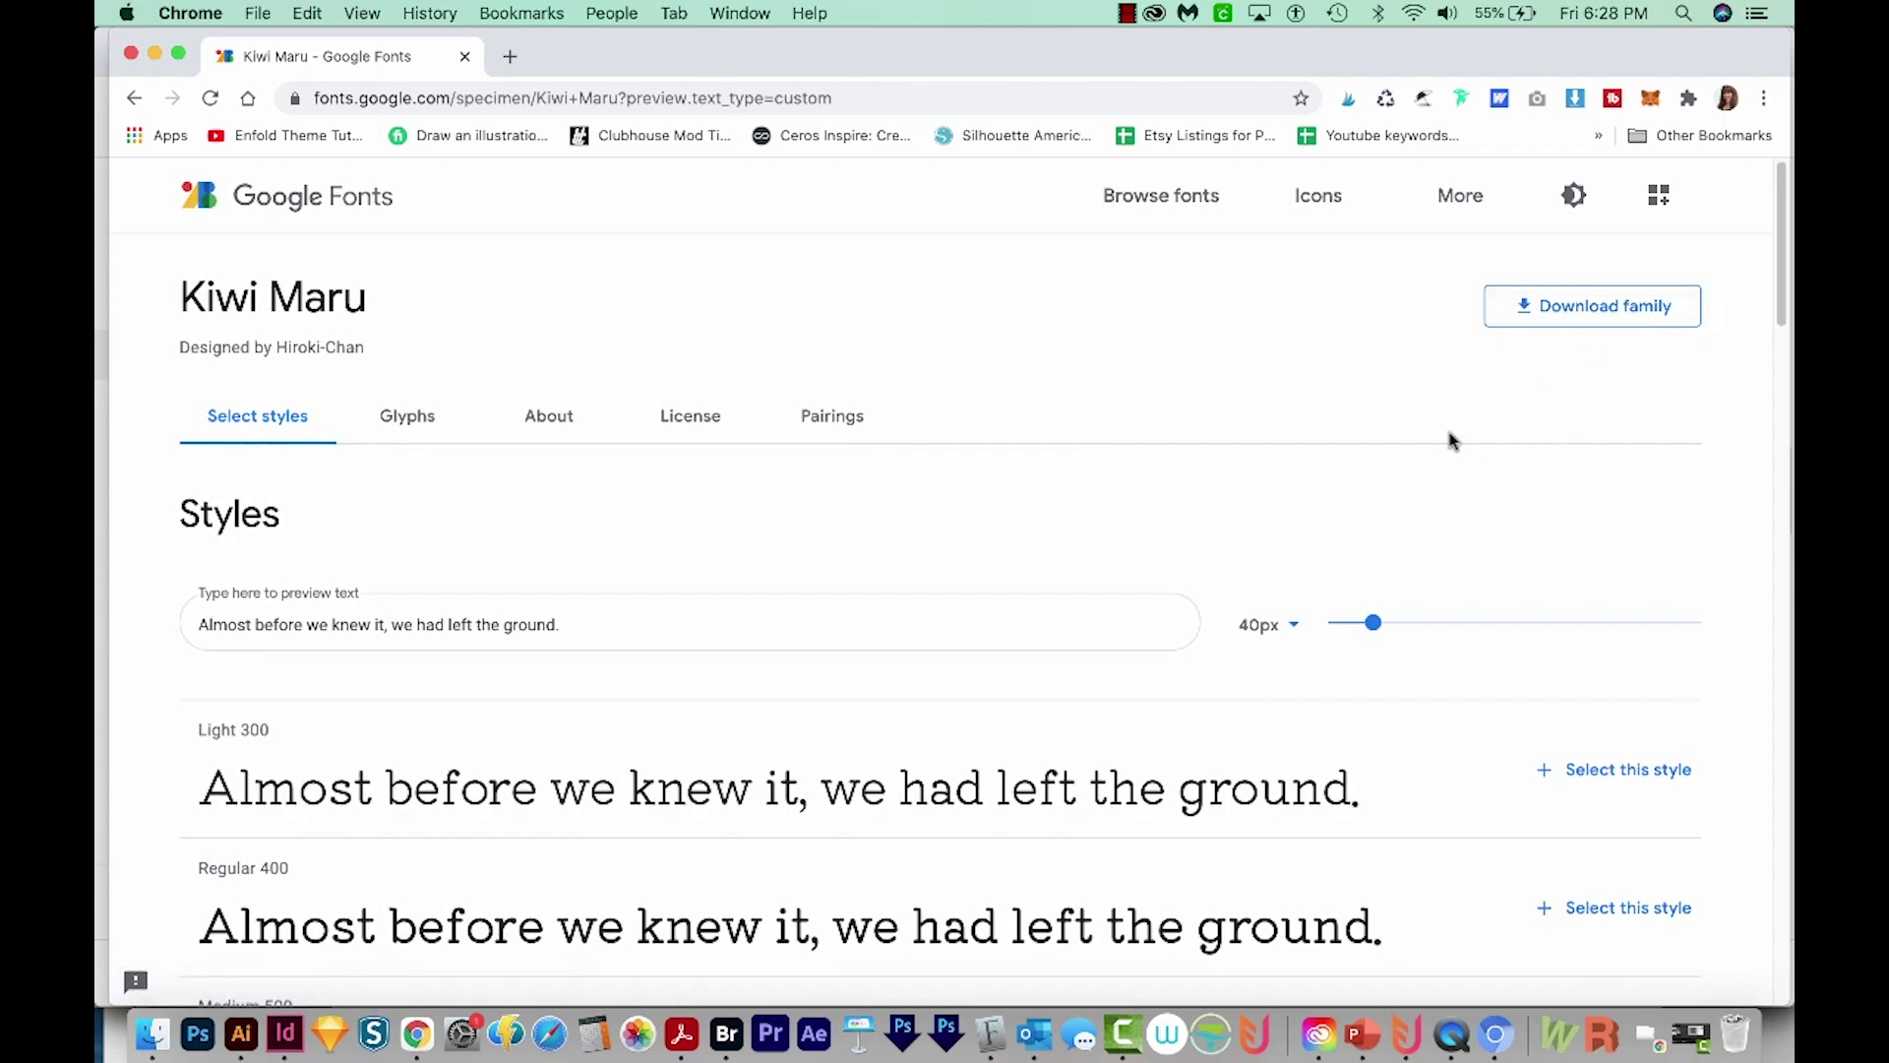
pyautogui.press('super+bracketleft')
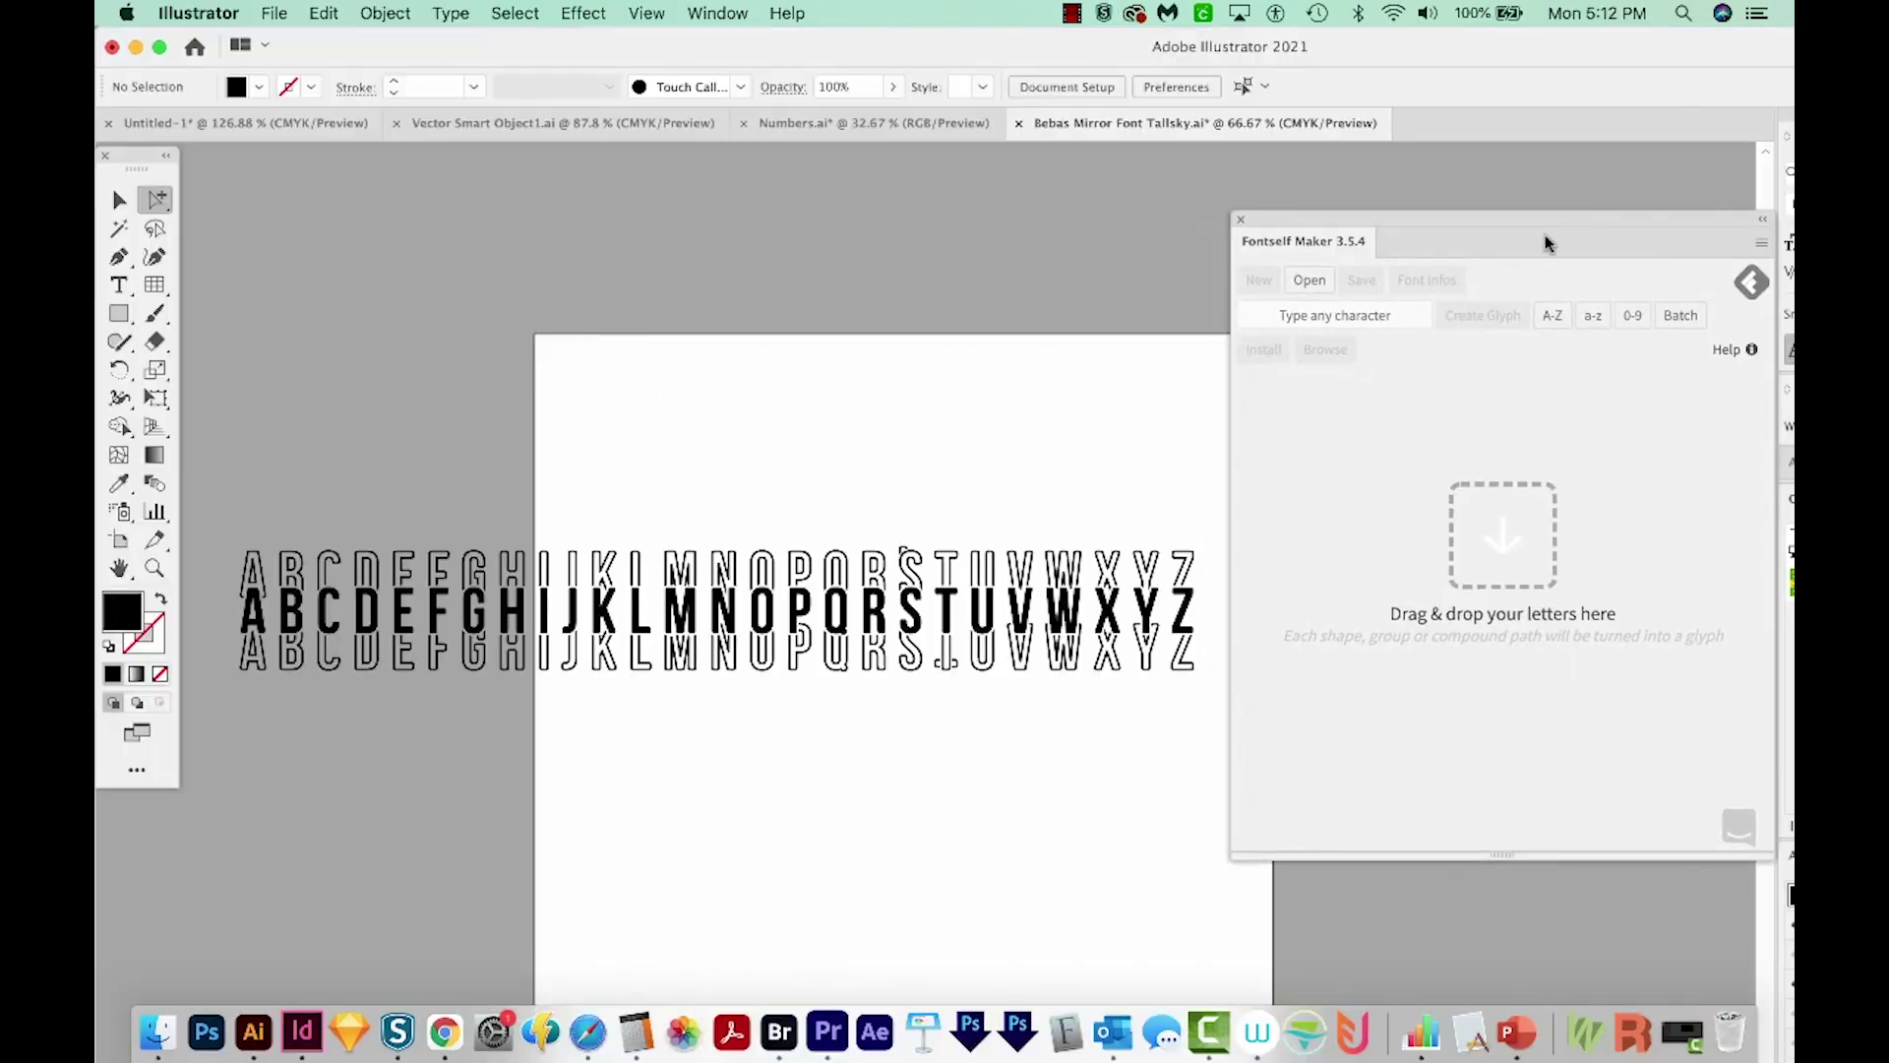
# Drop the row of letter artwork into Fontself Maker as letter glyphs
pyautogui.moveTo(1183, 536); pyautogui.dragTo(198, 729)
pyautogui.press('v')
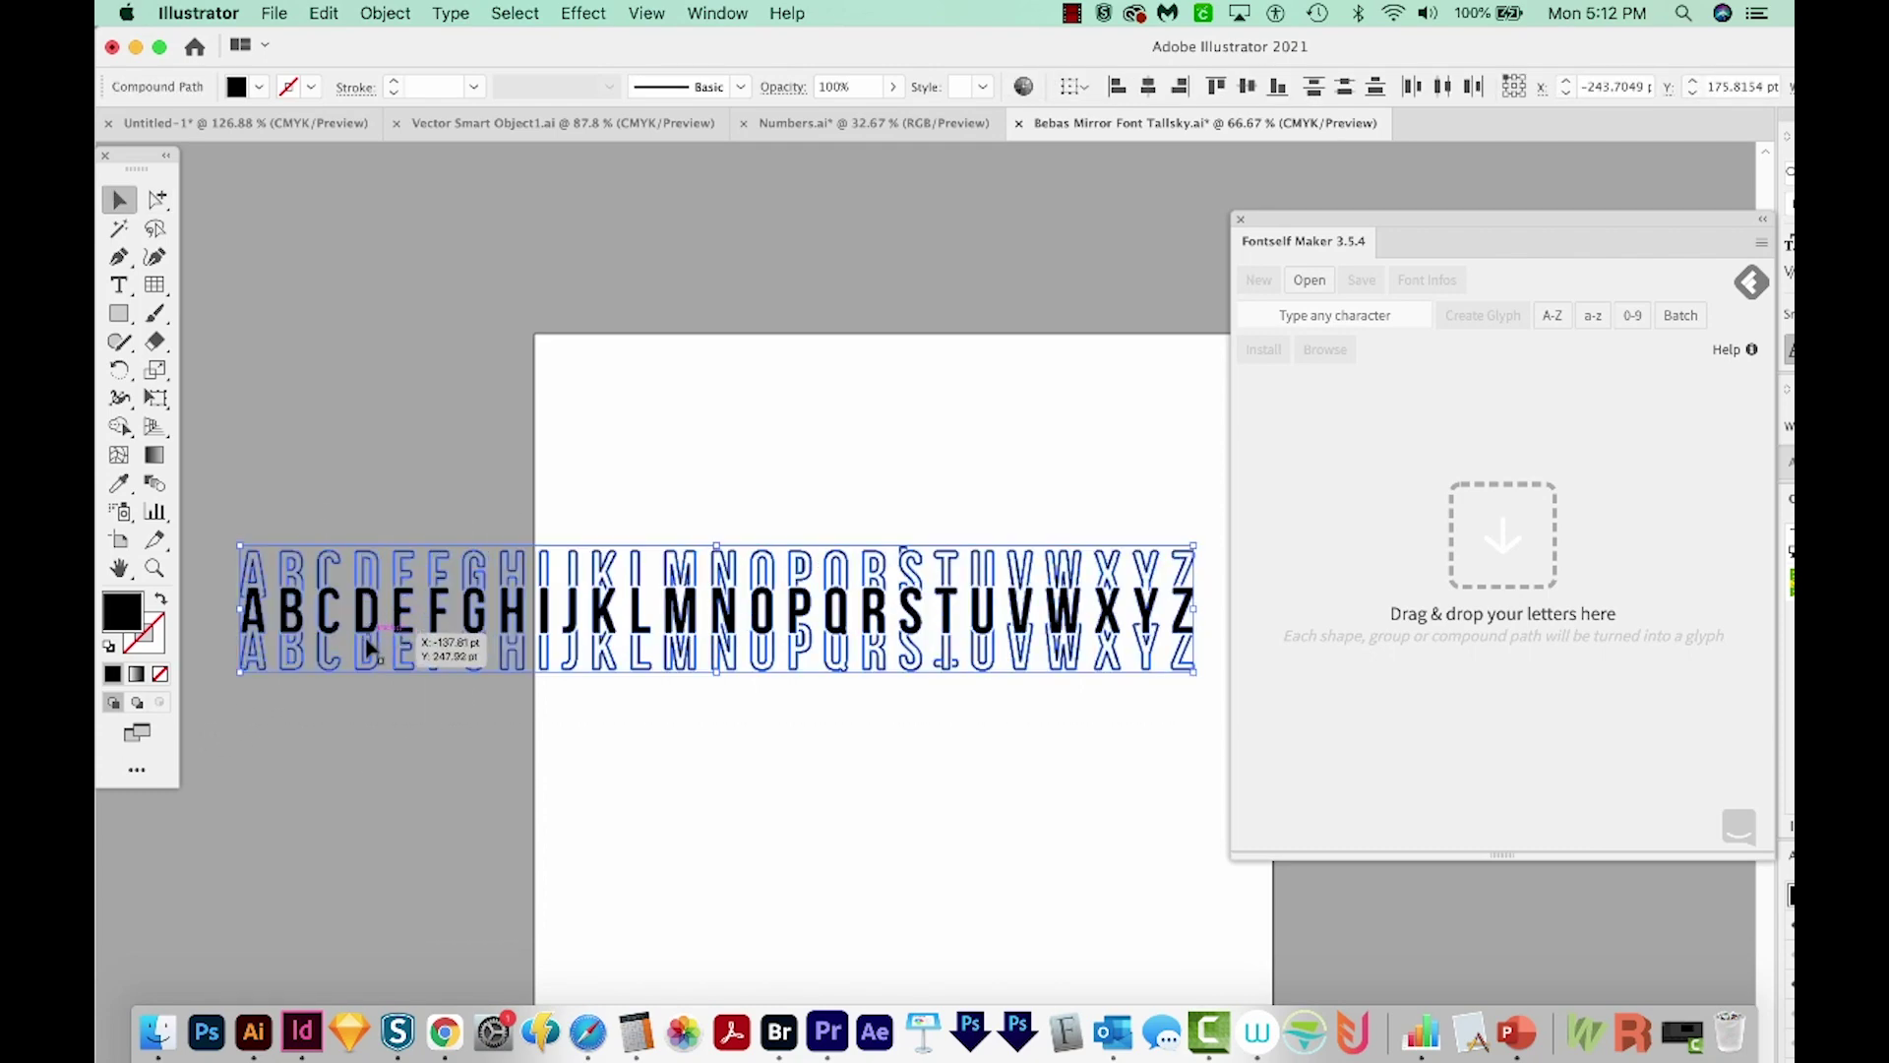
pyautogui.moveTo(405, 615)
pyautogui.mouseDown()
pyautogui.moveTo(1200, 546)
pyautogui.moveTo(1456, 393)
pyautogui.mouseUp()
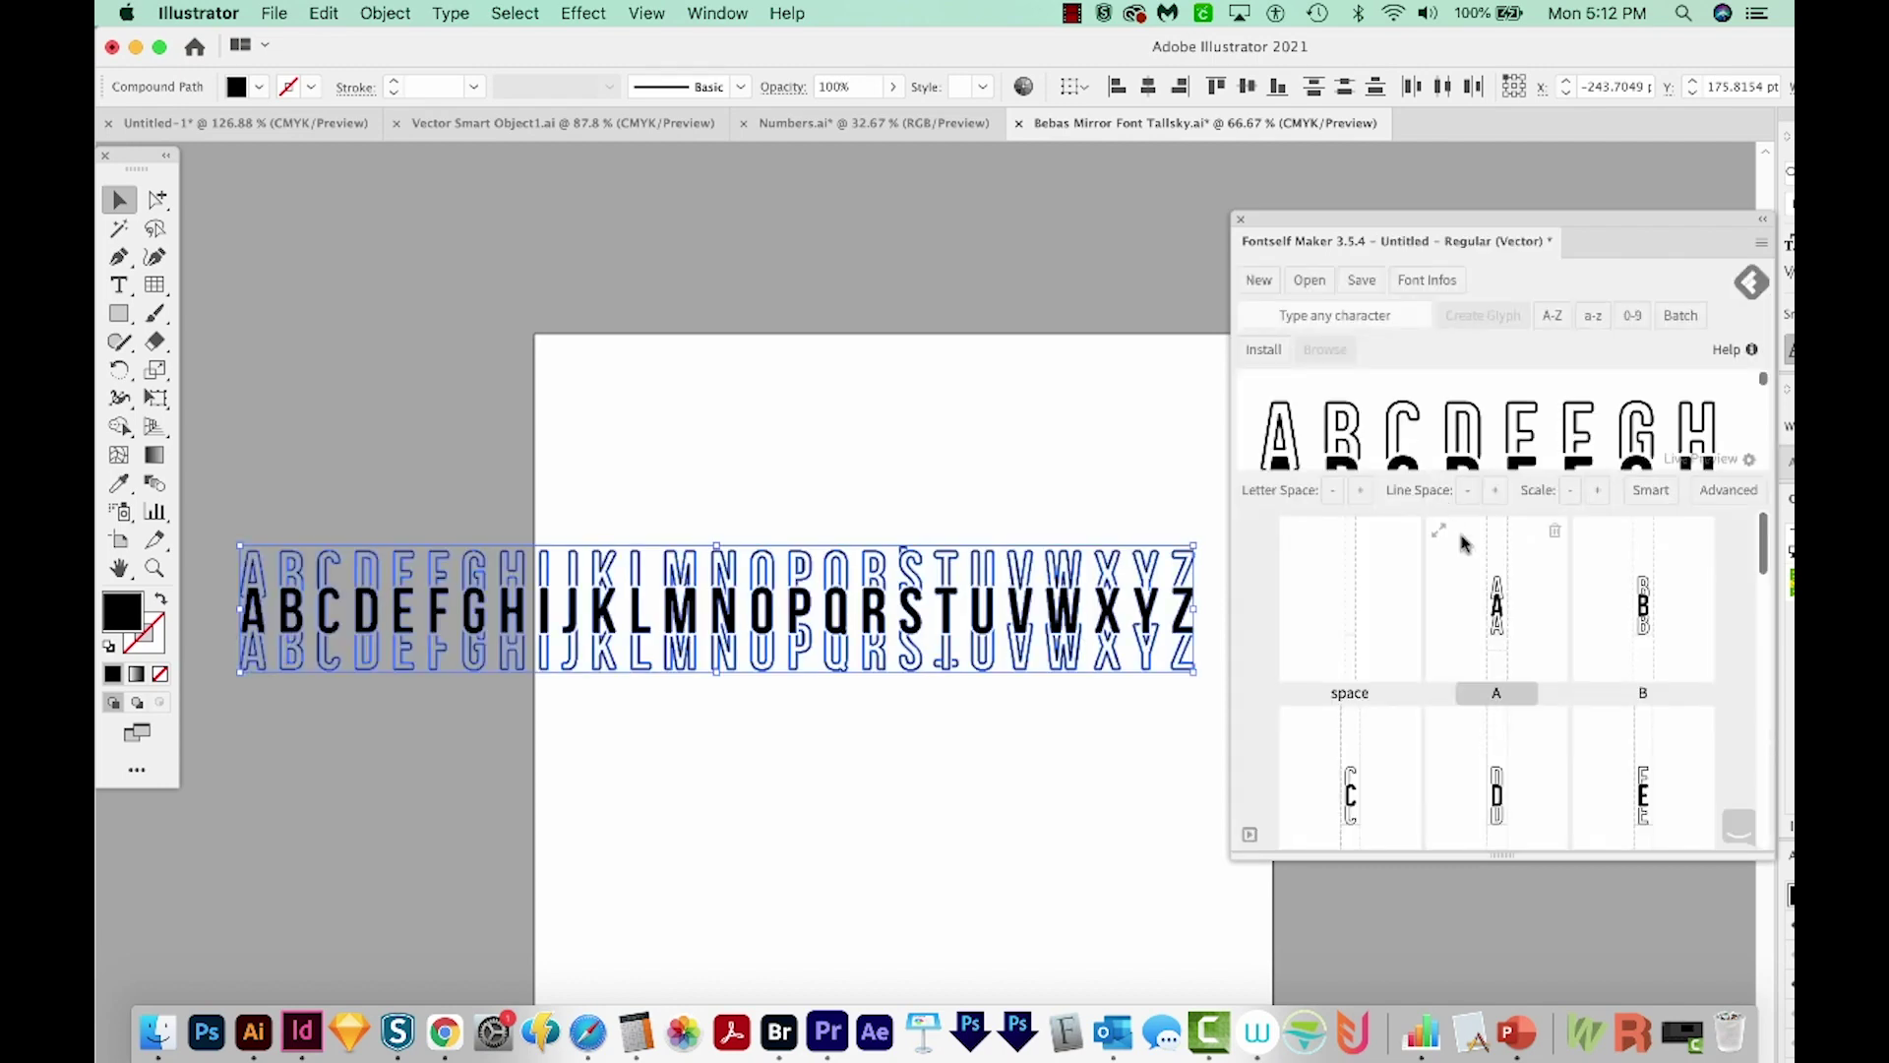
# Move the Fontself panel aside, then open and cancel the font naming dialog
pyautogui.moveTo(1572, 224); pyautogui.dragTo(1129, 163)
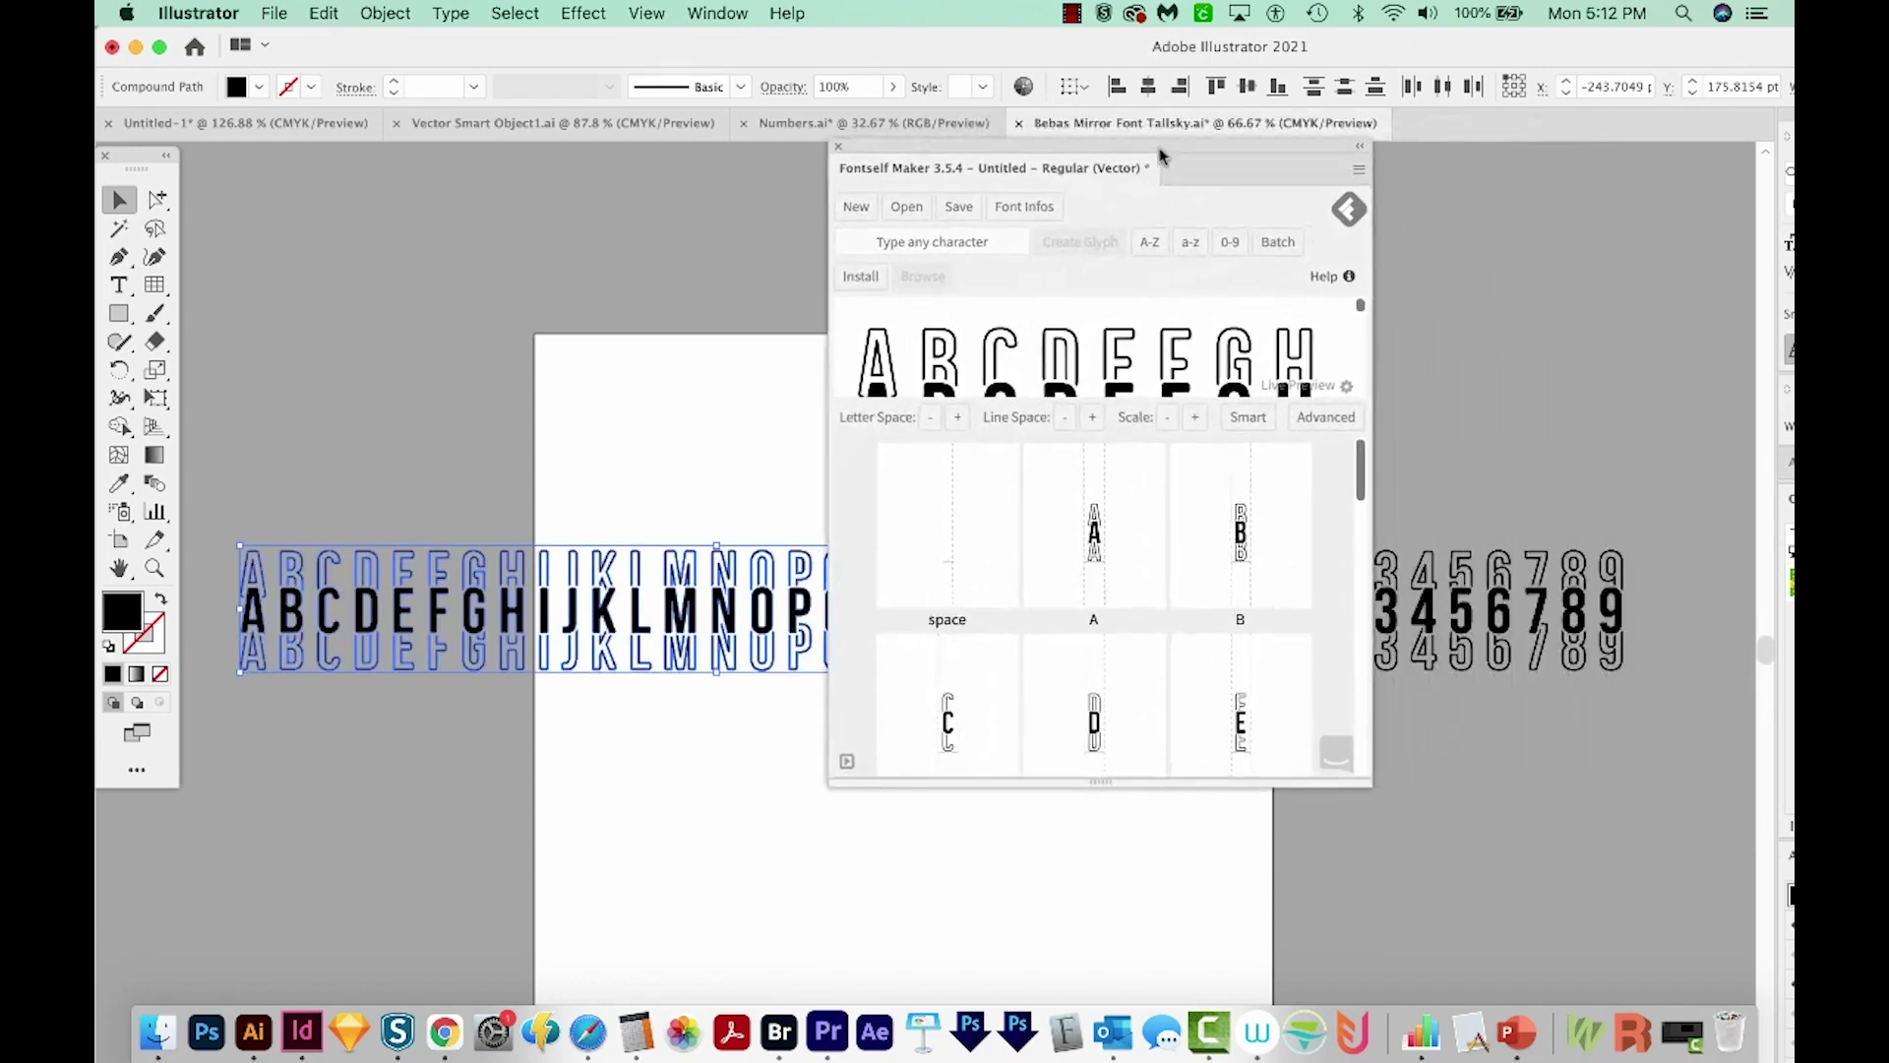
pyautogui.moveTo(1322, 485); pyautogui.dragTo(1266, 612)
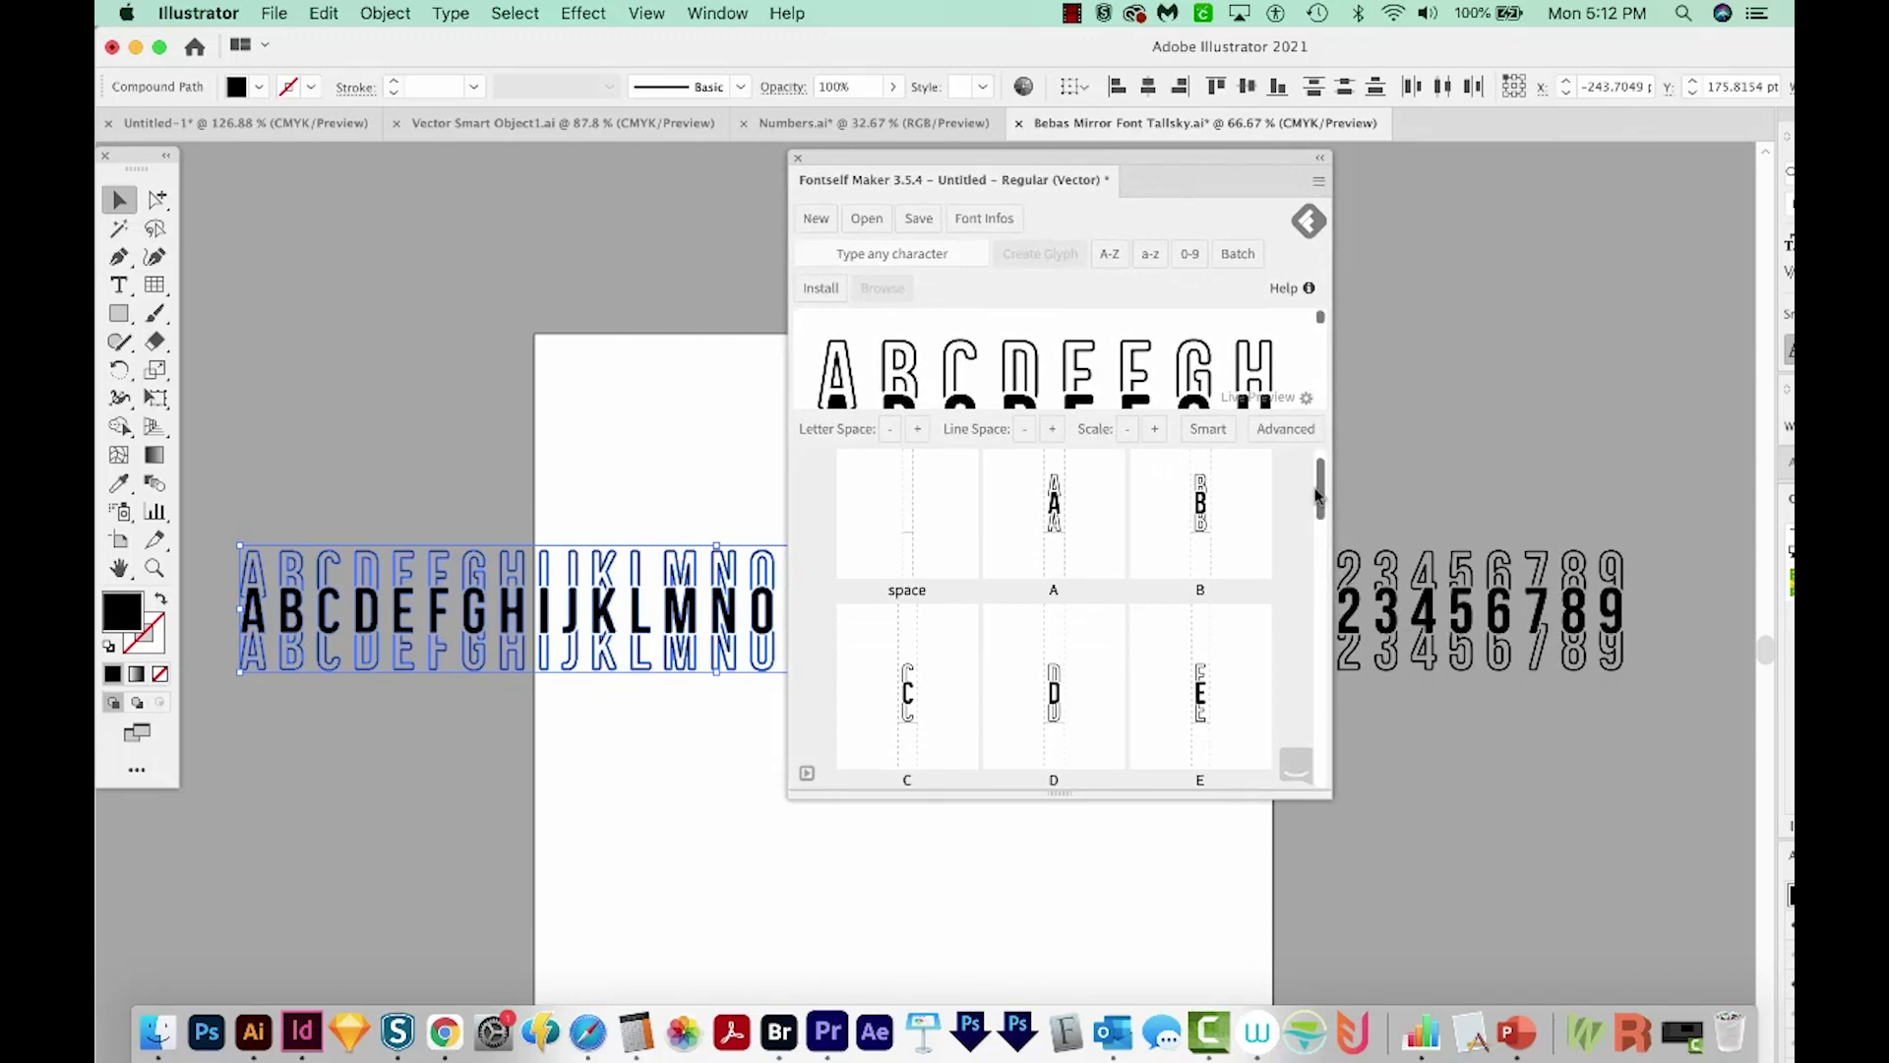
pyautogui.scroll(-3, 1266, 612)
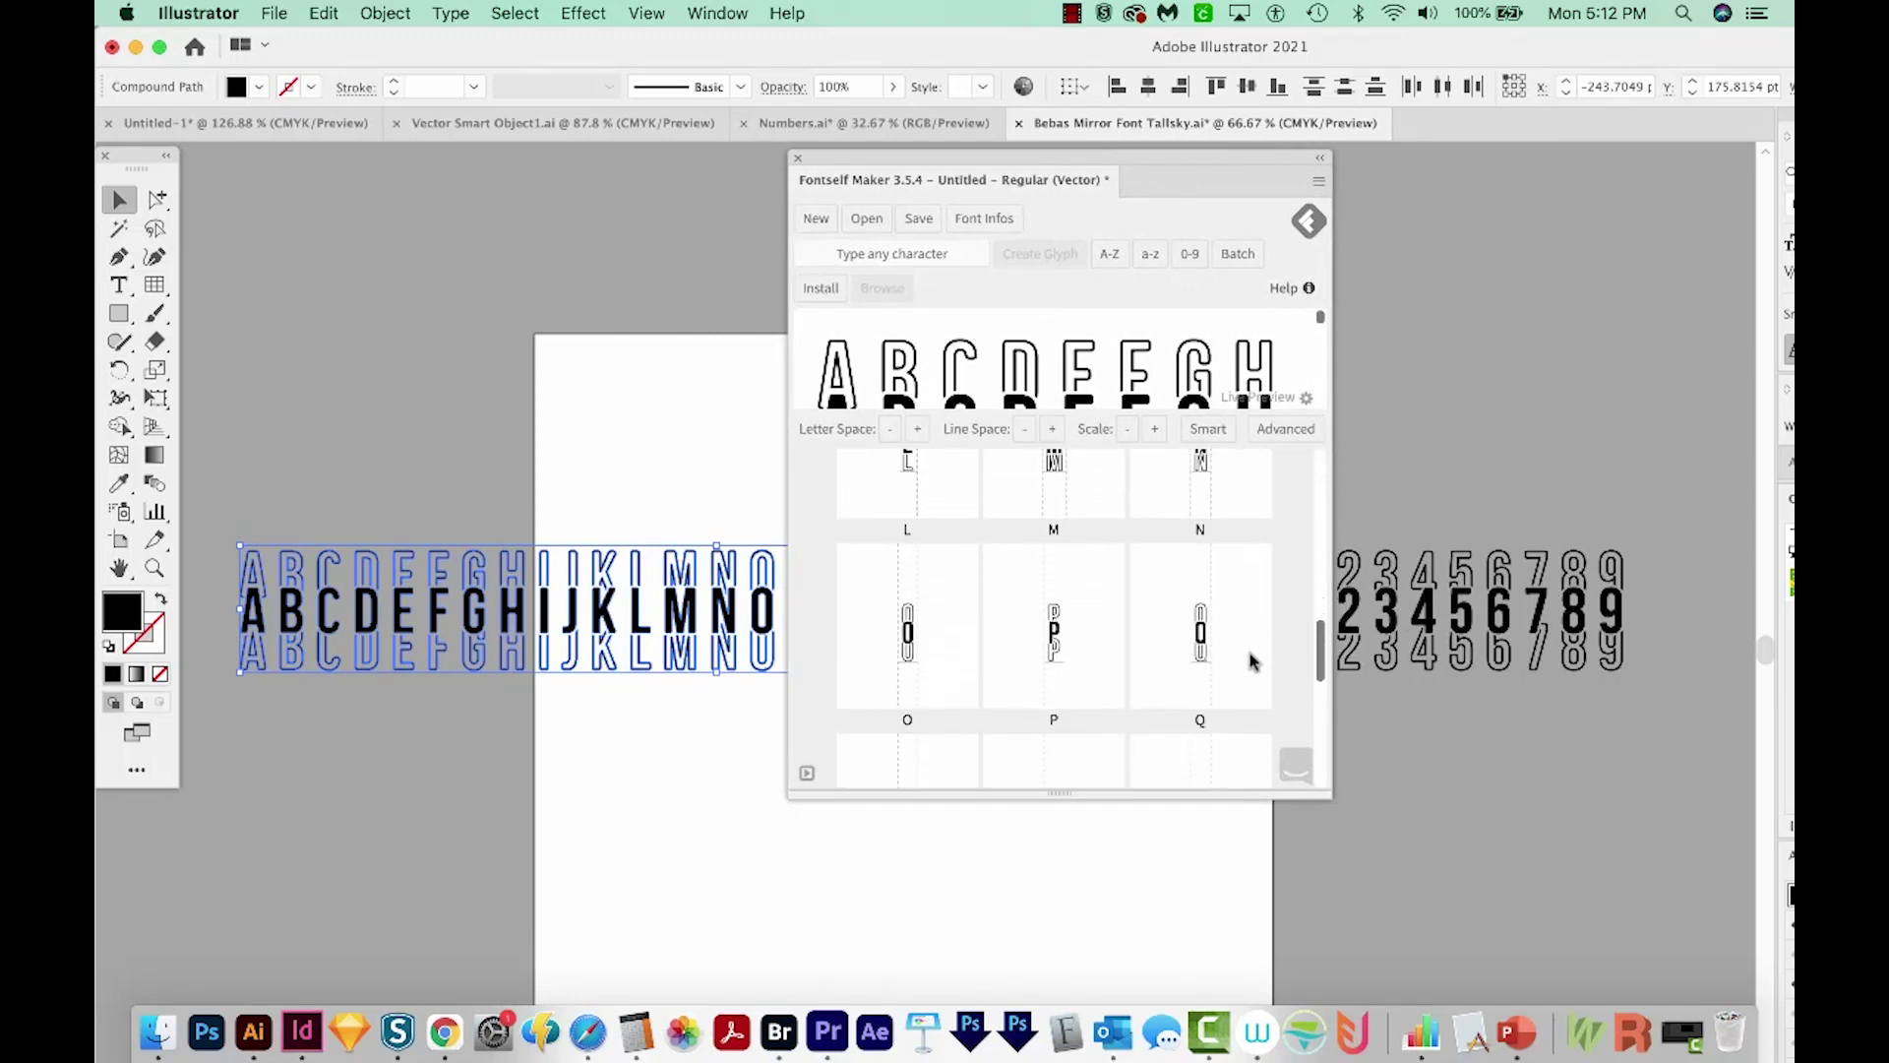
pyautogui.scroll(-3, 1193, 654)
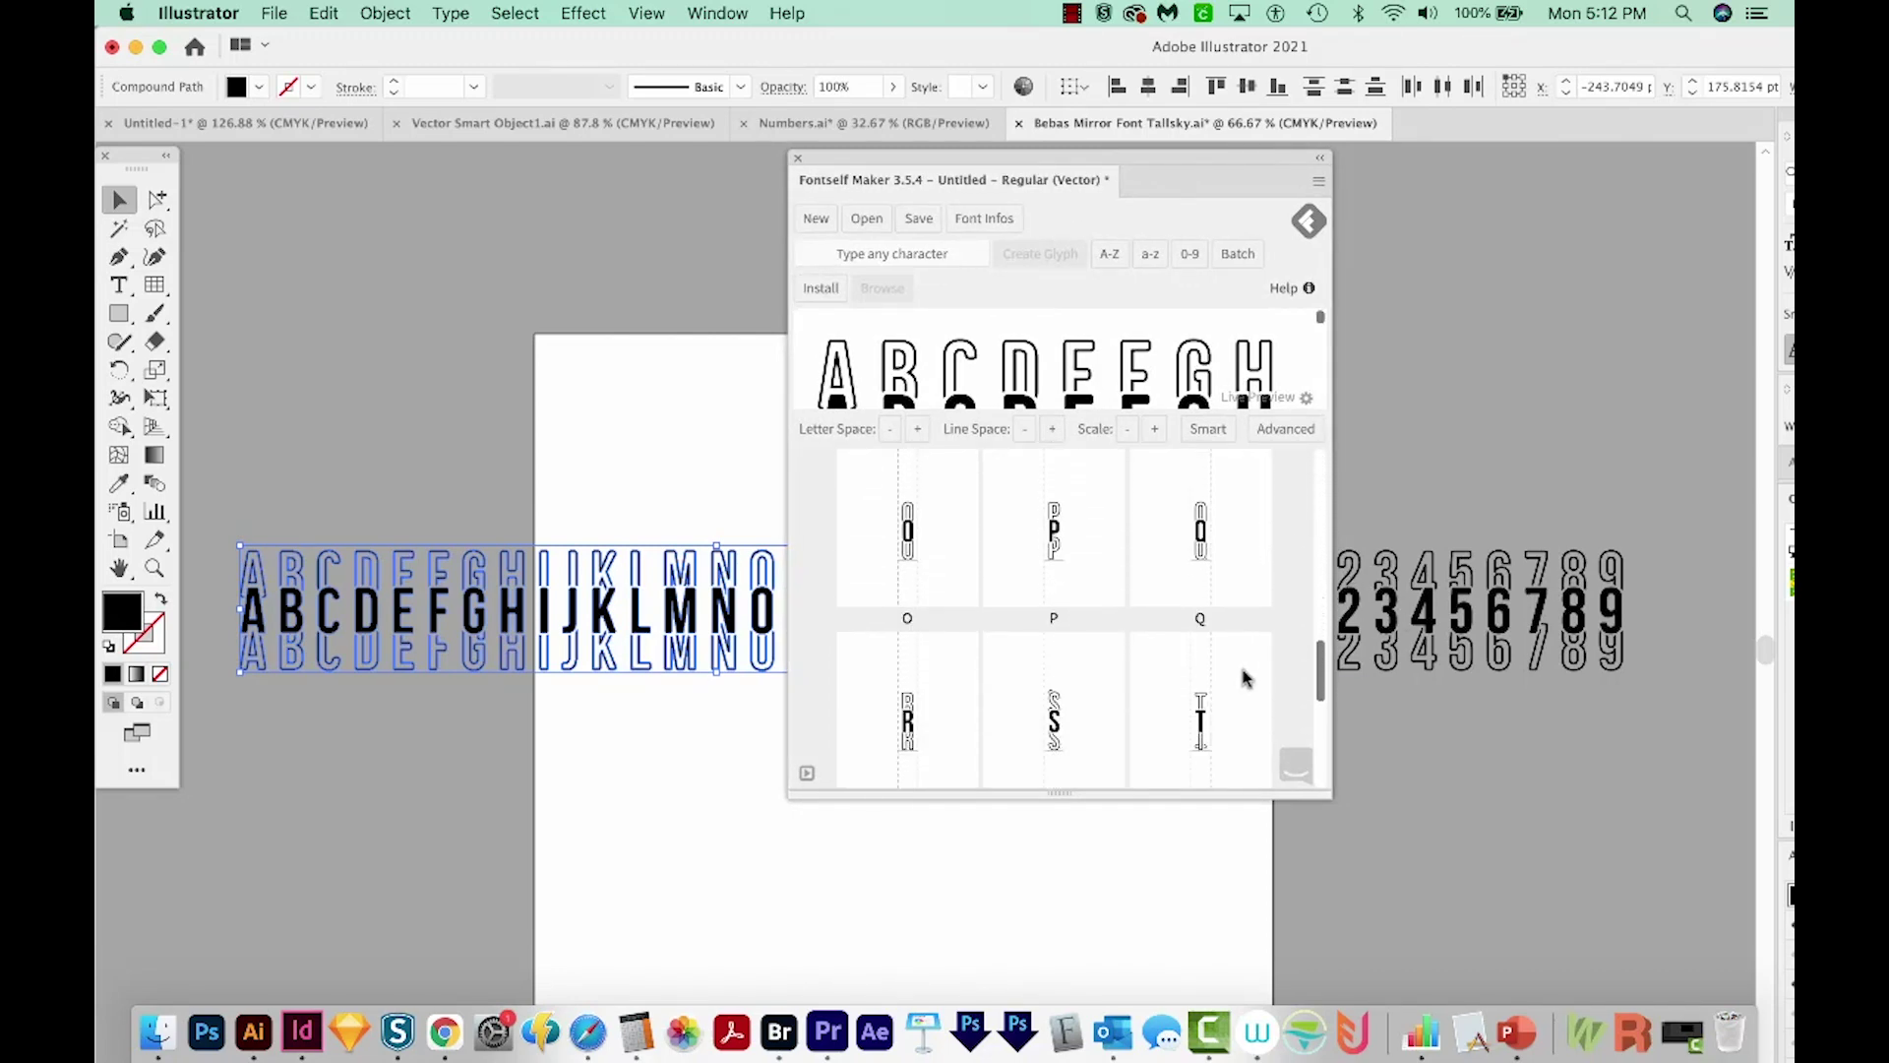
pyautogui.click(919, 222)
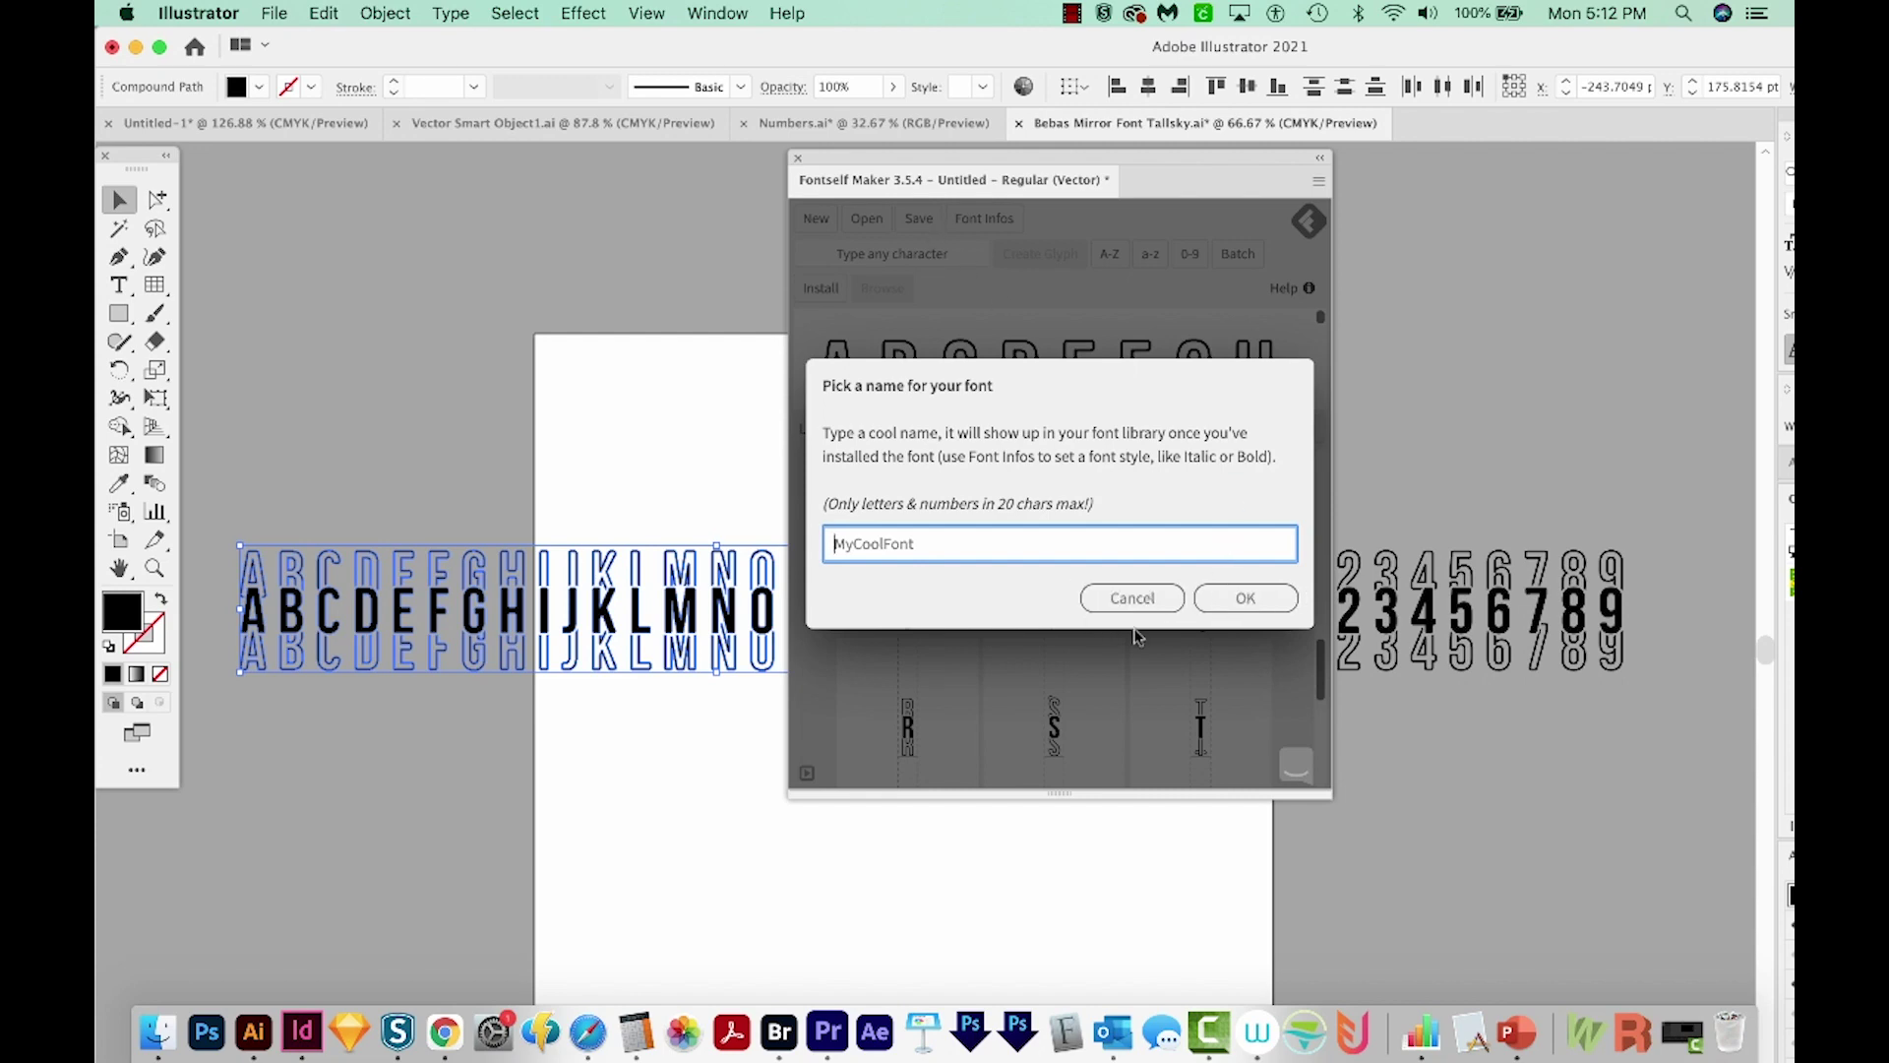
pyautogui.click(1133, 598)
# Drag the numeral row onto Fontself's 0–9 drop zone to create digit glyphs
pyautogui.moveTo(1210, 179); pyautogui.dragTo(752, 175)
pyautogui.moveTo(1472, 638)
pyautogui.mouseDown()
pyautogui.moveTo(852, 532)
pyautogui.moveTo(751, 558)
pyautogui.mouseUp()
pyautogui.moveTo(633, 557); pyautogui.dragTo(612, 551)
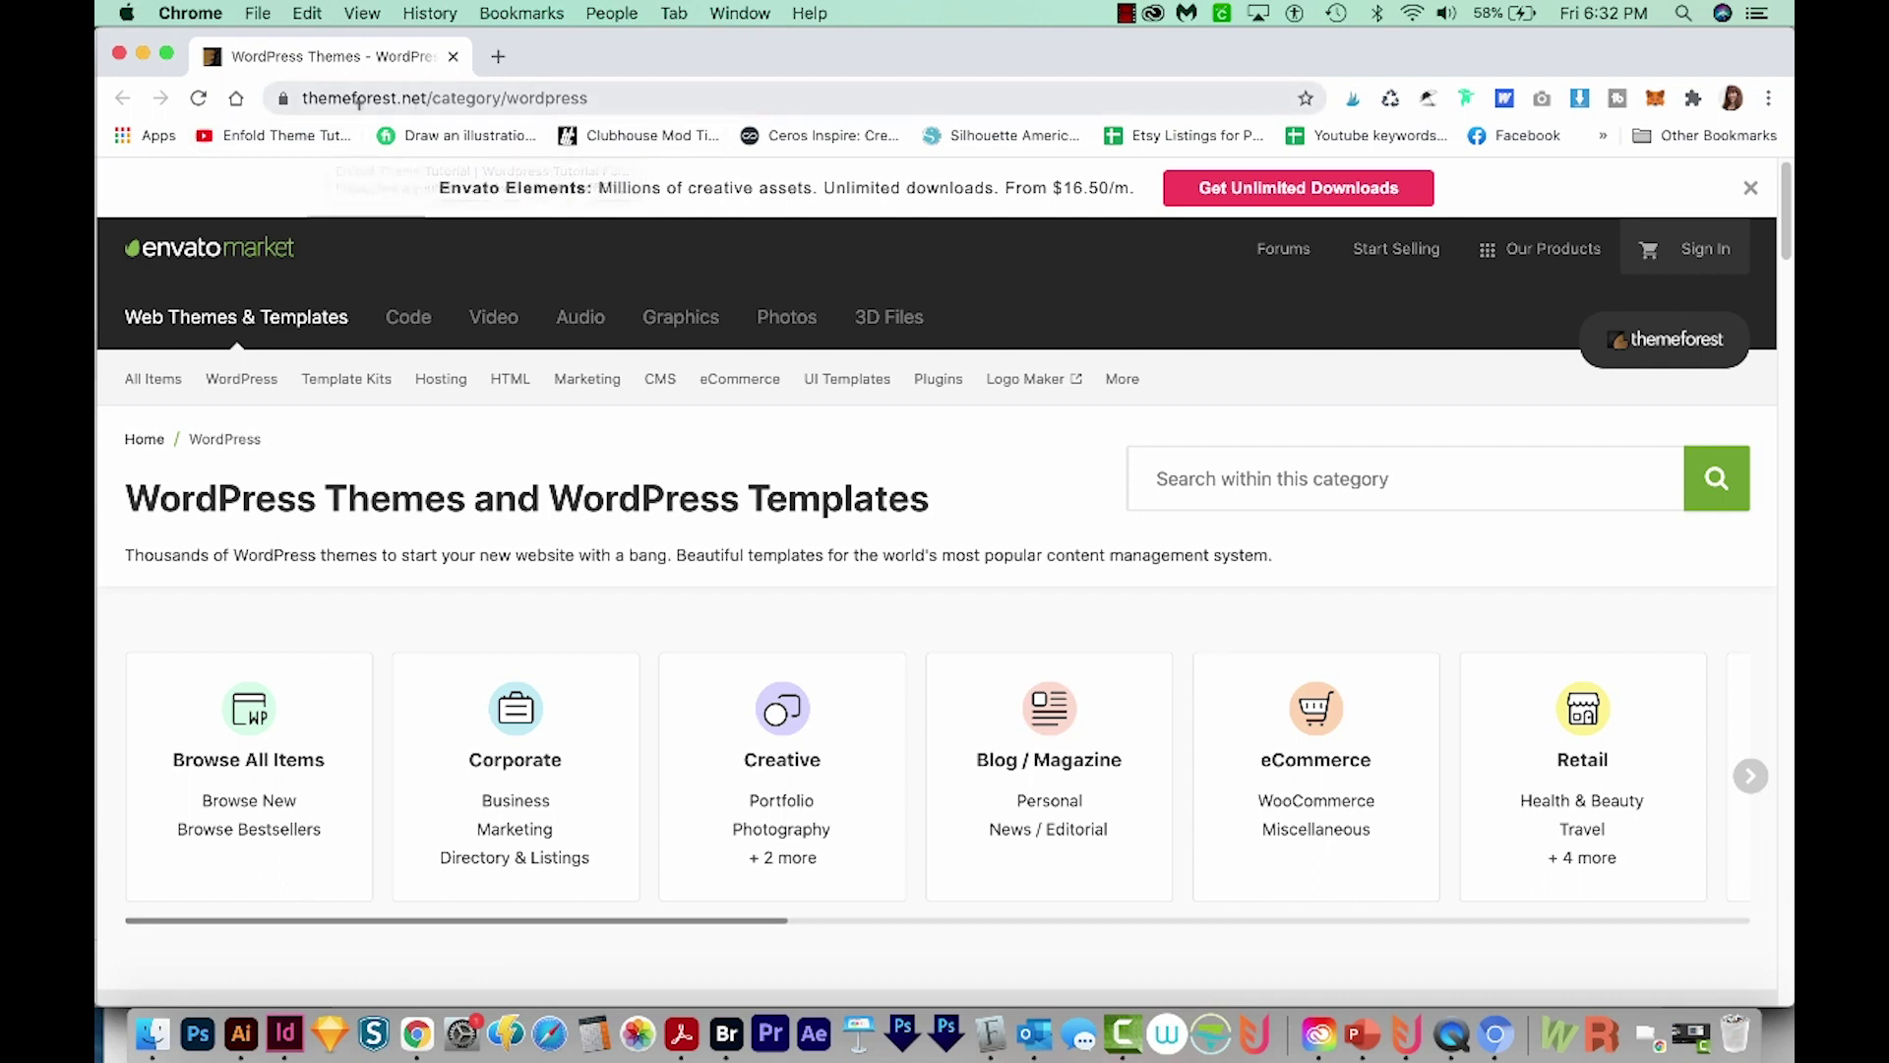
# Filter WordPress themes by 'healthcare', then open ProMedica in a background tab
pyautogui.click(1195, 477)
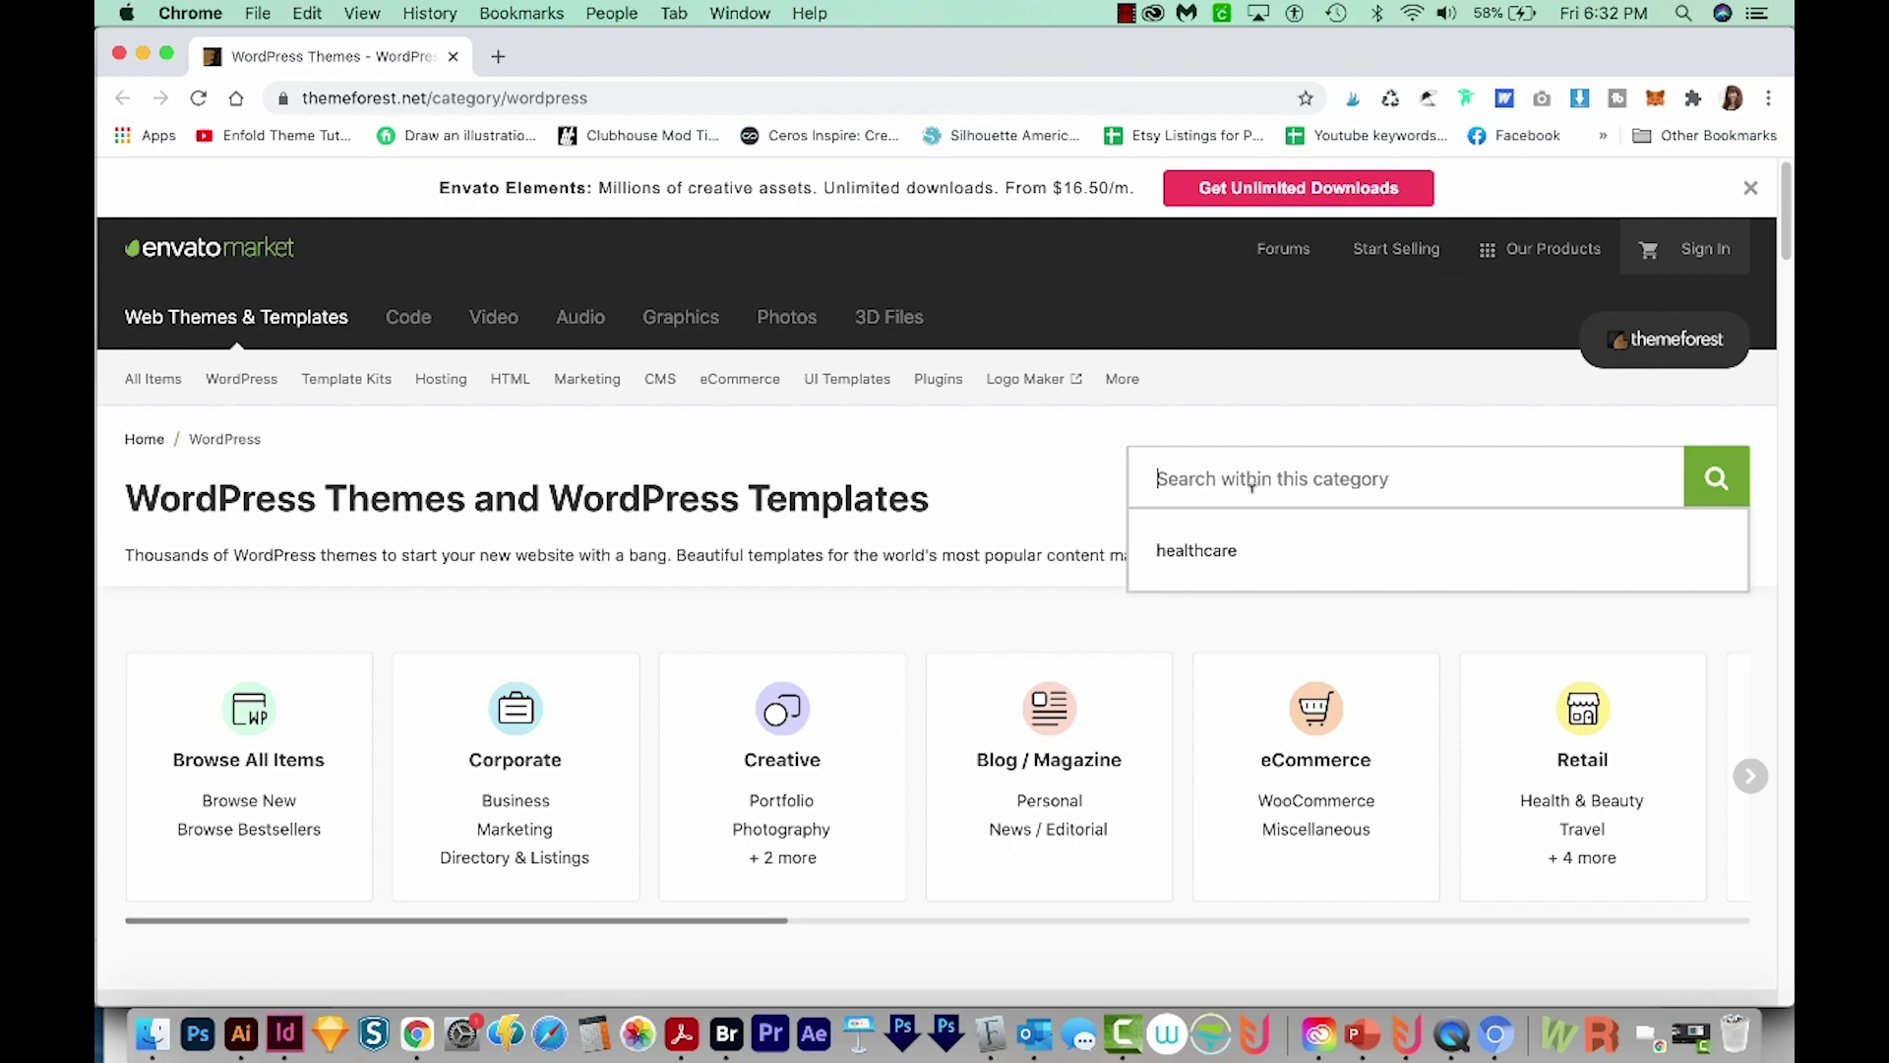
pyautogui.write('health')
pyautogui.click(1236, 597)
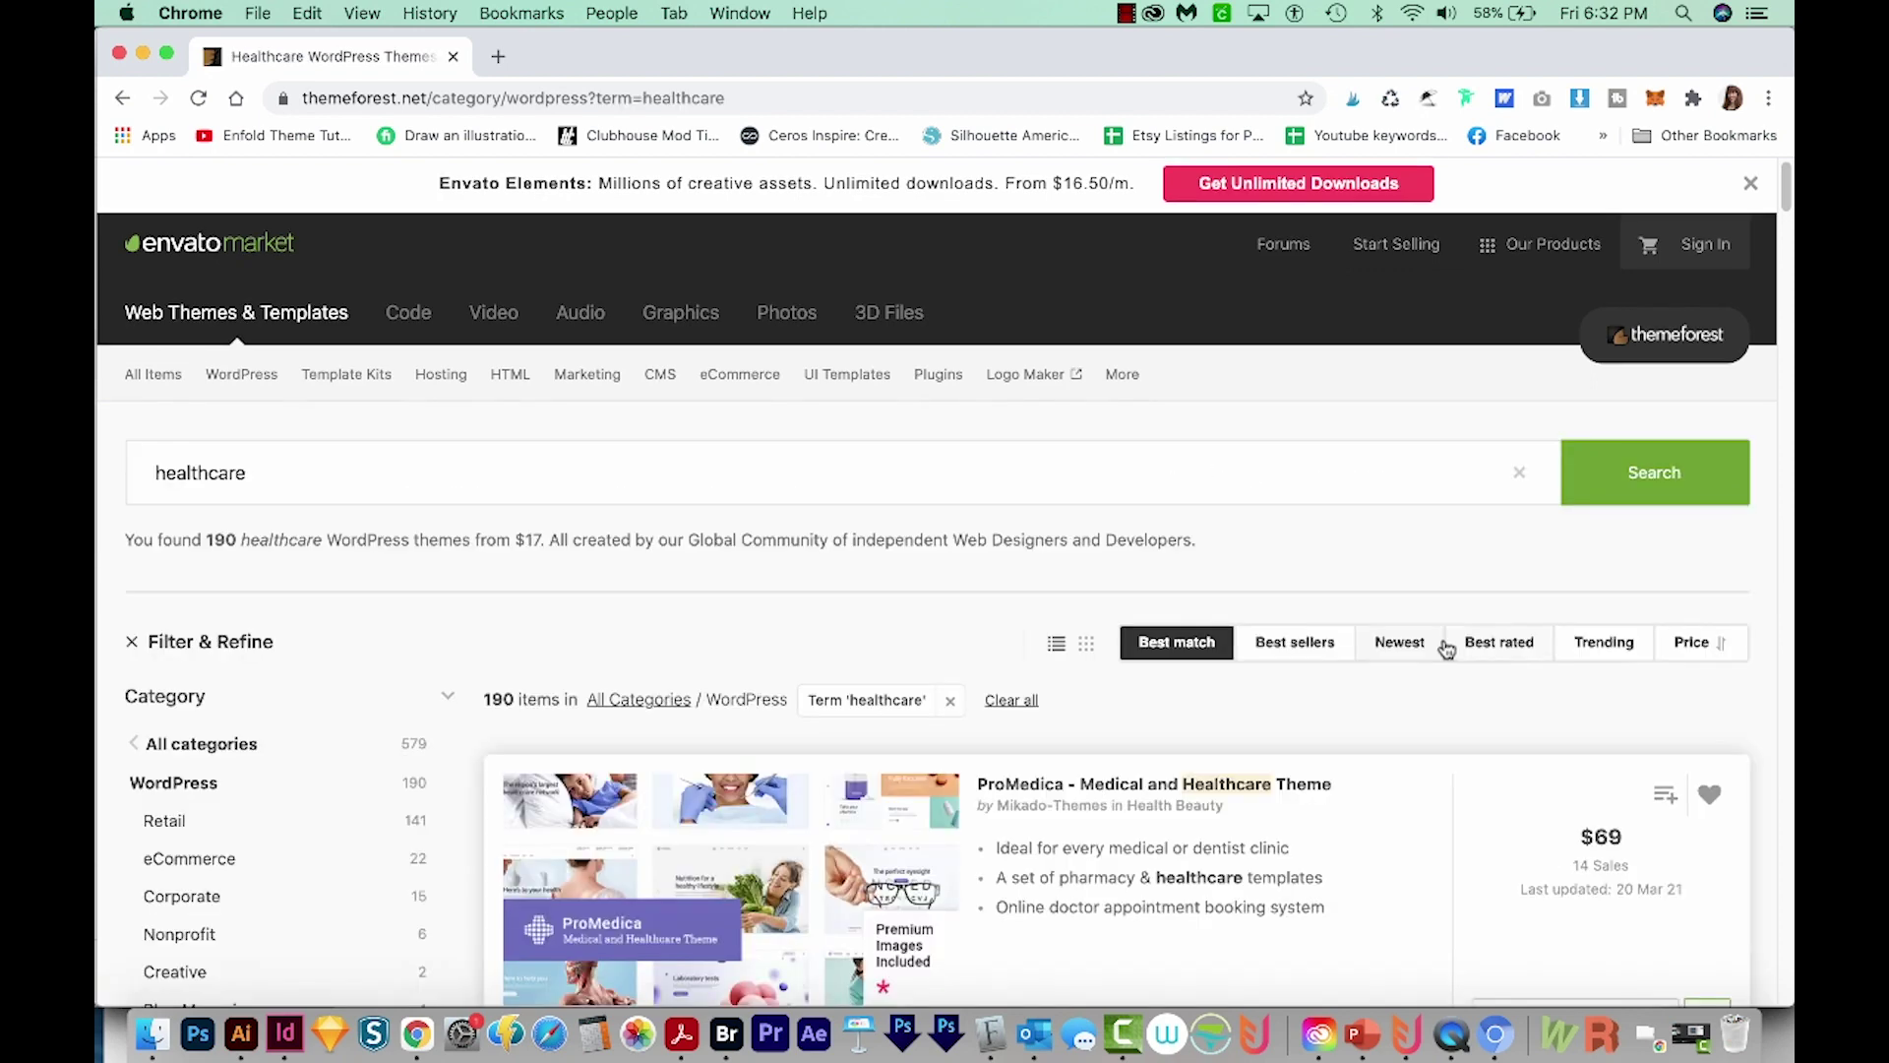
pyautogui.scroll(-3, 1446, 646)
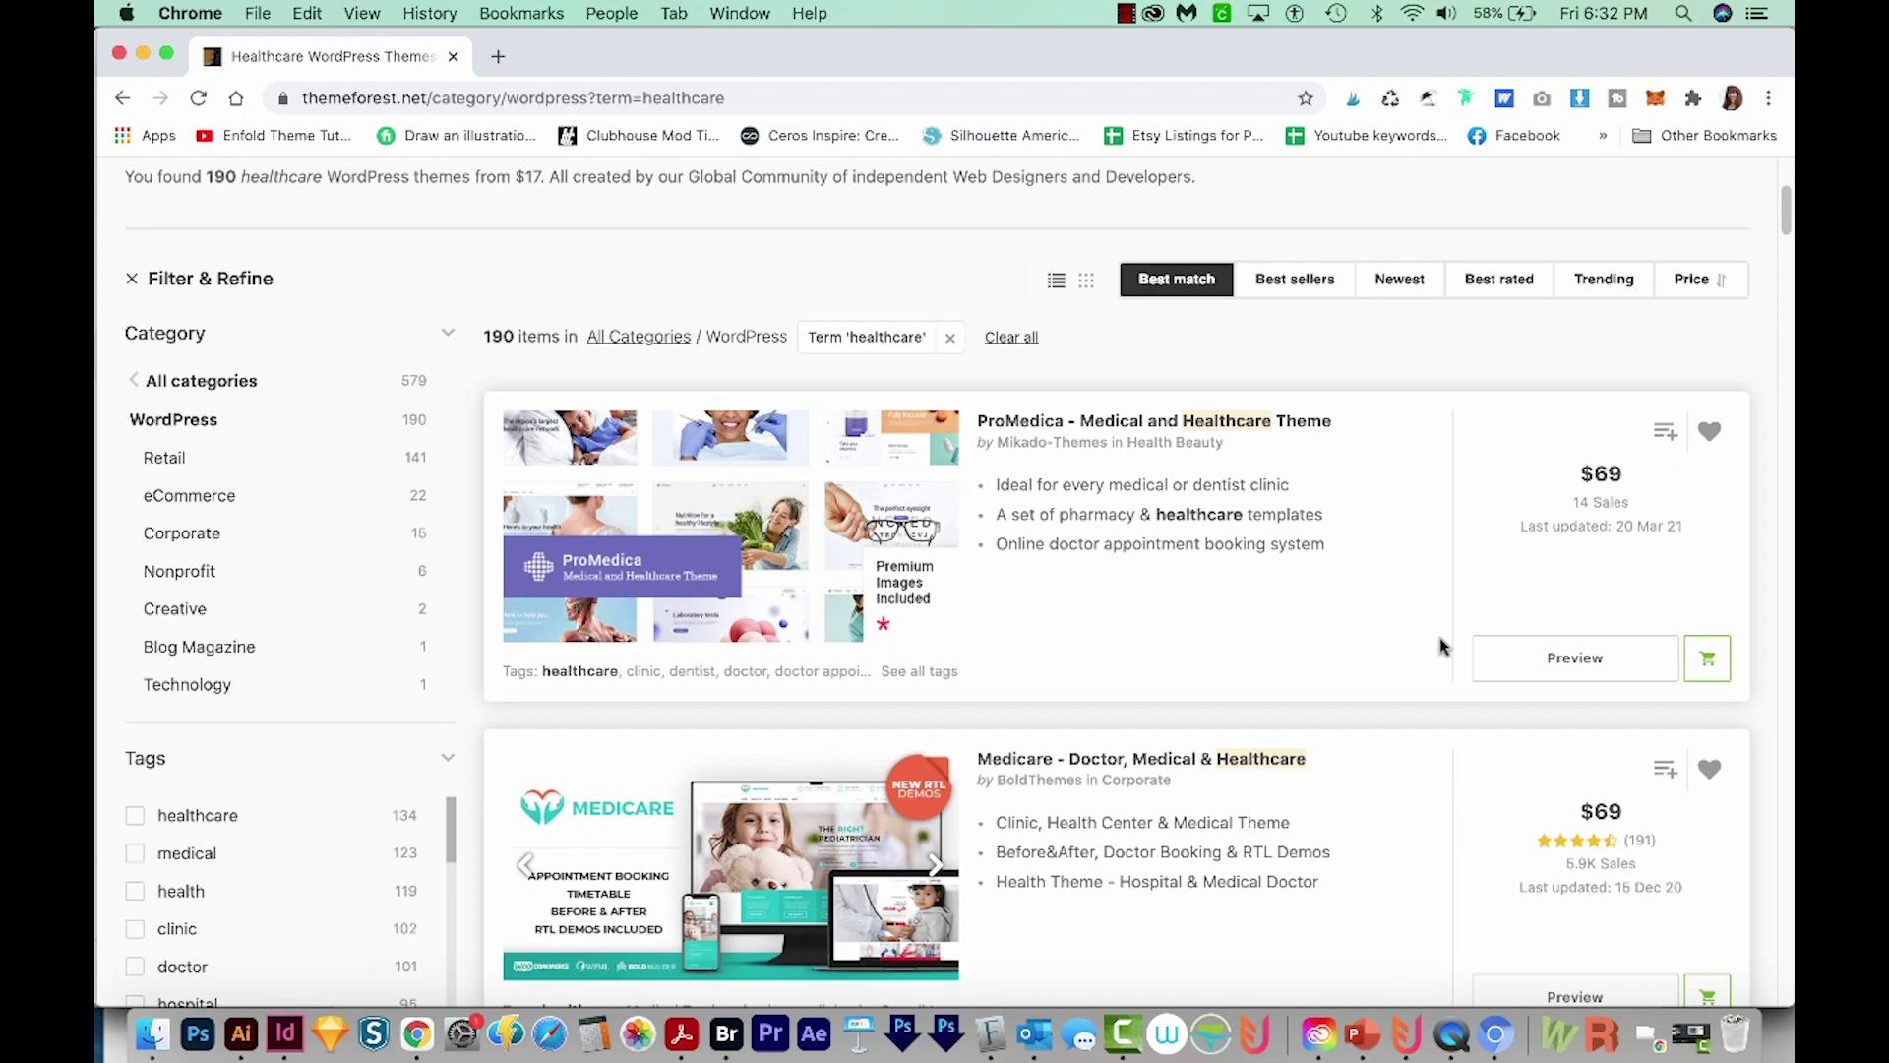
pyautogui.keyDown('super'); pyautogui.click(815, 561); pyautogui.keyUp('super')
# Open Medicare and MediClinic in background tabs and launch ProMedica's live demo
pyautogui.keyDown('super'); pyautogui.click(773, 829); pyautogui.keyUp('super')
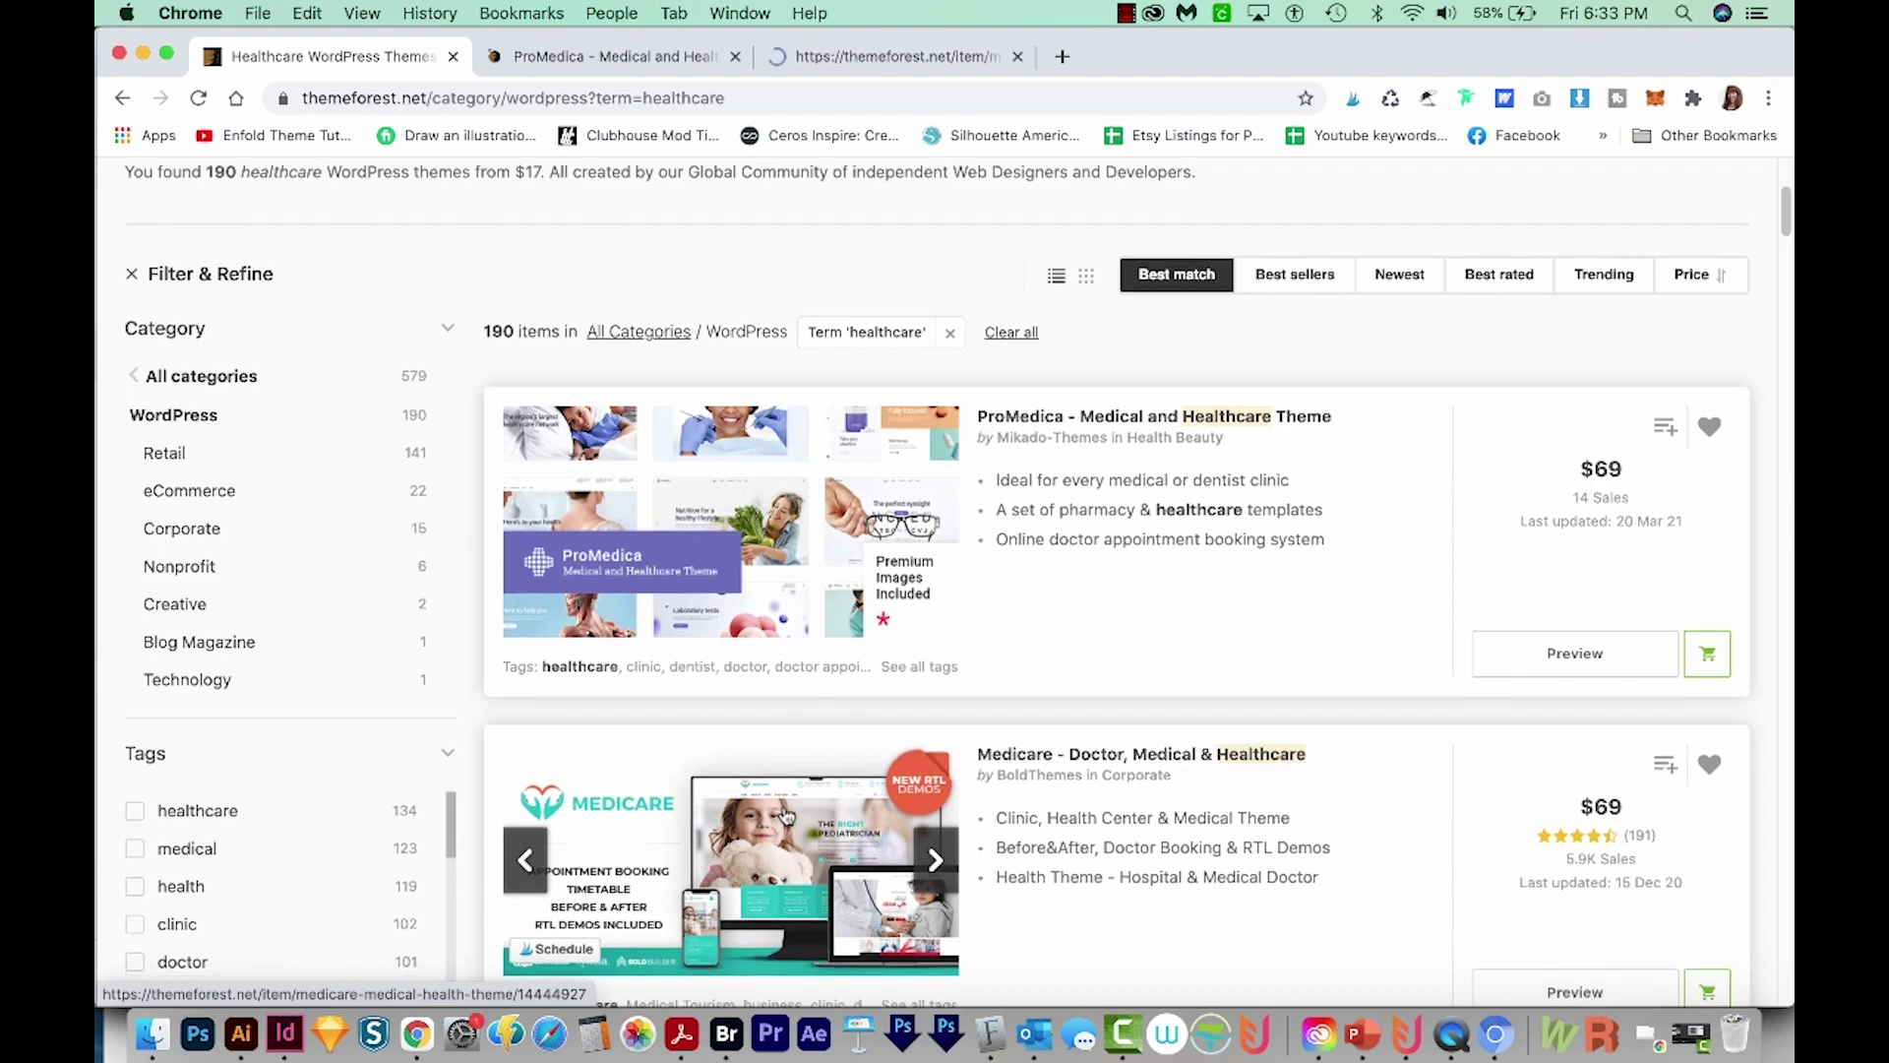
pyautogui.scroll(-3, 778, 846)
pyautogui.keyDown('super'); pyautogui.click(797, 795); pyautogui.keyUp('super')
pyautogui.hotkey('ctrl', 'Tab')
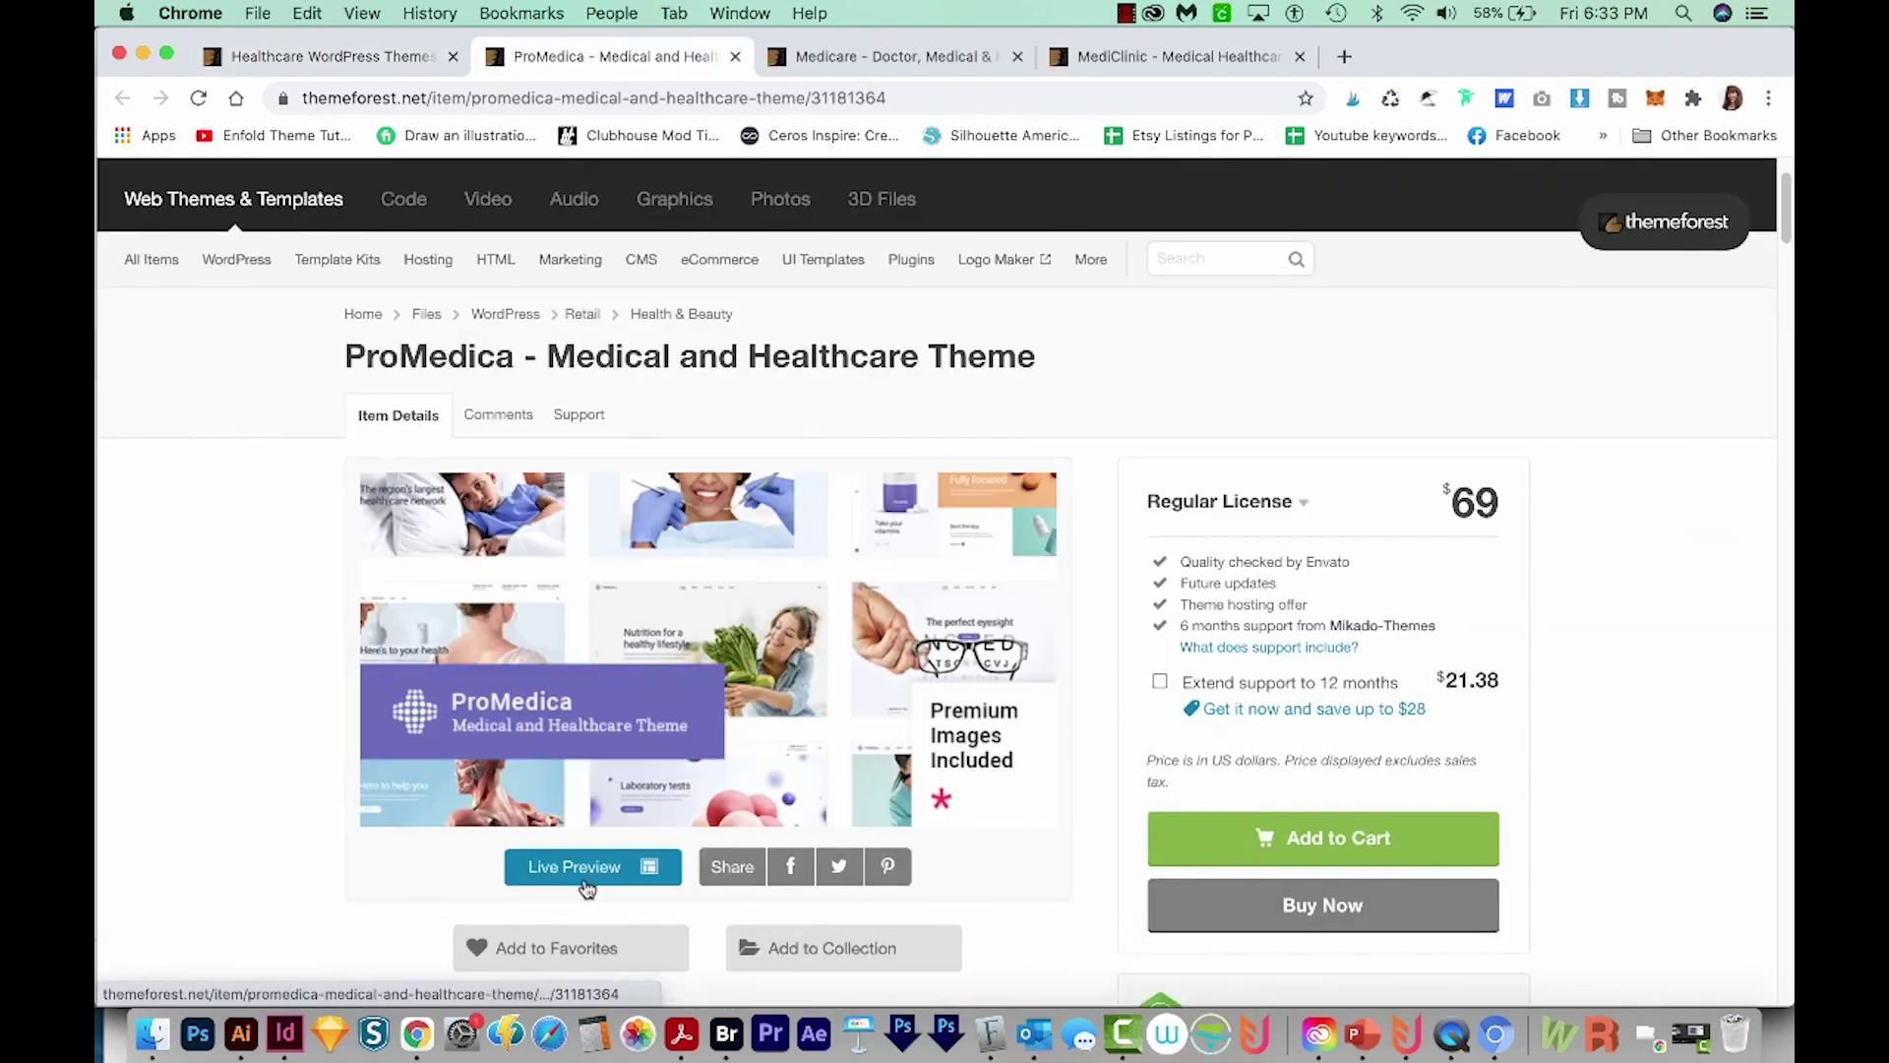
pyautogui.click(585, 866)
# Scroll the MediClinic demo, close its tab, and scroll the Medicare live demo
pyautogui.hotkey('ctrl', 'Tab')
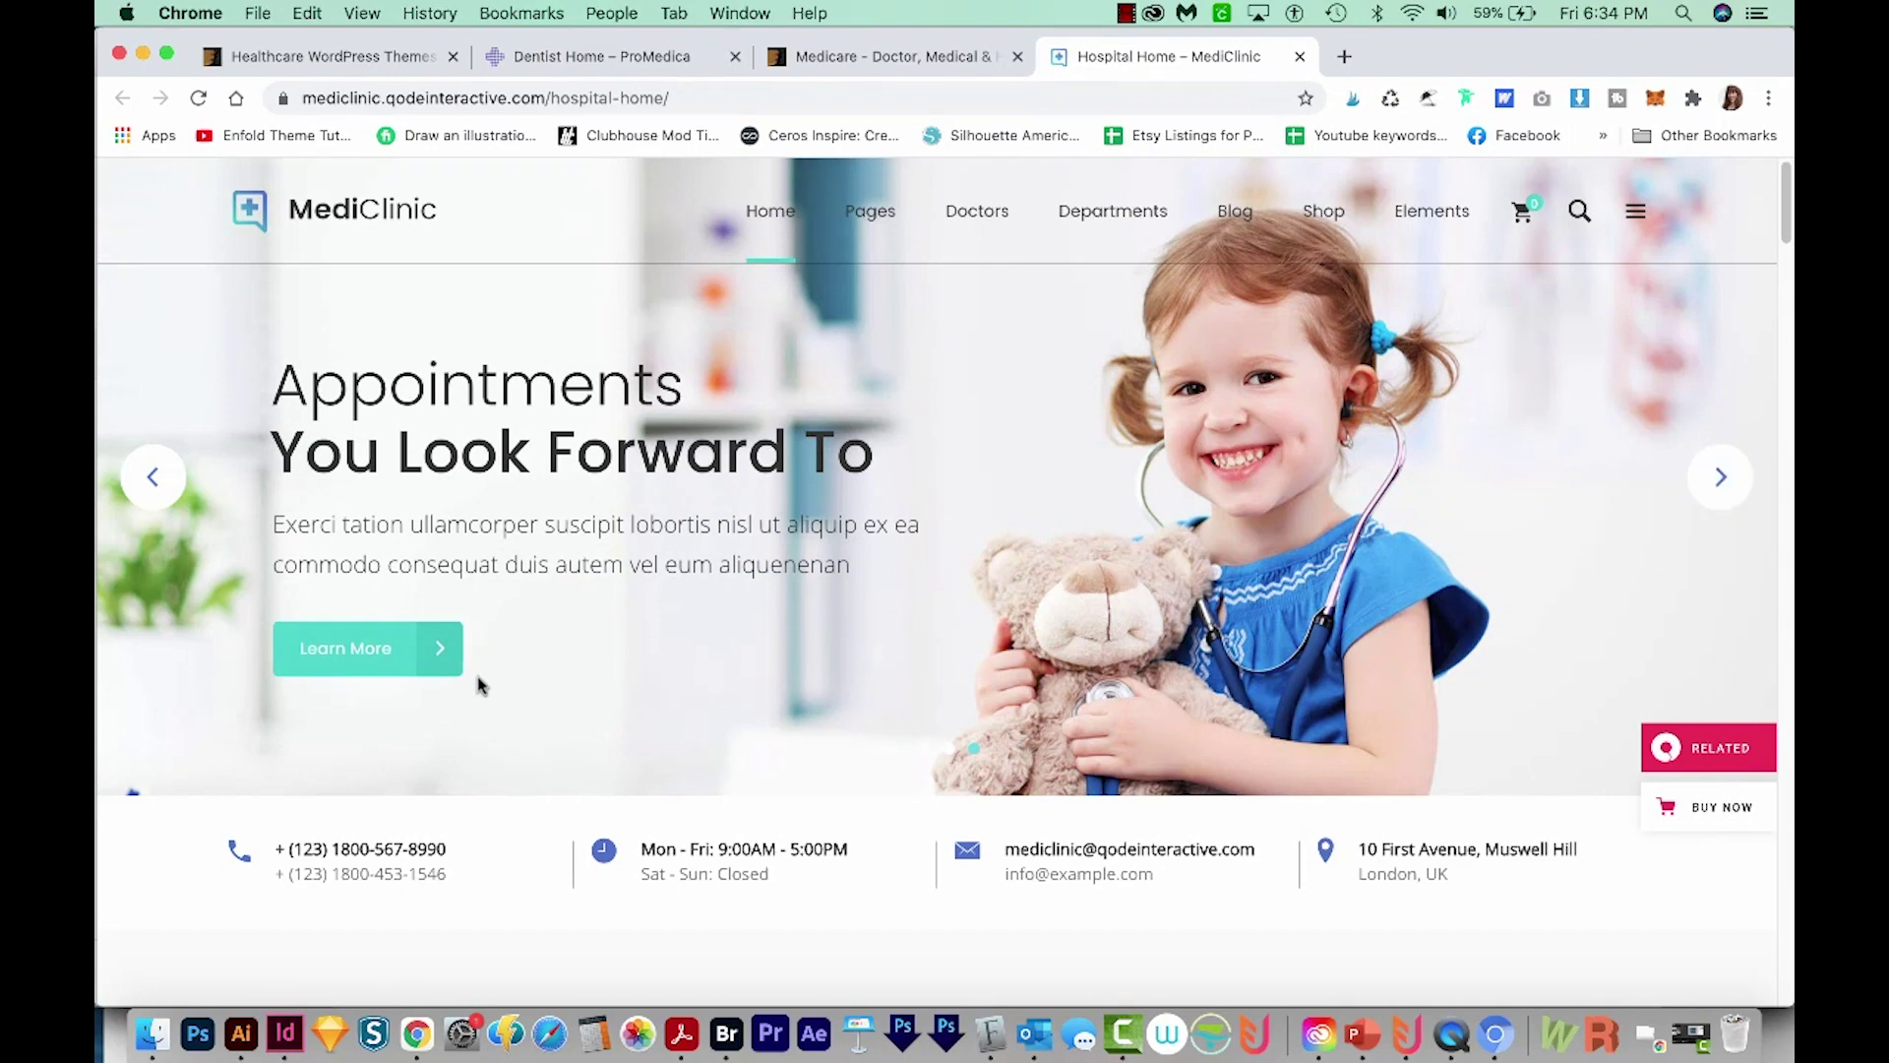
pyautogui.scroll(-6, 905, 710)
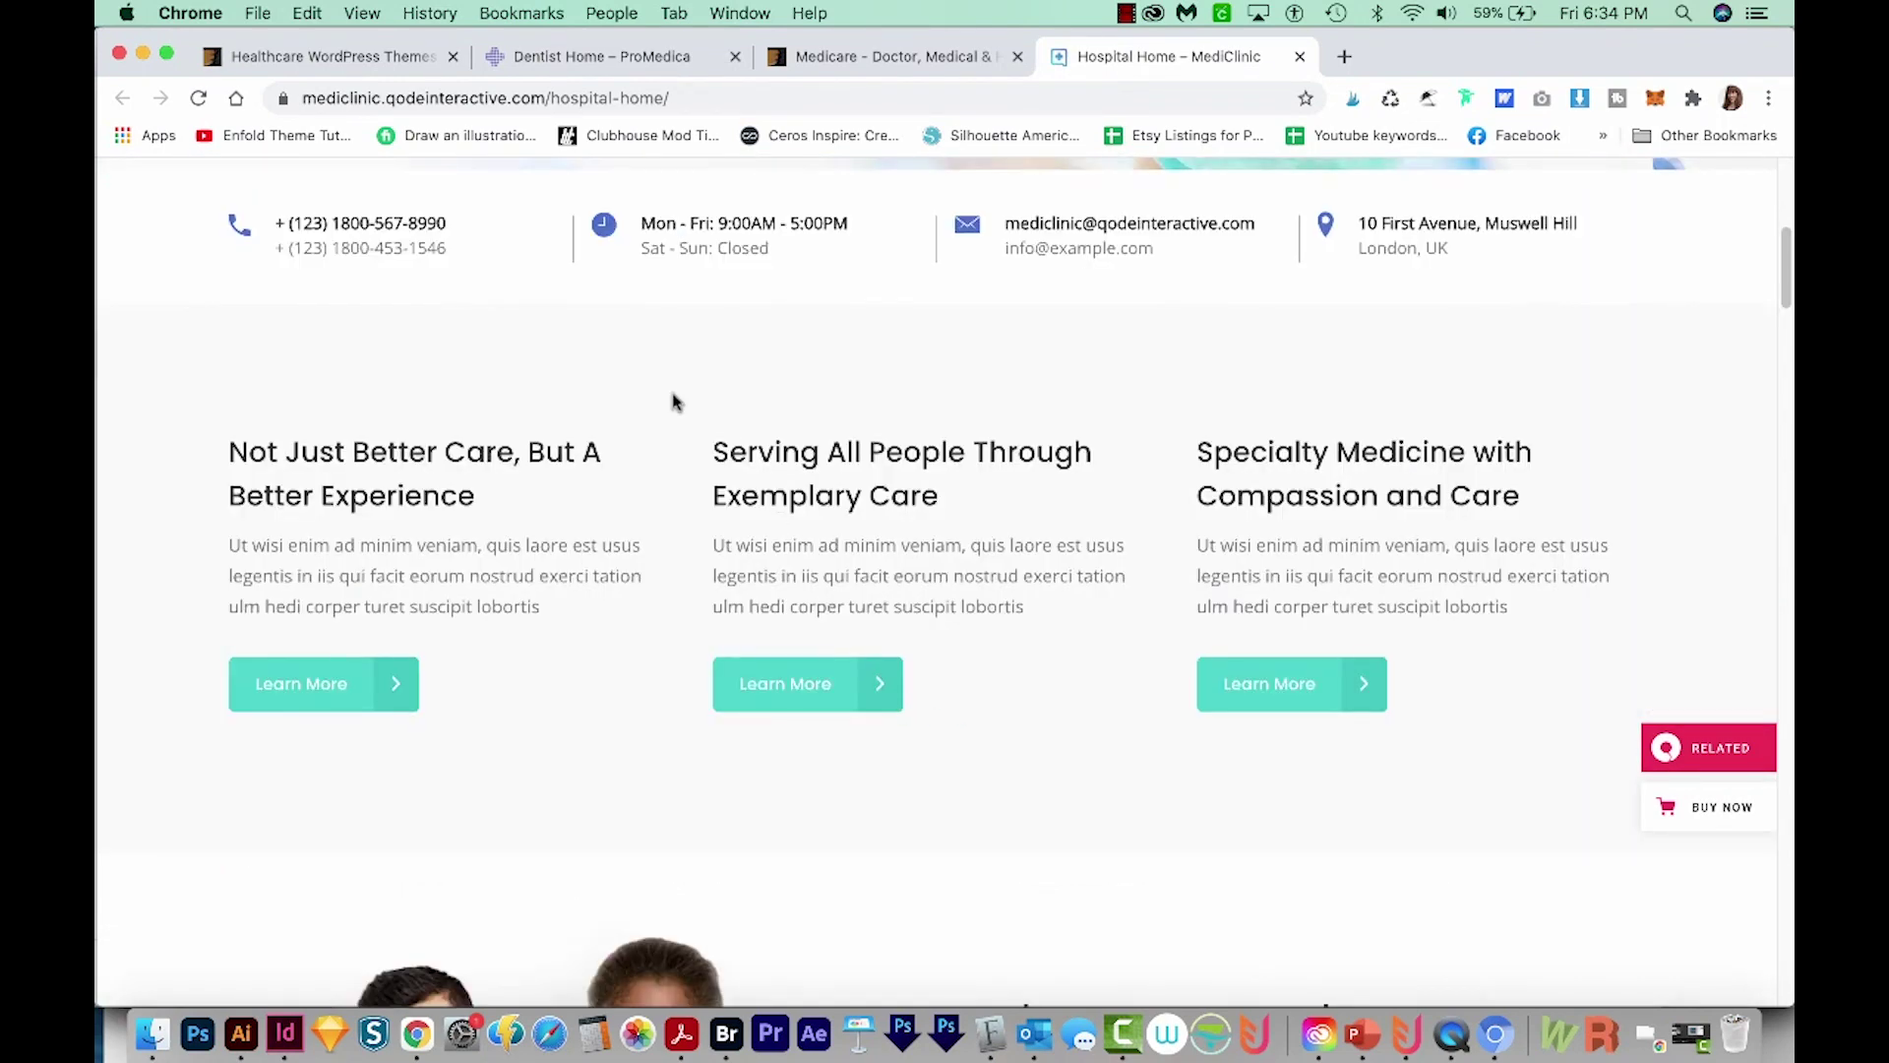
pyautogui.scroll(-1, 911, 695)
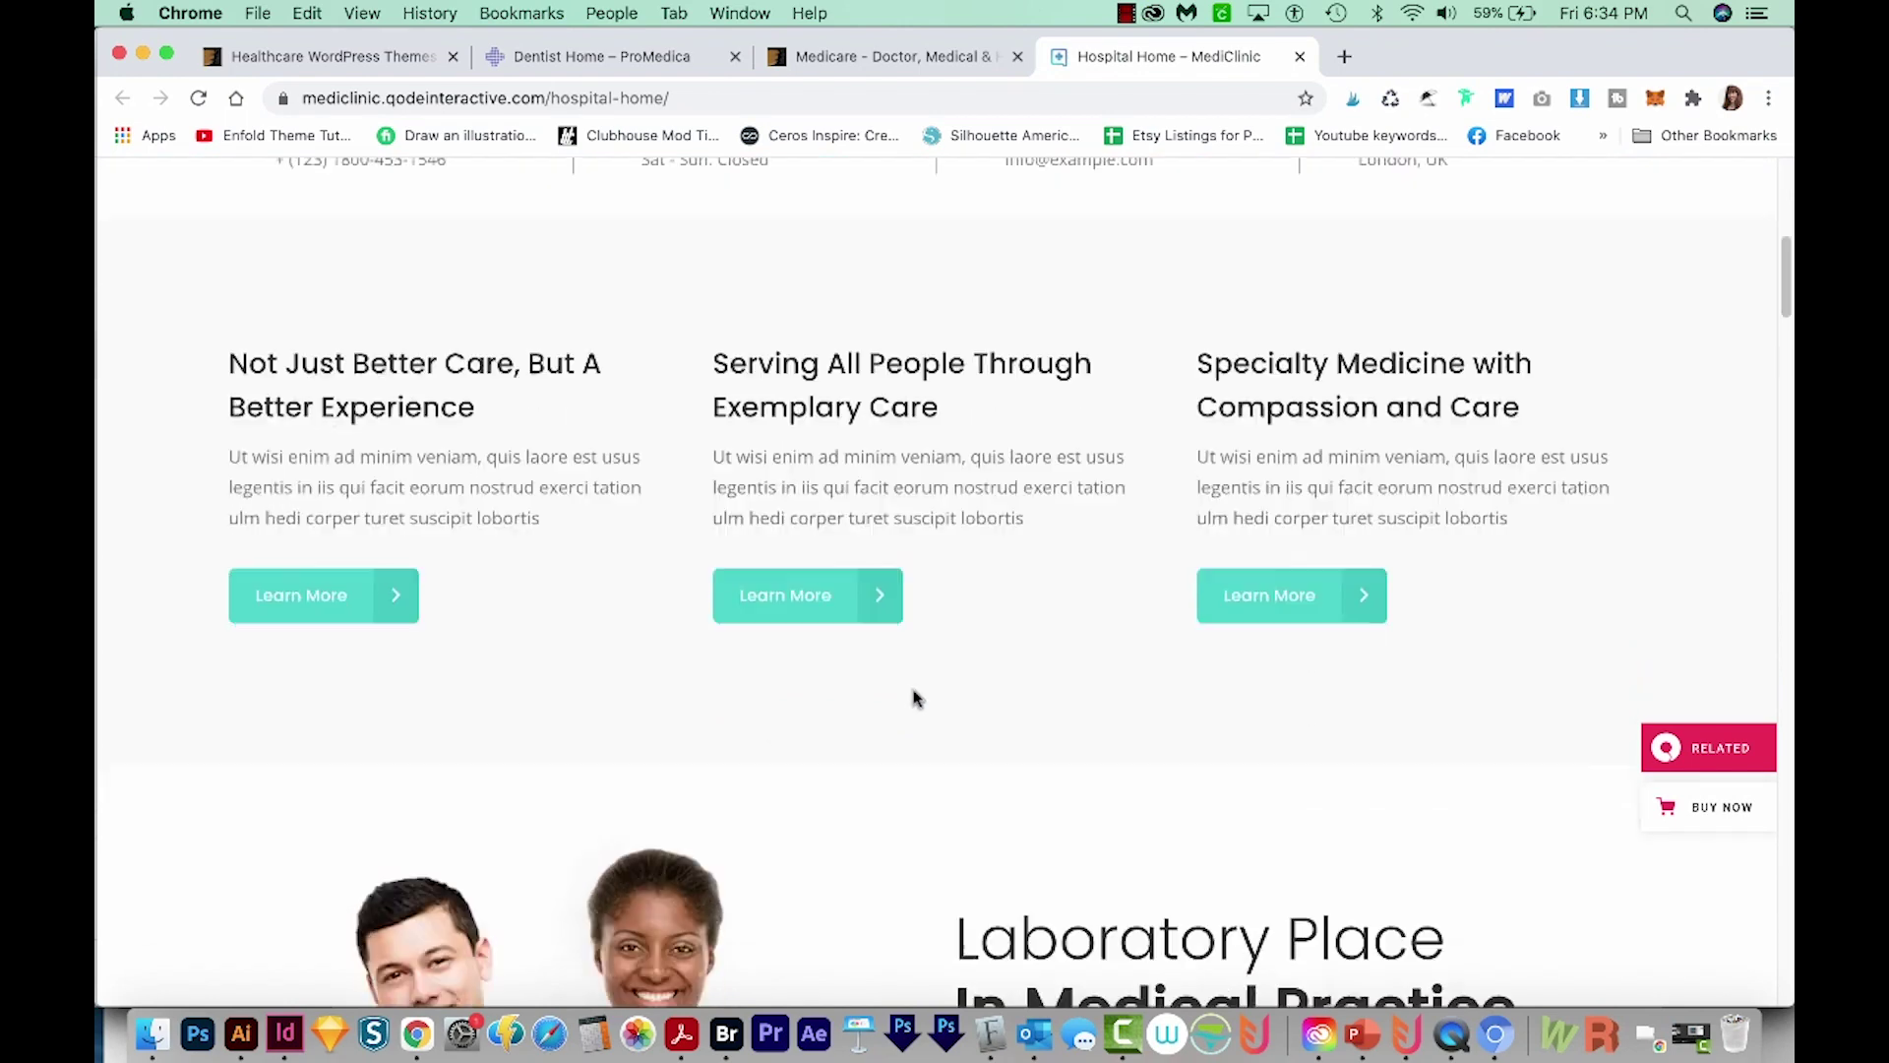
pyautogui.scroll(-4, 924, 688)
pyautogui.scroll(-1, 932, 675)
pyautogui.scroll(-6, 281, 702)
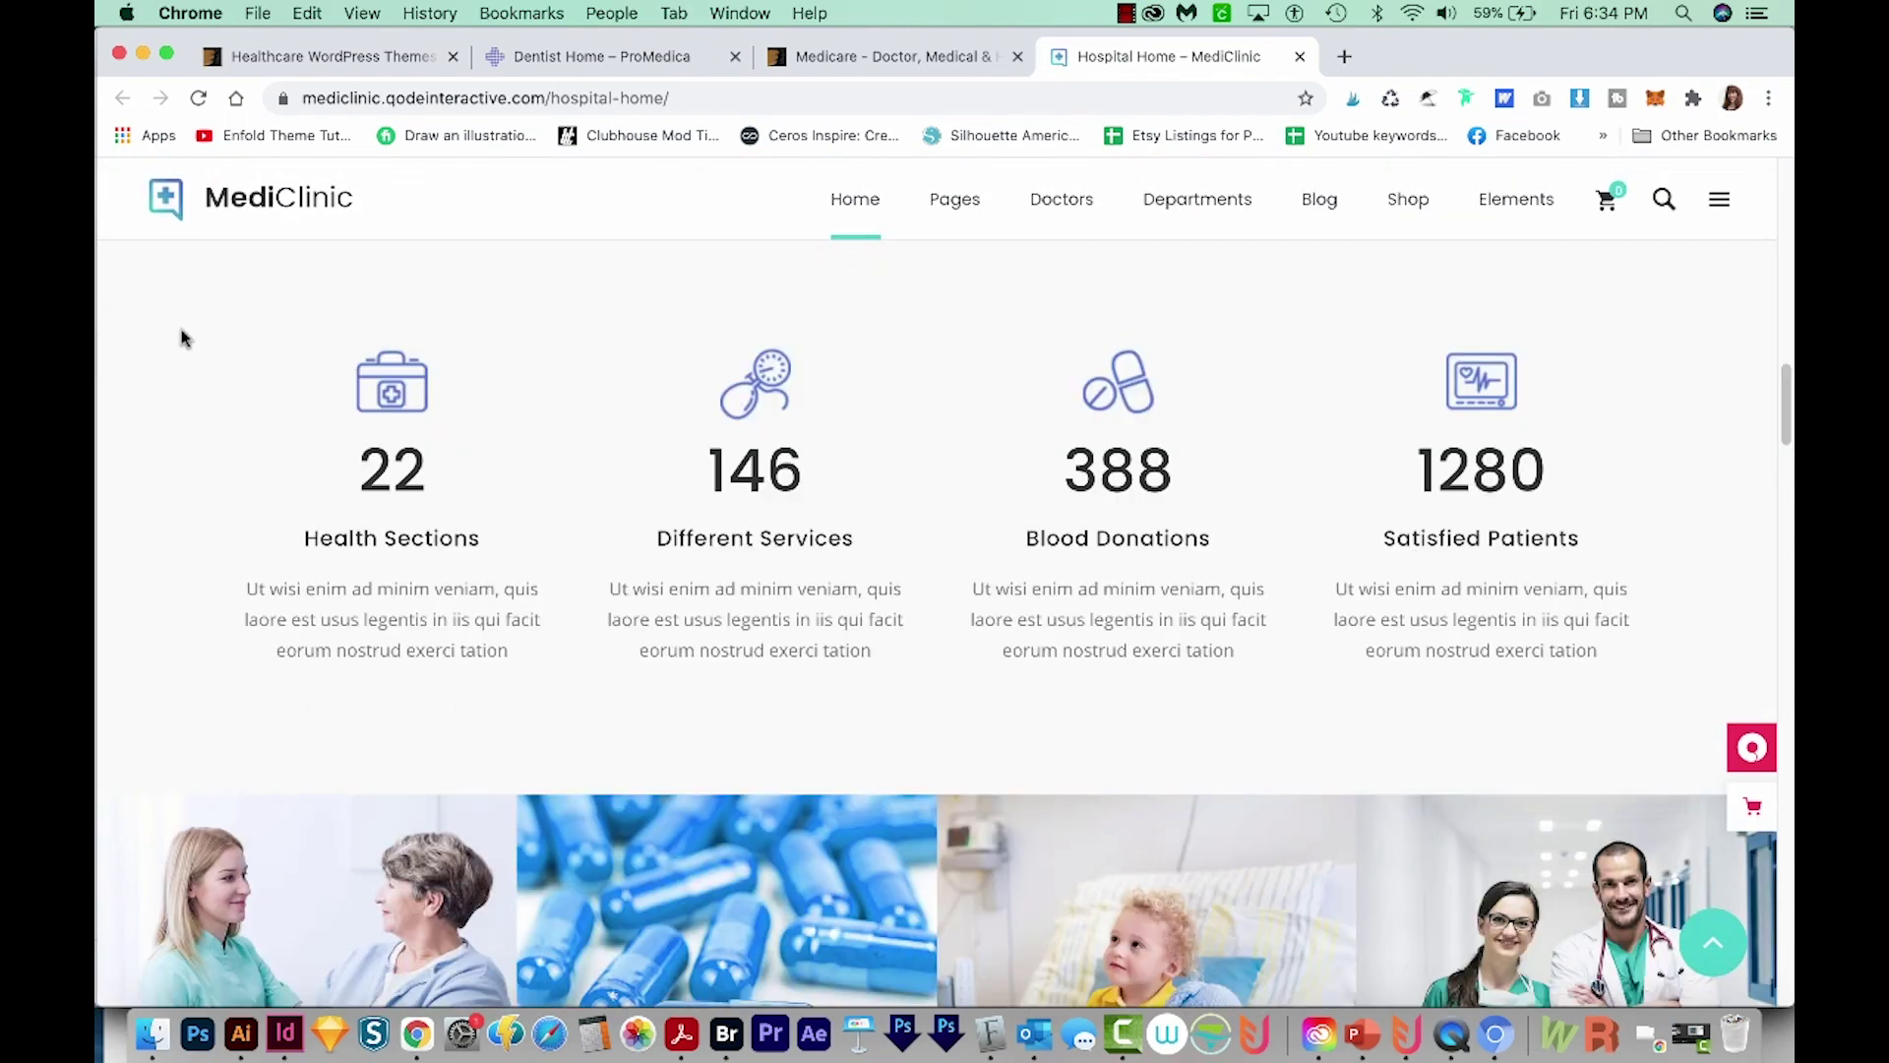
pyautogui.scroll(-6, 642, 611)
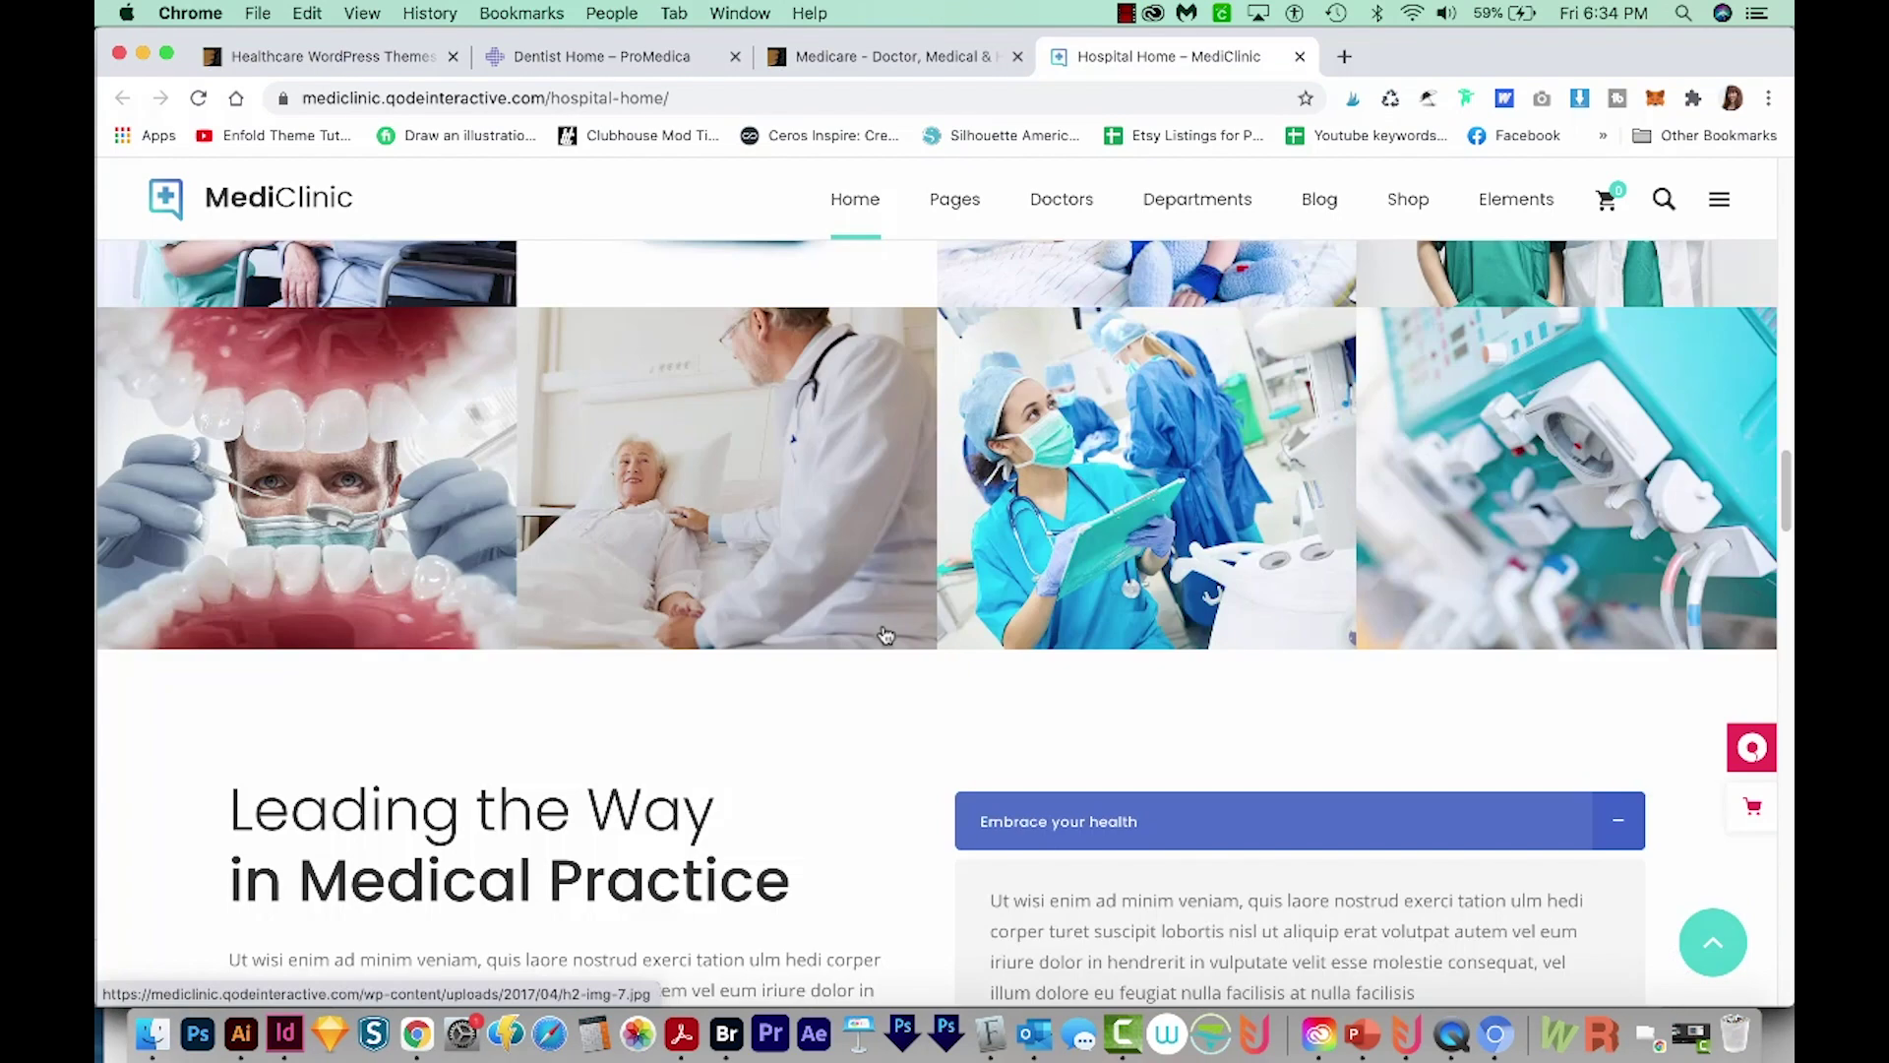
pyautogui.scroll(-3, 882, 633)
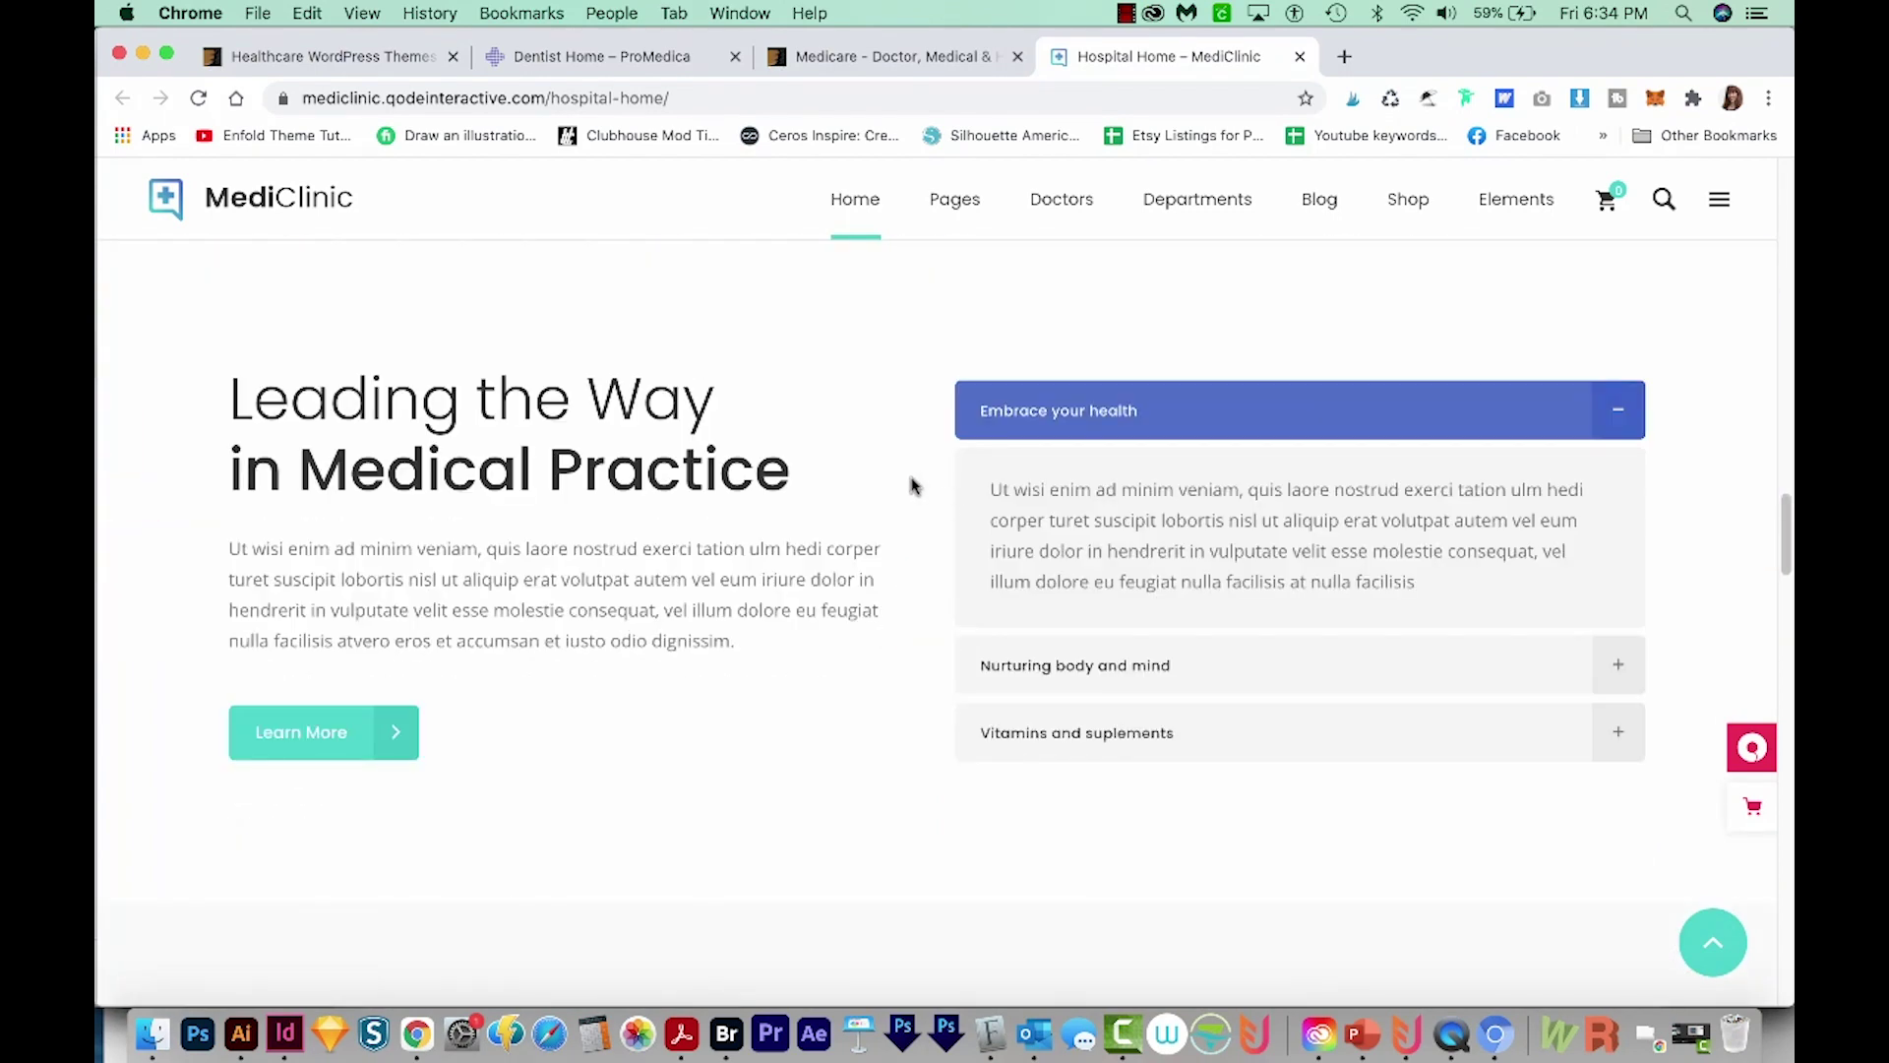
pyautogui.press('super+w')
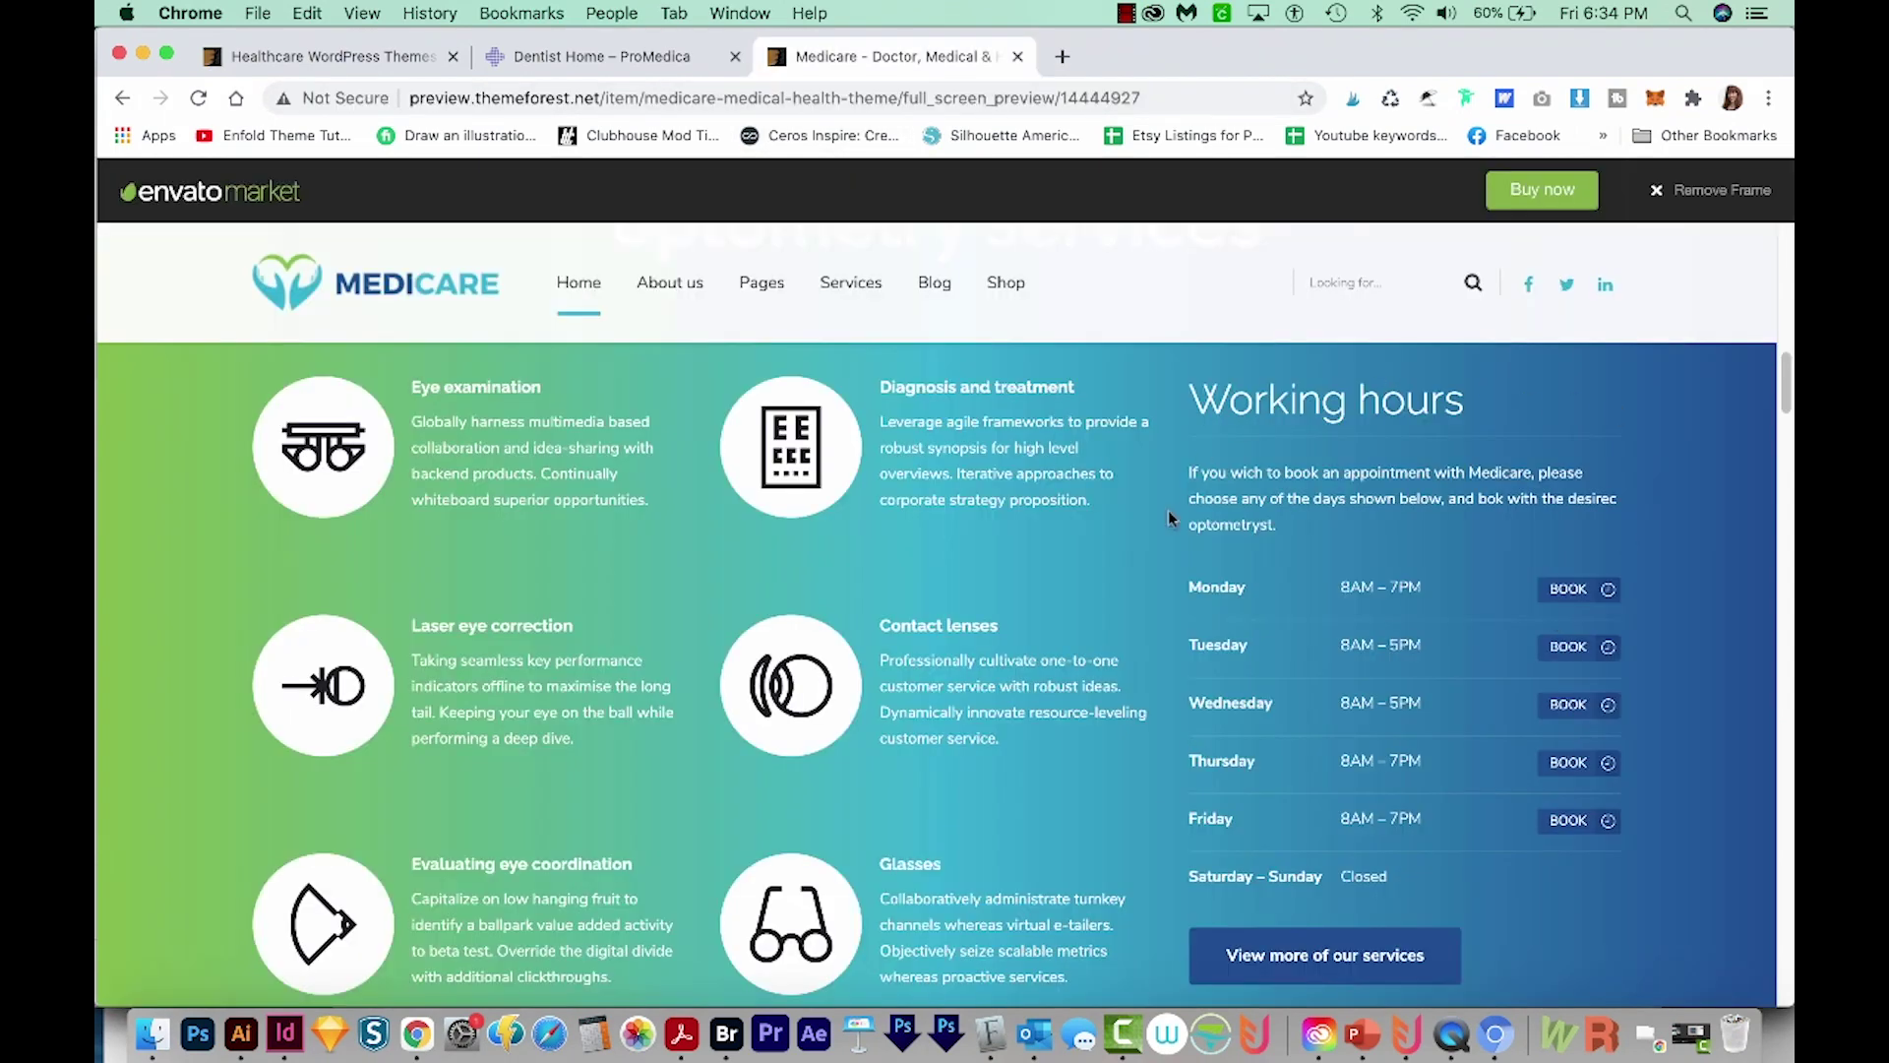
pyautogui.scroll(-10, 1476, 689)
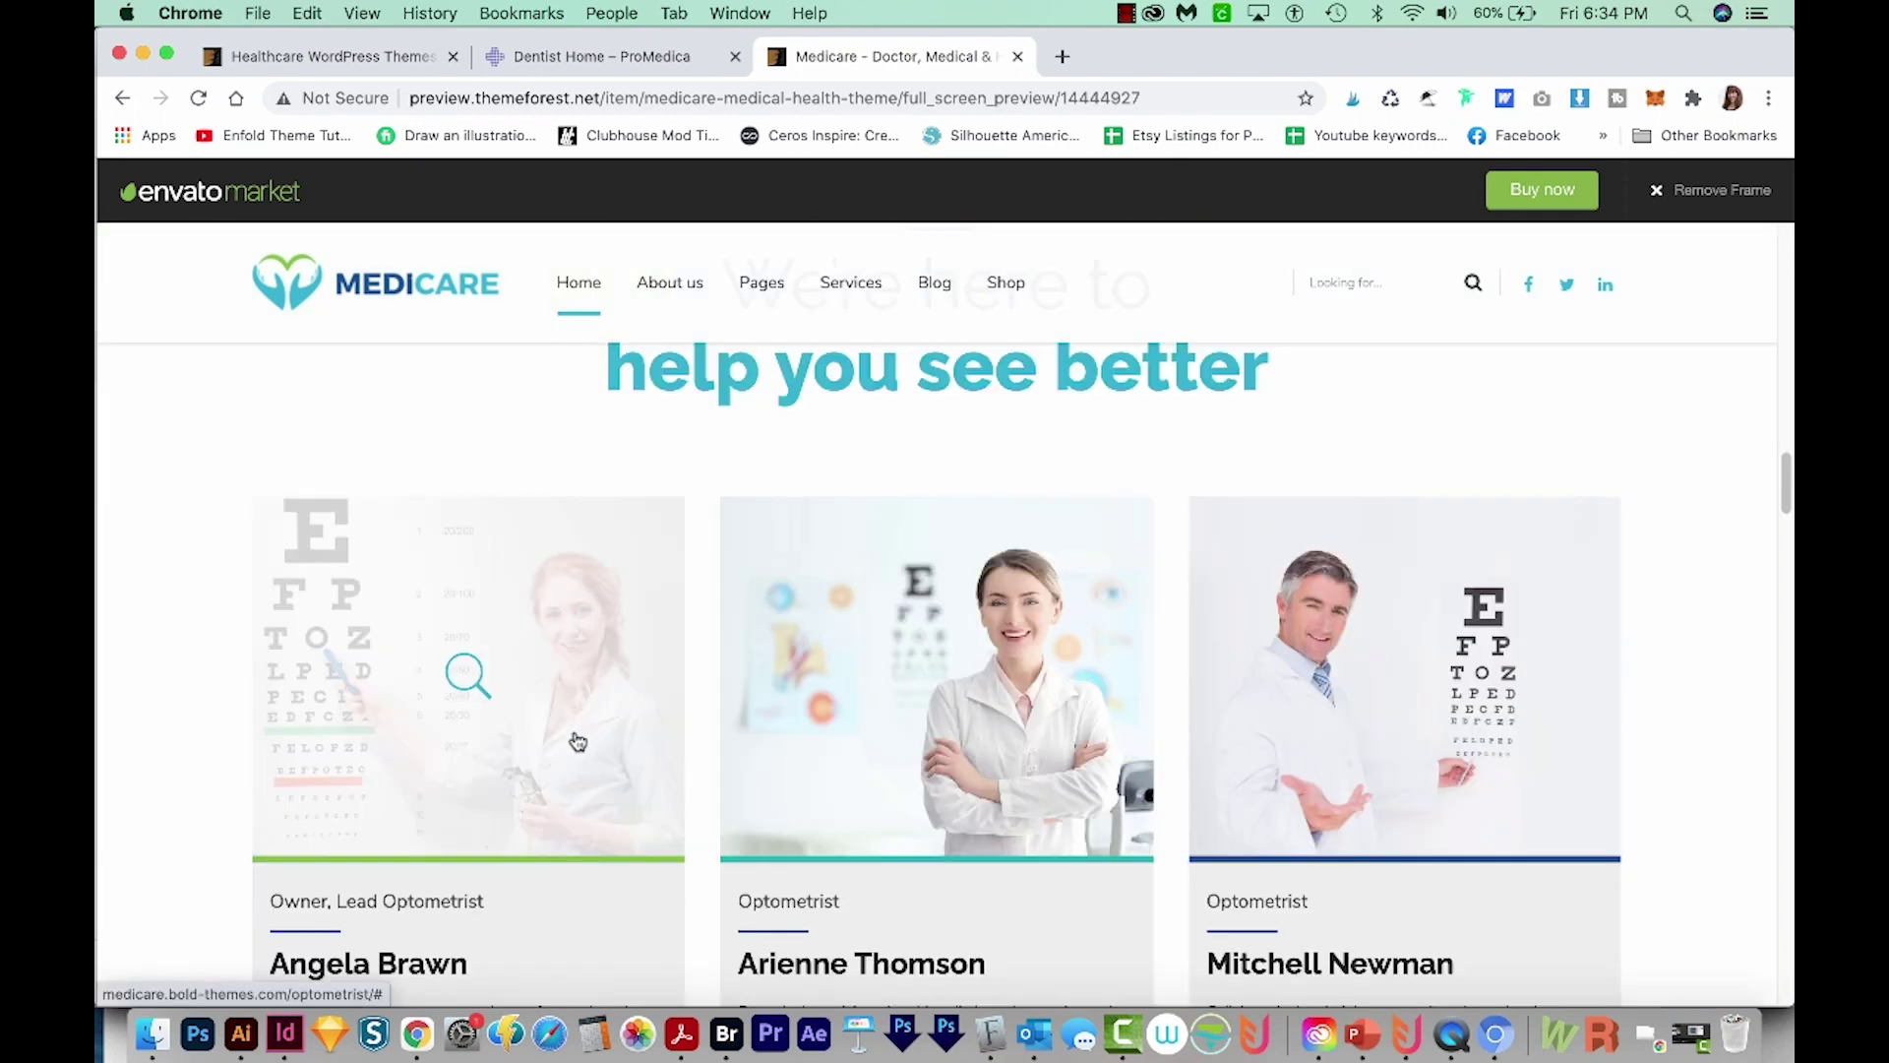
pyautogui.scroll(-1, 1673, 674)
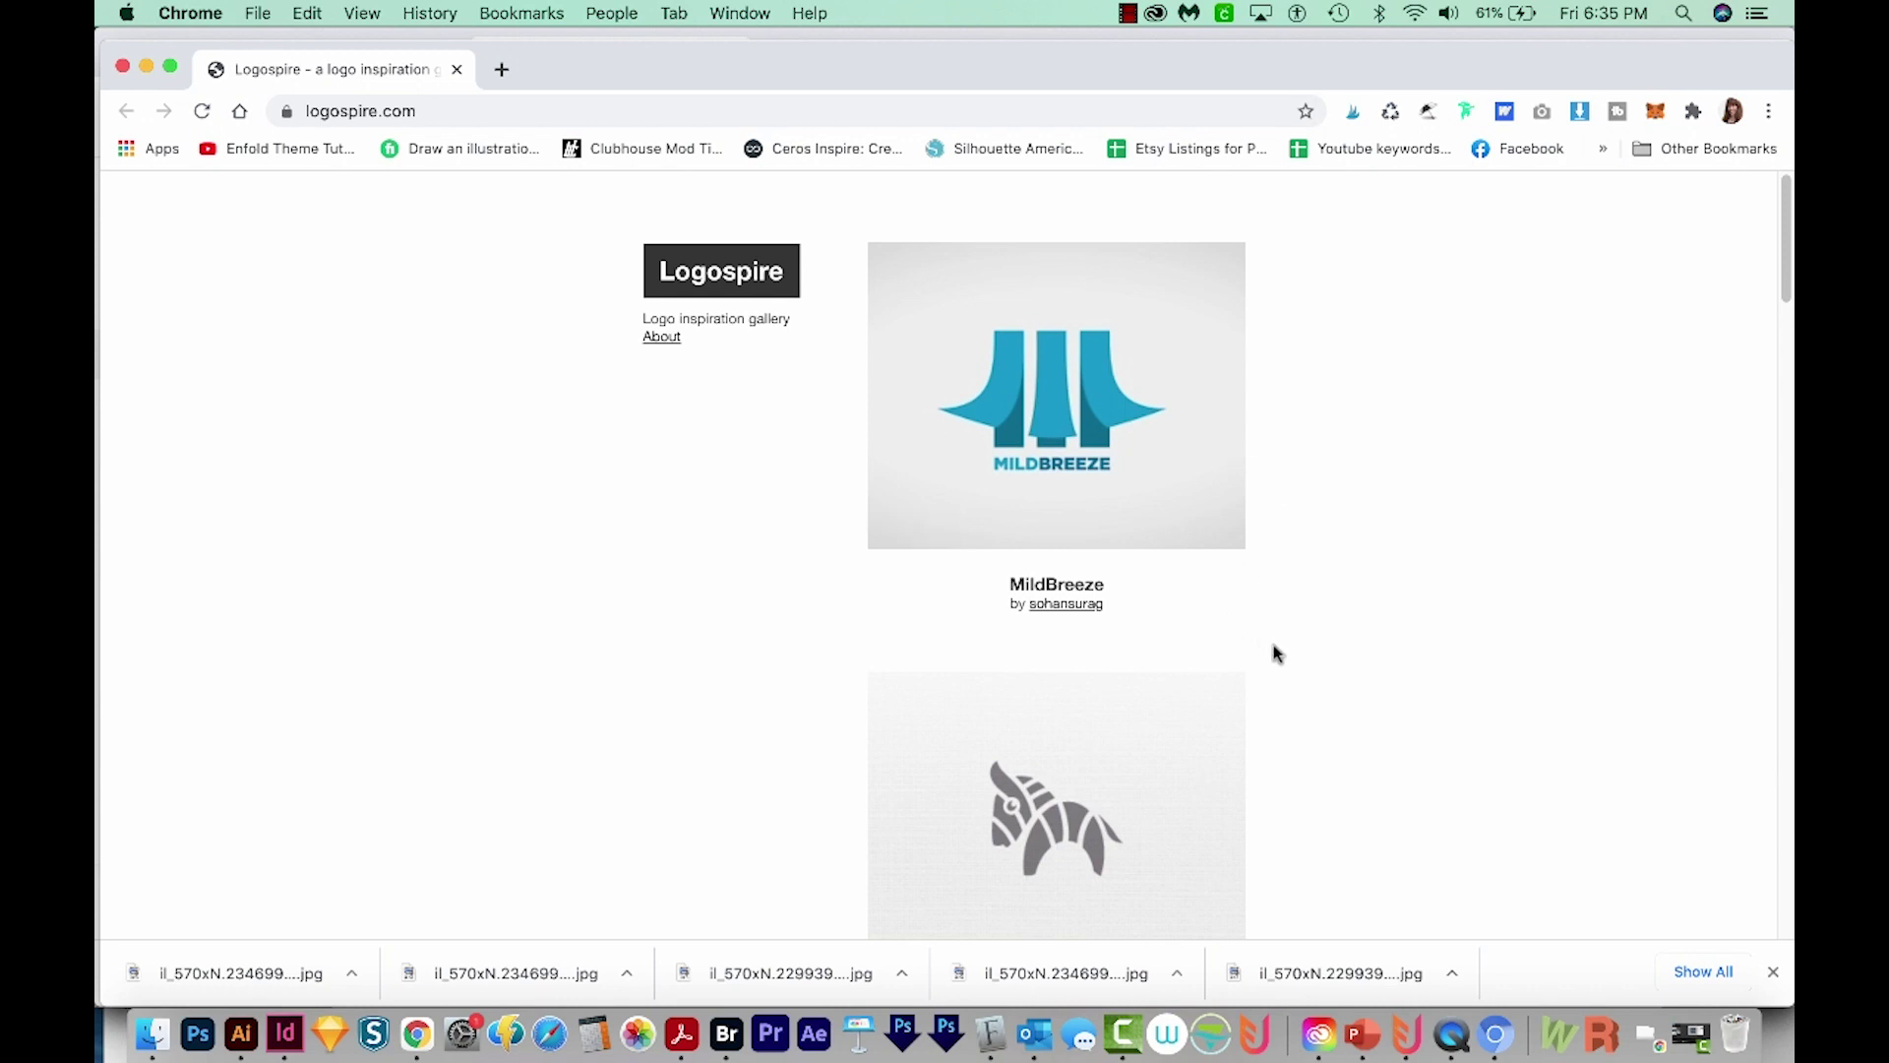
# Scroll the Logospire gallery past Gaucho Wine, Plexus Puzzles, WinterHearts and MildBreeze logos
pyautogui.scroll(-10, 1384, 740)
pyautogui.moveTo(1788, 341)
pyautogui.mouseDown()
pyautogui.moveTo(1708, 536)
pyautogui.moveTo(1785, 728)
pyautogui.mouseUp()
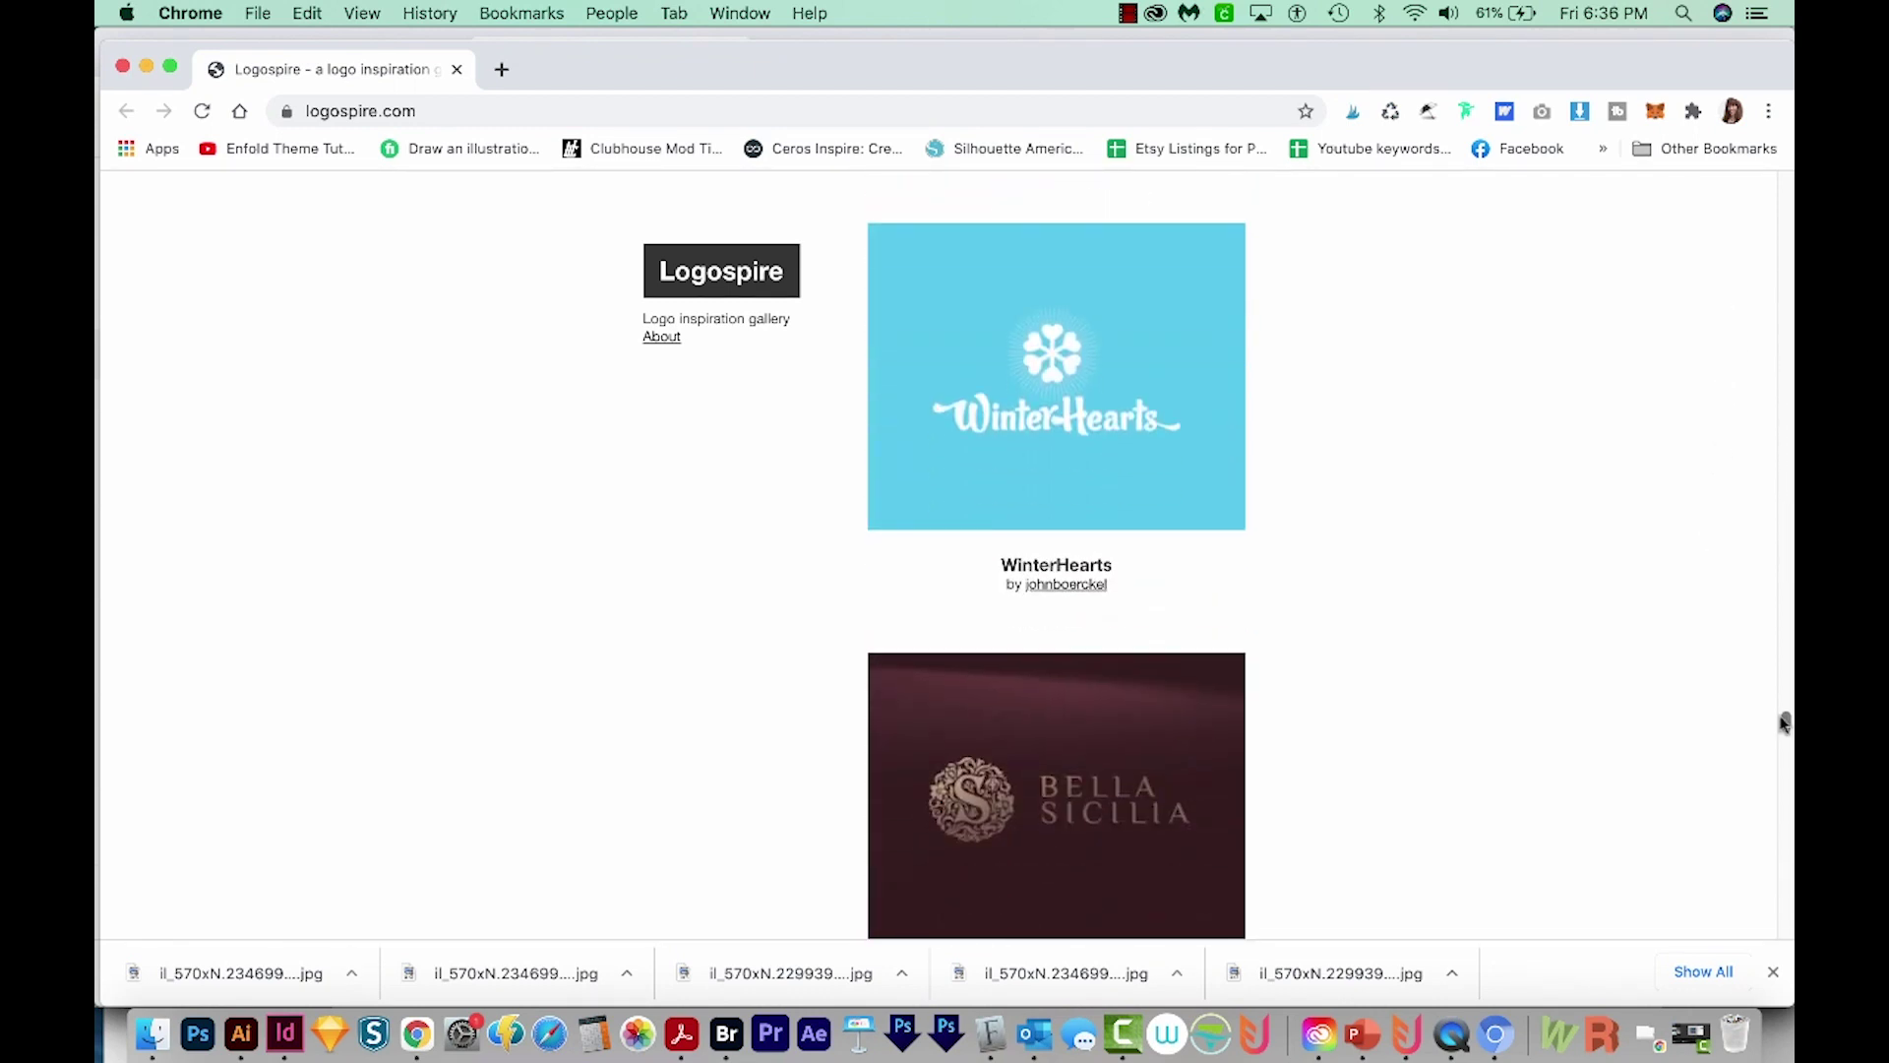
pyautogui.scroll(-3, 1785, 728)
pyautogui.scroll(-5, 1779, 768)
pyautogui.scroll(-5, 1778, 767)
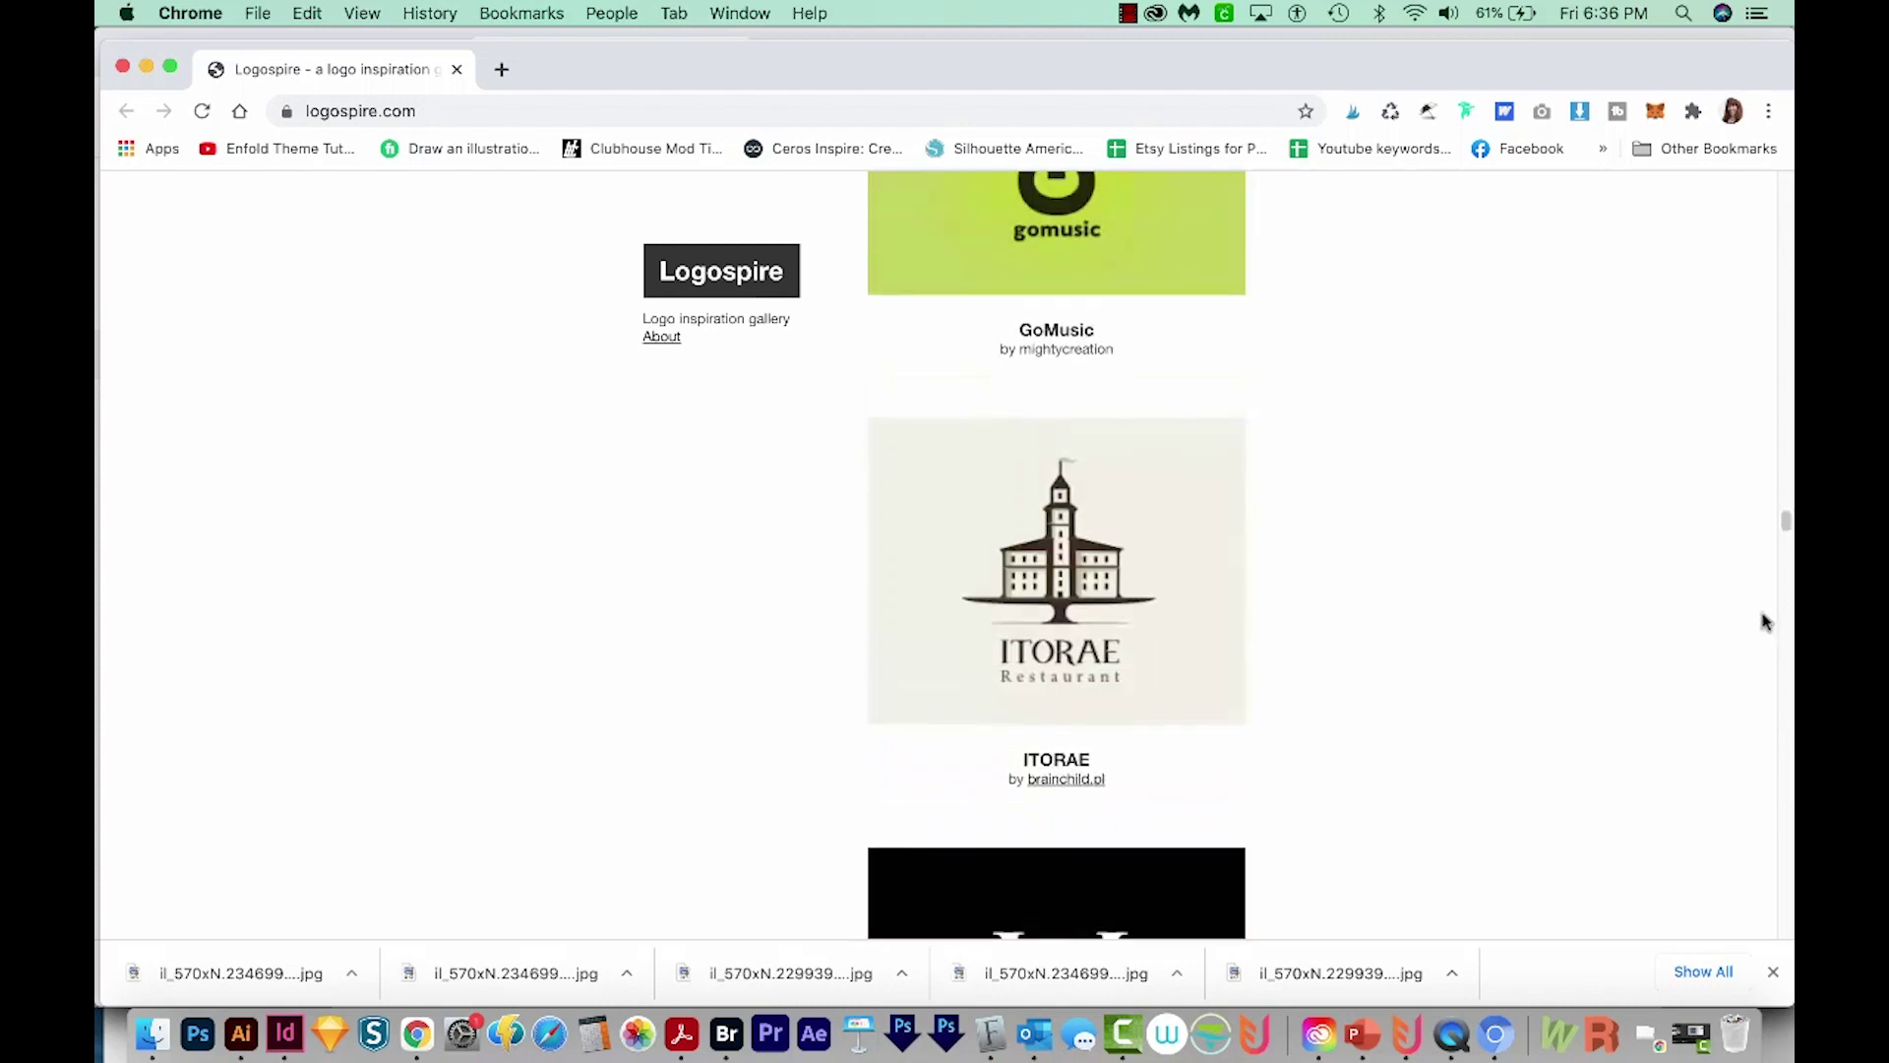
pyautogui.scroll(-5, 1762, 620)
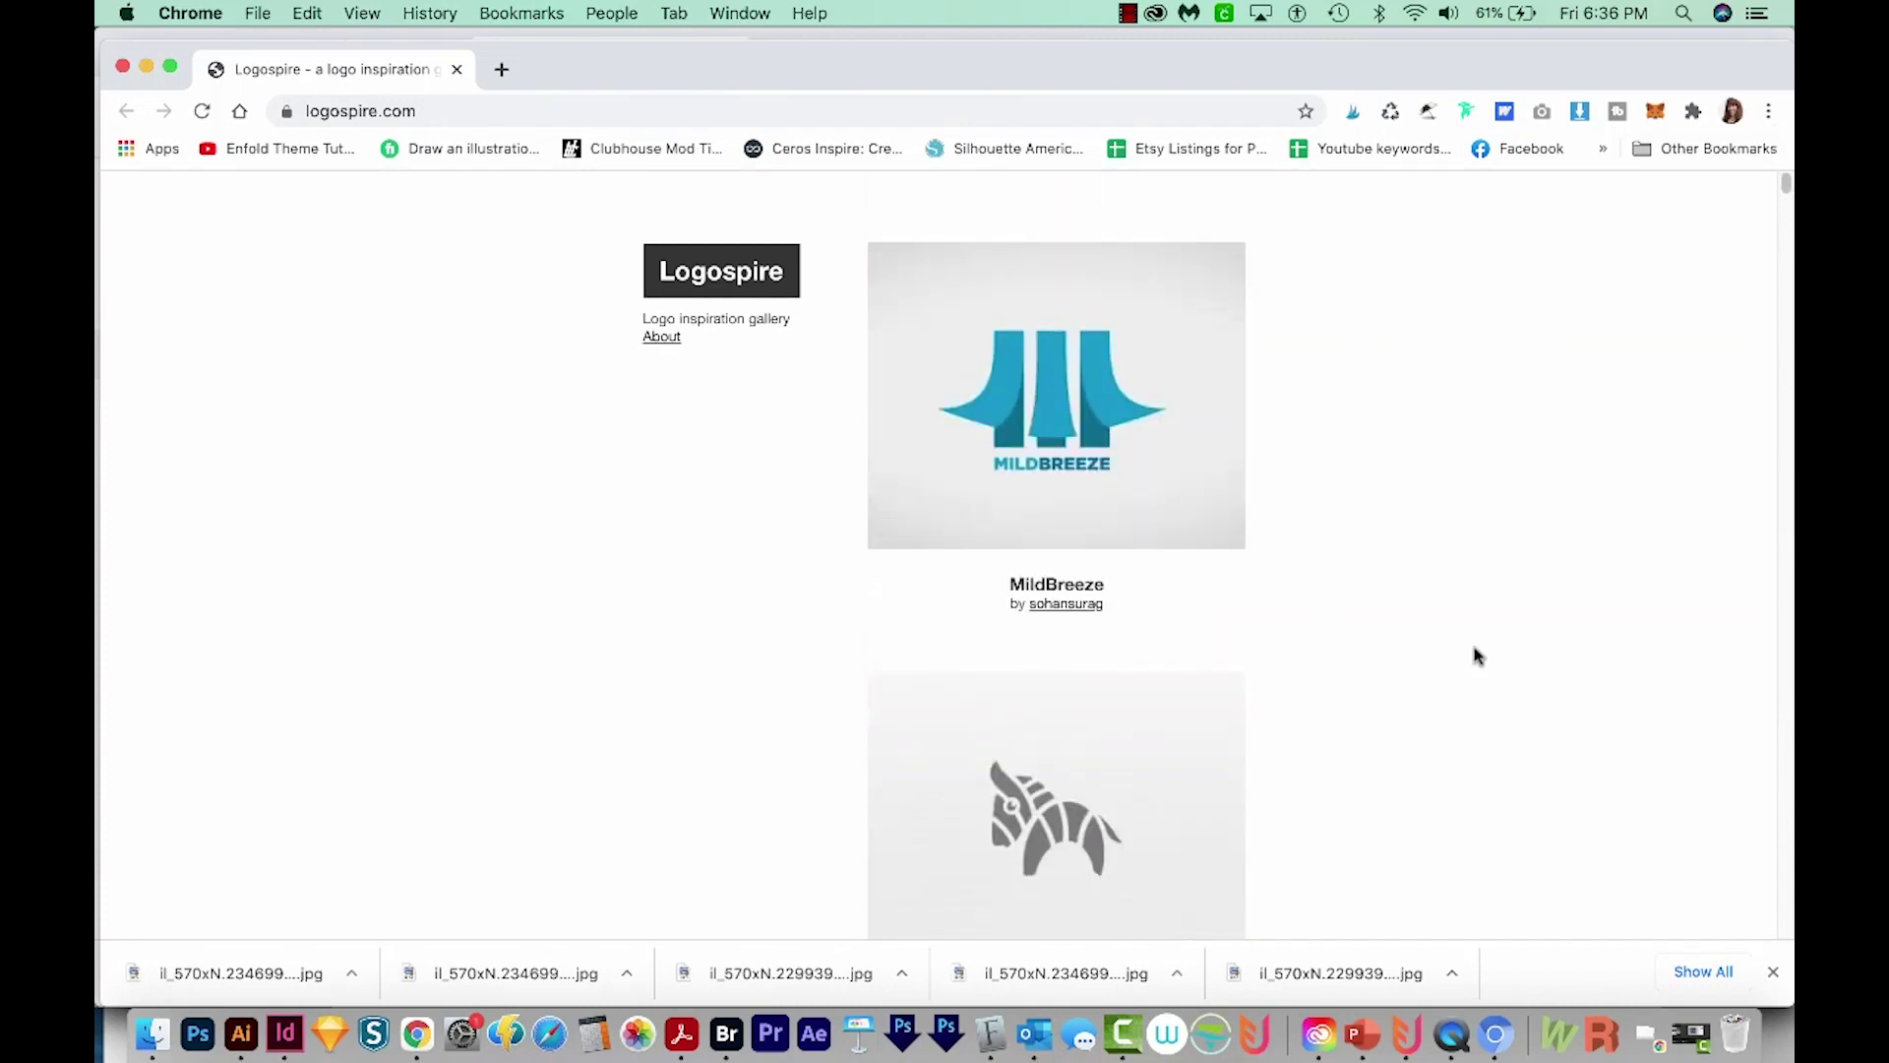
pyautogui.scroll(-5, 1530, 670)
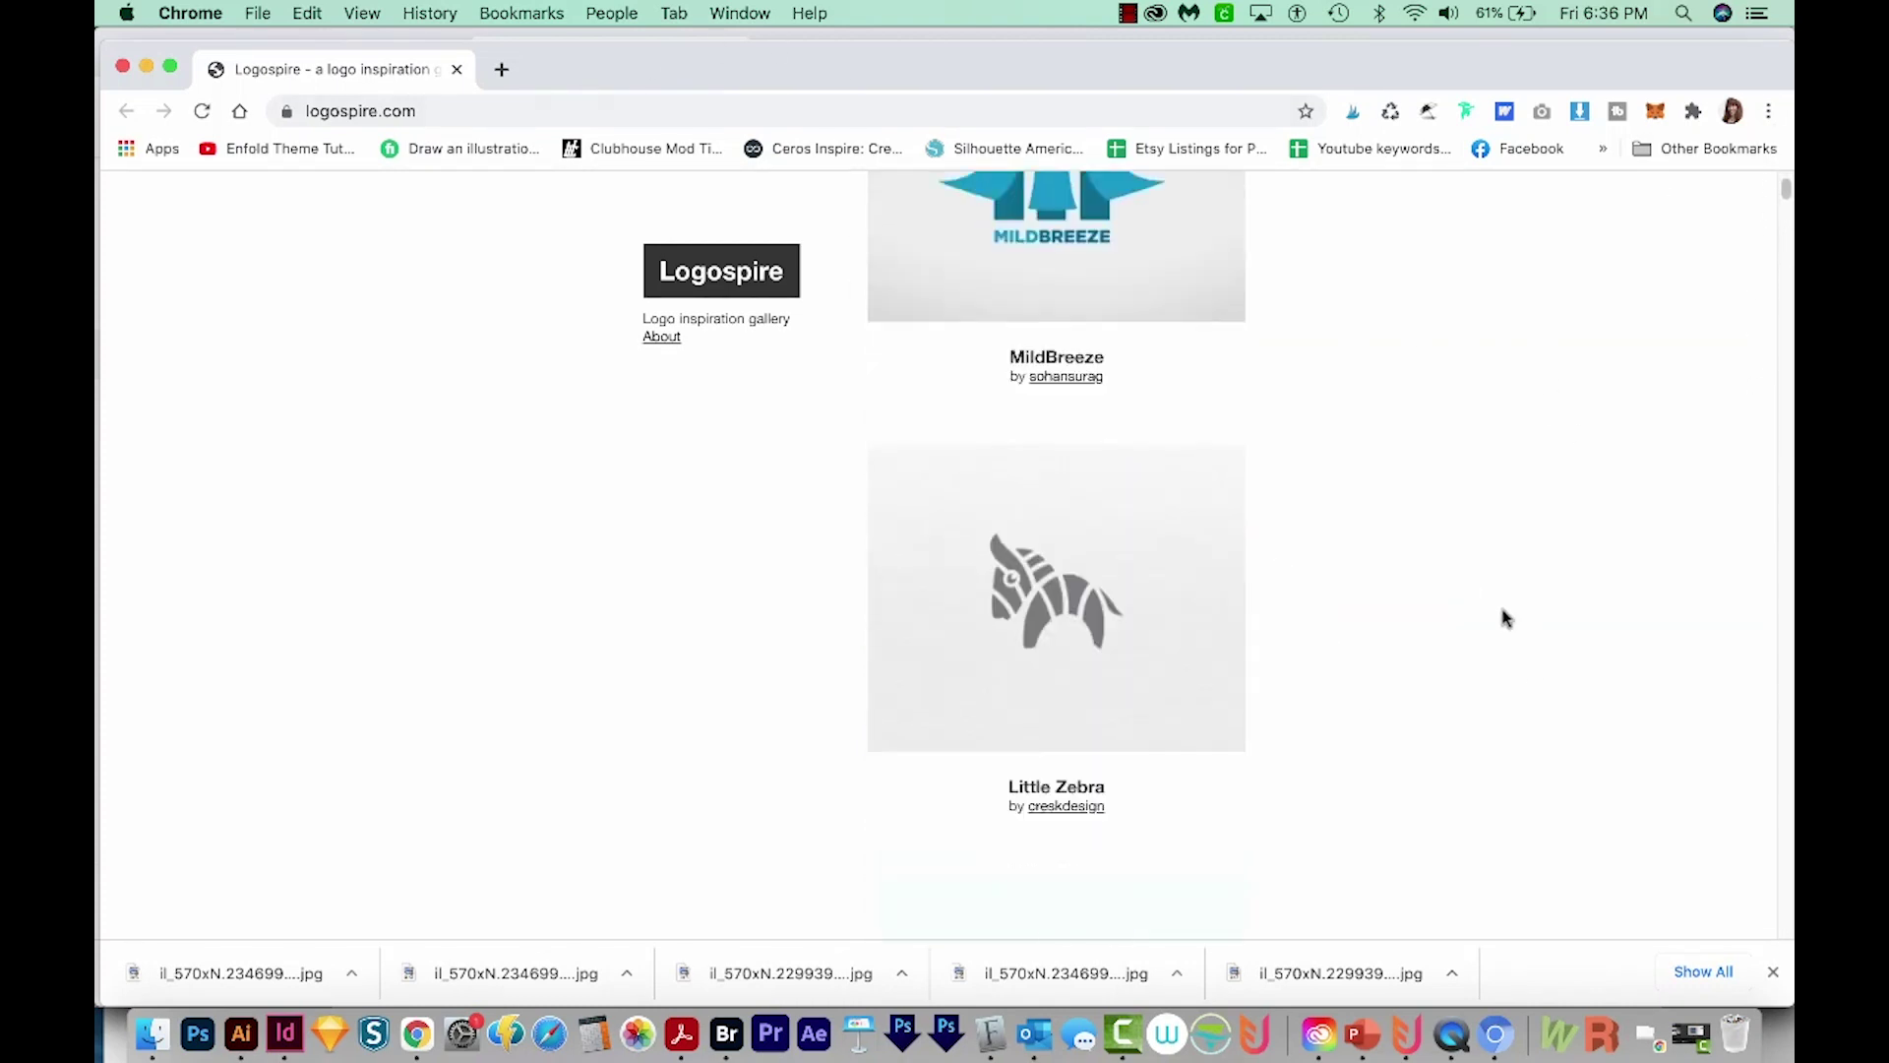
pyautogui.scroll(-3, 1507, 620)
pyautogui.scroll(-1, 1503, 620)
pyautogui.scroll(-10, 1506, 616)
pyautogui.scroll(-3, 1510, 602)
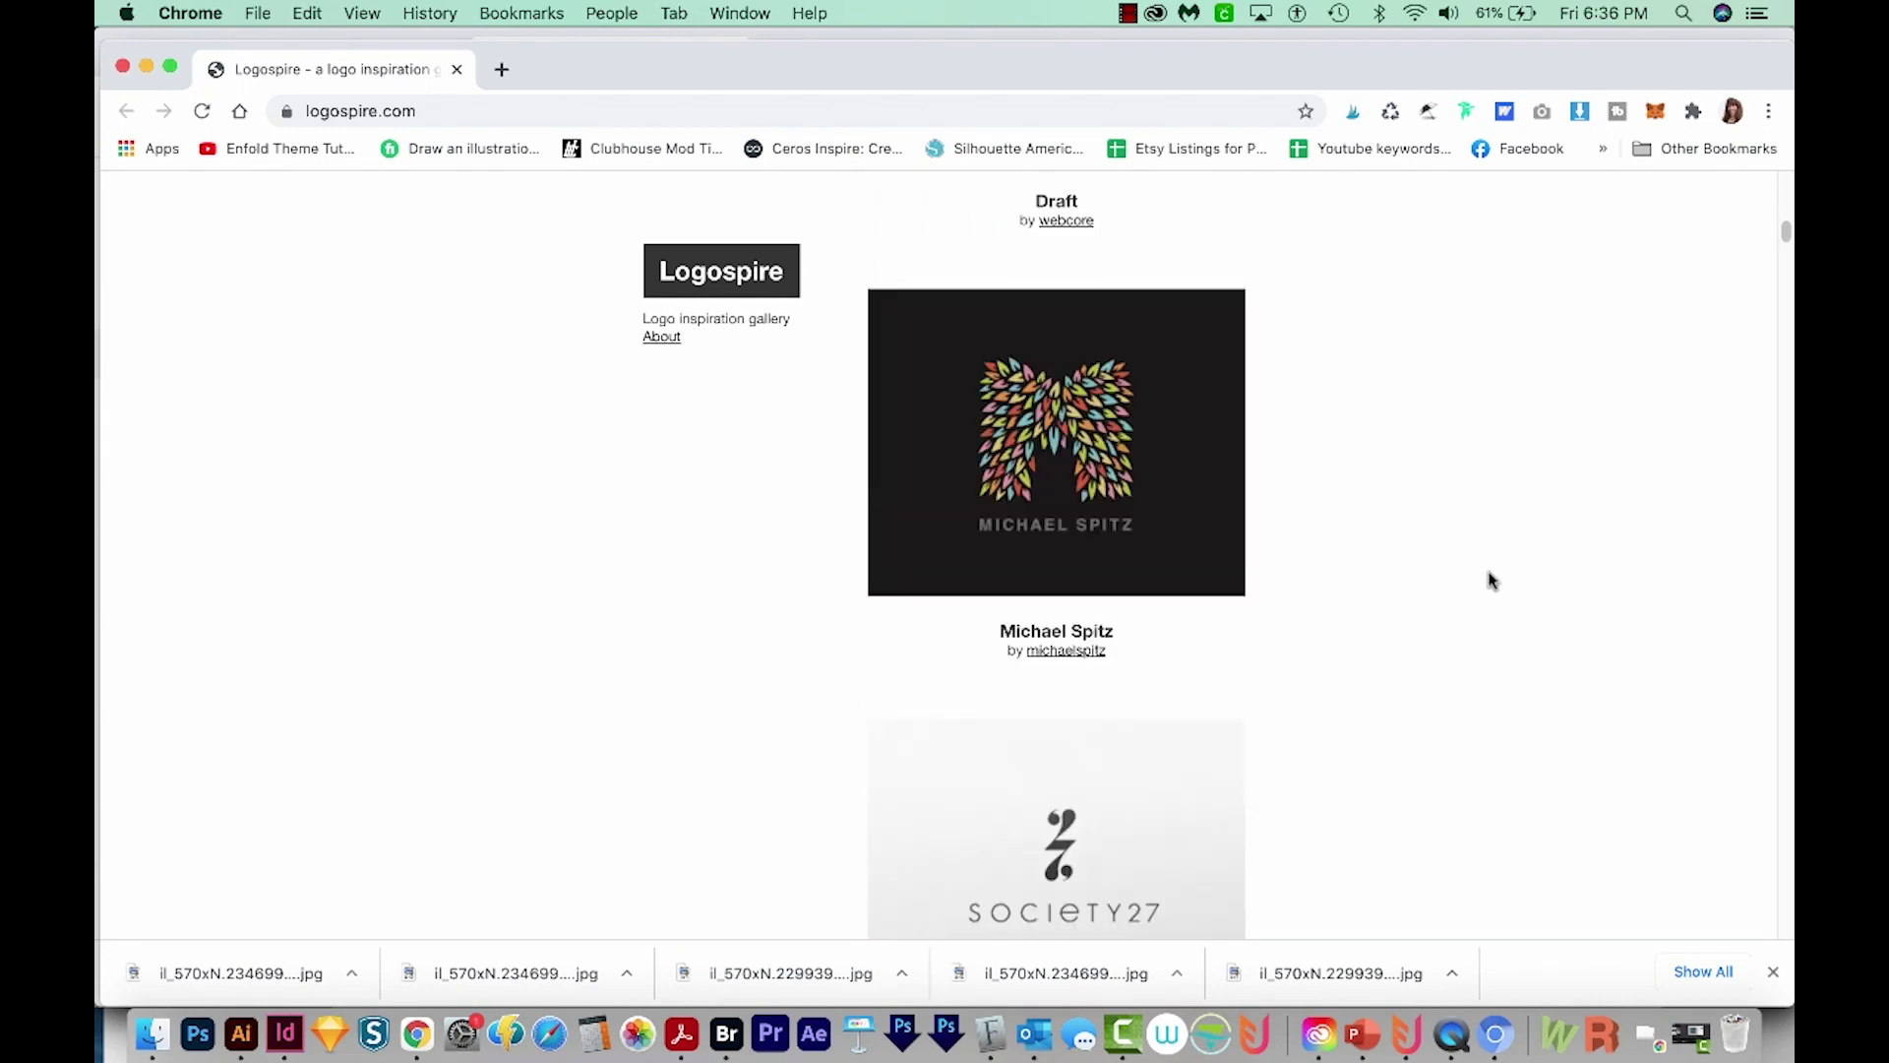